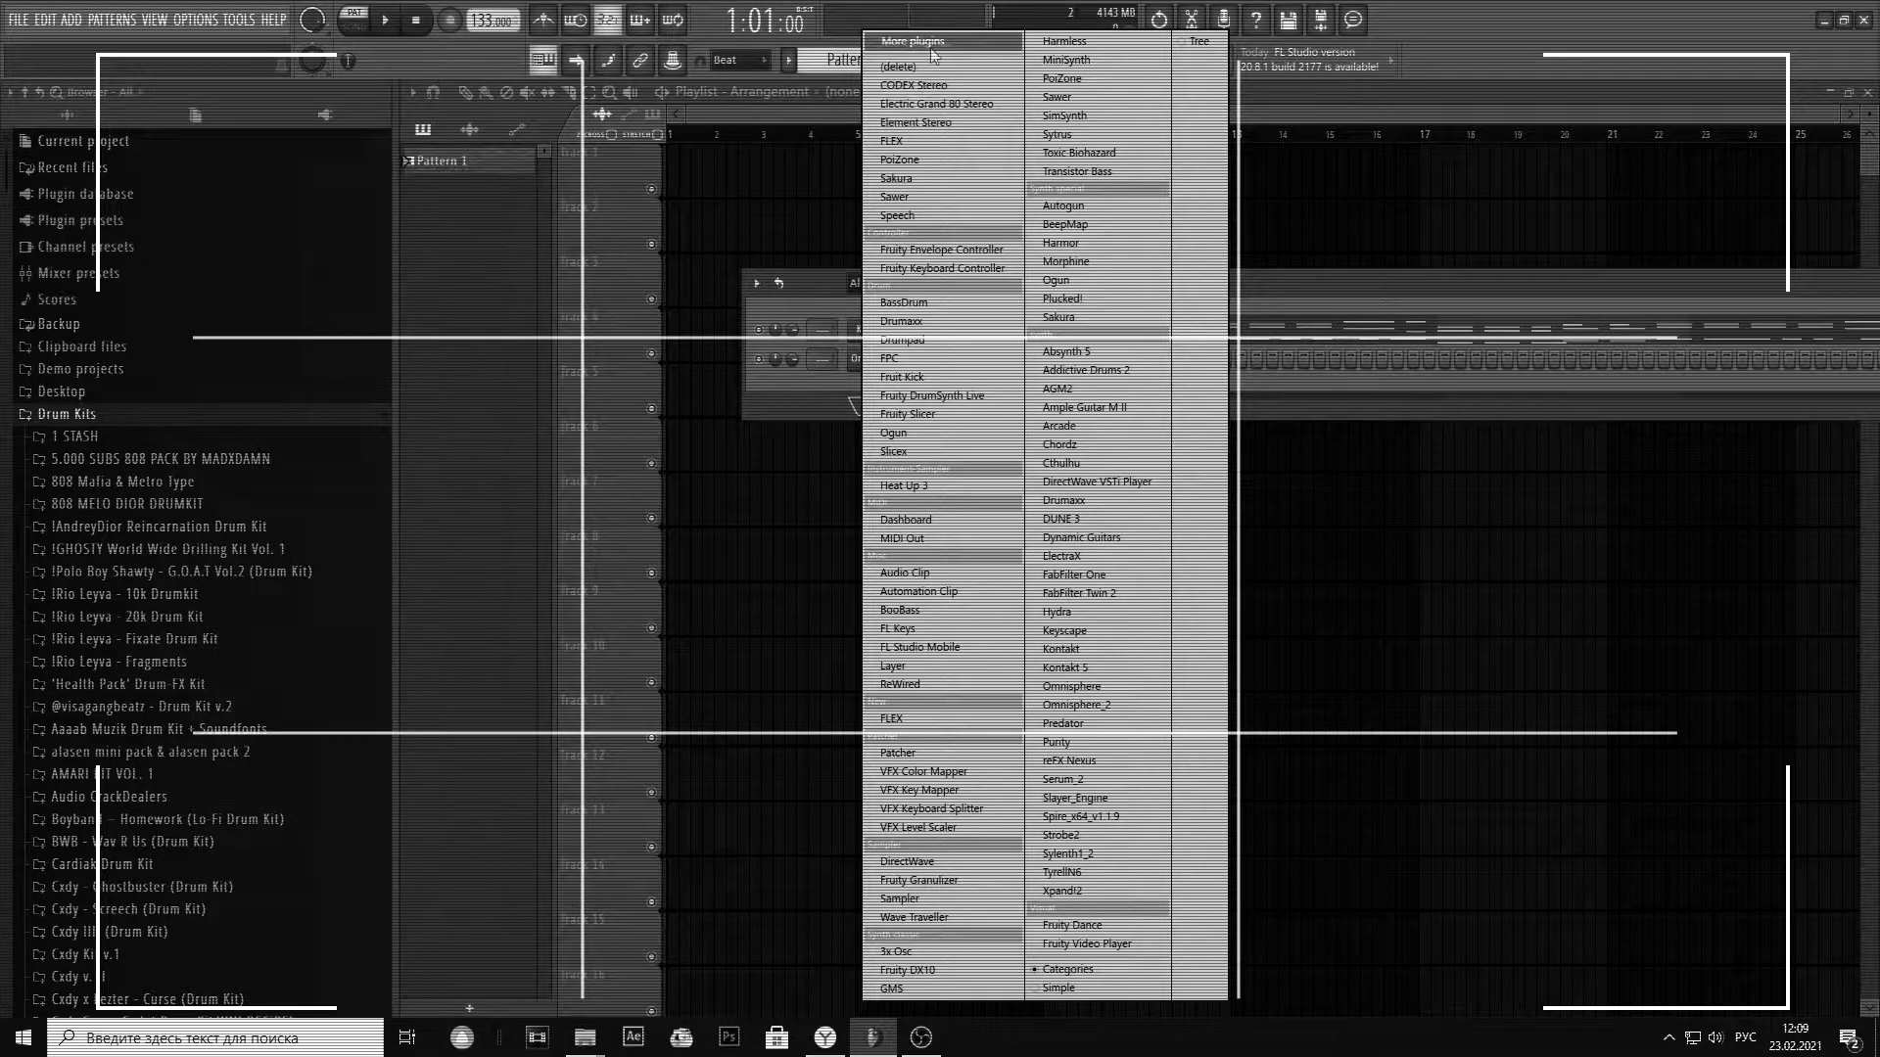
Step: Add a Serum_2 channel and load a pluck preset from the Madd Maks - Aero II user bank
{"action": "left_click", "coordinate": [923, 69]}
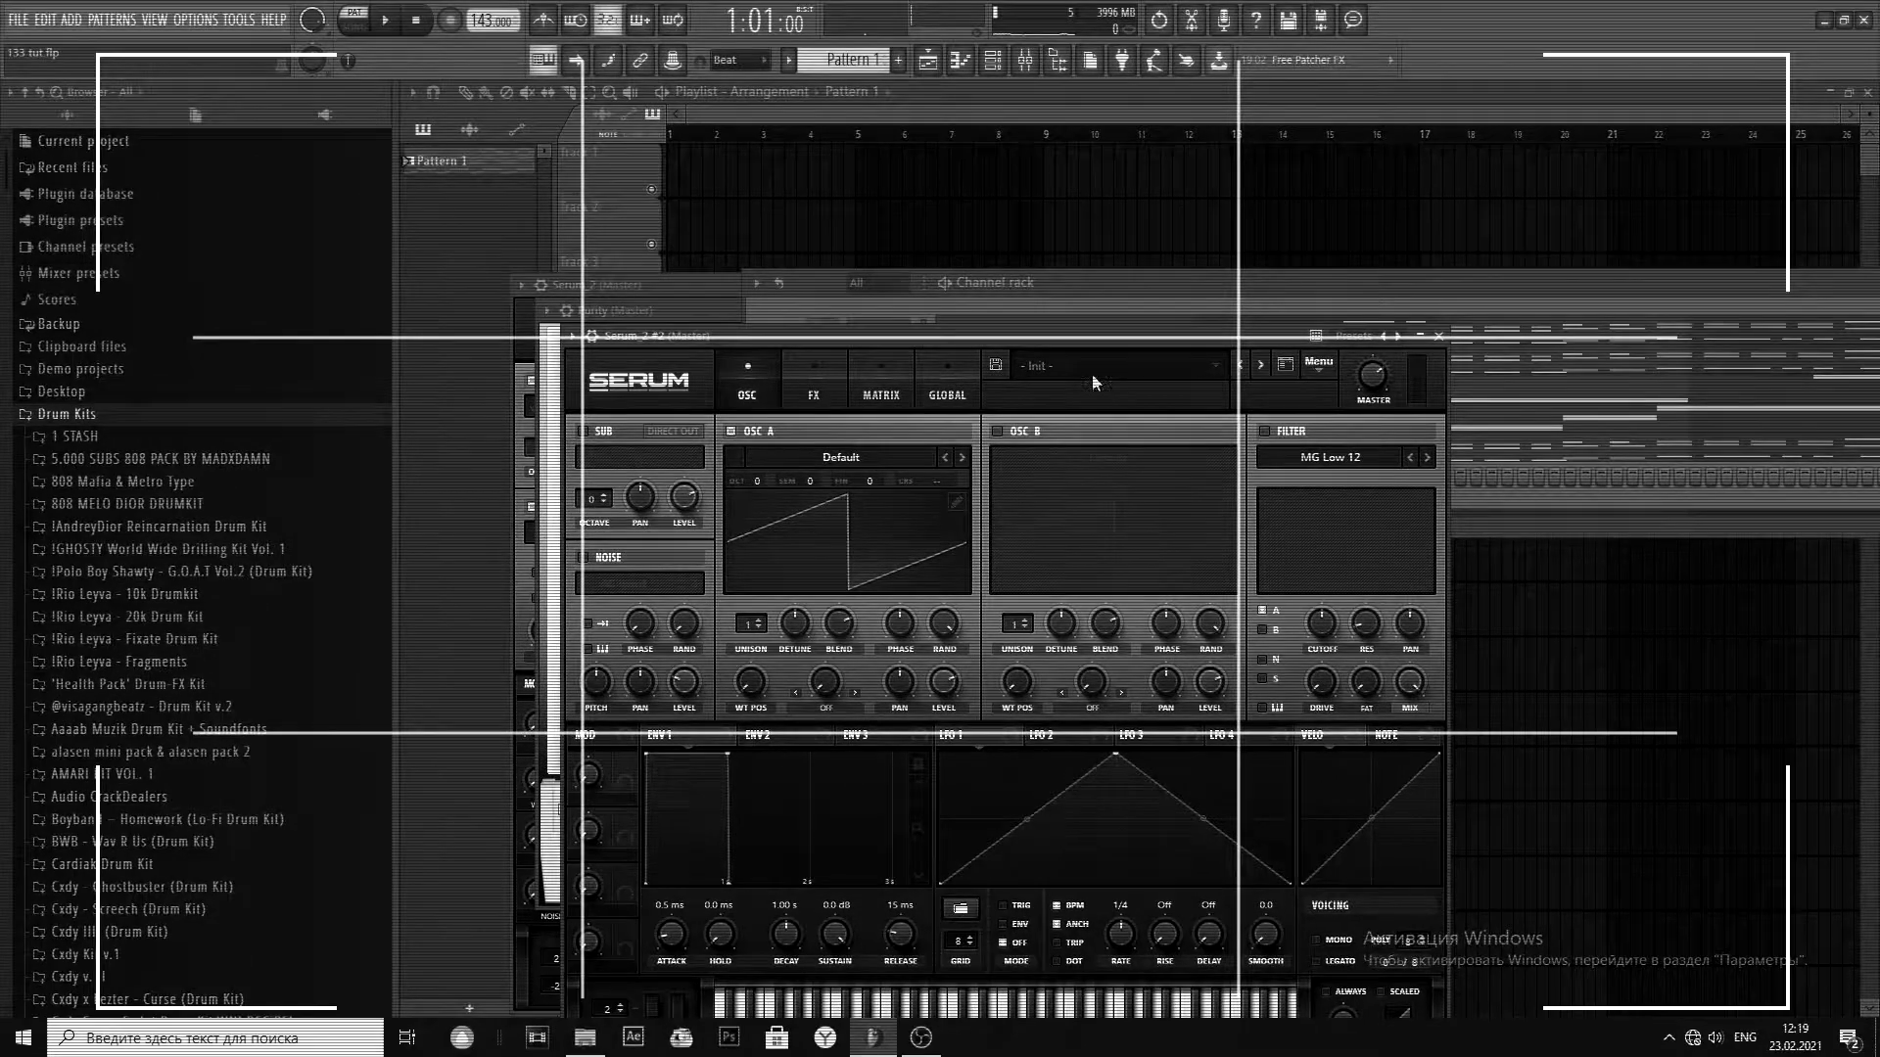
{"action": "left_click", "coordinate": [1093, 376]}
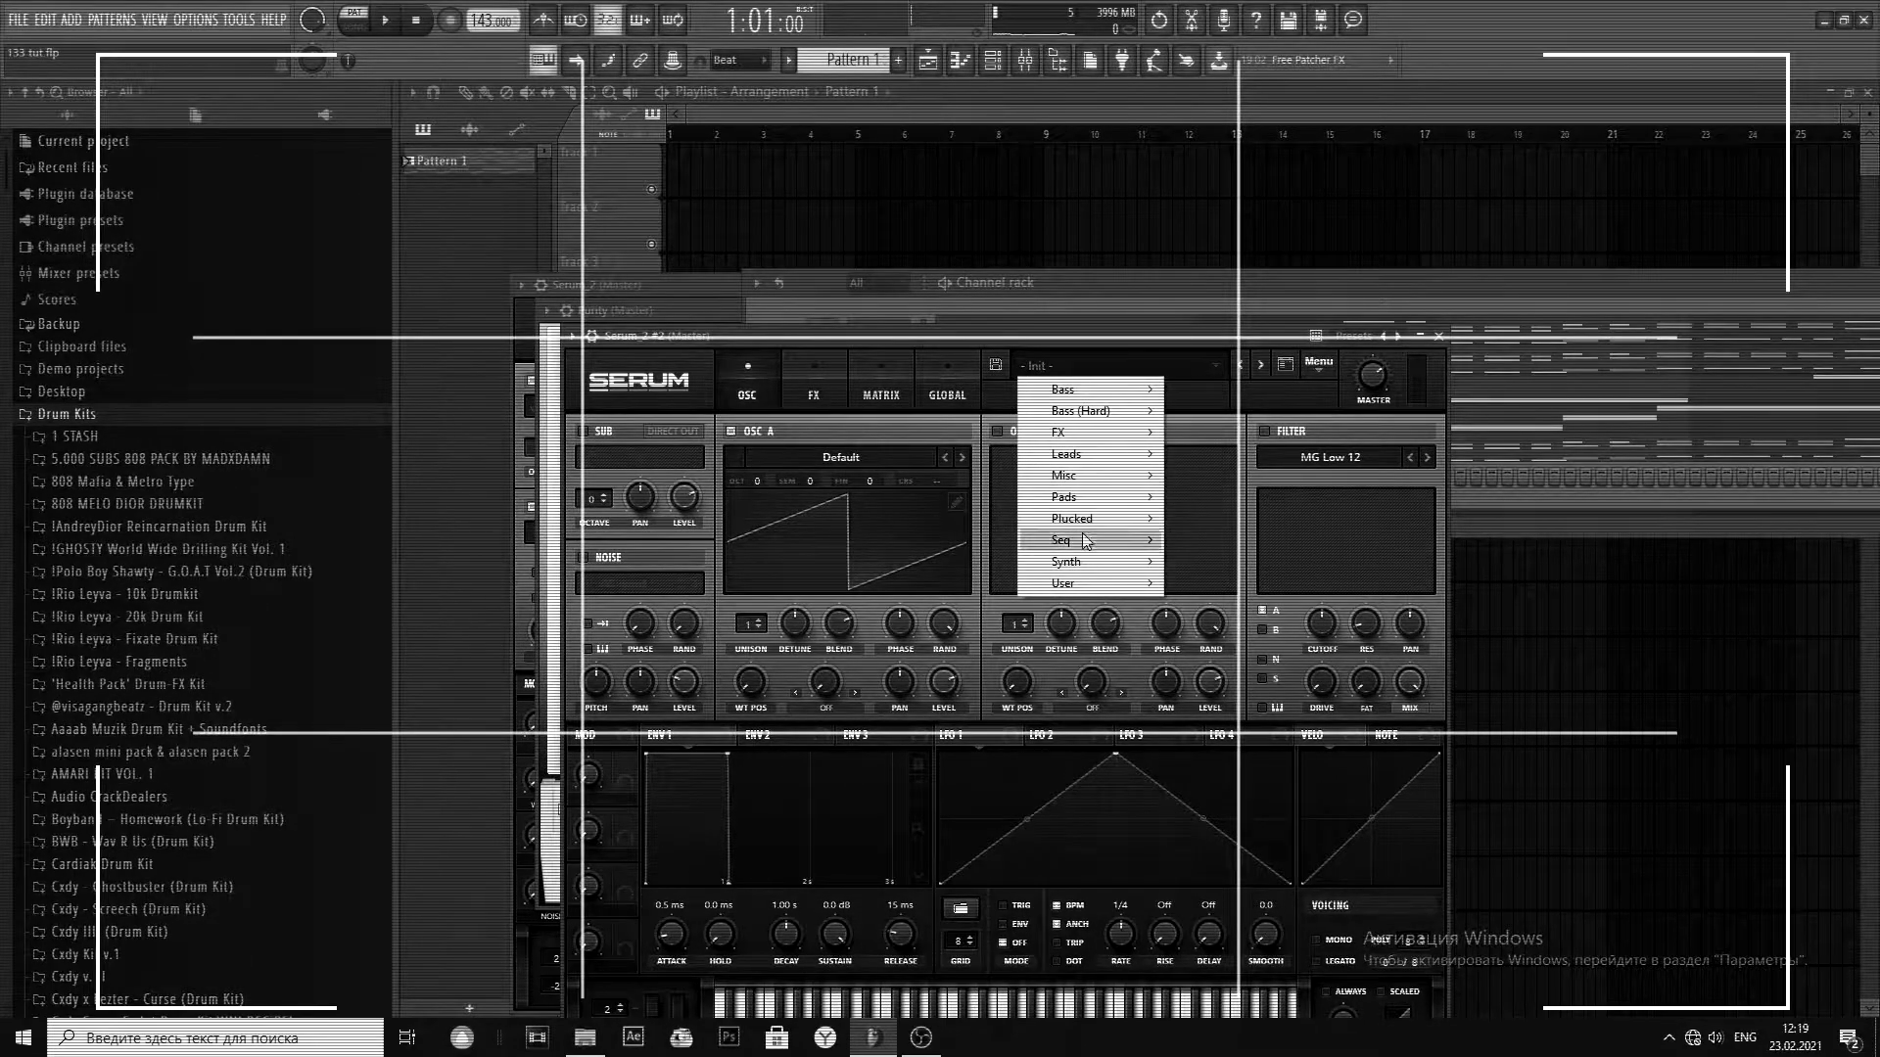
{"action": "mouse_move", "coordinate": [1075, 586]}
{"action": "mouse_move", "coordinate": [1204, 584]}
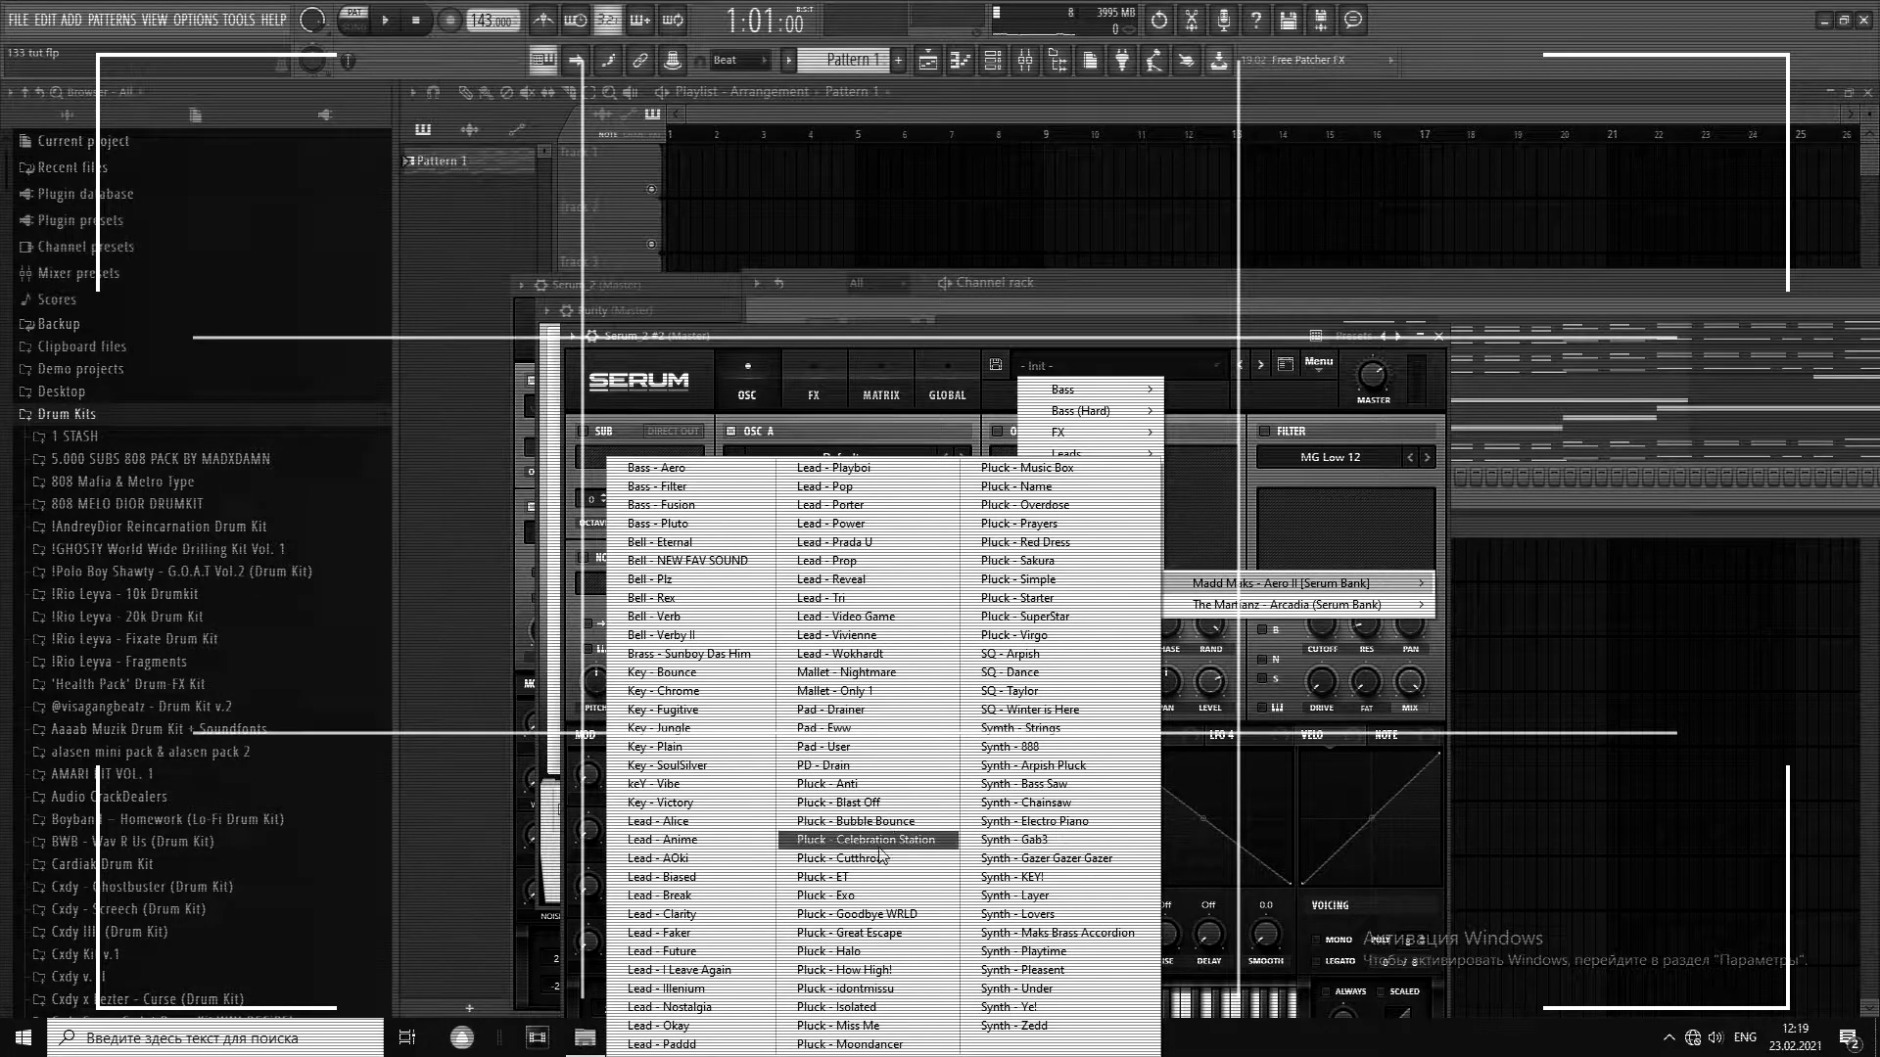
{"action": "left_click", "coordinate": [842, 801]}
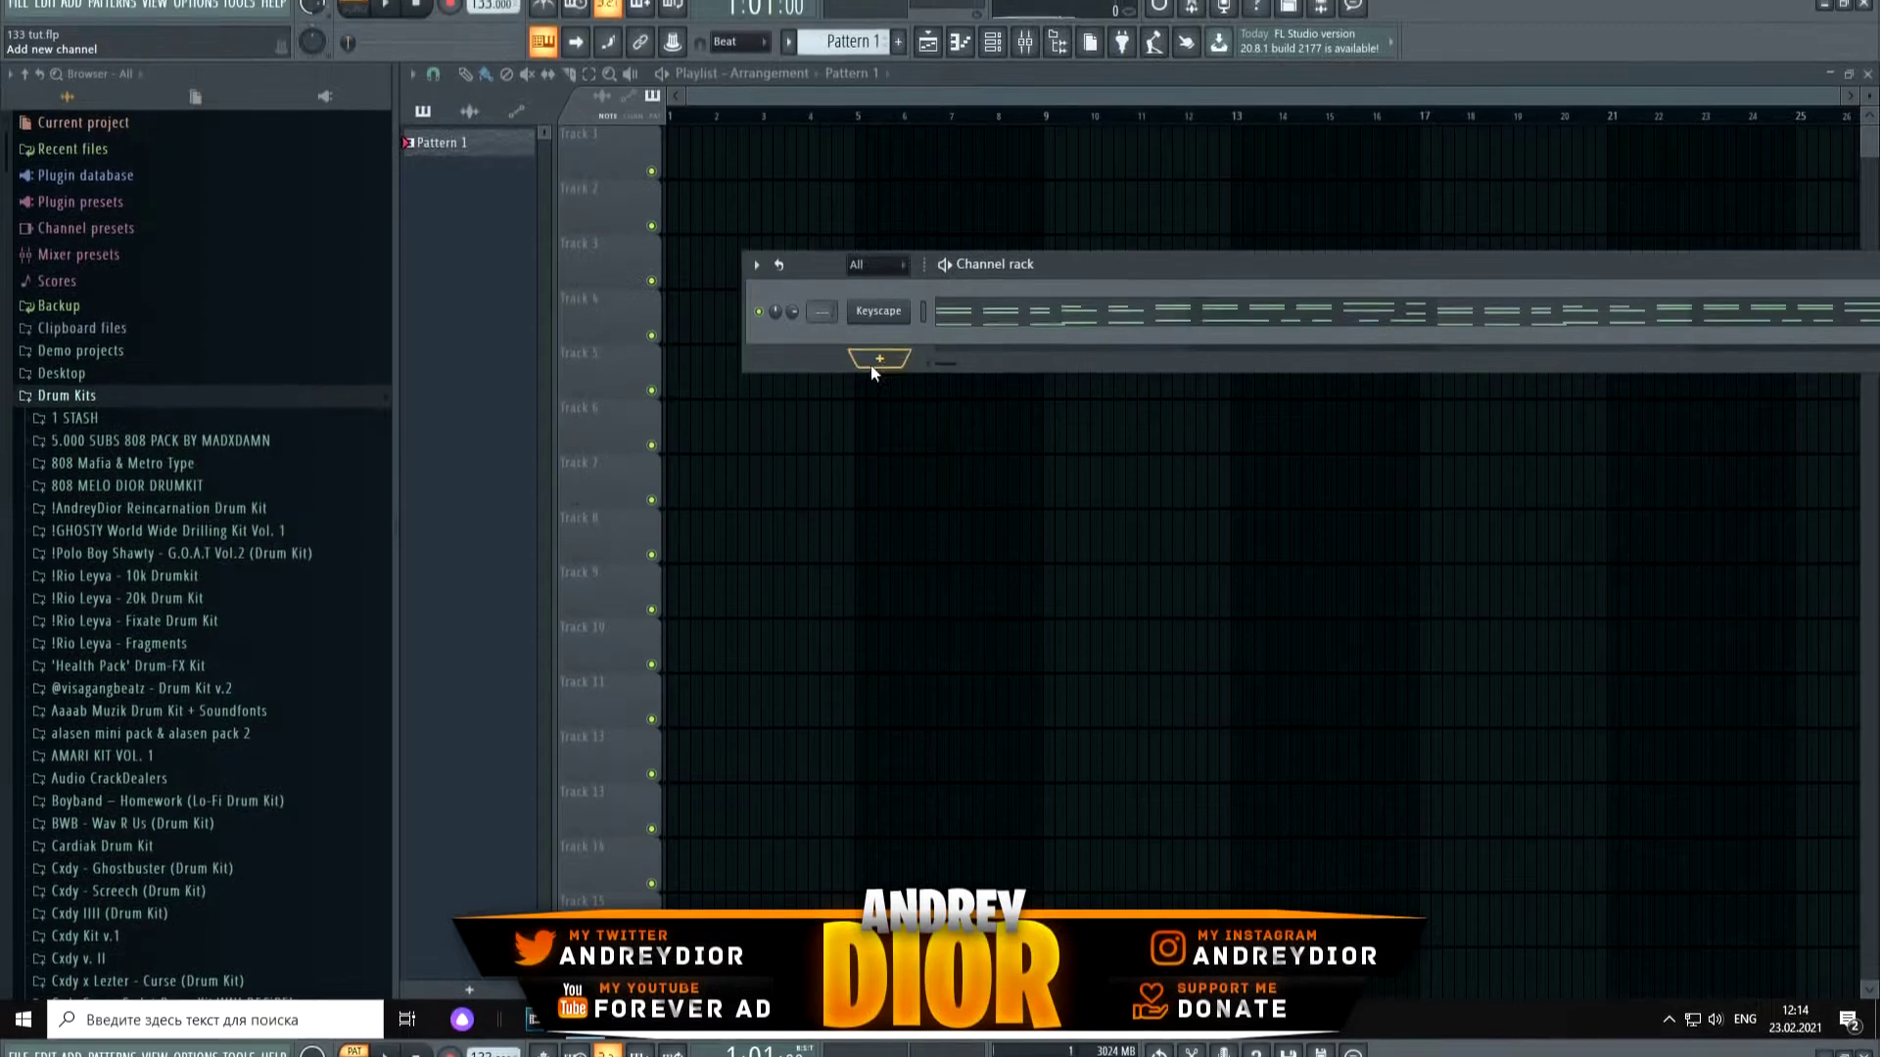
Step: Add an Omnisphere instrument channel below Keyscape and close its plugin window
{"action": "left_click", "coordinate": [861, 377]}
{"action": "left_click", "coordinate": [1120, 689]}
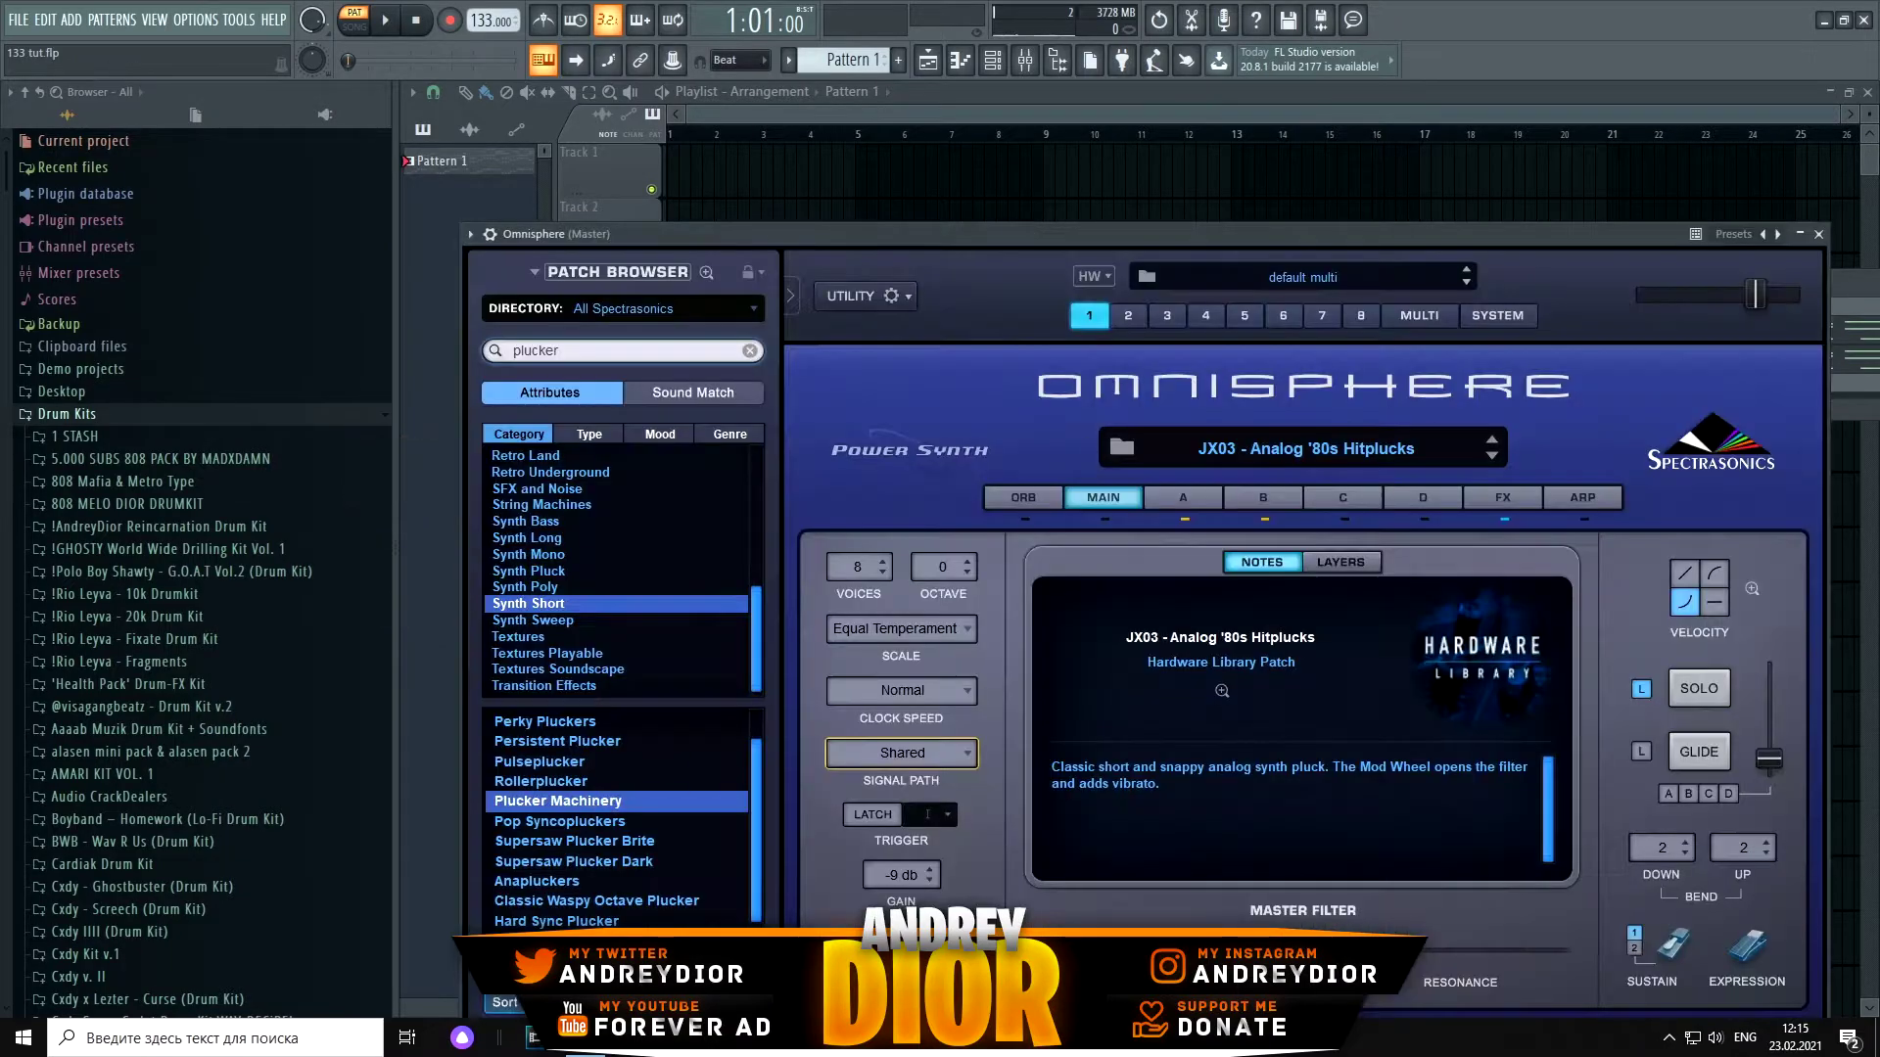
{"action": "left_click", "coordinate": [1818, 236]}
Step: Open the Omnisphere channel's piano roll and look over its melody notes during playback
{"action": "right_click", "coordinate": [932, 355]}
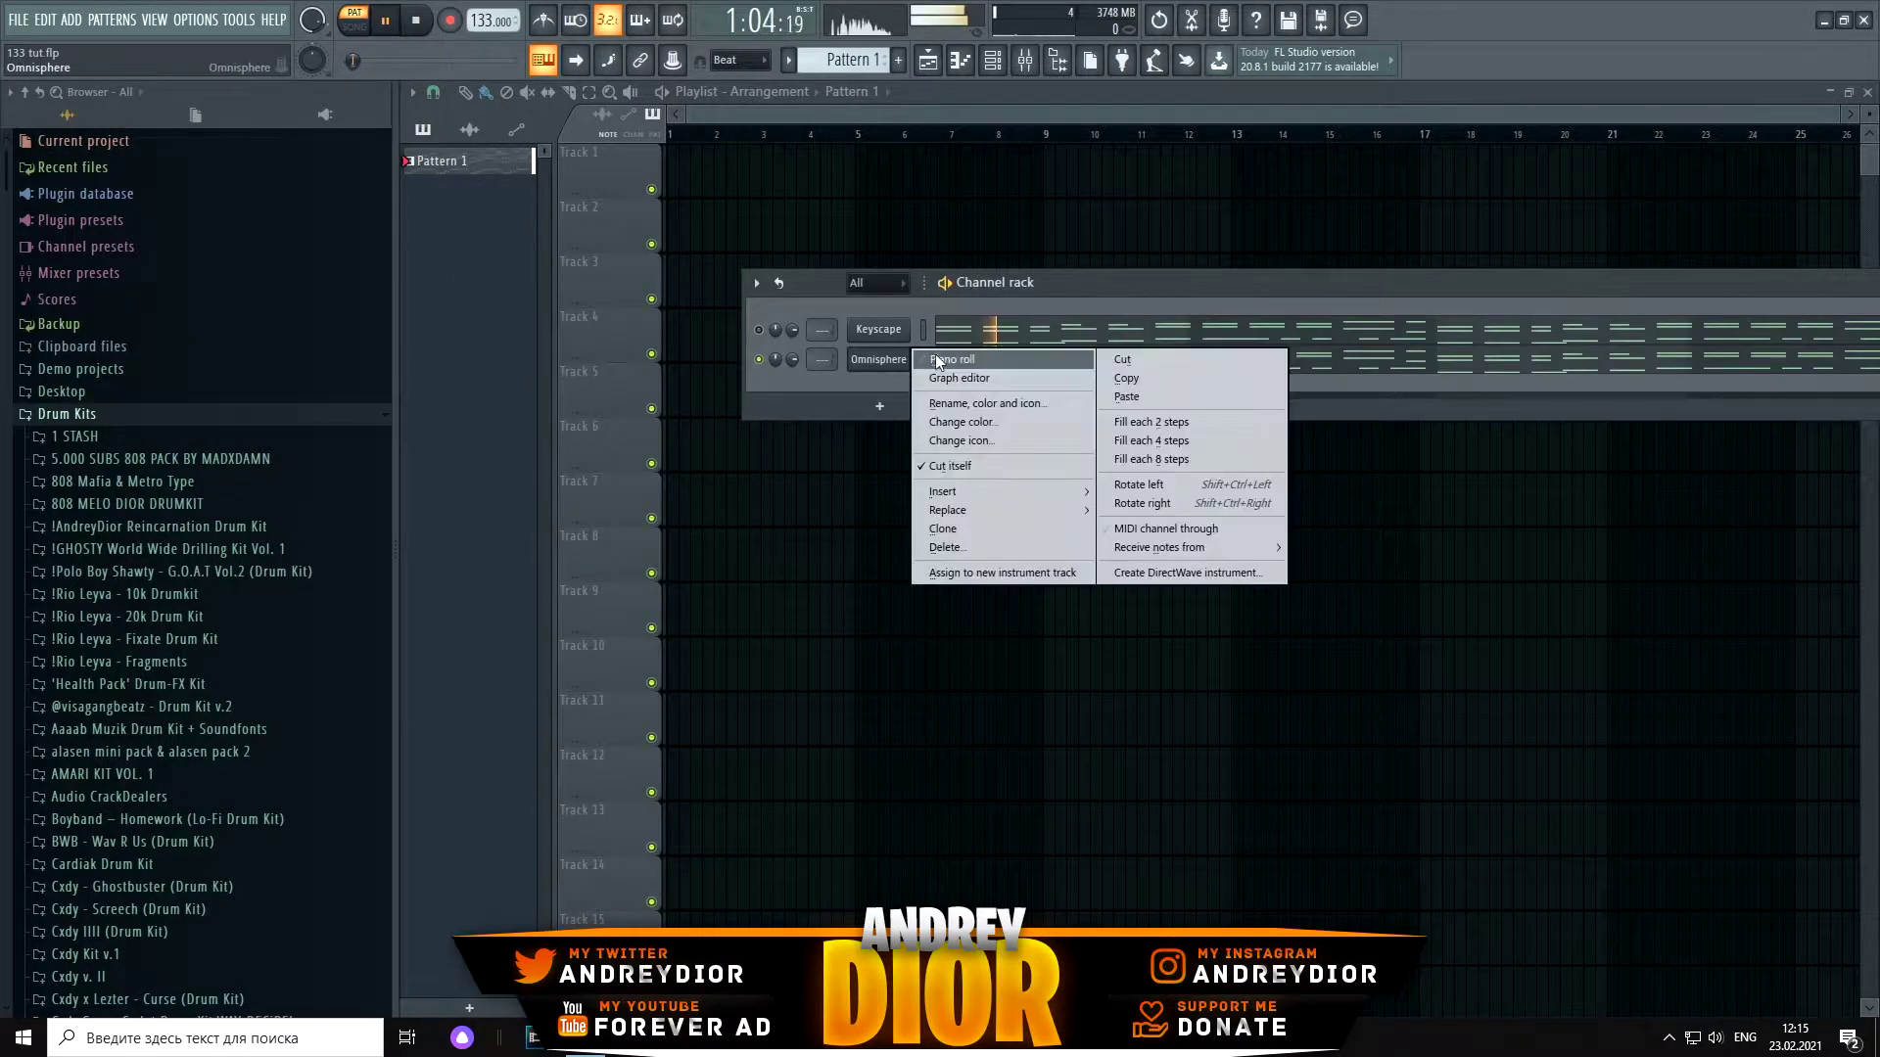
{"action": "left_click", "coordinate": [940, 362]}
{"action": "left_click_drag", "start_coordinate": [904, 106], "coordinate": [1707, 110]}
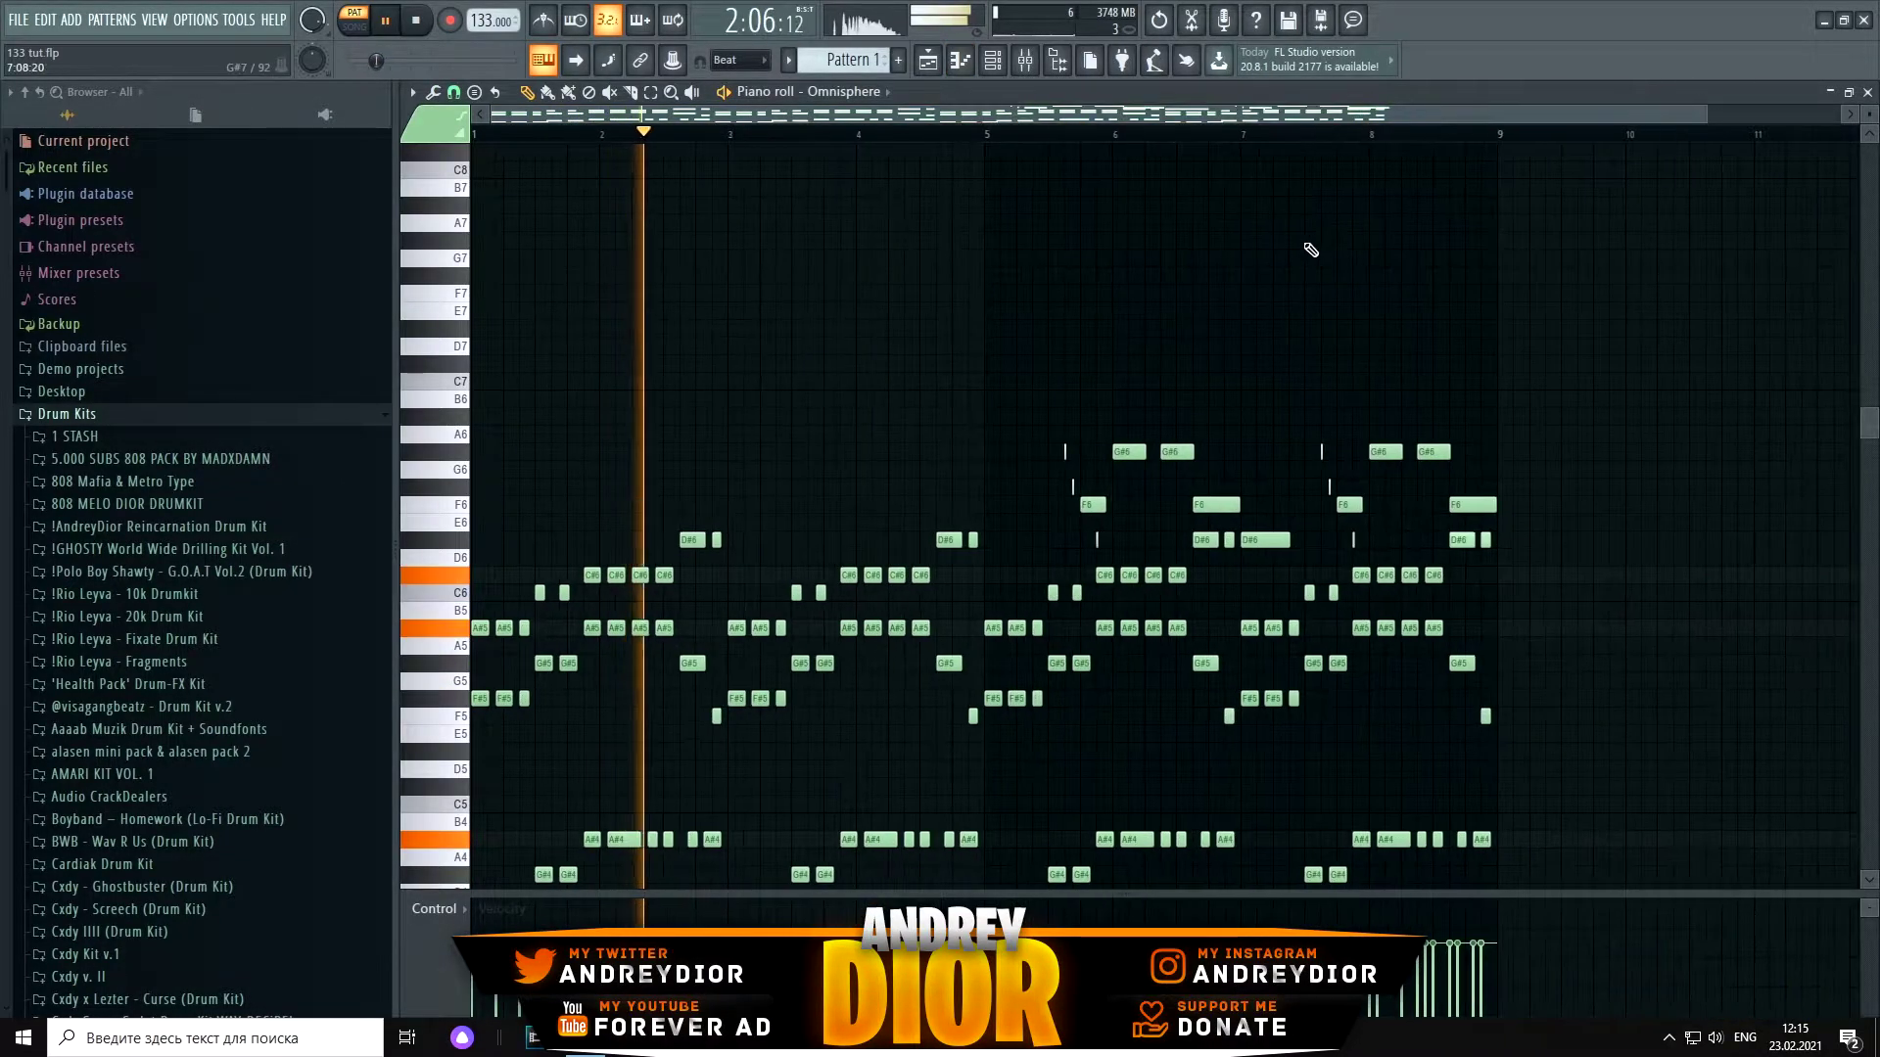
{"action": "scroll", "coordinate": [1162, 252], "scroll_direction": "down", "scroll_amount": 2}
Step: Stop playback, set the project tempo to 143 BPM and play the pattern at the new speed
{"action": "key", "text": "space"}
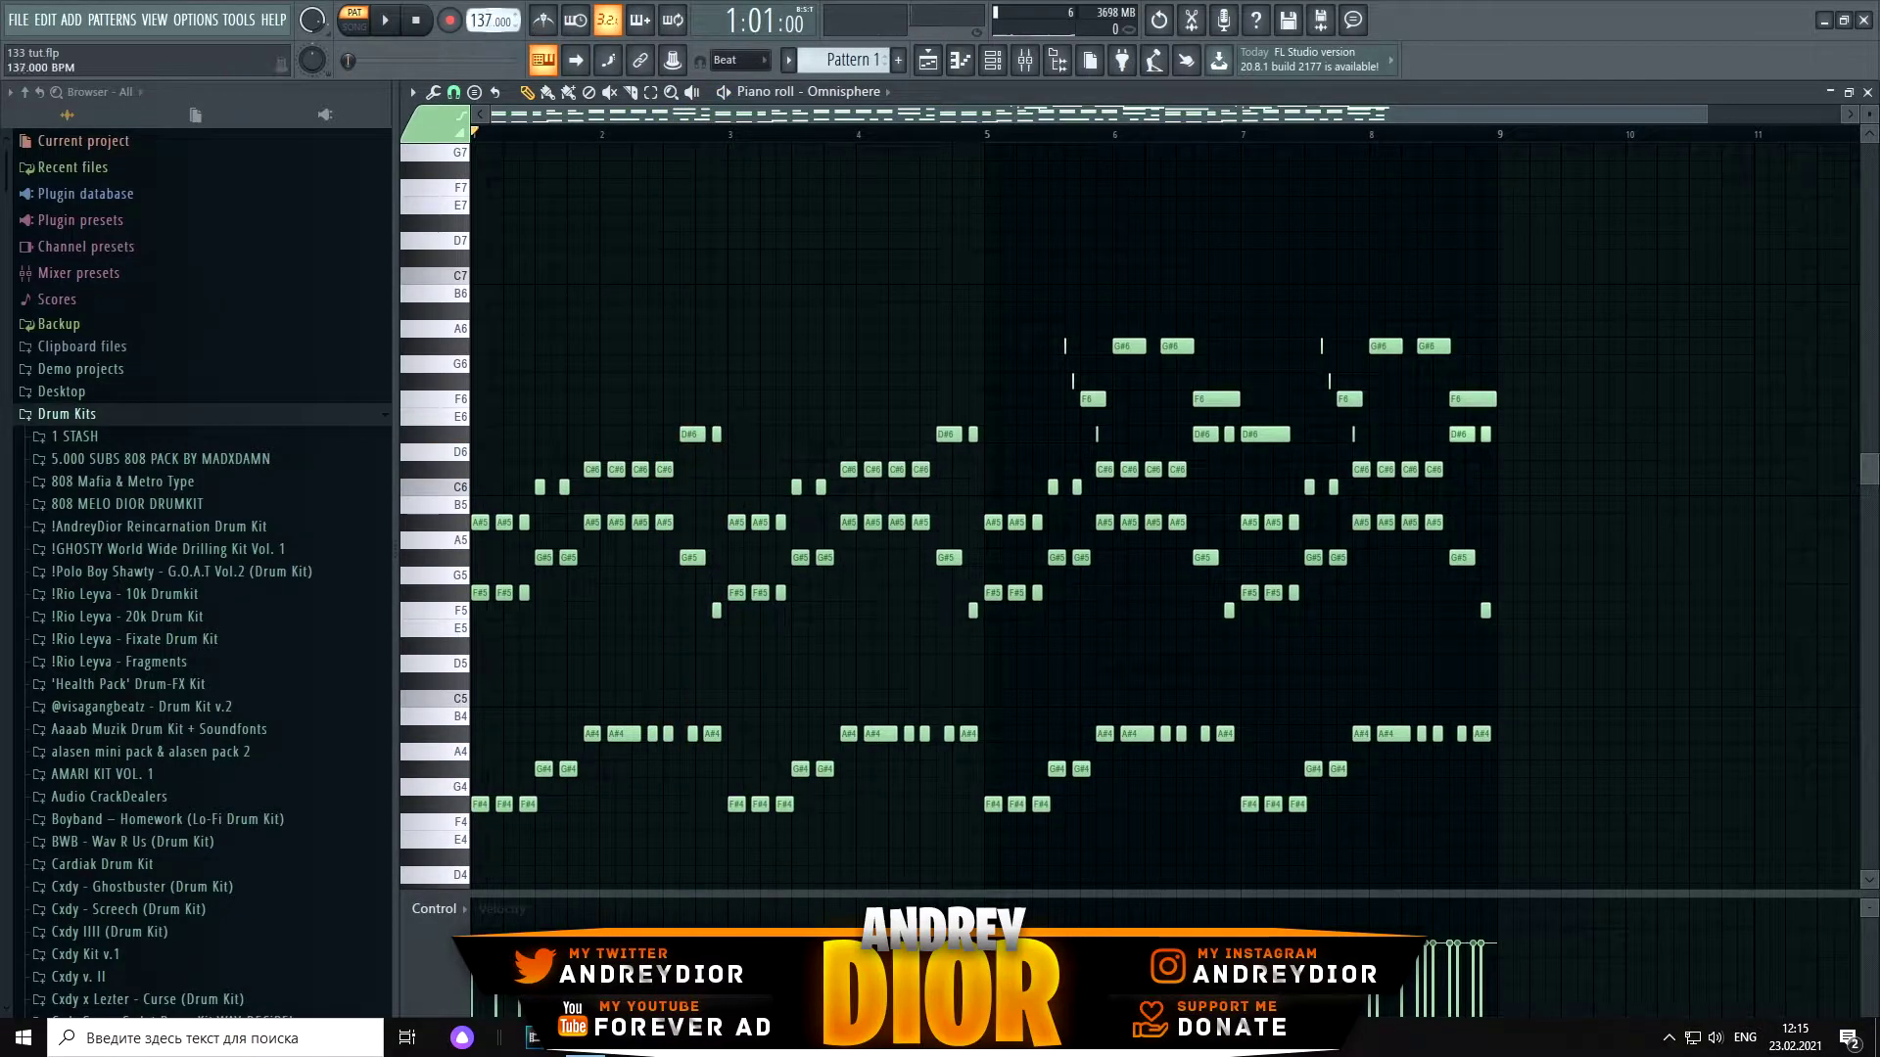
{"action": "left_click_drag", "start_coordinate": [485, 20], "coordinate": [485, 16]}
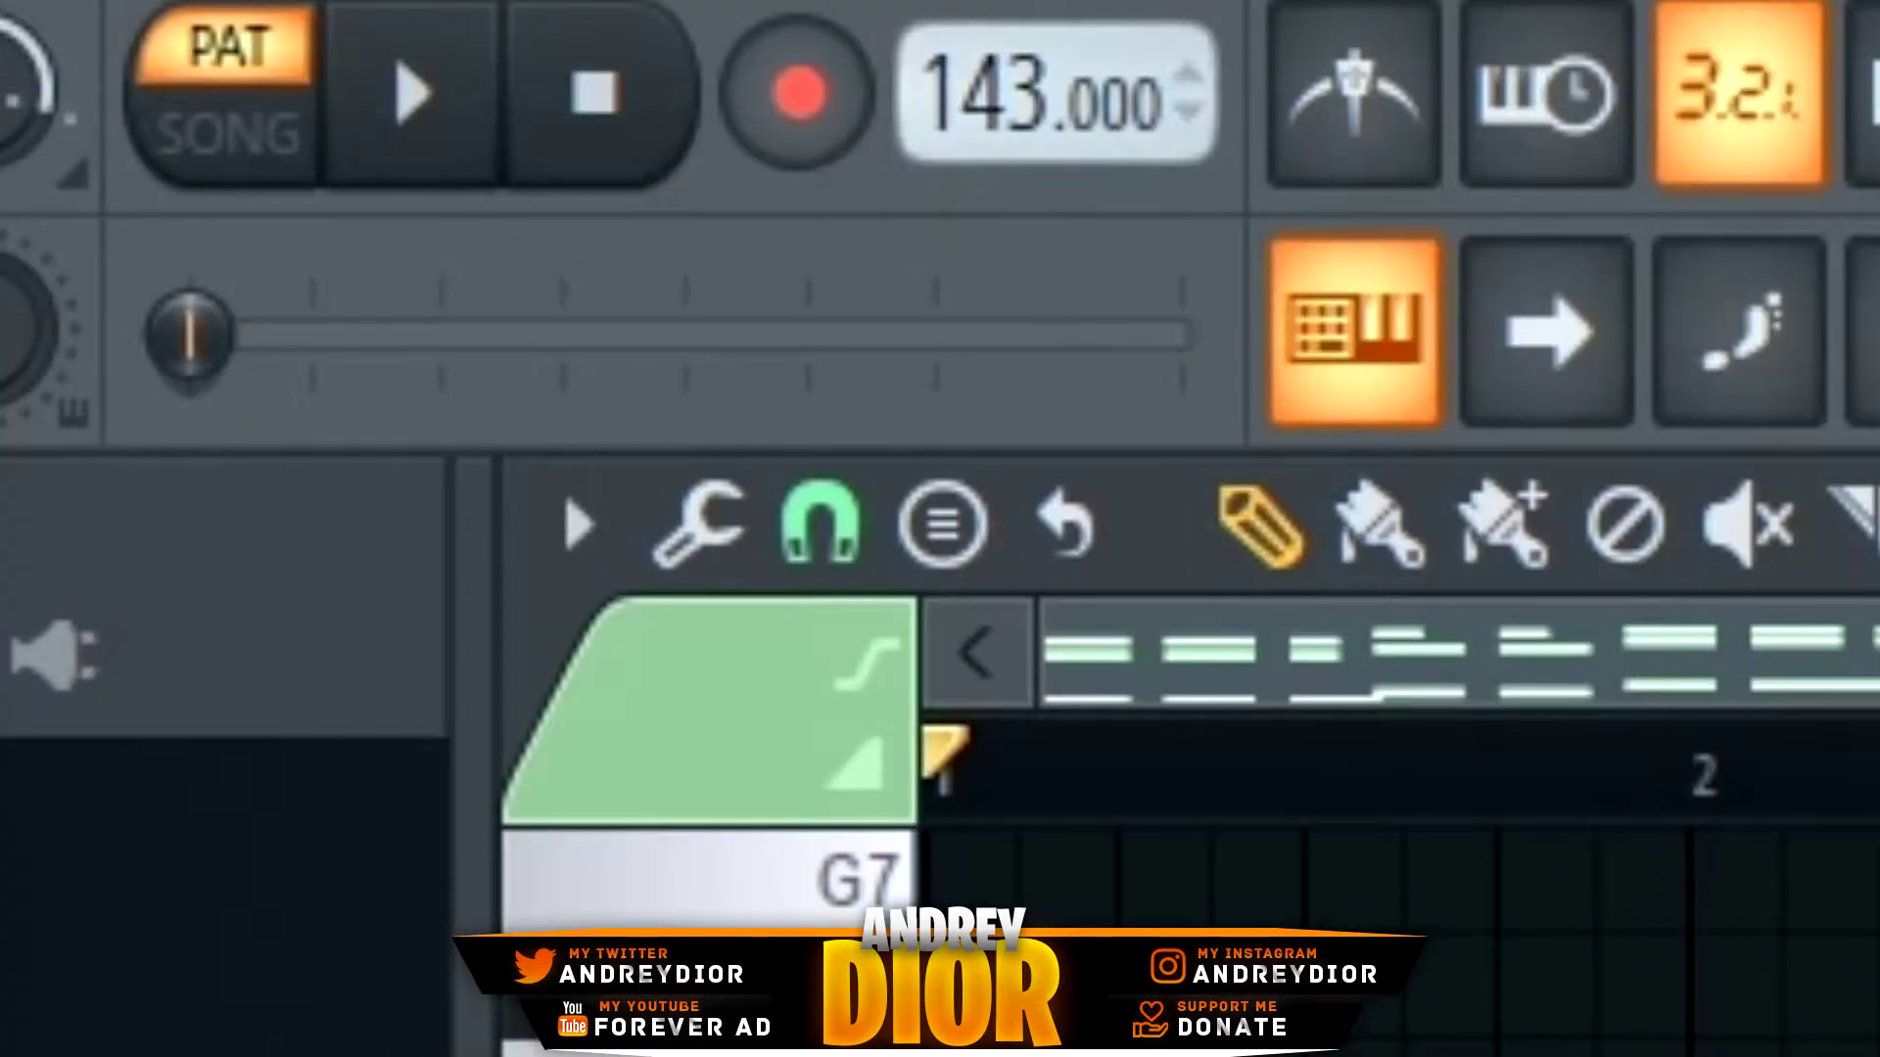
{"action": "key", "text": "space"}
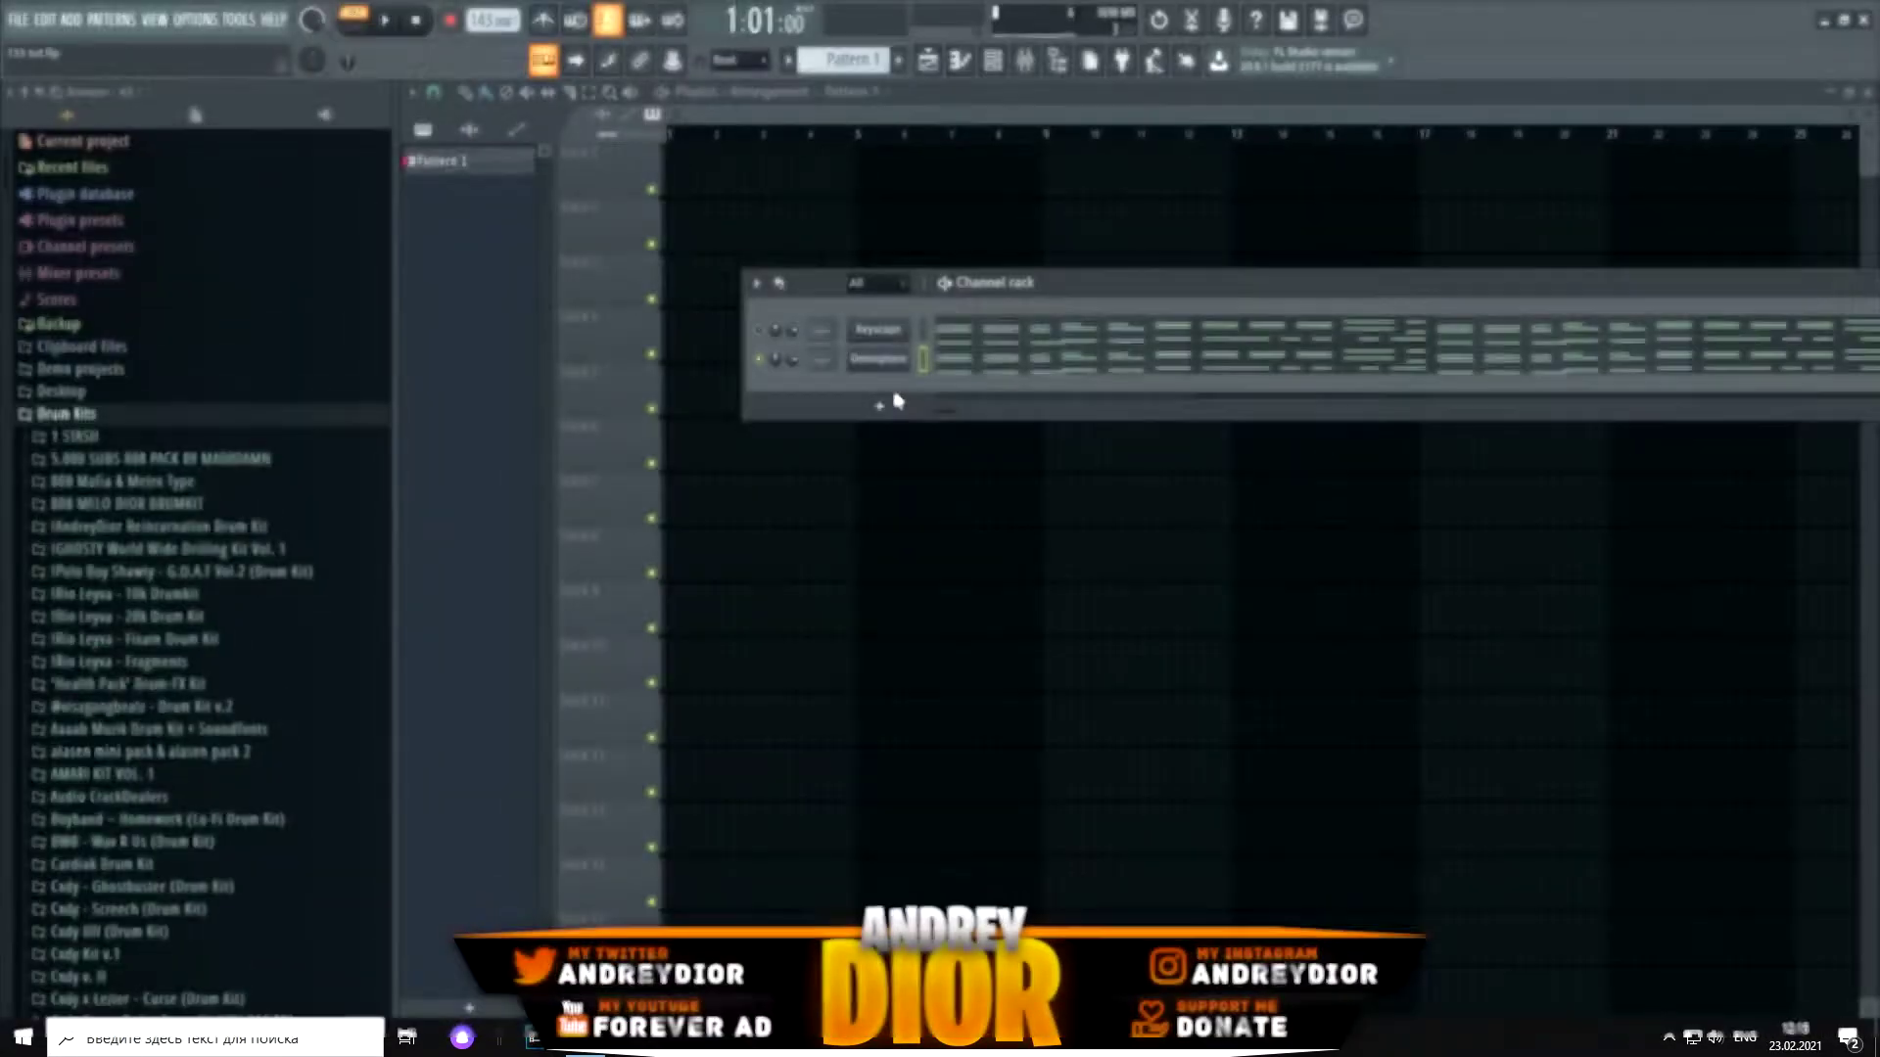
Step: Add an Arcade instrument channel and shorten its A5 note in bar 2 to half a bar
{"action": "left_click", "coordinate": [894, 409]}
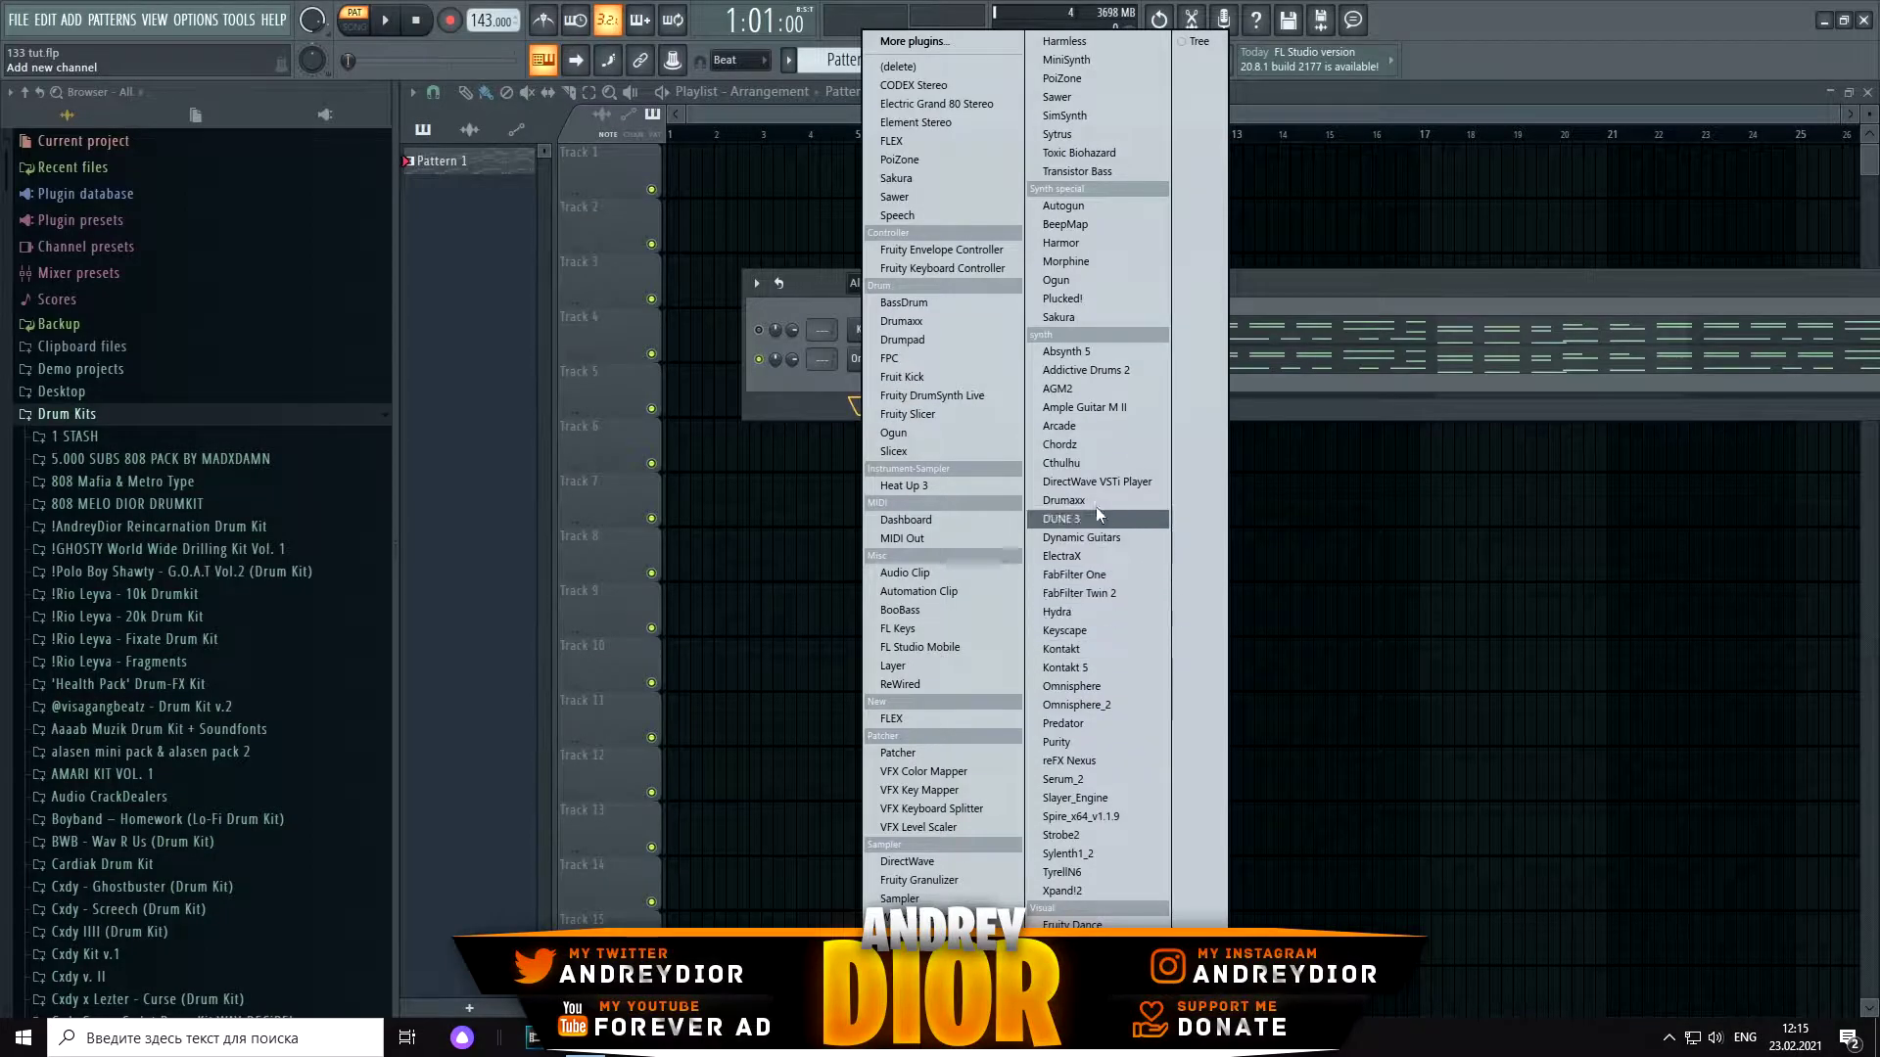
{"action": "left_click", "coordinate": [1083, 426]}
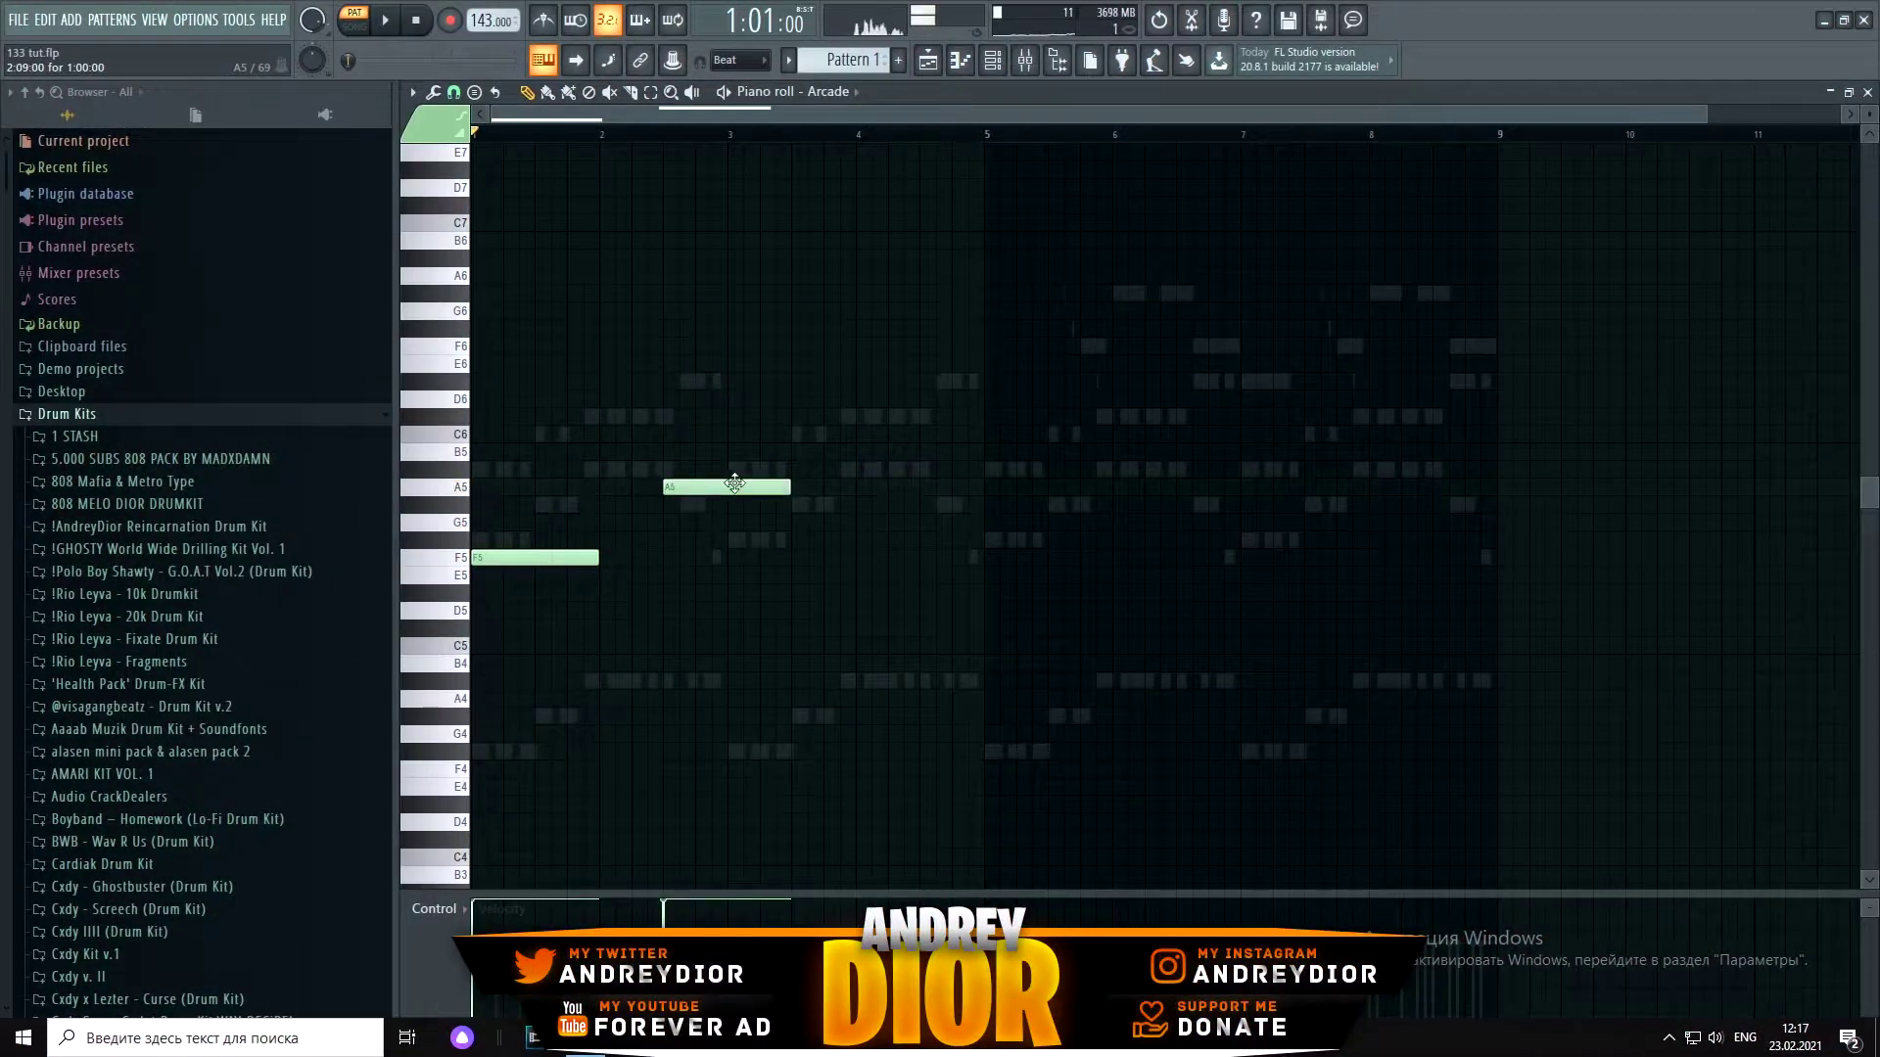
{"action": "key", "text": "space"}
{"action": "left_click_drag", "start_coordinate": [789, 487], "coordinate": [727, 486]}
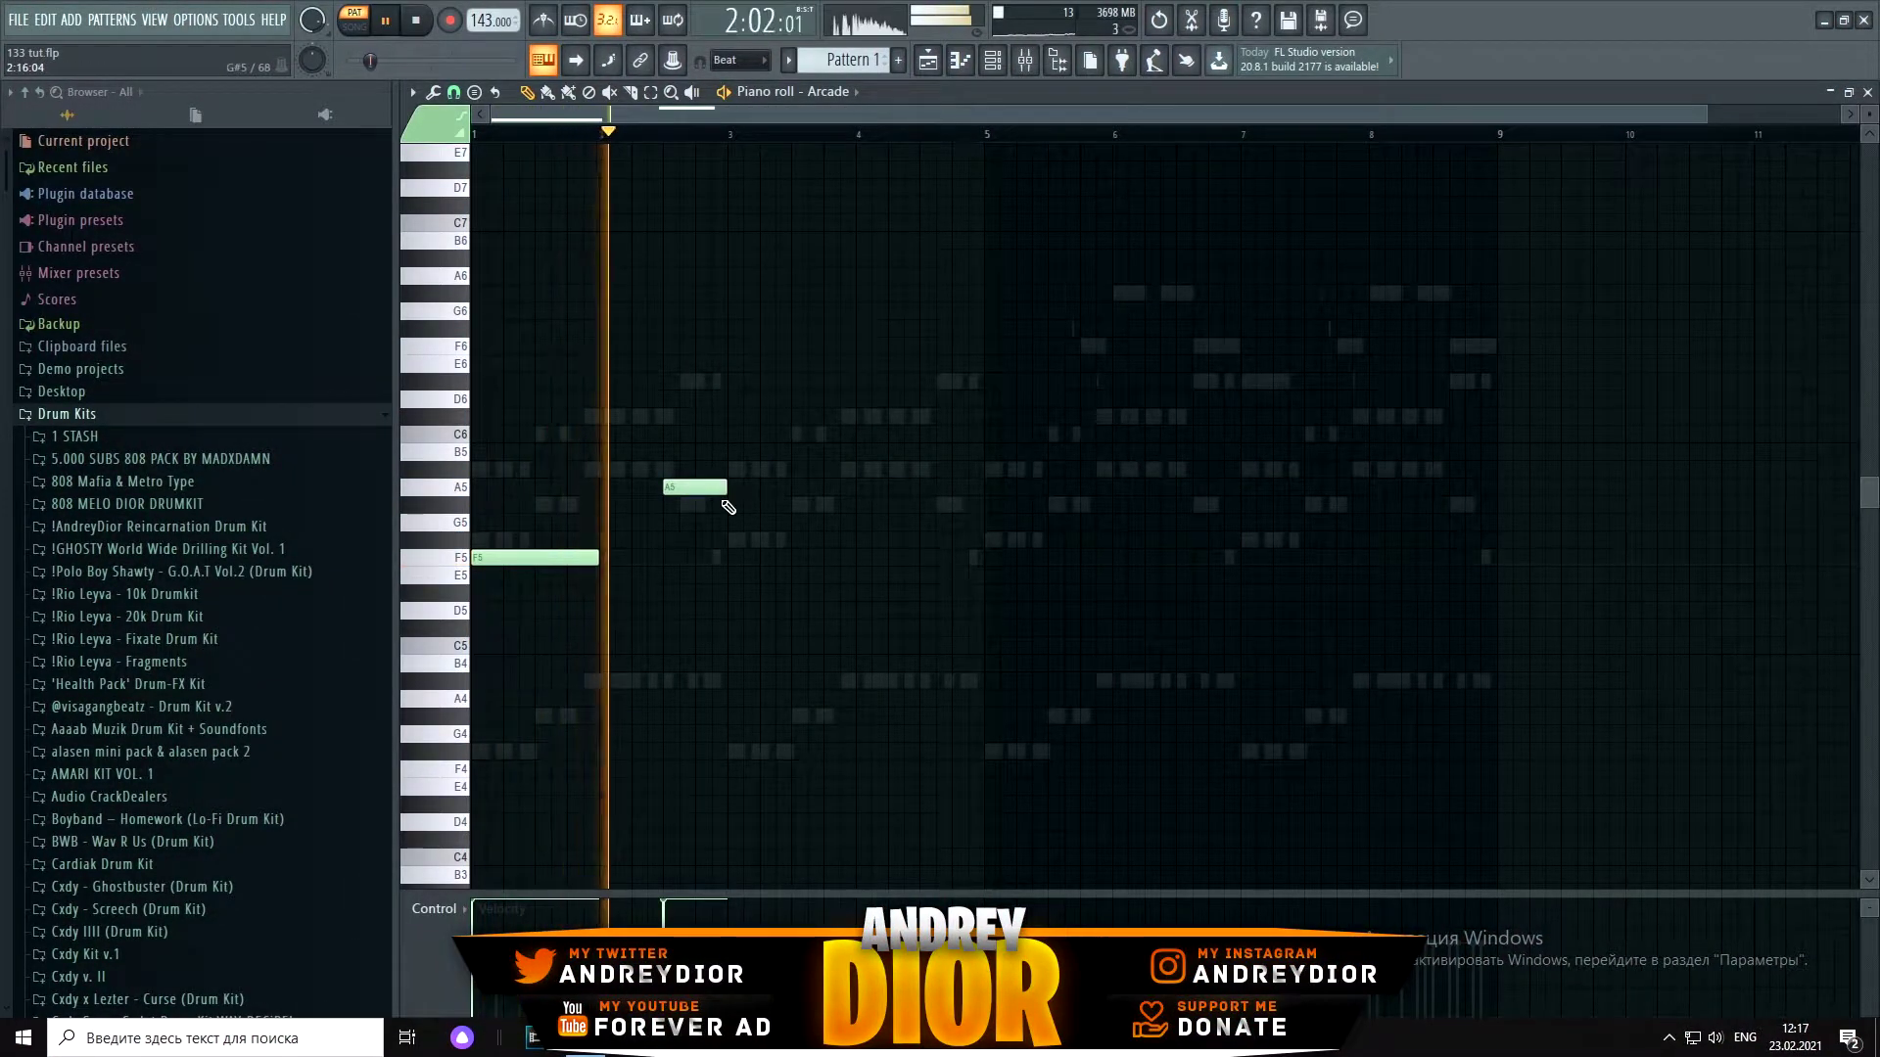
{"action": "key", "text": "space"}
Step: Add an F5 note at the start of bar 3 in the Arcade piano roll and lengthen it to one bar
{"action": "left_click", "coordinate": [731, 542]}
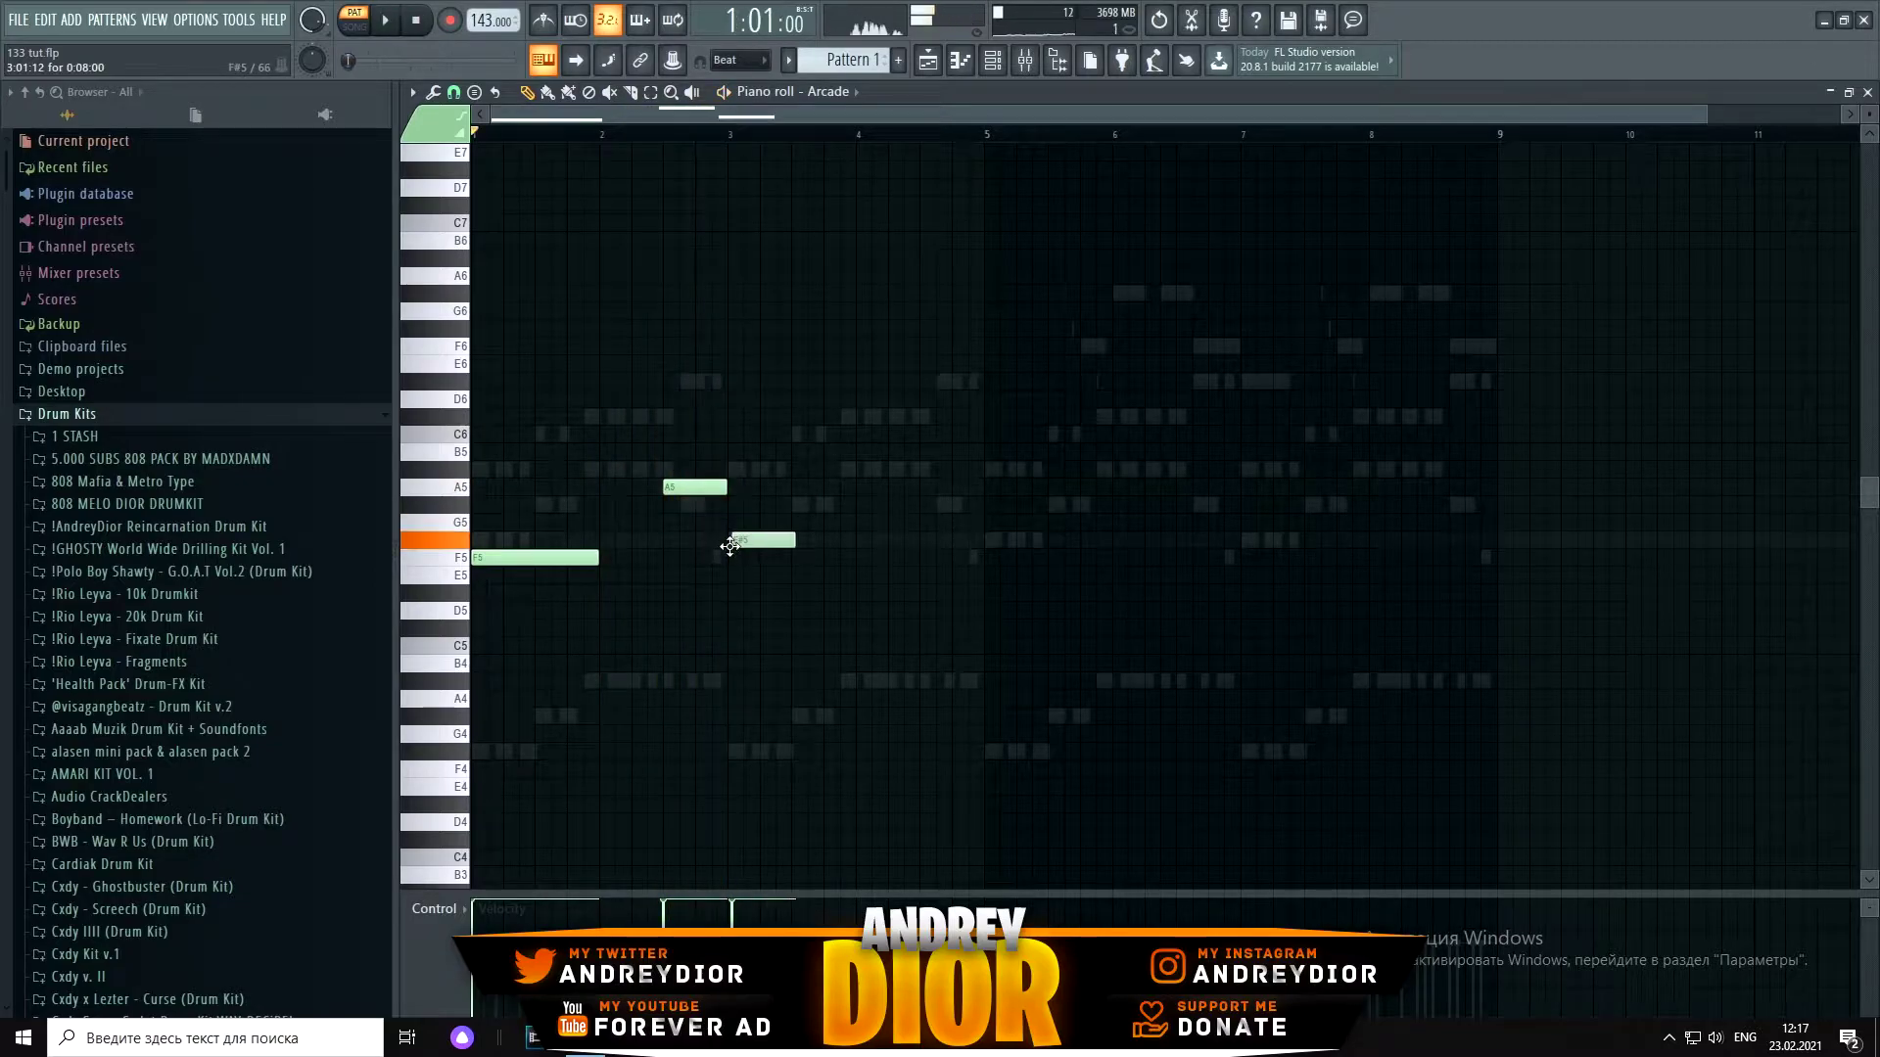
{"action": "key", "text": "space"}
{"action": "left_click_drag", "start_coordinate": [789, 557], "coordinate": [852, 560]}
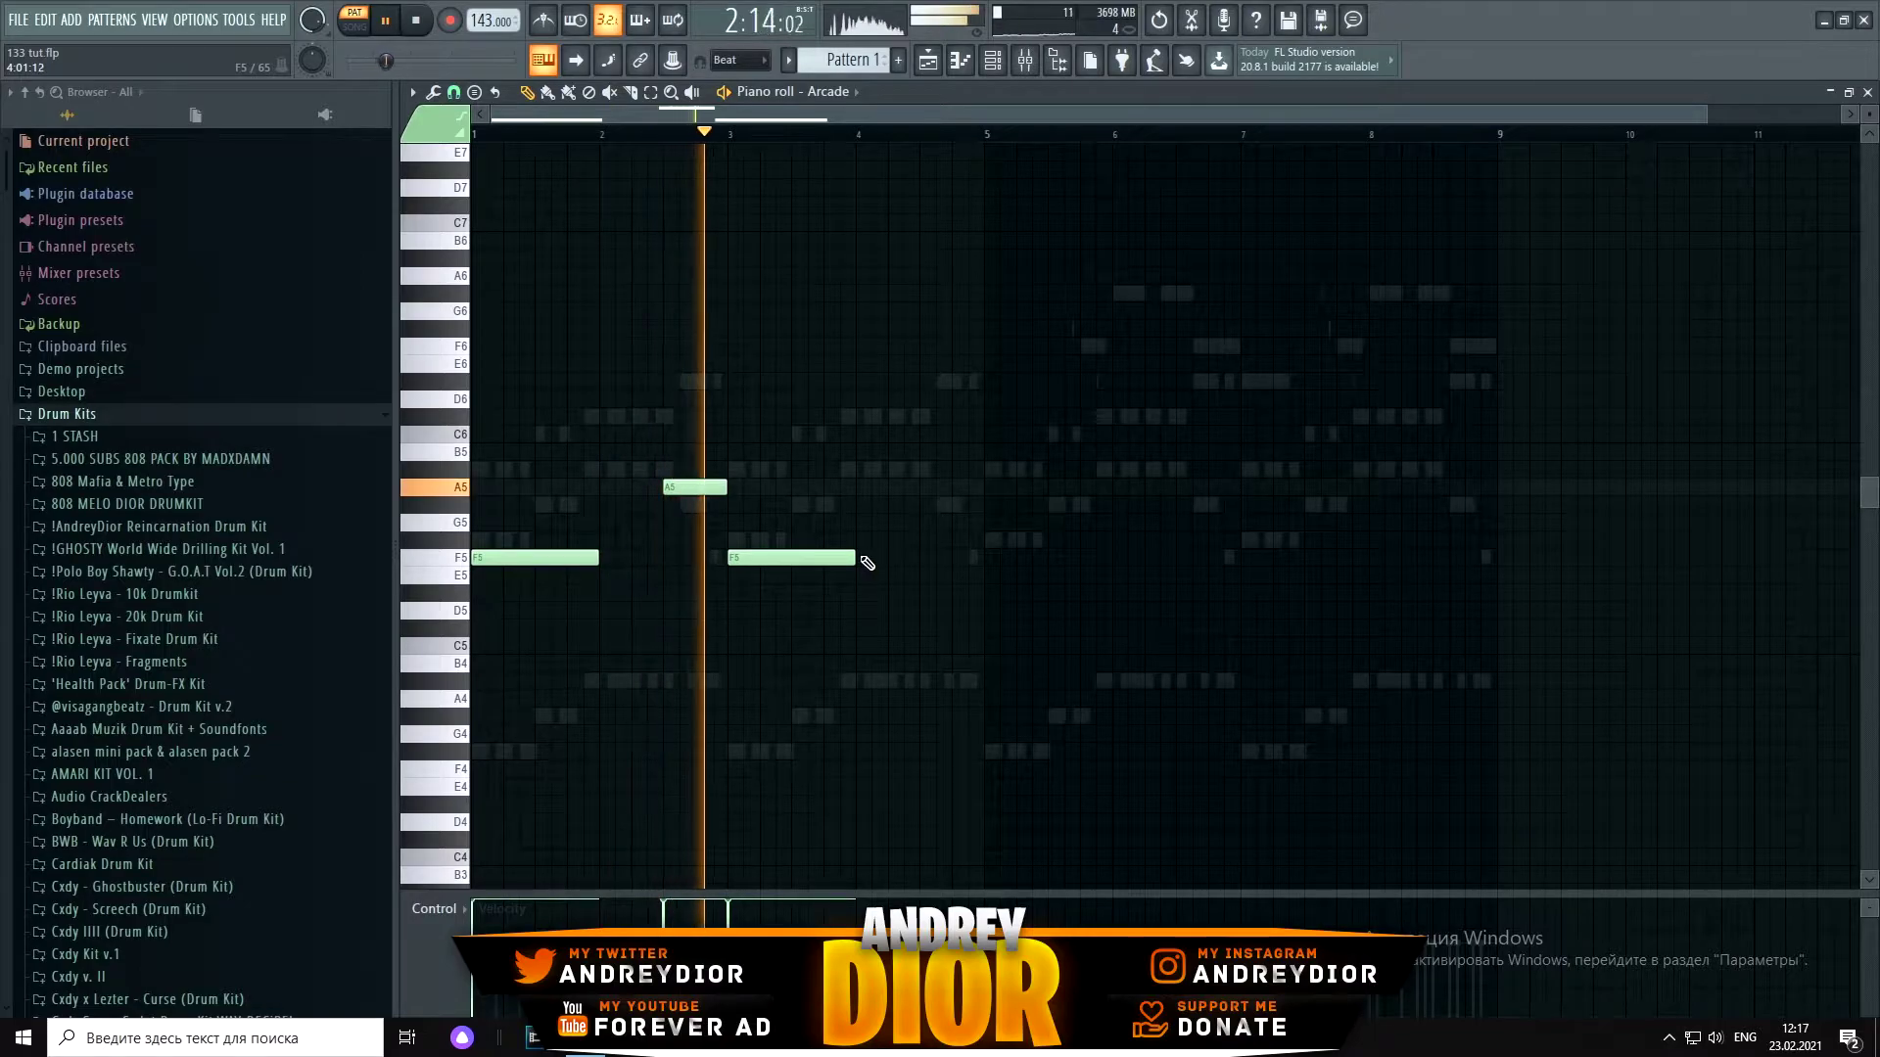
Step: Add a half-bar B5 note at the end of bar 4 and duplicate the four-bar Arcade phrase into bars 5 to 8
{"action": "left_click_drag", "start_coordinate": [888, 551], "coordinate": [922, 445]}
{"action": "key", "text": "space"}
{"action": "key", "text": "space"}
{"action": "left_click", "coordinate": [1012, 450]}
{"action": "right_click", "coordinate": [1012, 450]}
{"action": "left_click_drag", "start_coordinate": [1040, 452], "coordinate": [982, 460]}
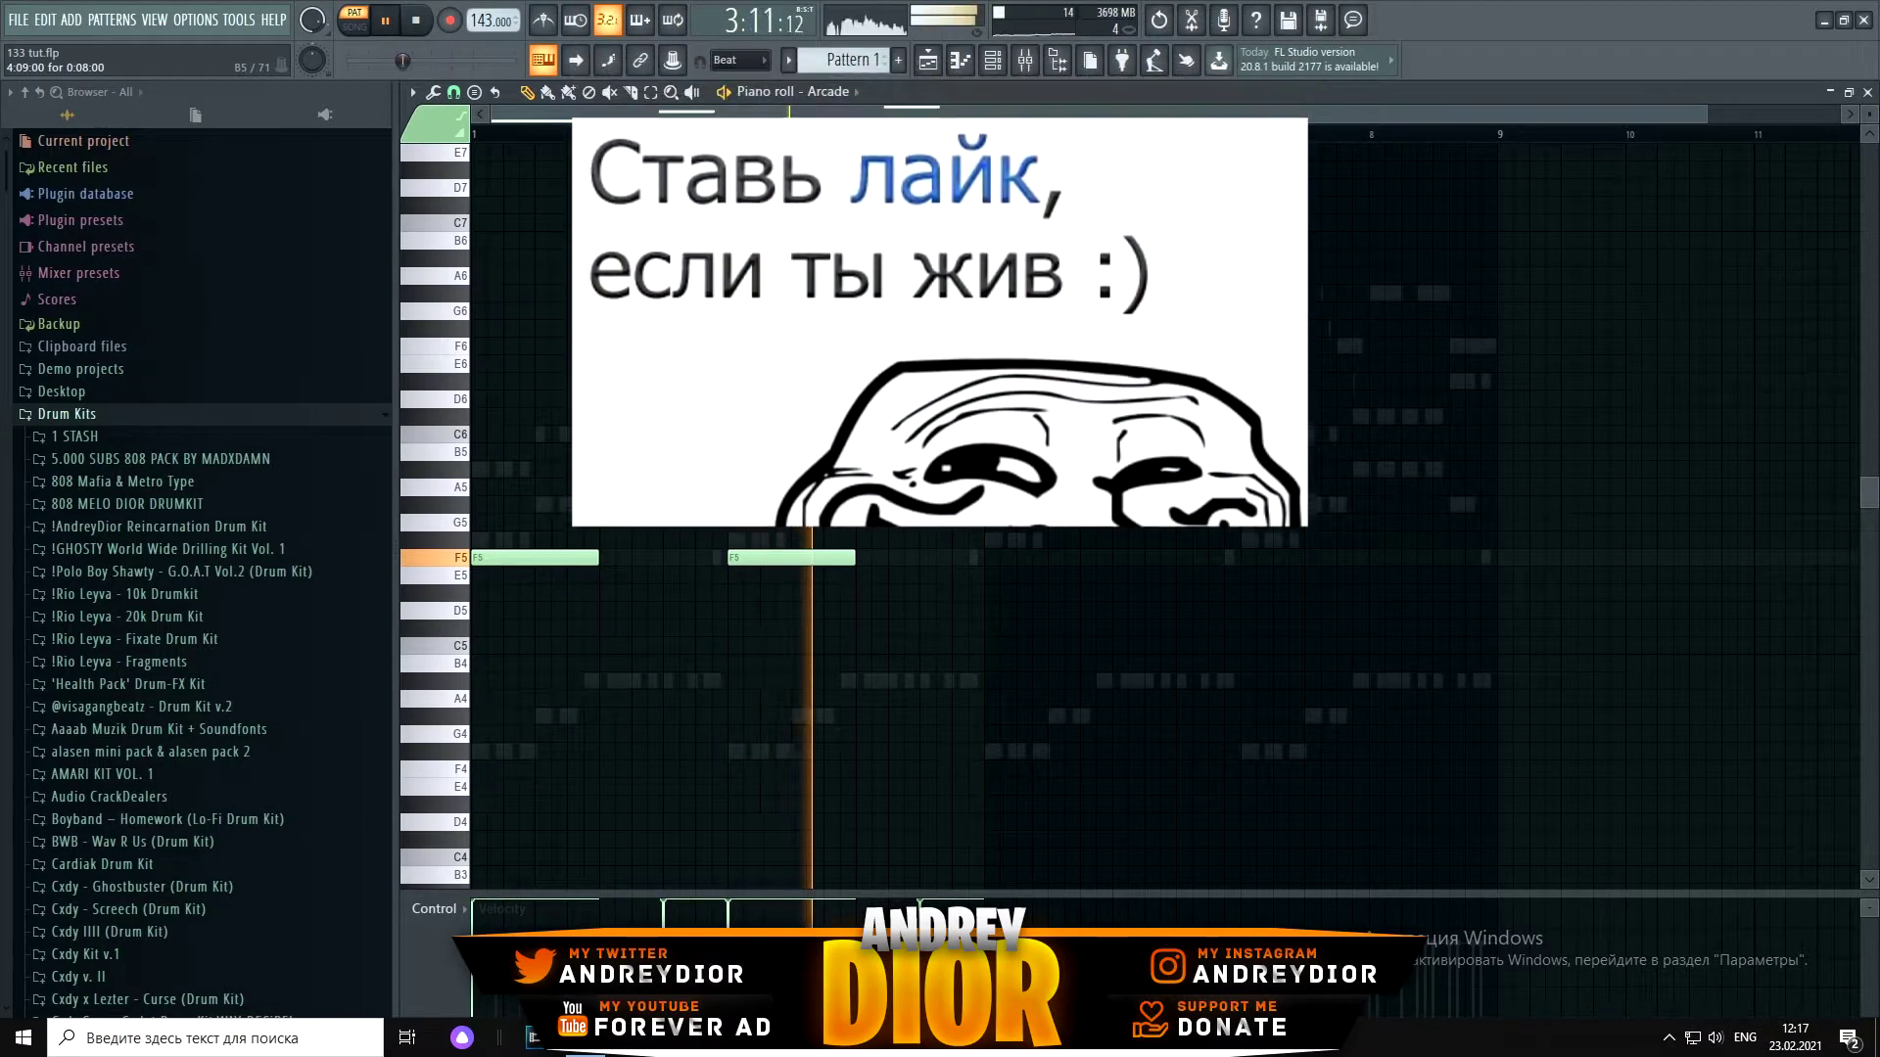
{"action": "key", "text": "ctrl+b"}
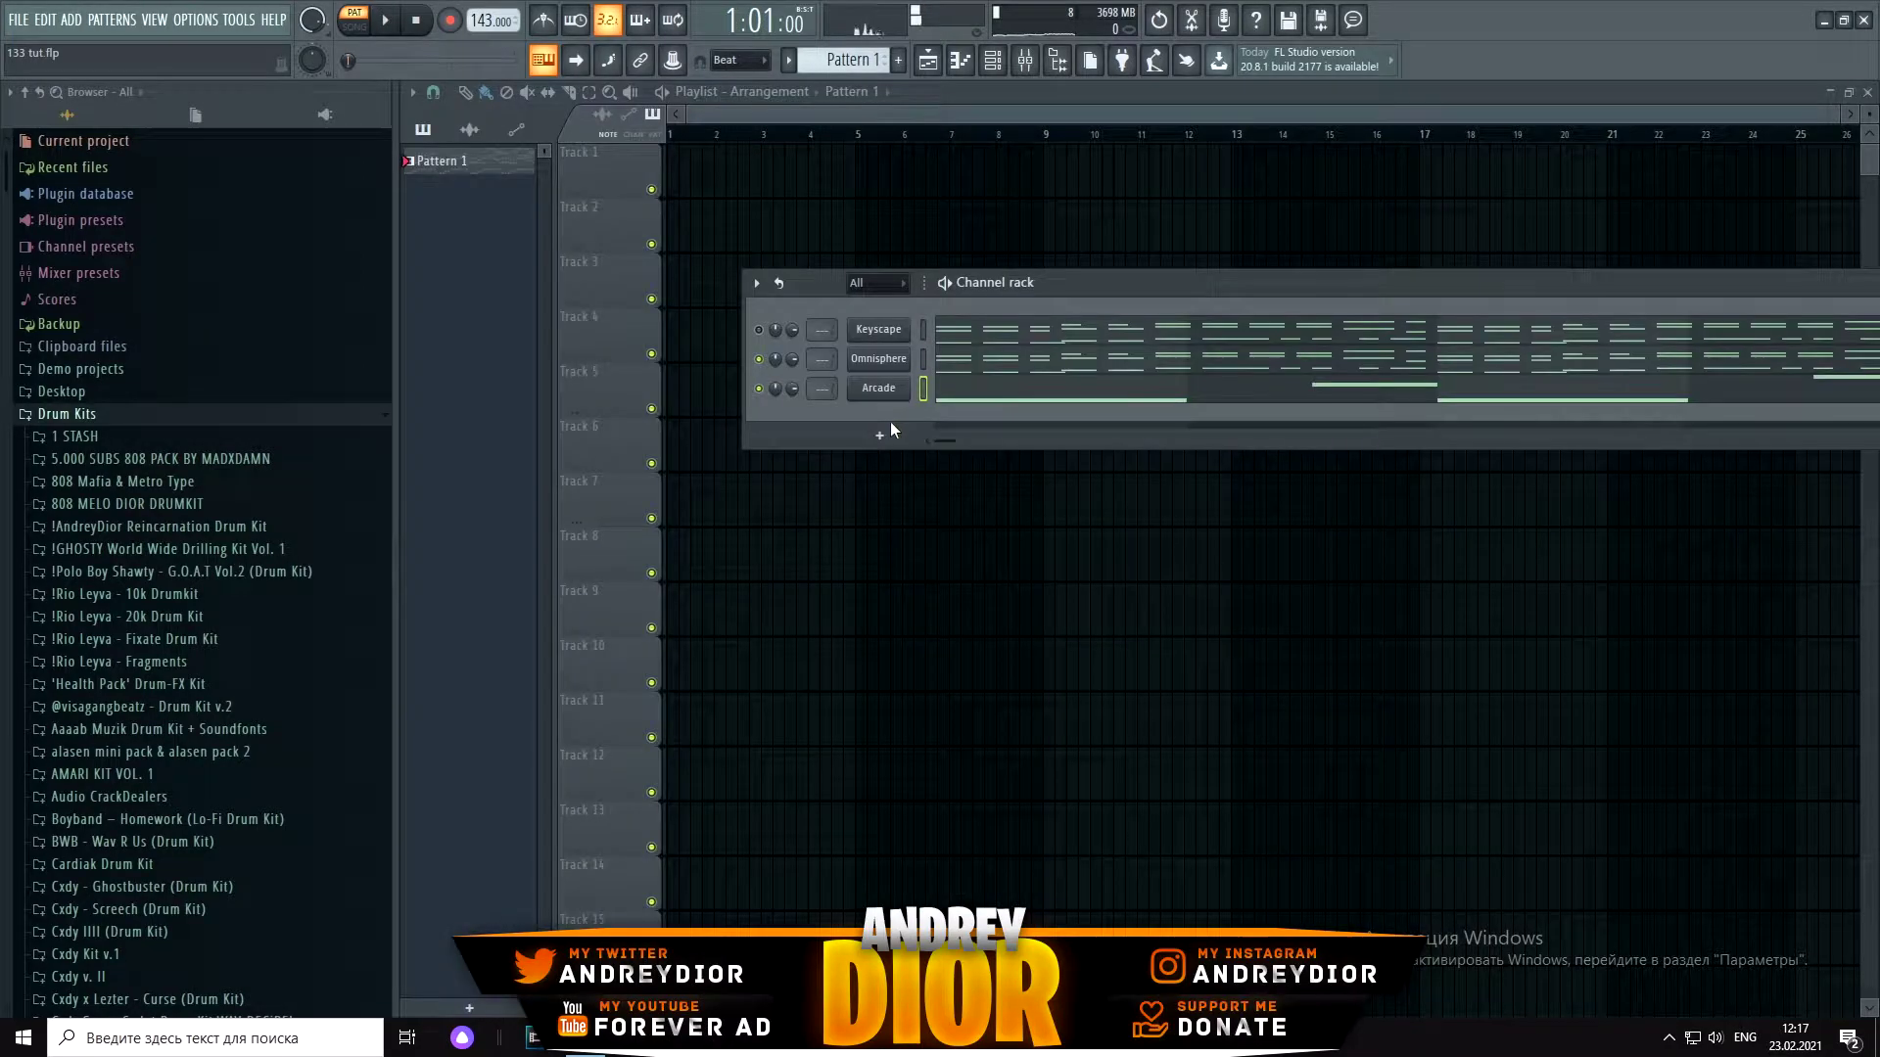
Step: Open the Arcade channel's piano roll and add a Purity instrument channel to the channel rack
{"action": "right_click", "coordinate": [891, 388]}
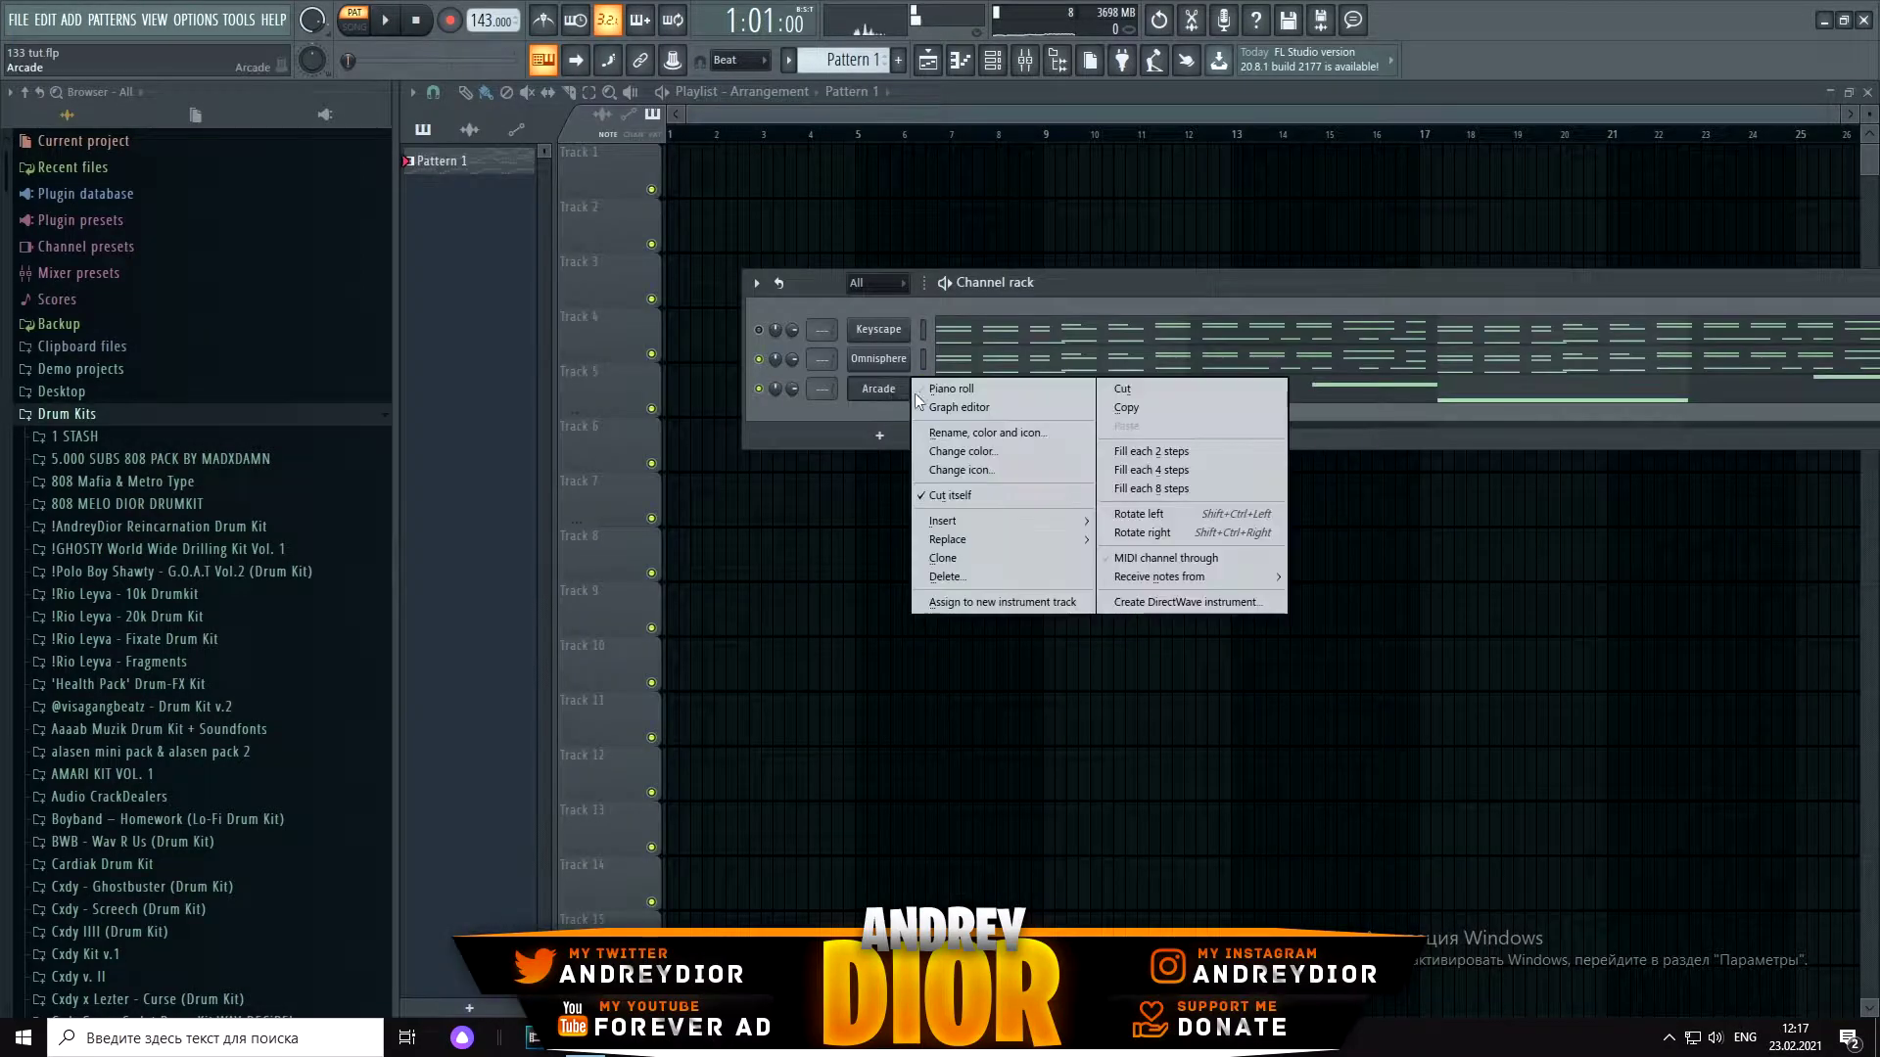
{"action": "left_click", "coordinate": [940, 385]}
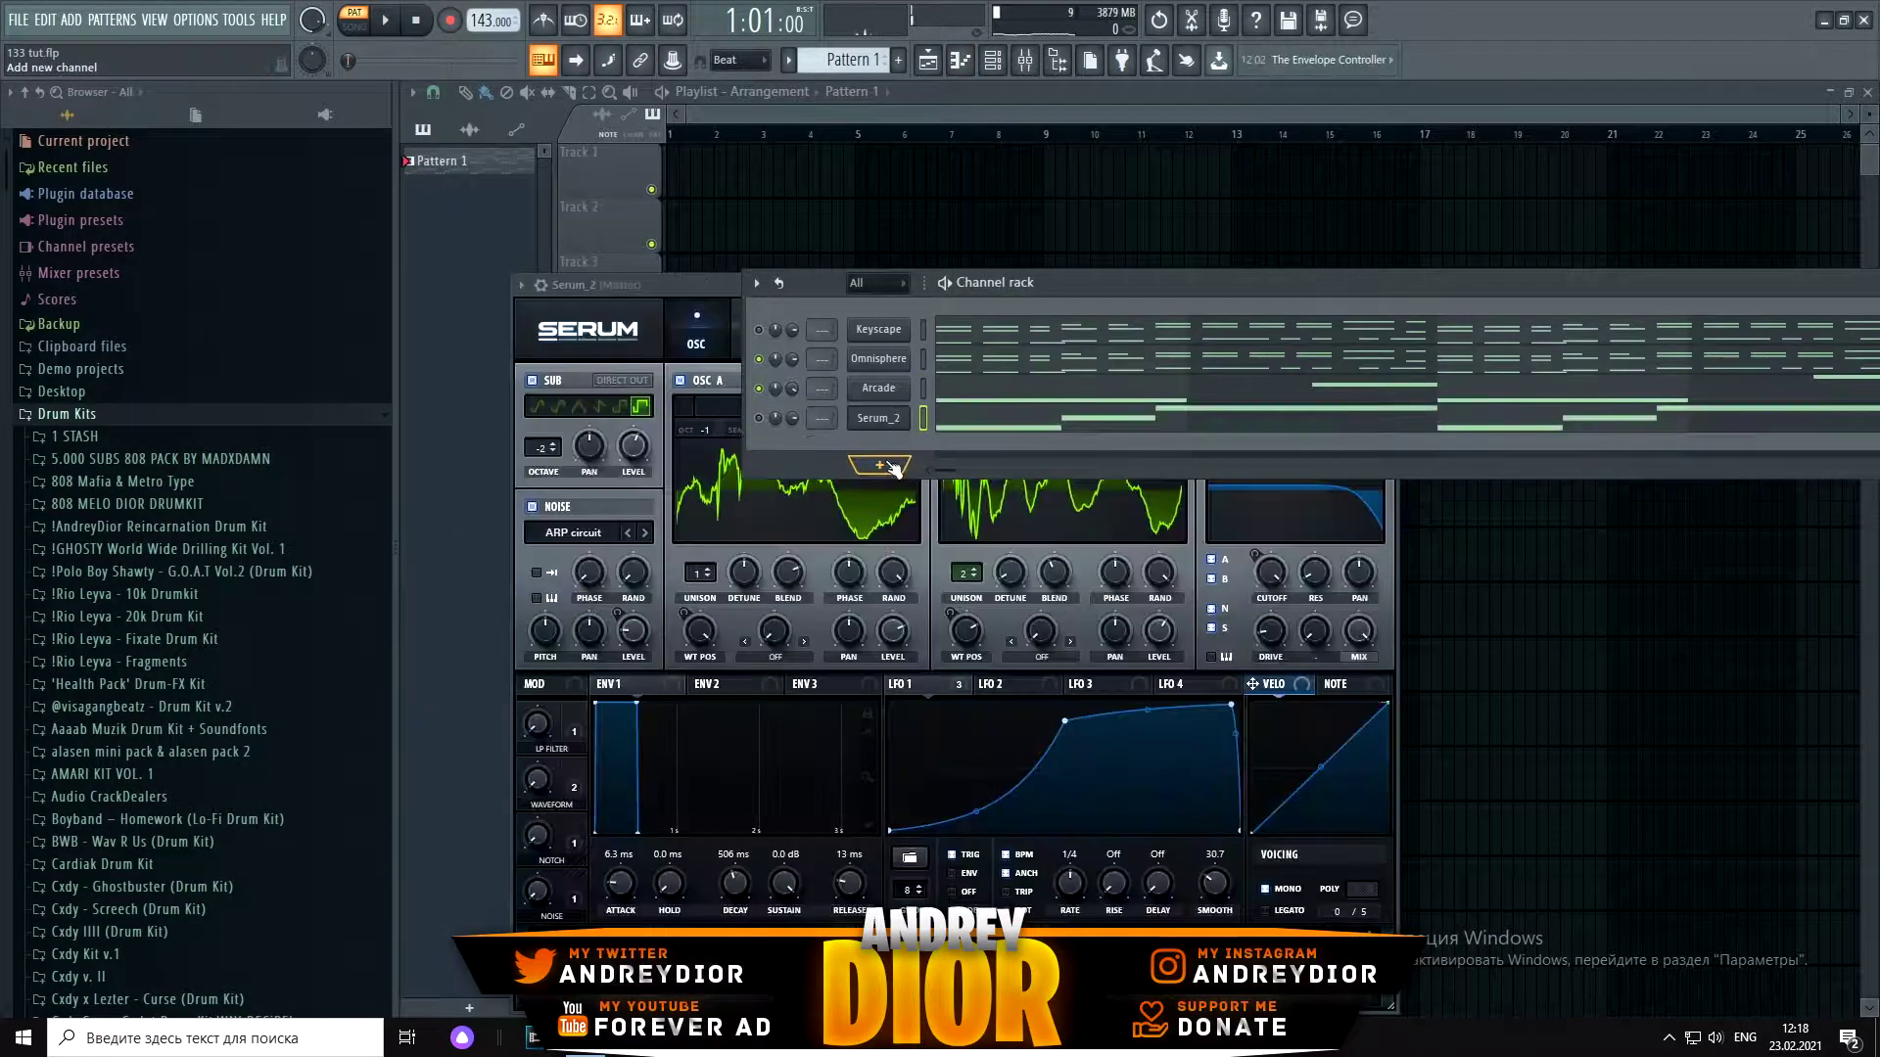
{"action": "left_click", "coordinate": [879, 465]}
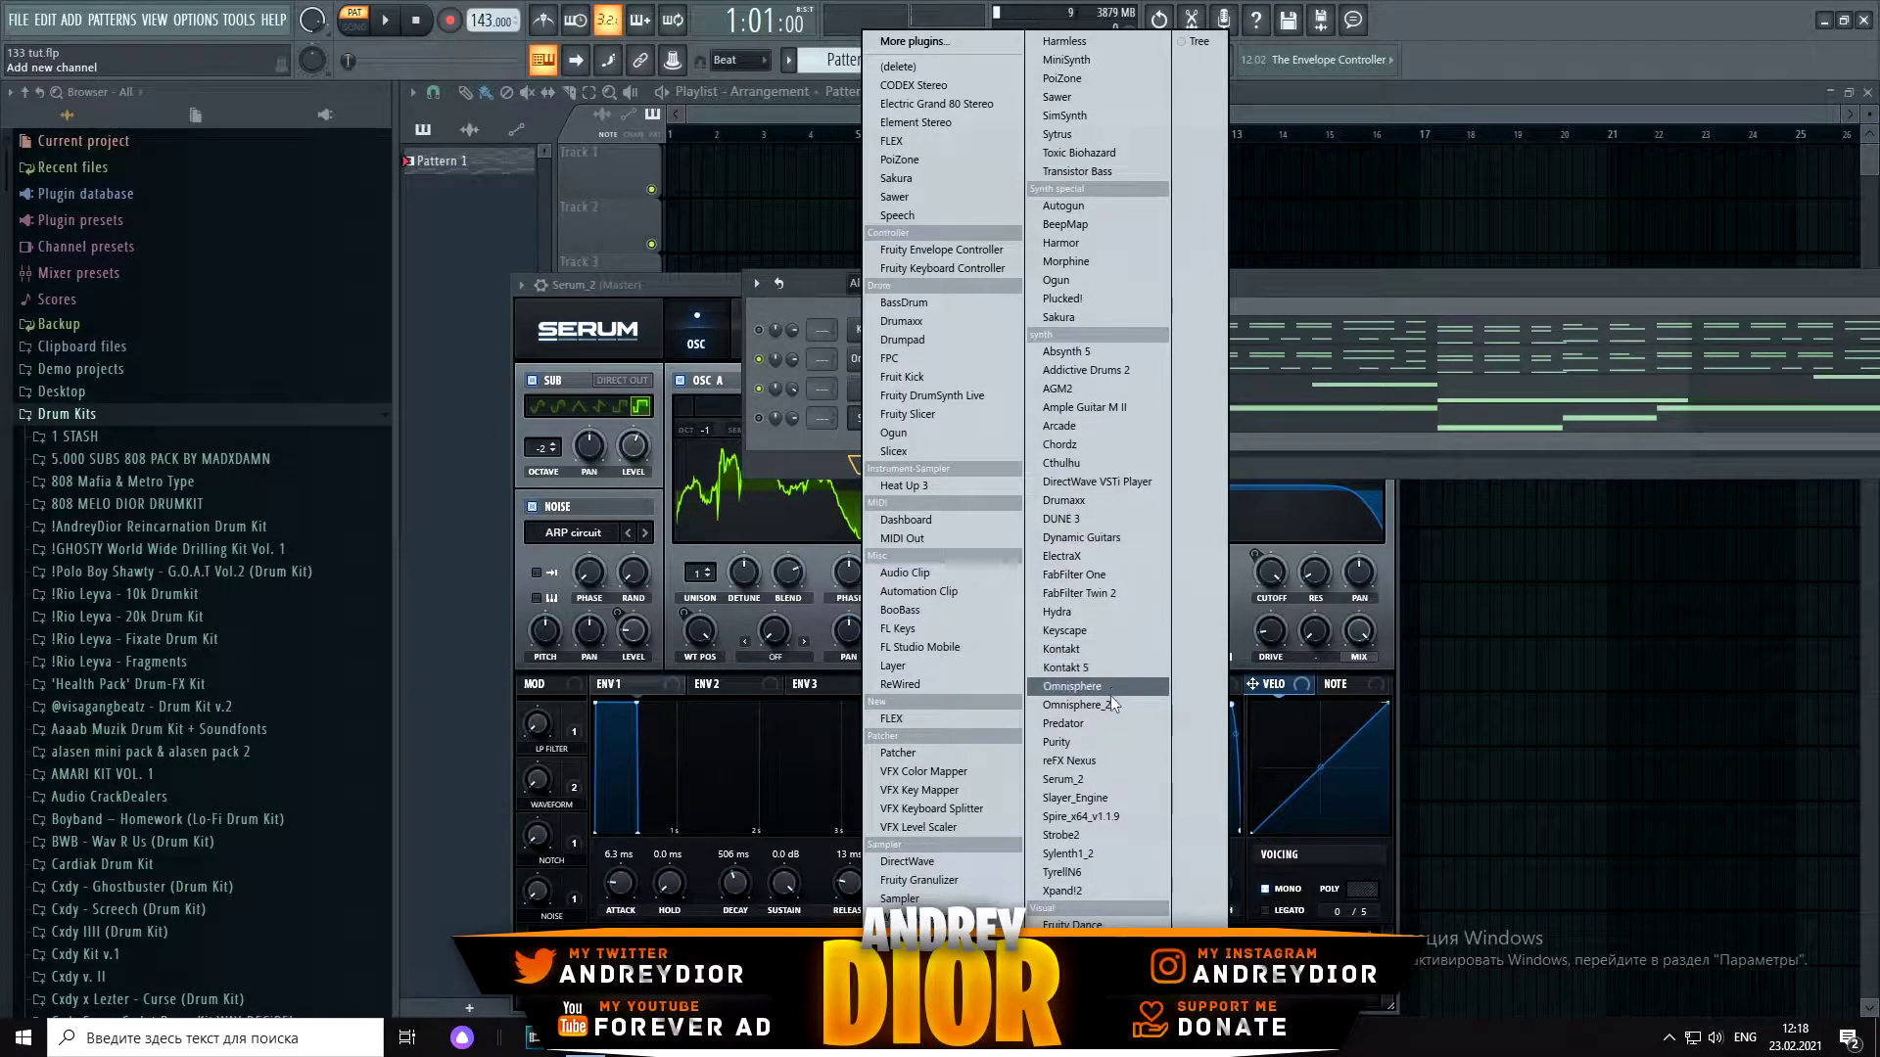
{"action": "left_click", "coordinate": [1065, 724]}
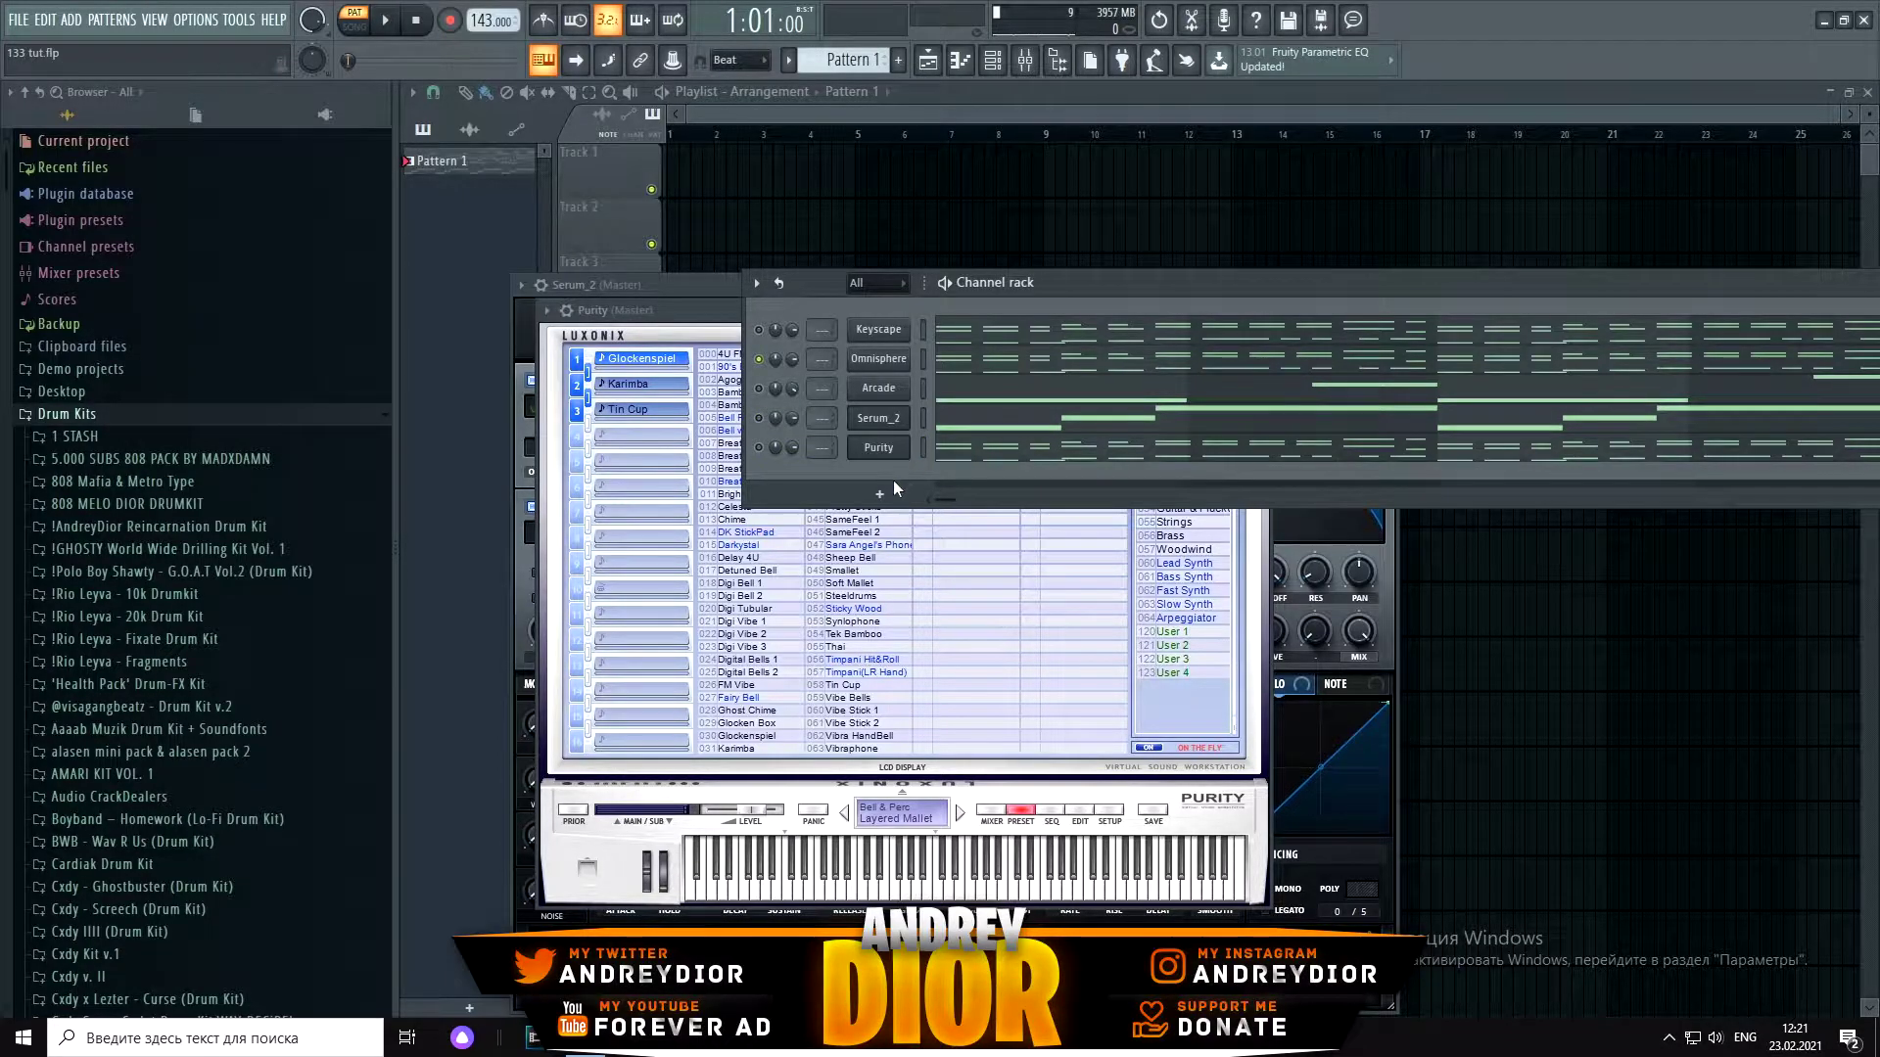
Step: Add a second Serum_2 channel and load the Pluck - Anti preset from the Madd Maks - Aero II bank
{"action": "left_click", "coordinate": [881, 492]}
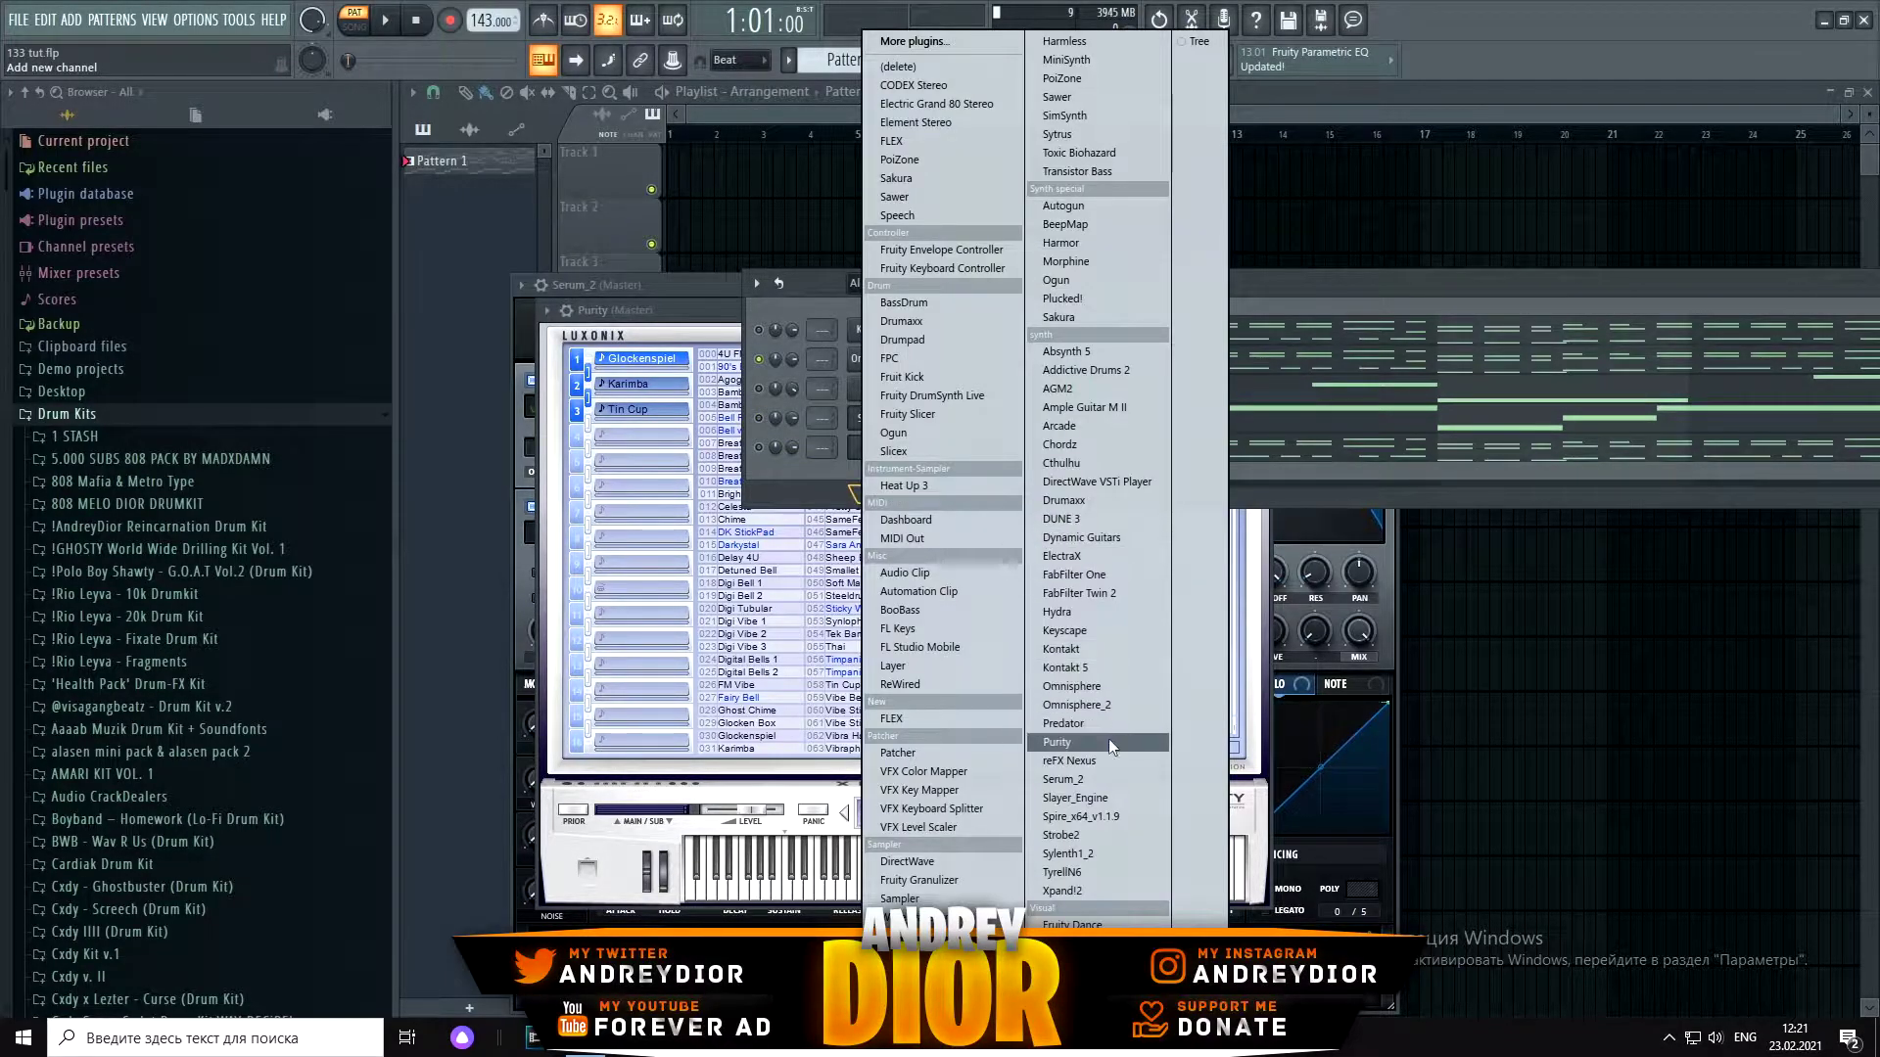
{"action": "left_click", "coordinate": [1085, 777]}
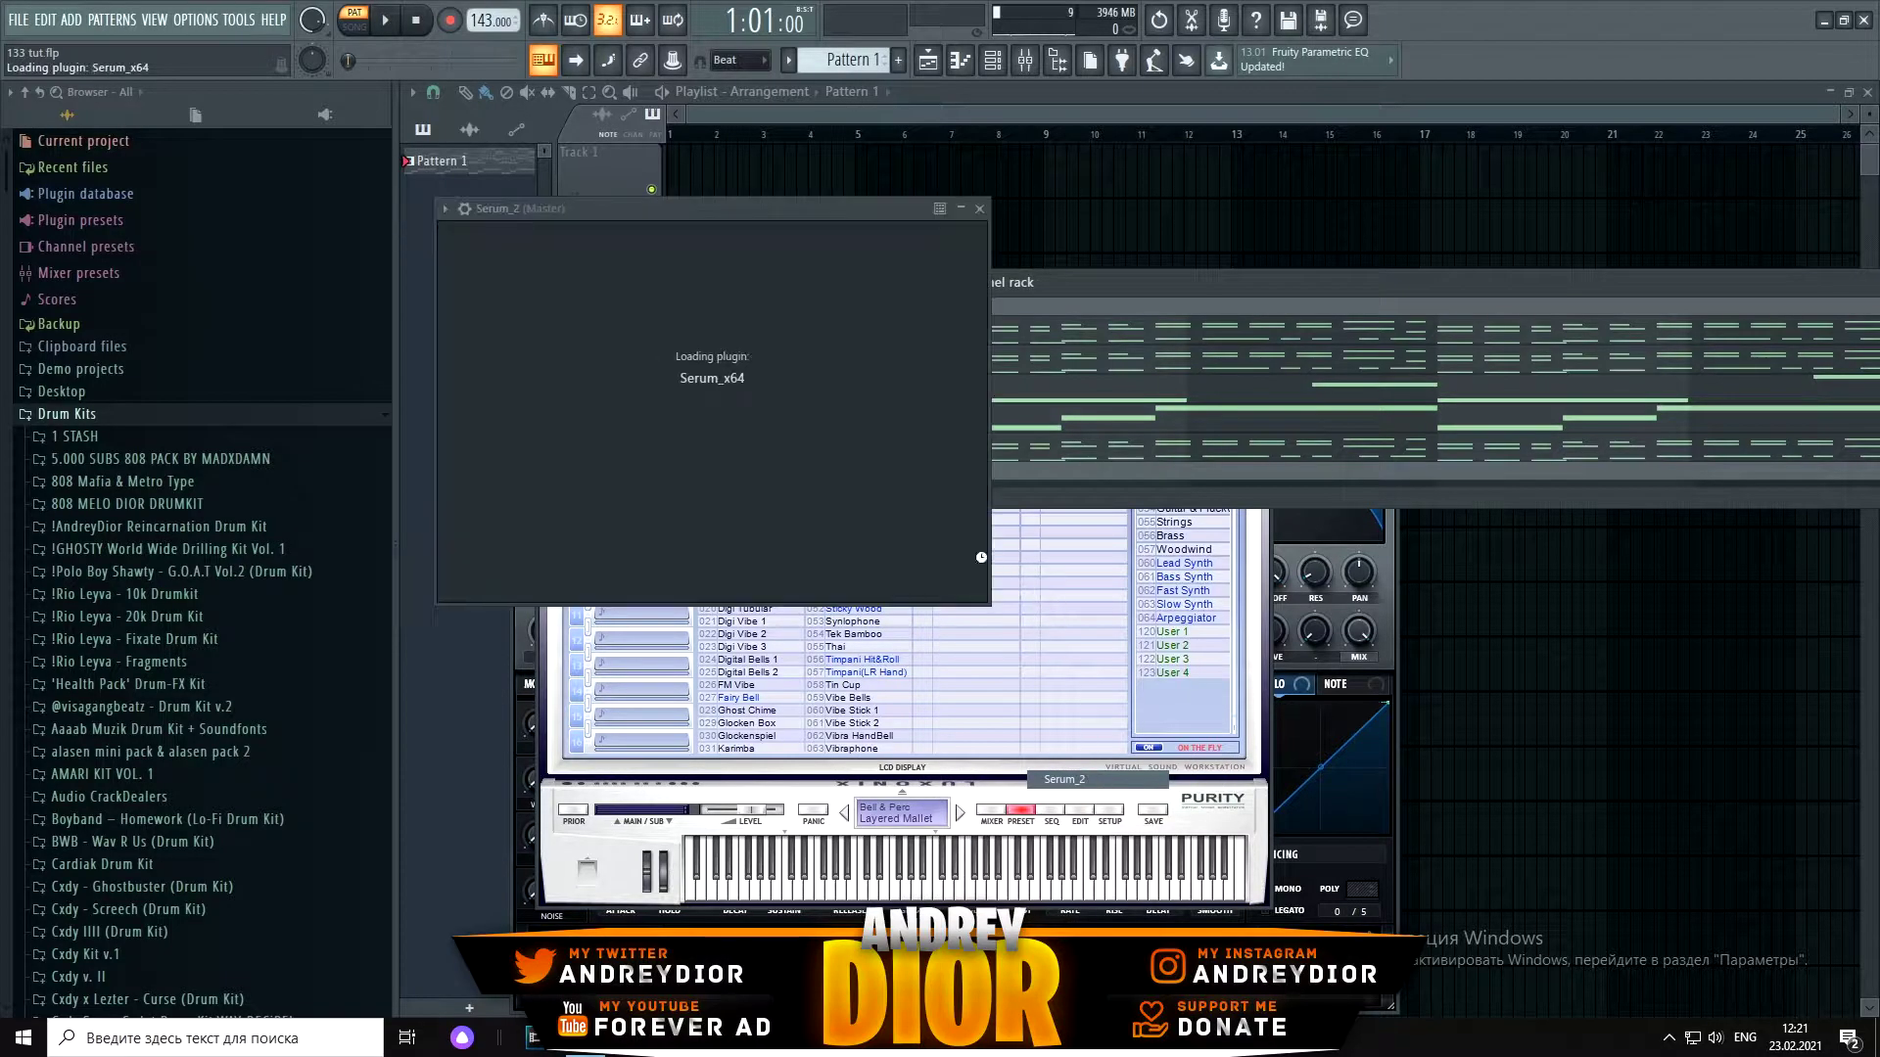
{"action": "left_click", "coordinate": [941, 240]}
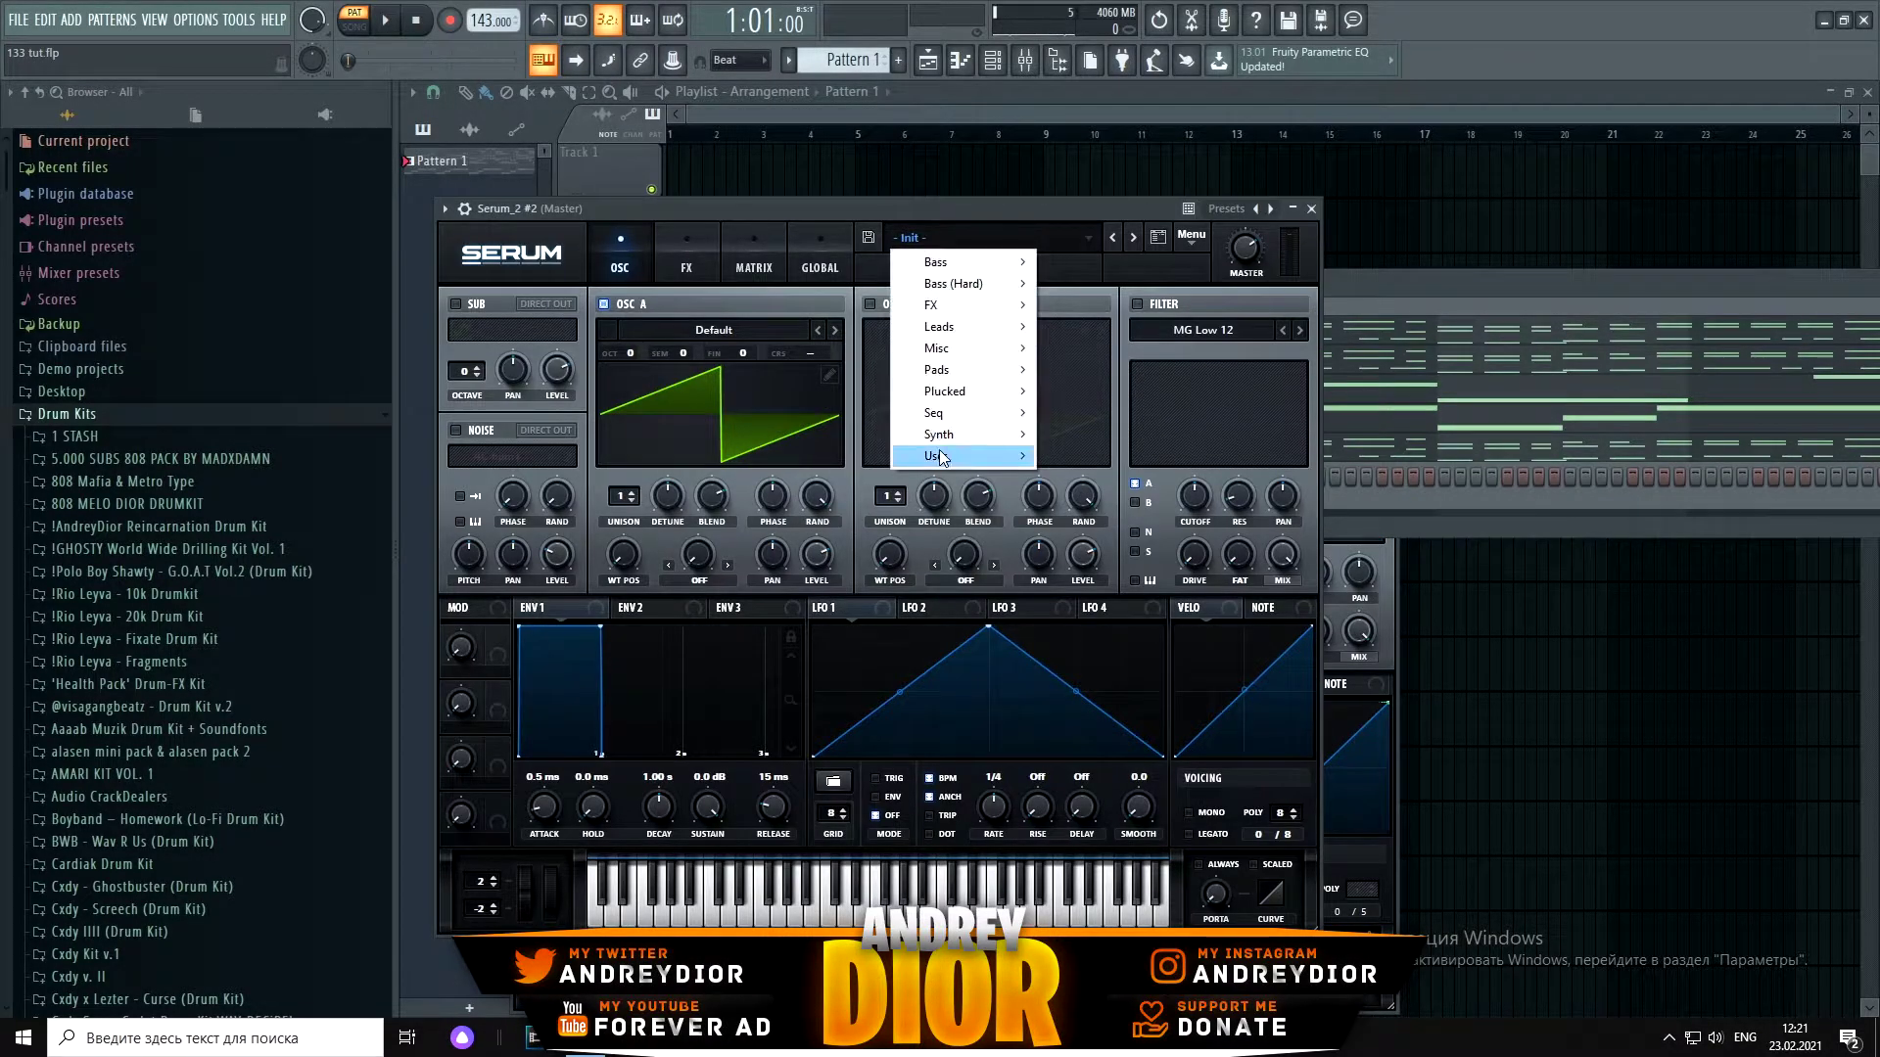
{"action": "mouse_move", "coordinate": [940, 455]}
{"action": "mouse_move", "coordinate": [1145, 455]}
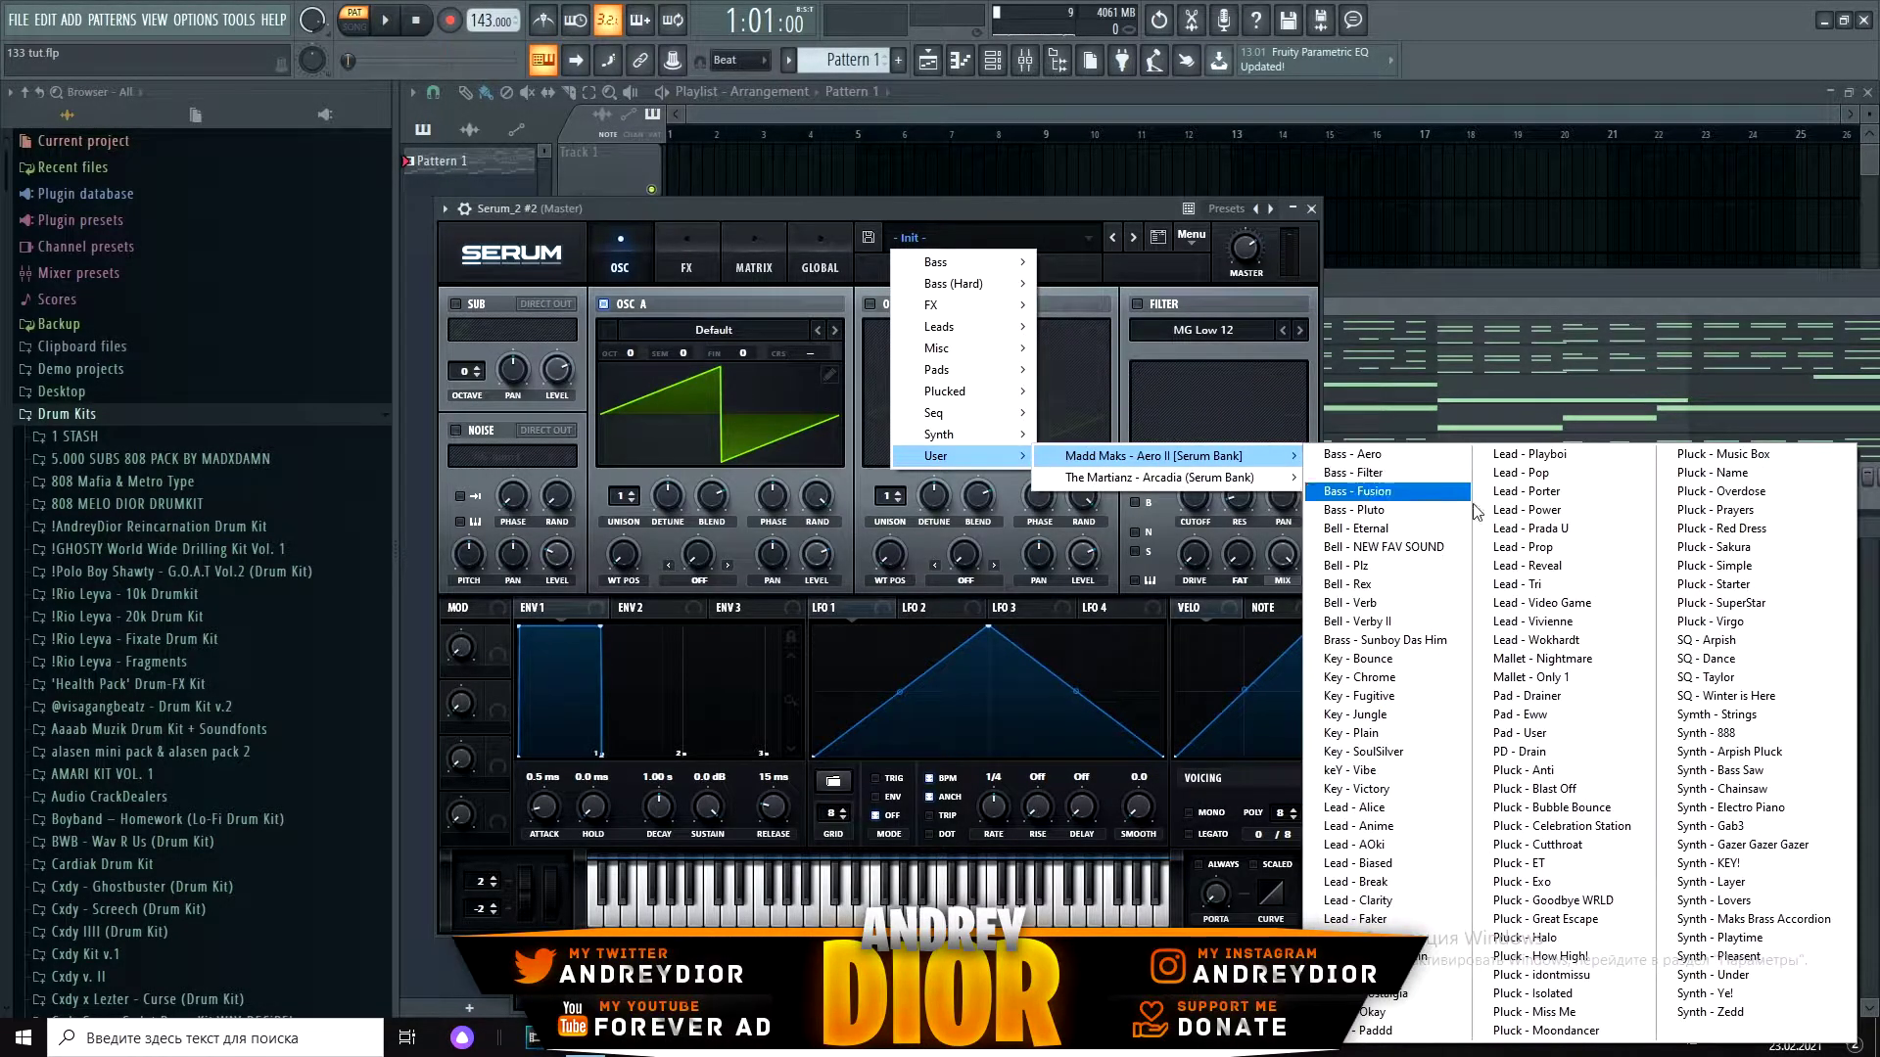
{"action": "left_click", "coordinate": [1543, 771]}
Step: Change the second Serum channel's preset to Pluck - Celebration Station
{"action": "left_click", "coordinate": [1413, 318]}
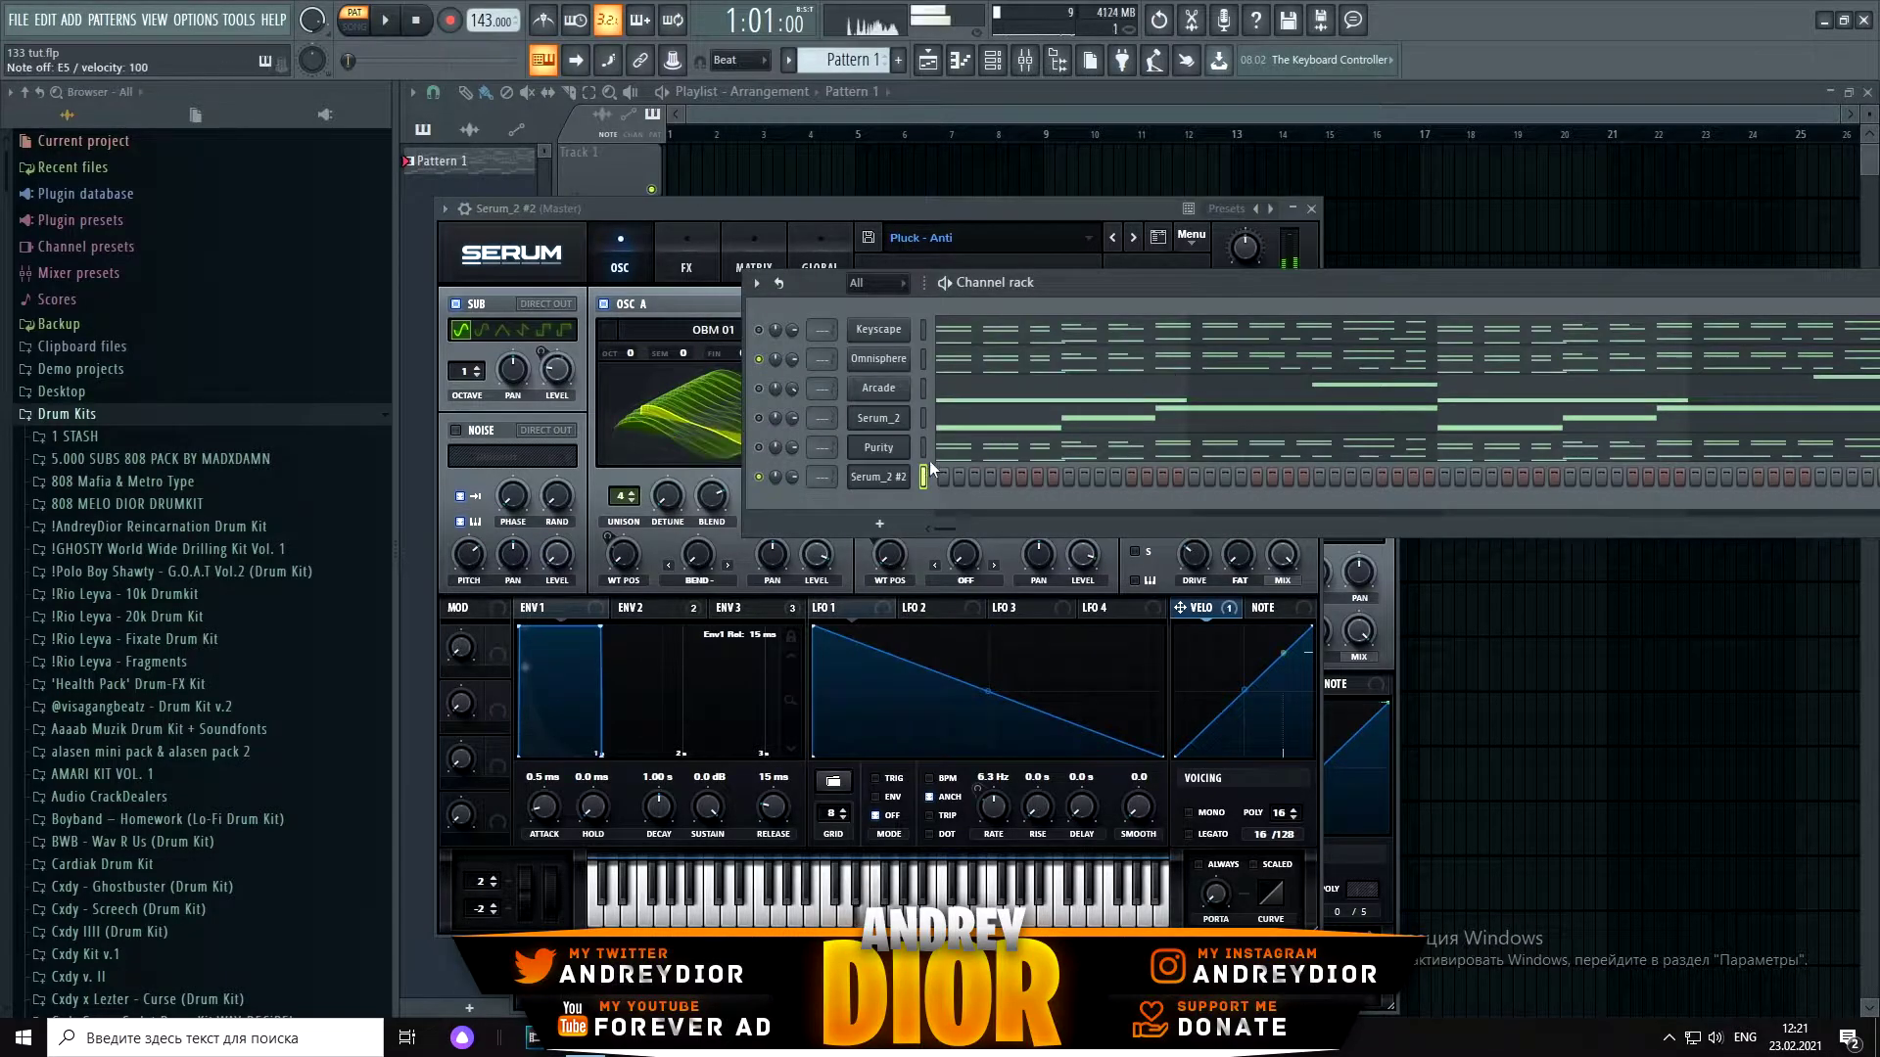
{"action": "left_click", "coordinate": [911, 477]}
{"action": "left_click", "coordinate": [902, 477]}
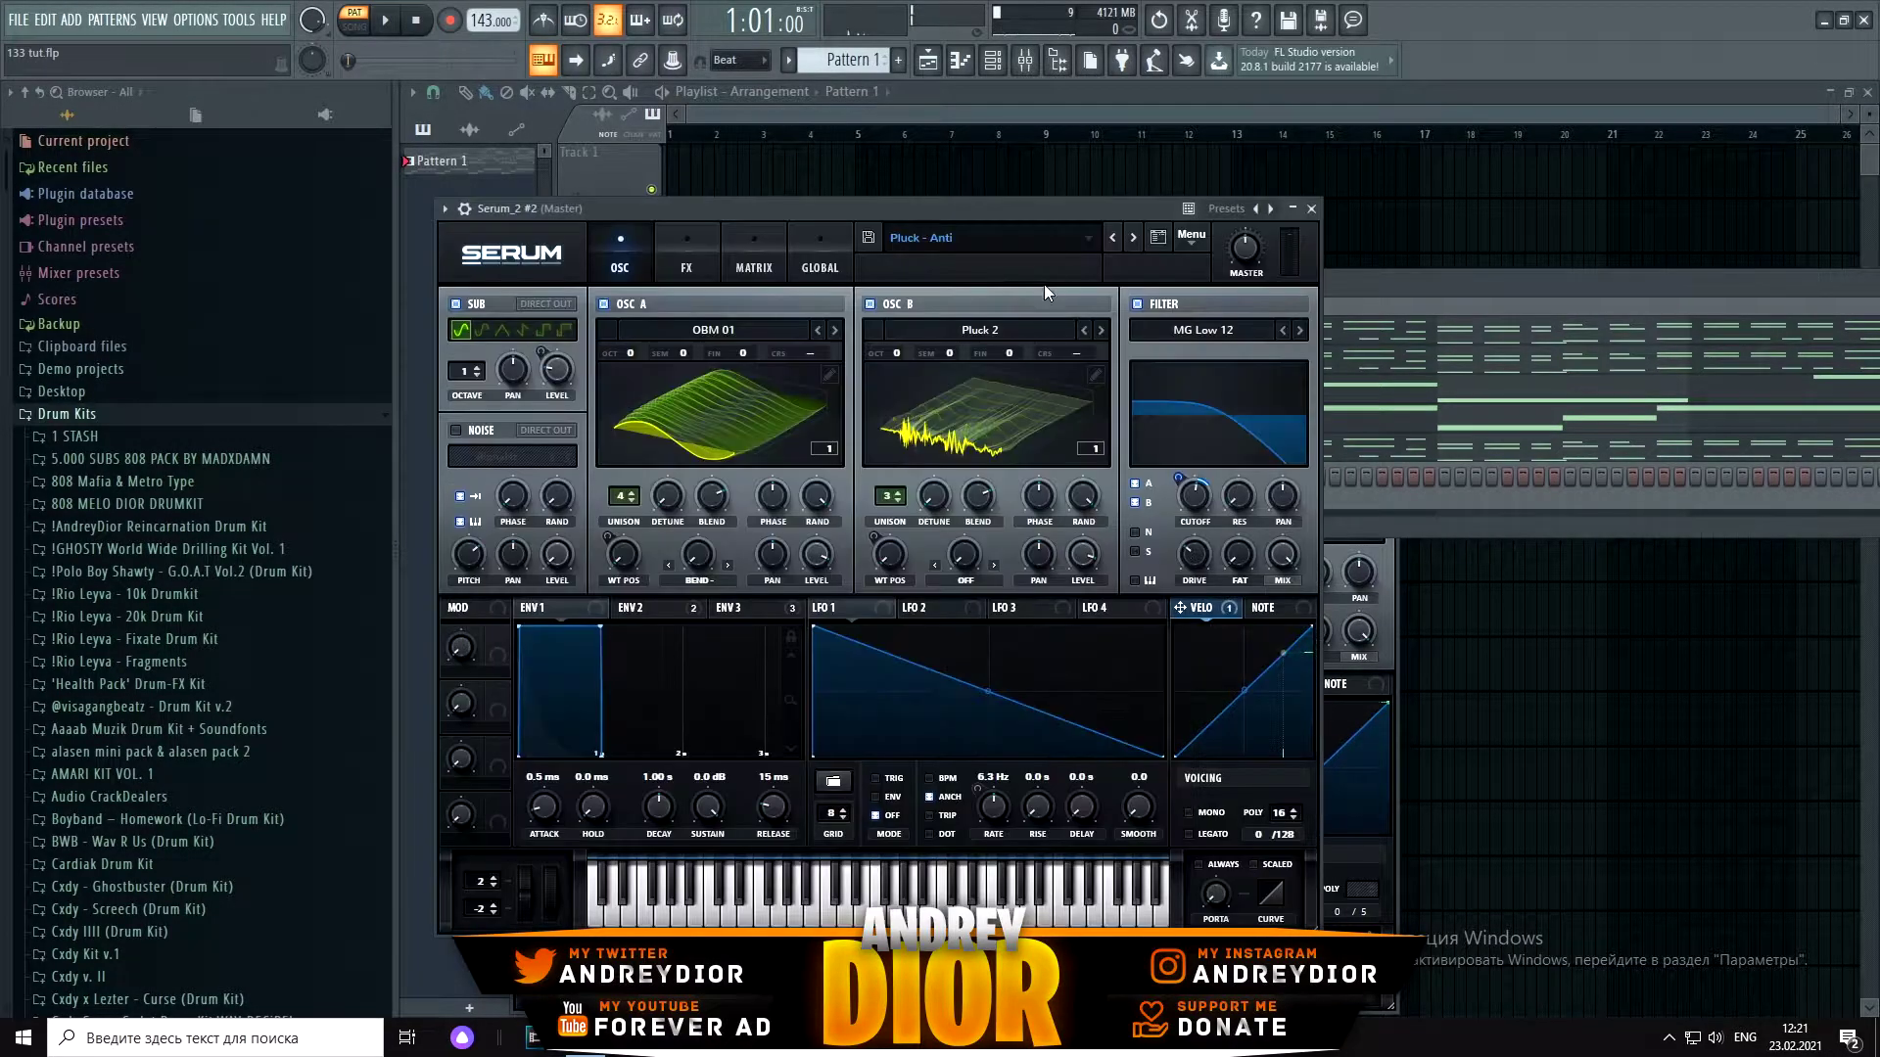
{"action": "left_click", "coordinate": [1133, 237]}
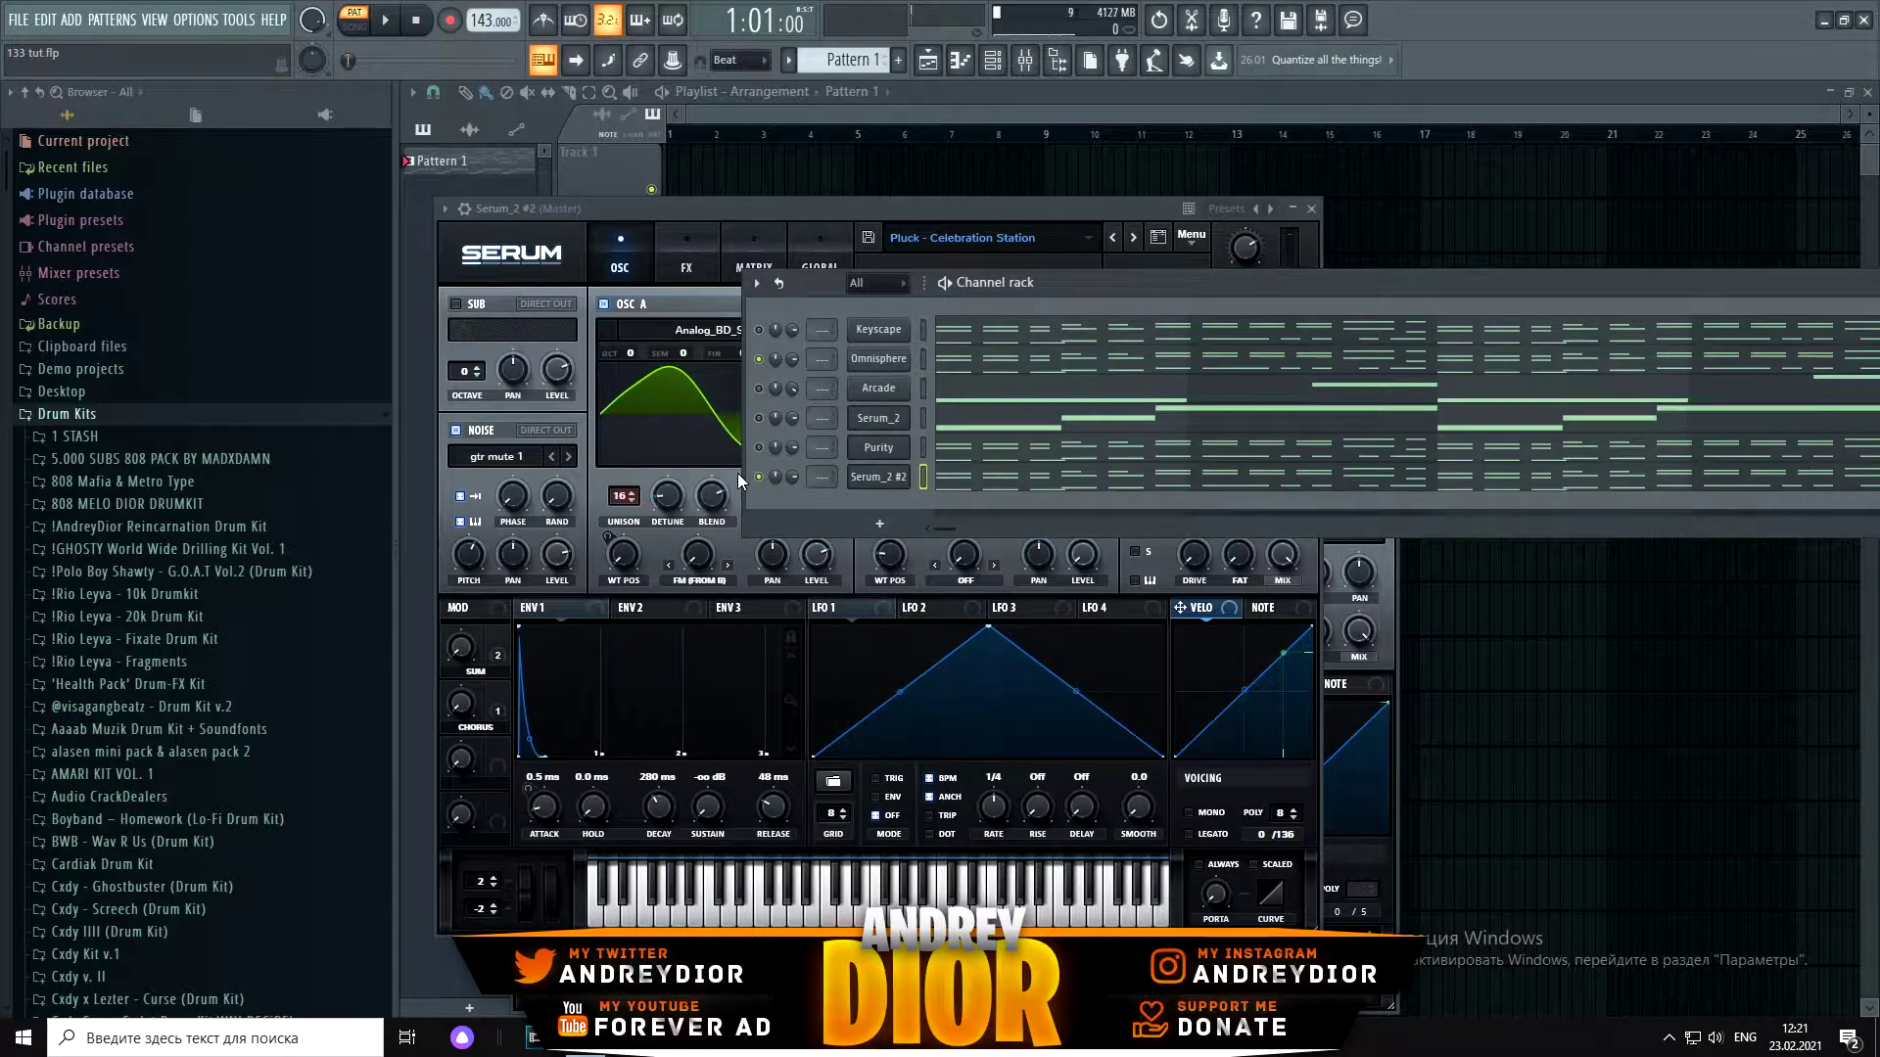
Step: Play back the melody in the second Serum channel's piano roll and clear the note selection
{"action": "right_click", "coordinate": [877, 477]}
{"action": "left_click", "coordinate": [955, 479]}
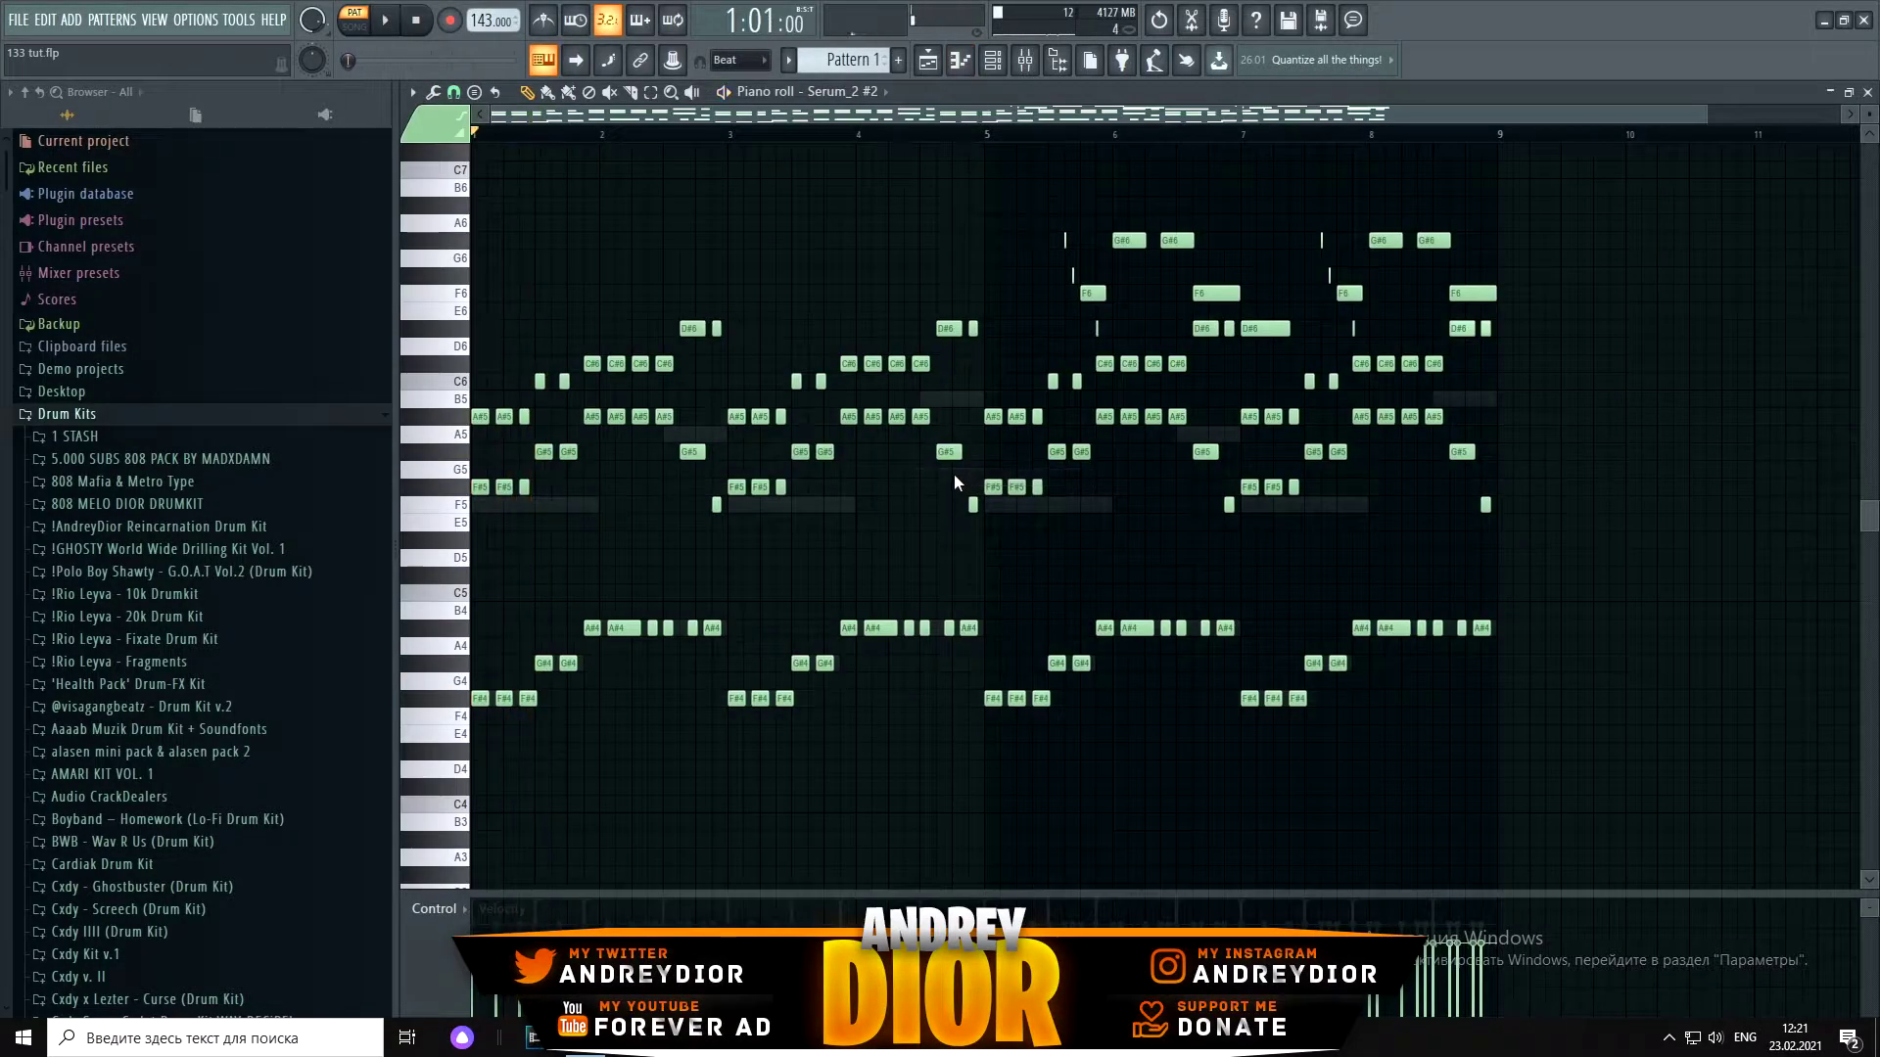
{"action": "key", "text": "space"}
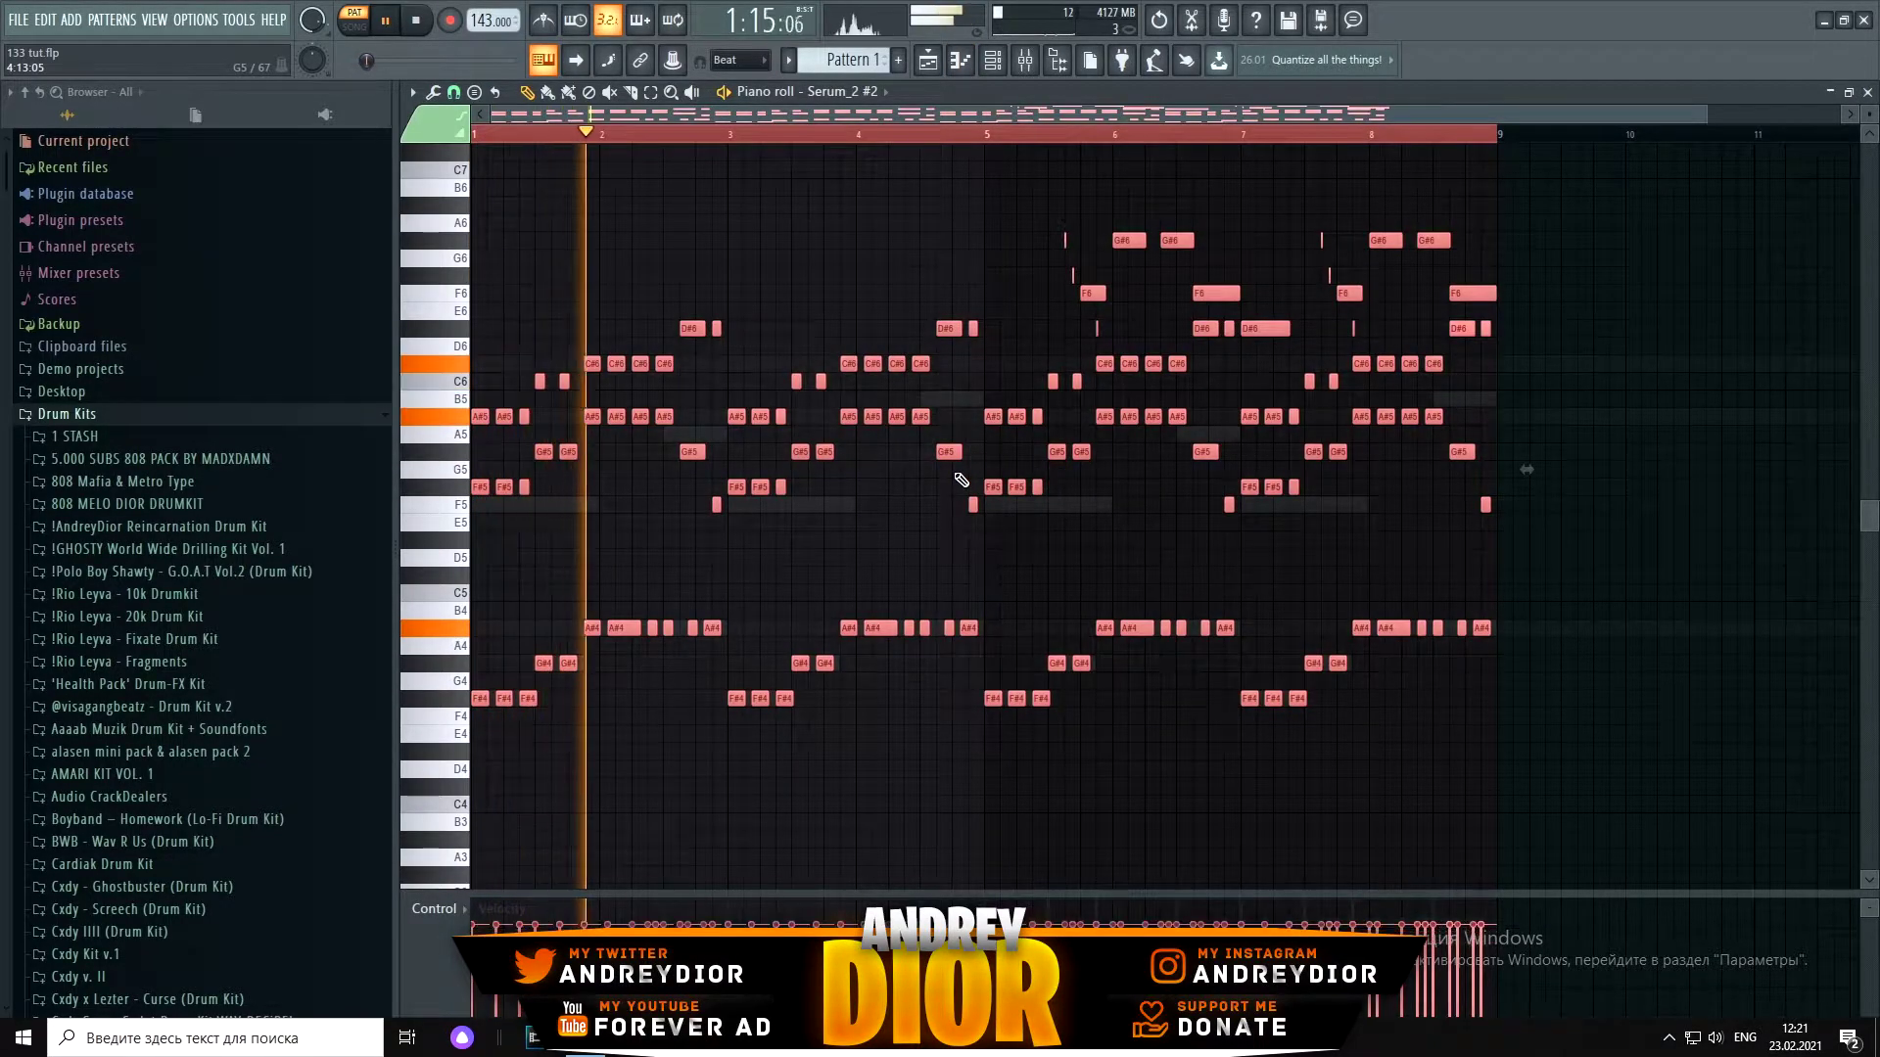
{"action": "key", "text": "ctrl+d"}
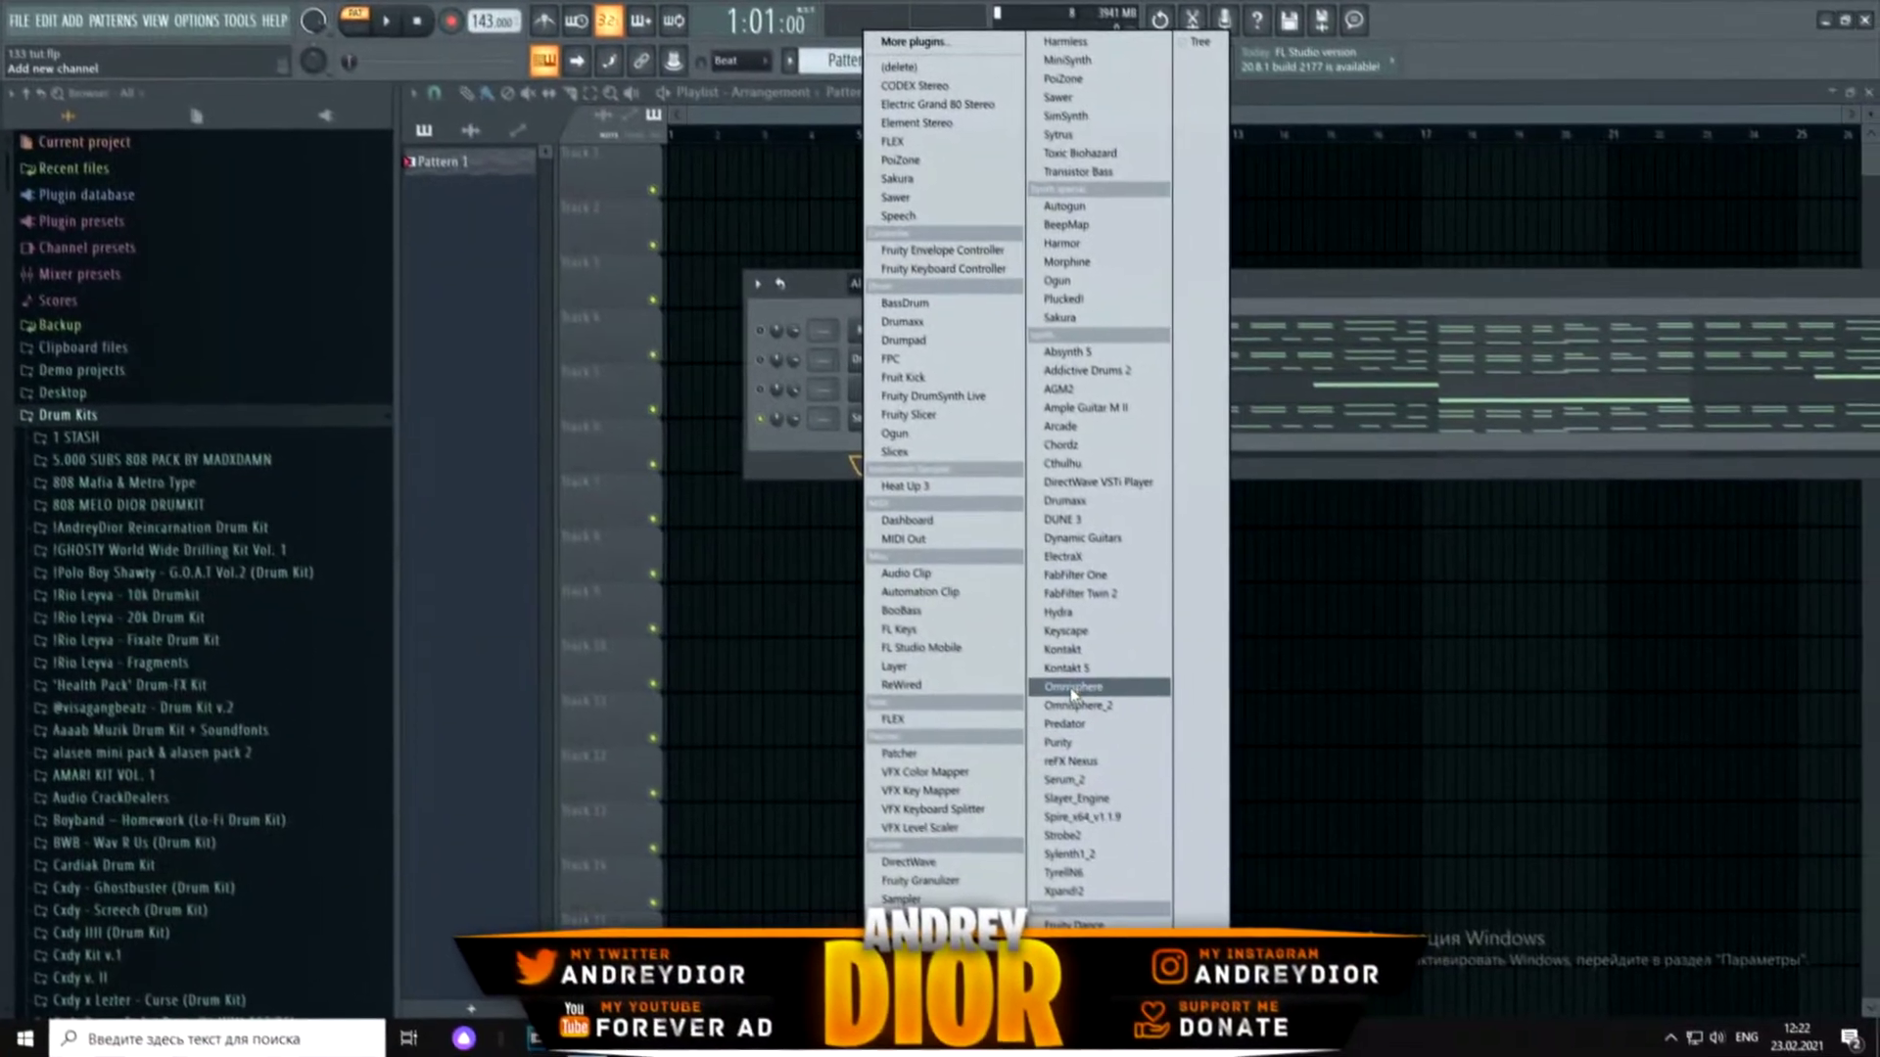
Step: Add another Serum_2 channel and load the Bass - Filter preset from the Madd Maks - Aero II bank
{"action": "left_click", "coordinate": [1065, 781]}
{"action": "left_click", "coordinate": [972, 260]}
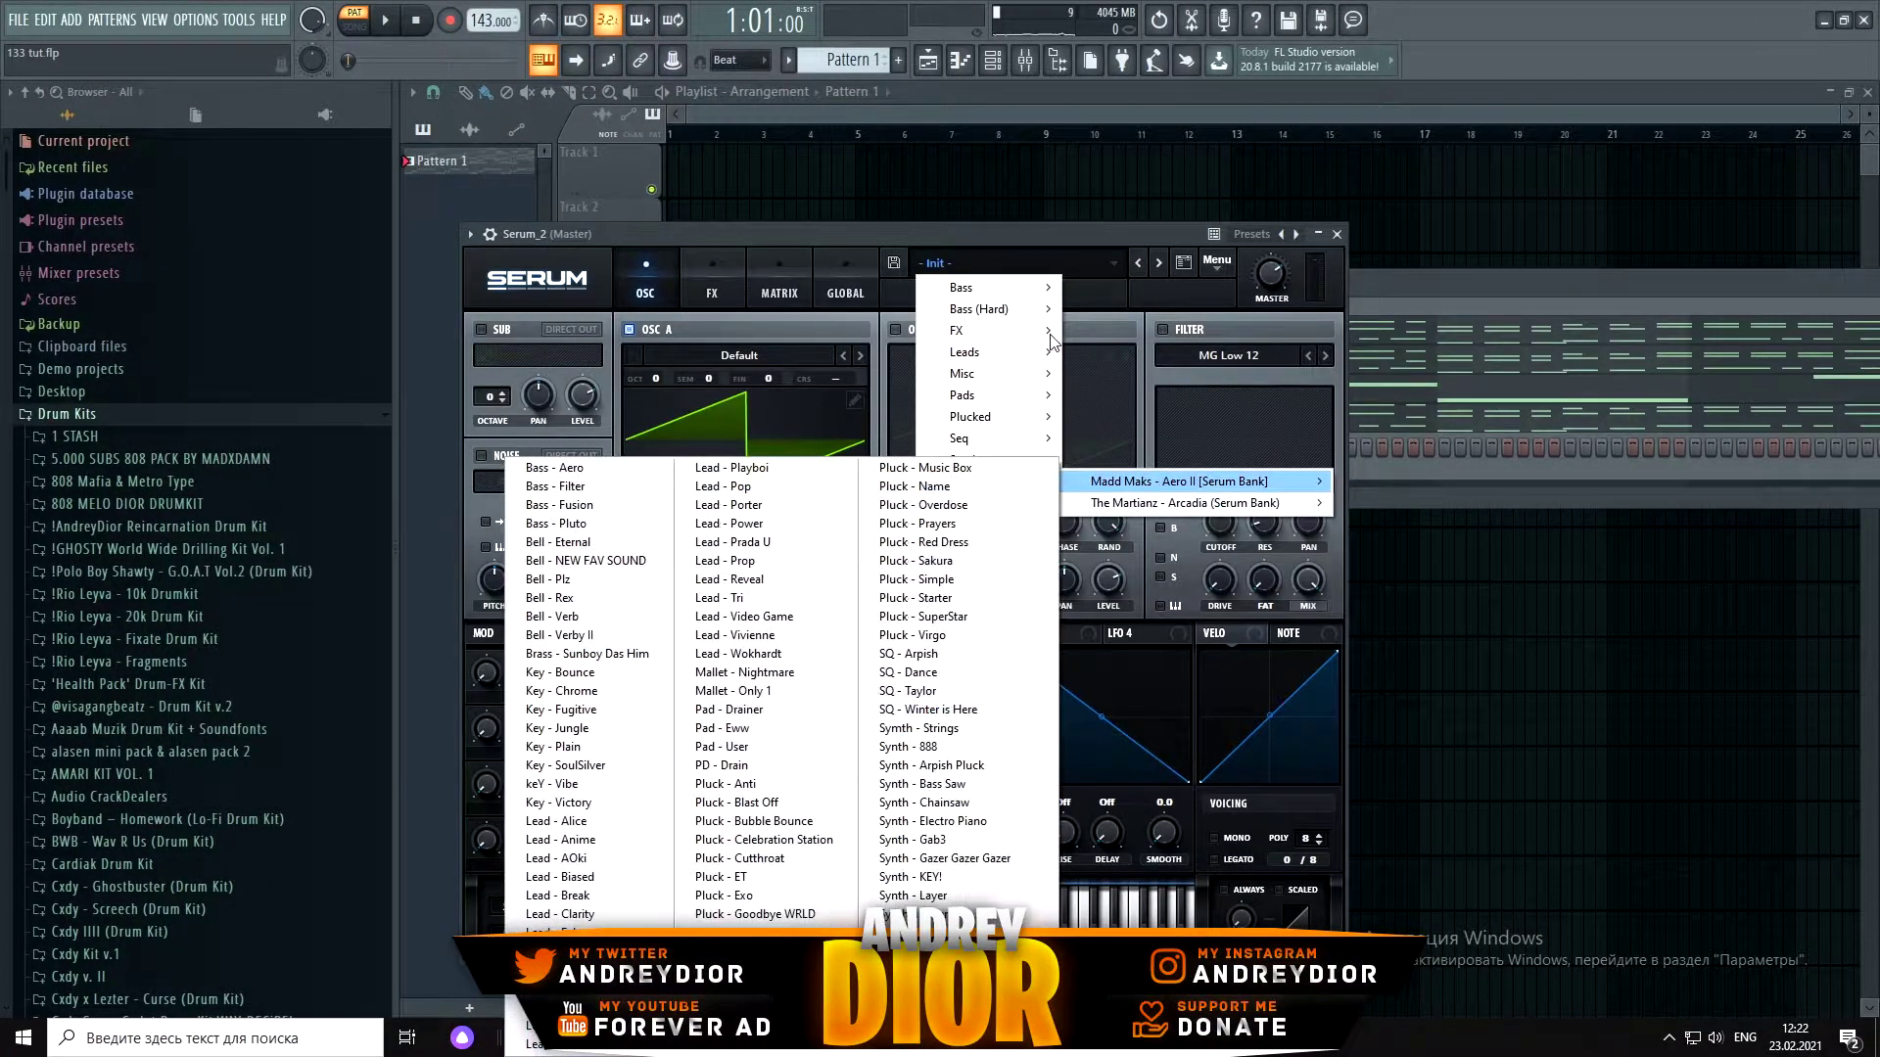
{"action": "mouse_move", "coordinate": [948, 484]}
{"action": "mouse_move", "coordinate": [1145, 484]}
{"action": "left_click", "coordinate": [607, 485]}
Step: Draw an eight-bar bassline of F#, G# and A# notes in the piano roll of the new Serum_2 bass channel
{"action": "left_click", "coordinate": [1449, 303]}
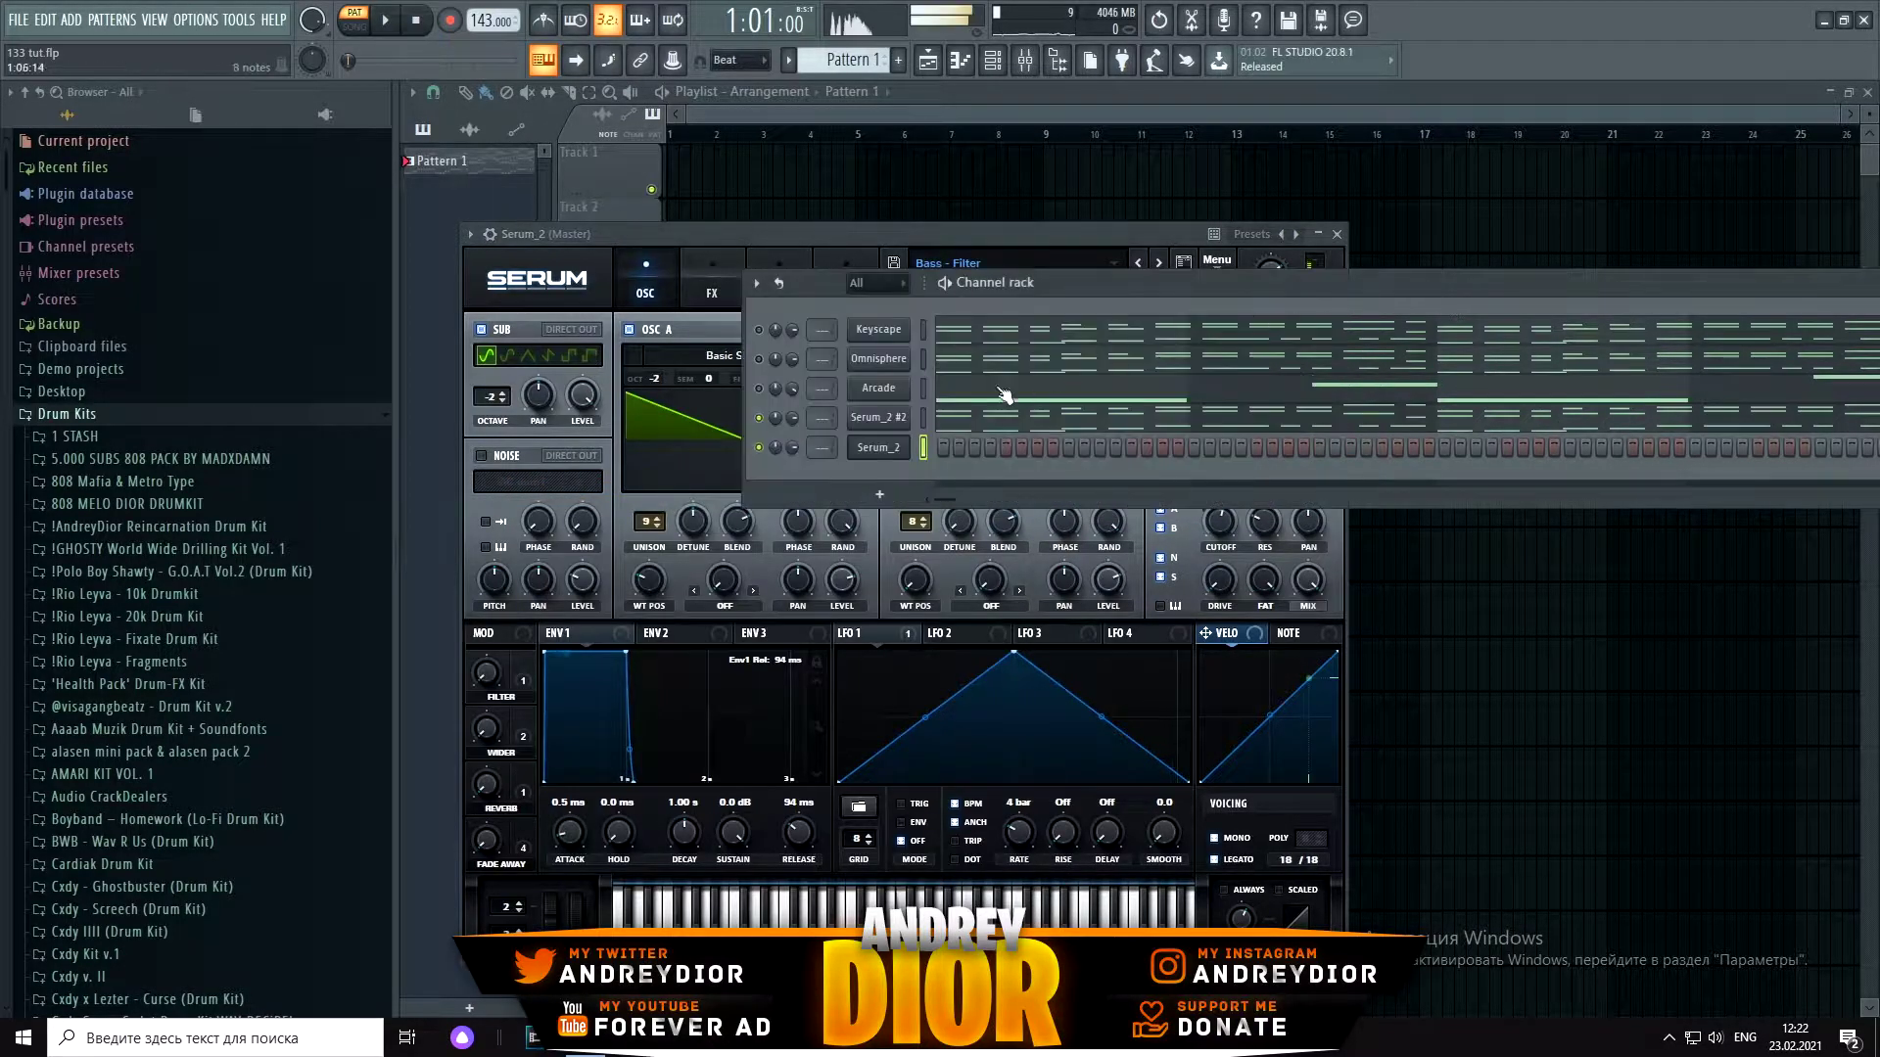
{"action": "right_click", "coordinate": [898, 447]}
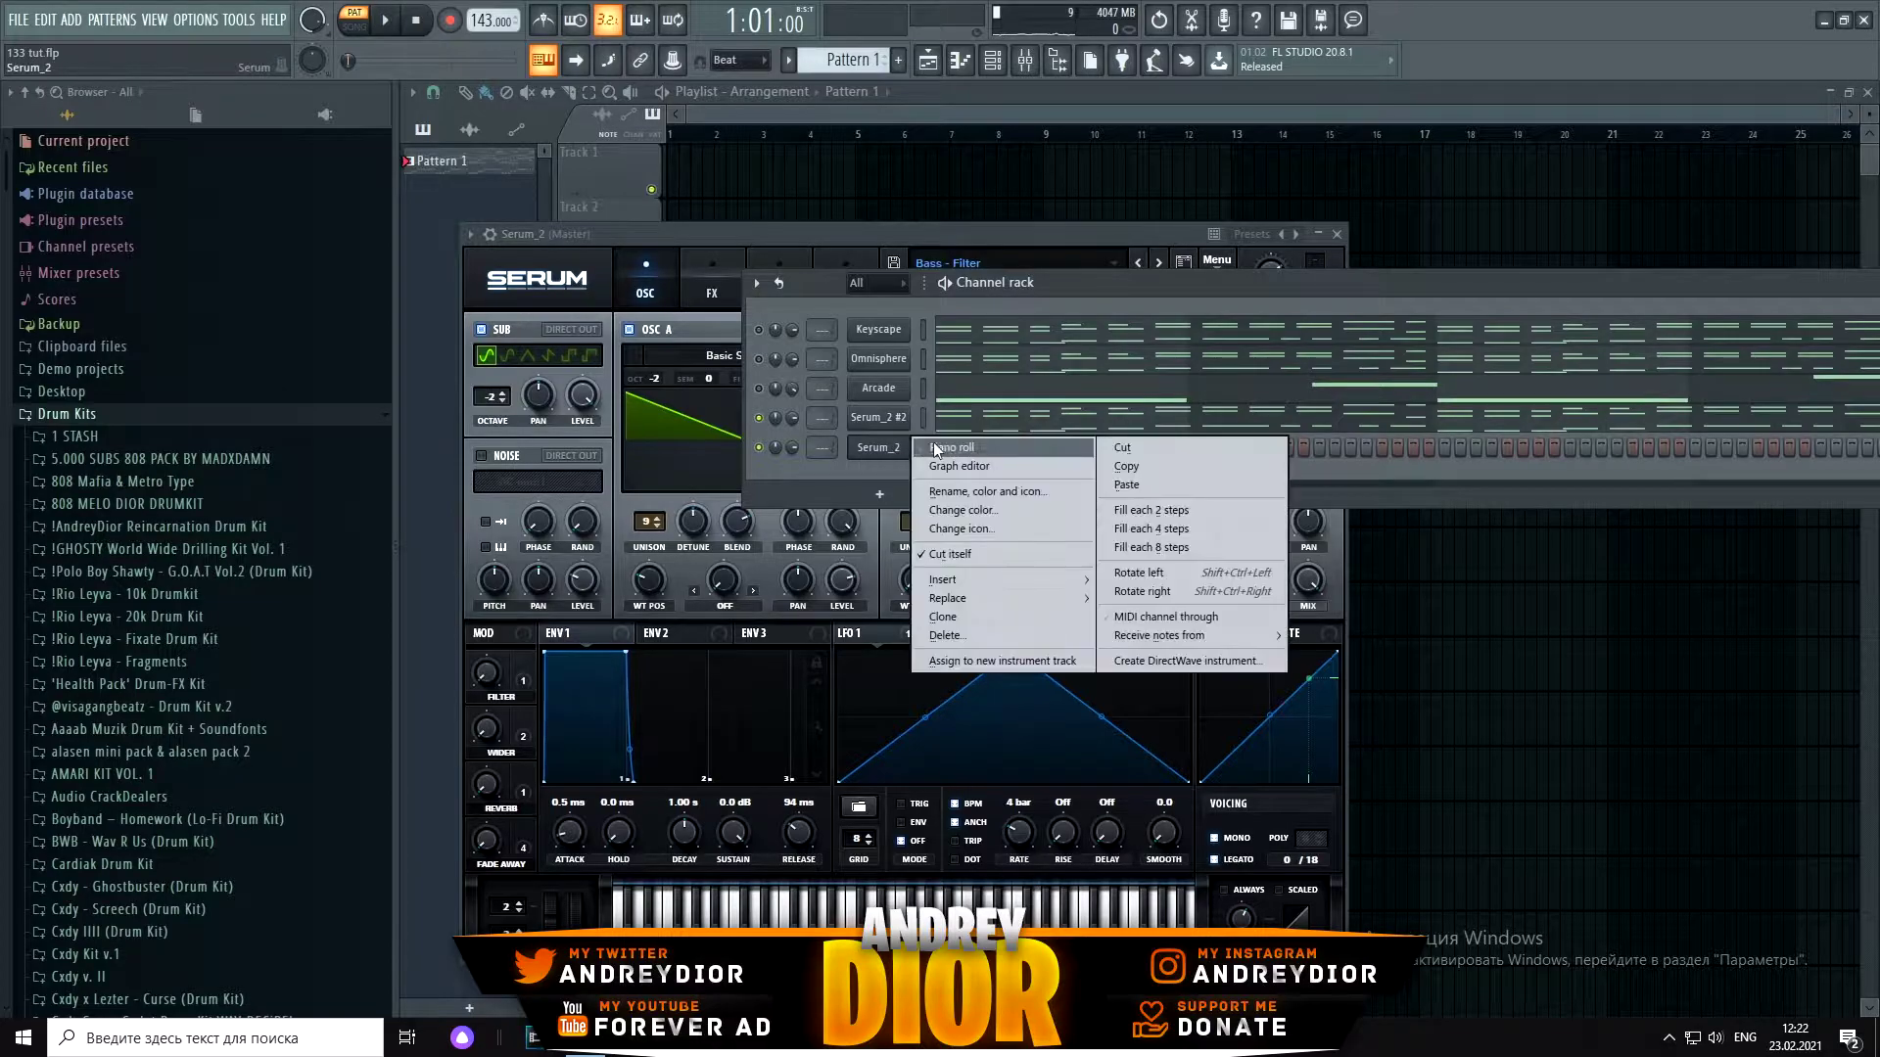
{"action": "left_click", "coordinate": [944, 446]}
{"action": "left_click", "coordinate": [508, 592]}
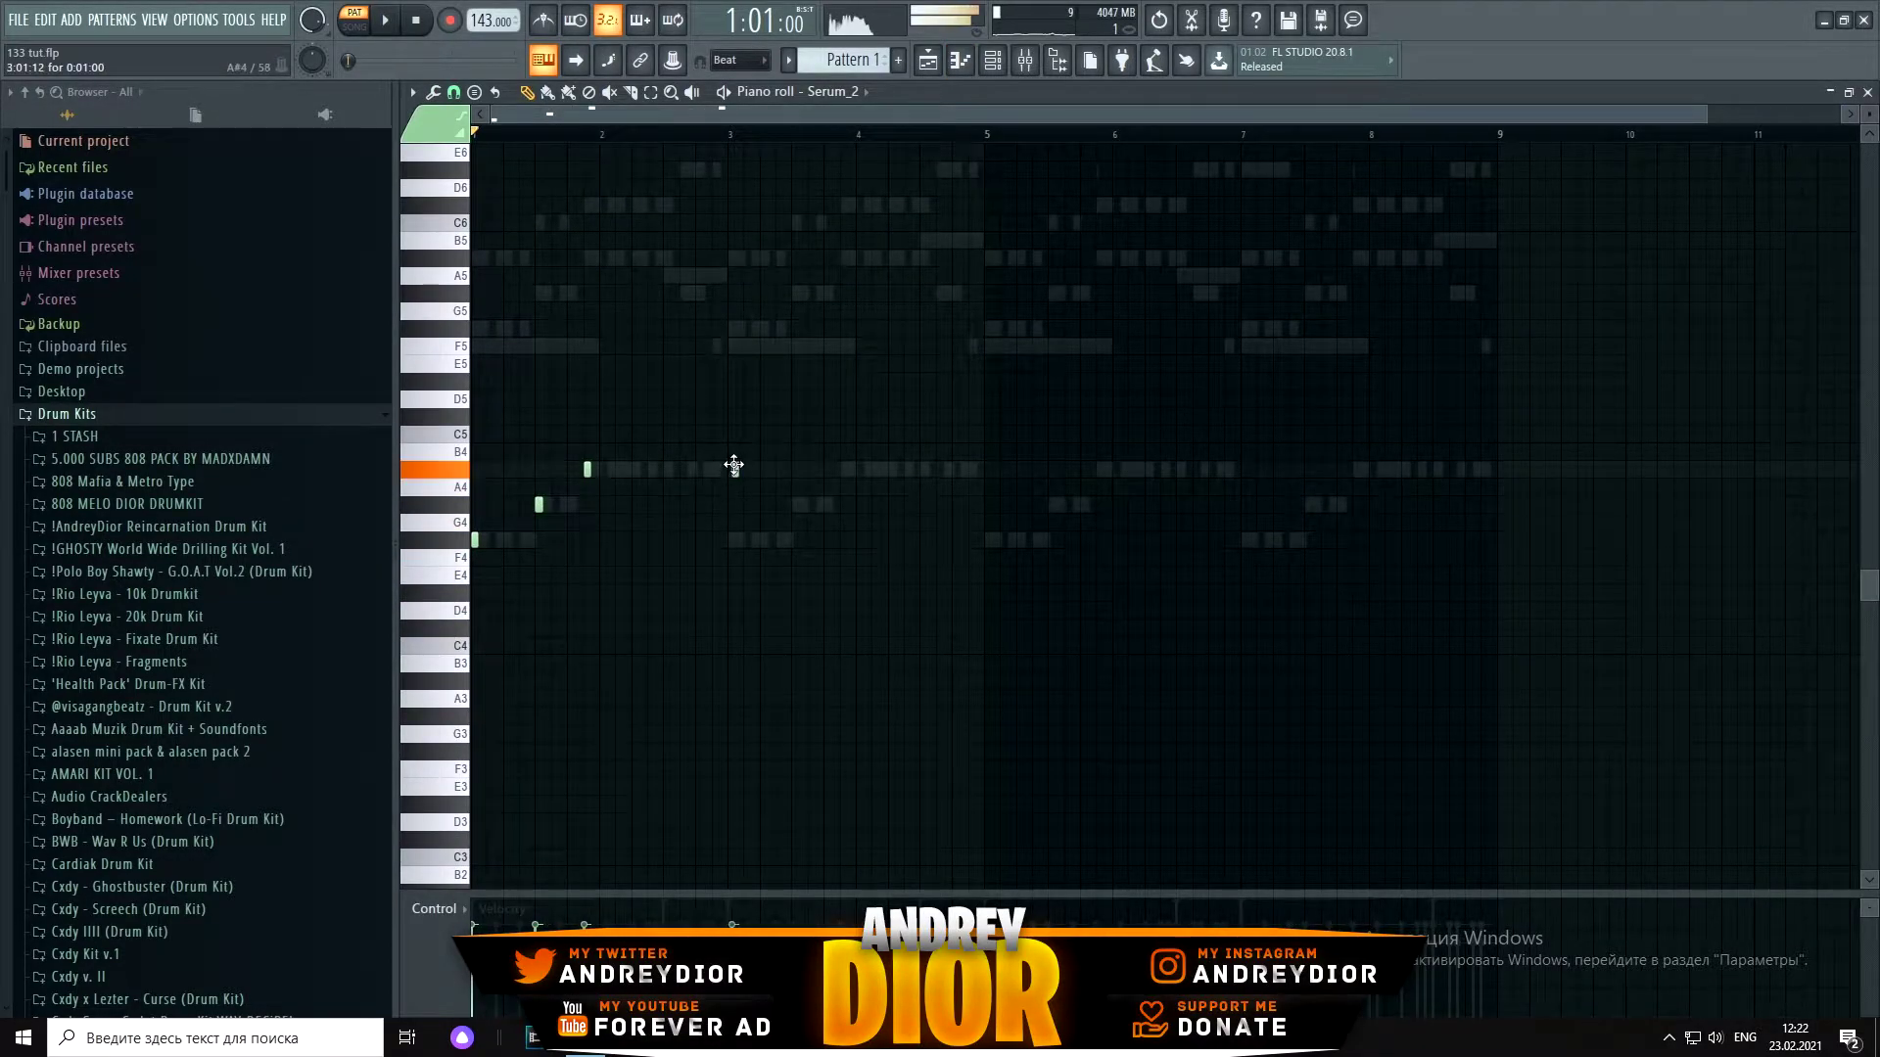
{"action": "left_click_drag", "start_coordinate": [730, 469], "coordinate": [729, 469]}
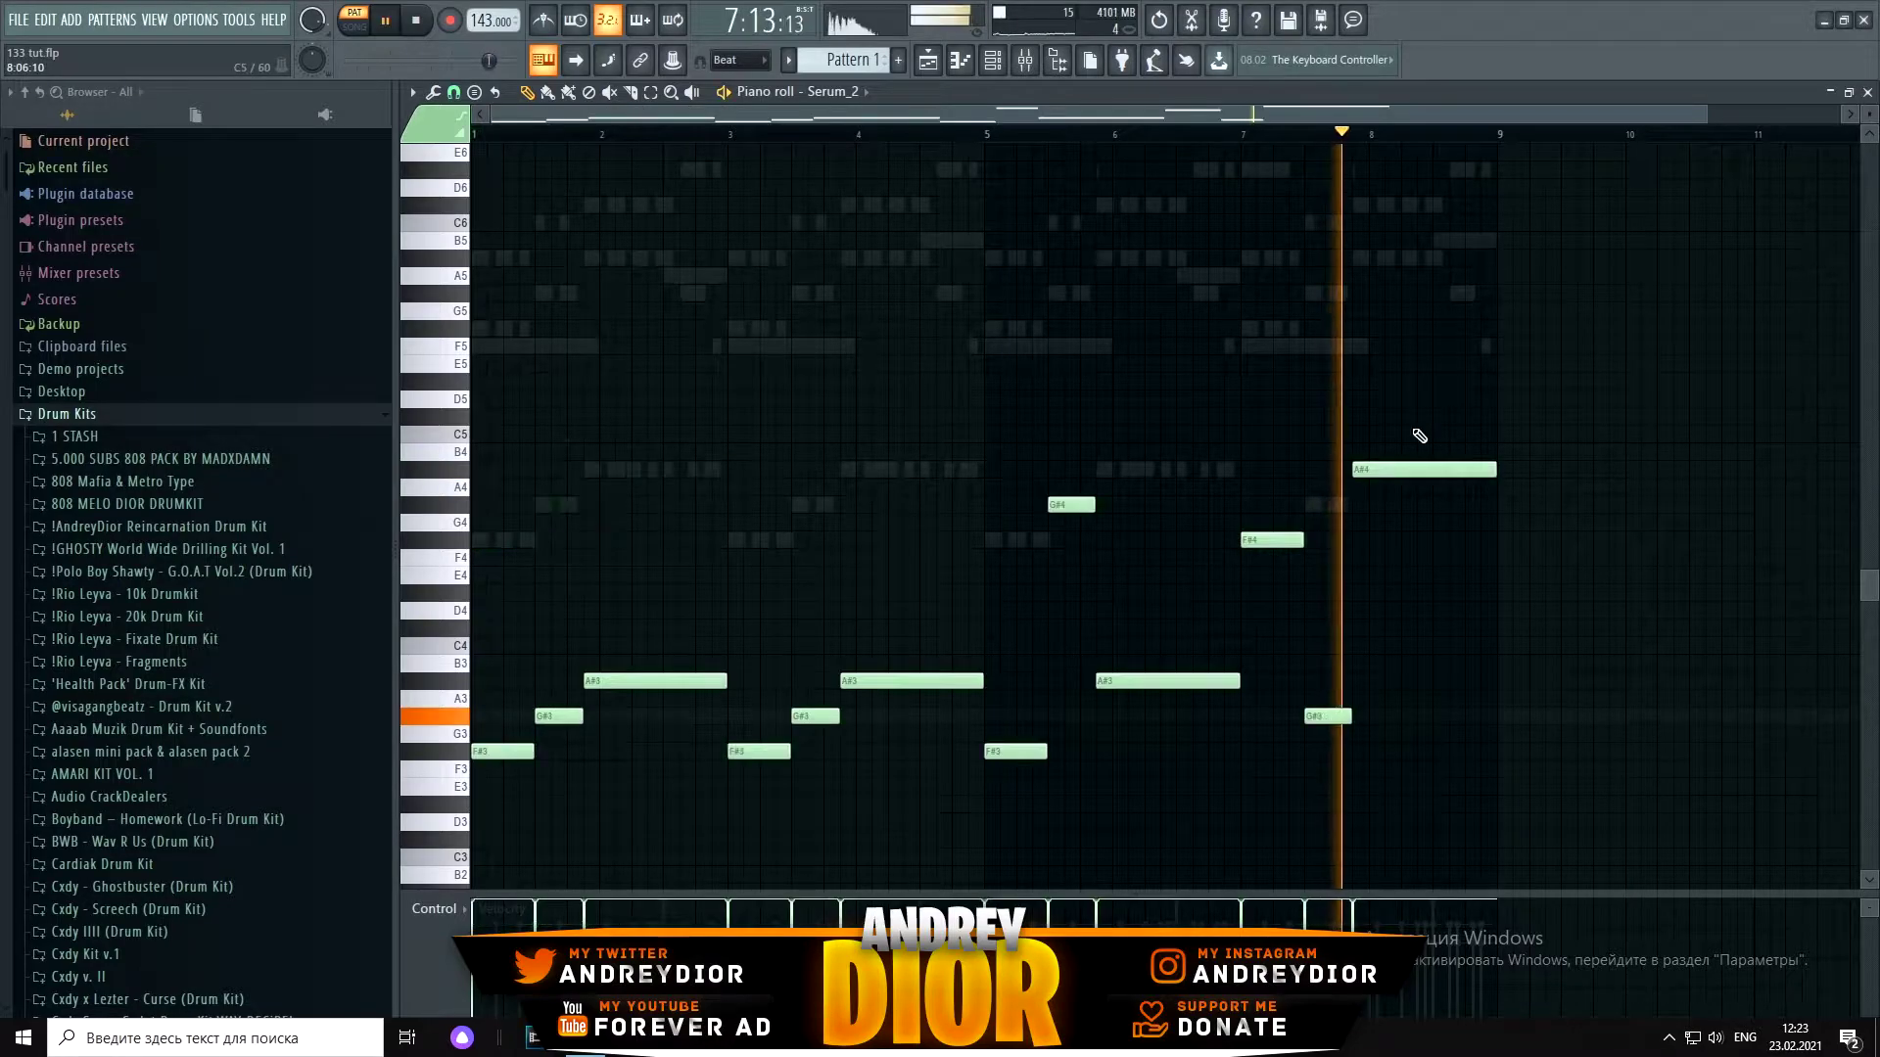
Step: Lower the G#4 bass note in bar 5 by one octave to G#3
{"action": "left_click_drag", "start_coordinate": [1063, 505], "coordinate": [1059, 716]}
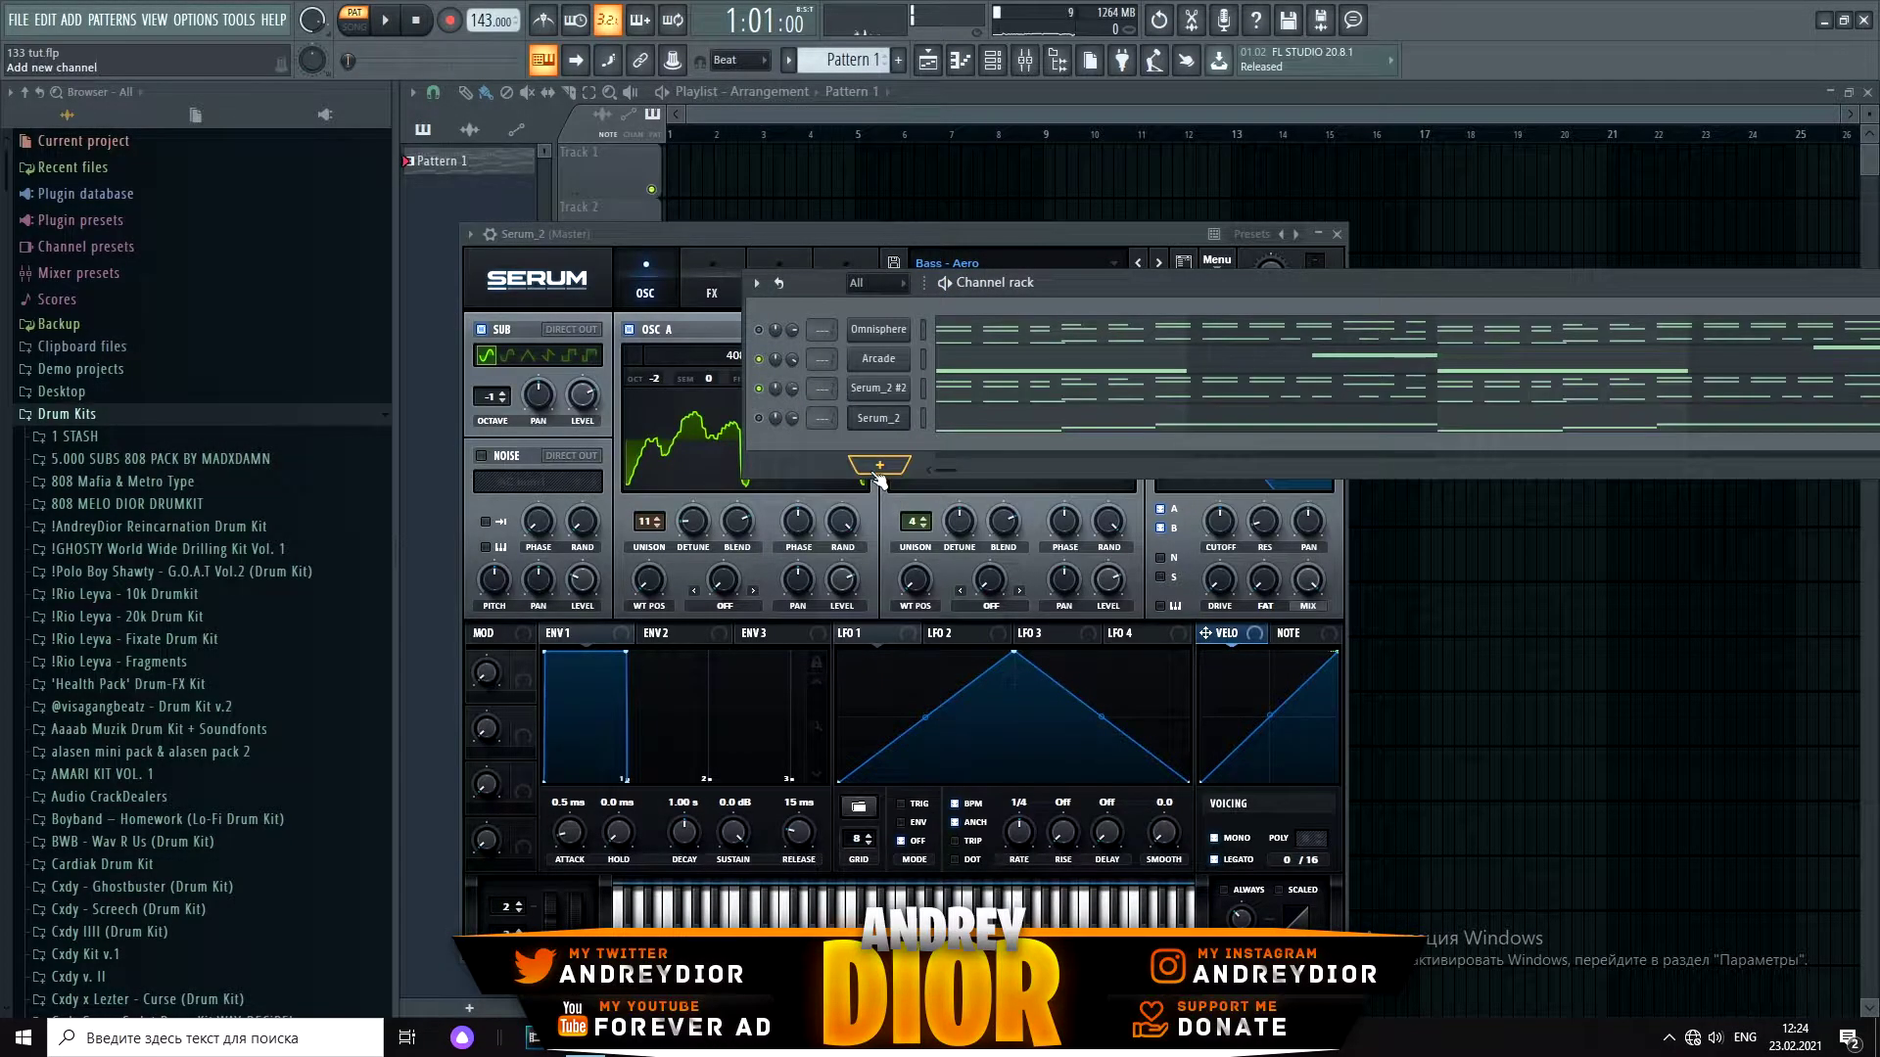
Step: Add a Purity channel with the Simple Sqr preset and write an eight-bar lead melody of G#, F#, F and D# notes
{"action": "left_click", "coordinate": [878, 466]}
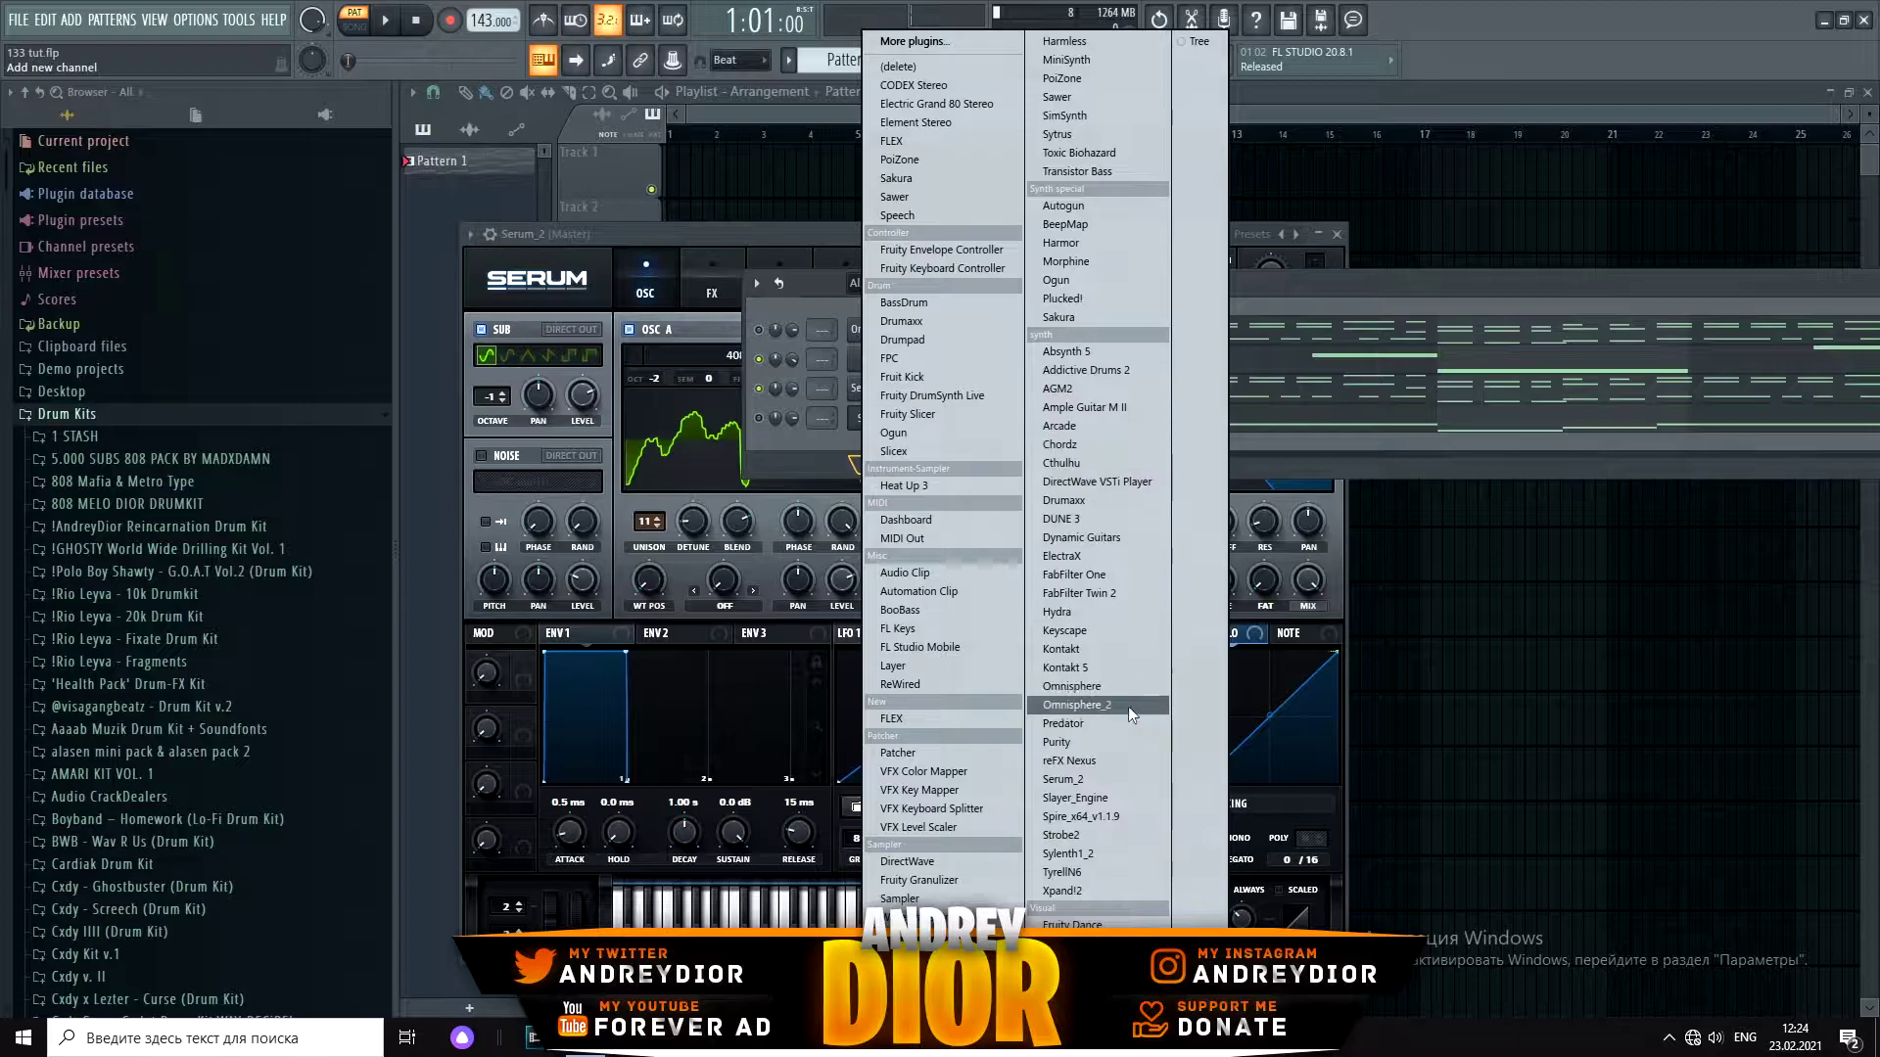
{"action": "left_click", "coordinate": [1065, 742]}
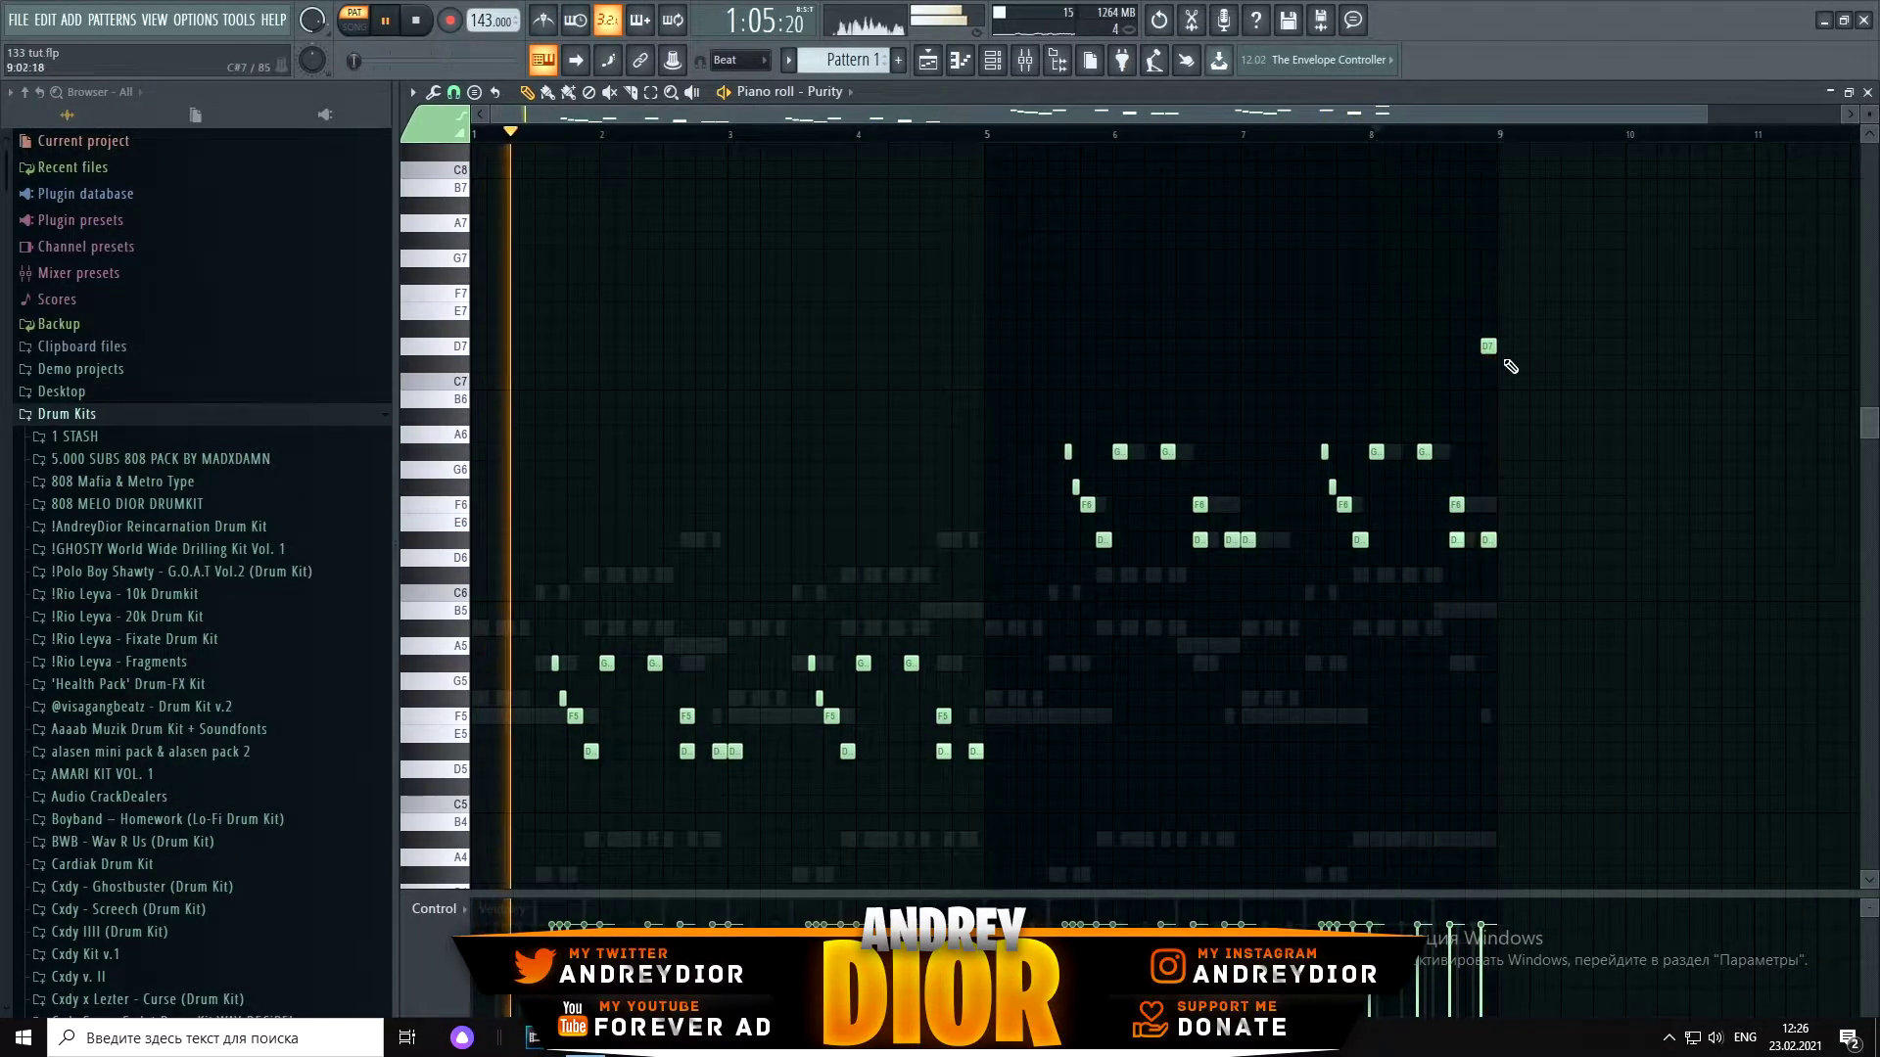
{"action": "right_click", "coordinate": [1490, 349]}
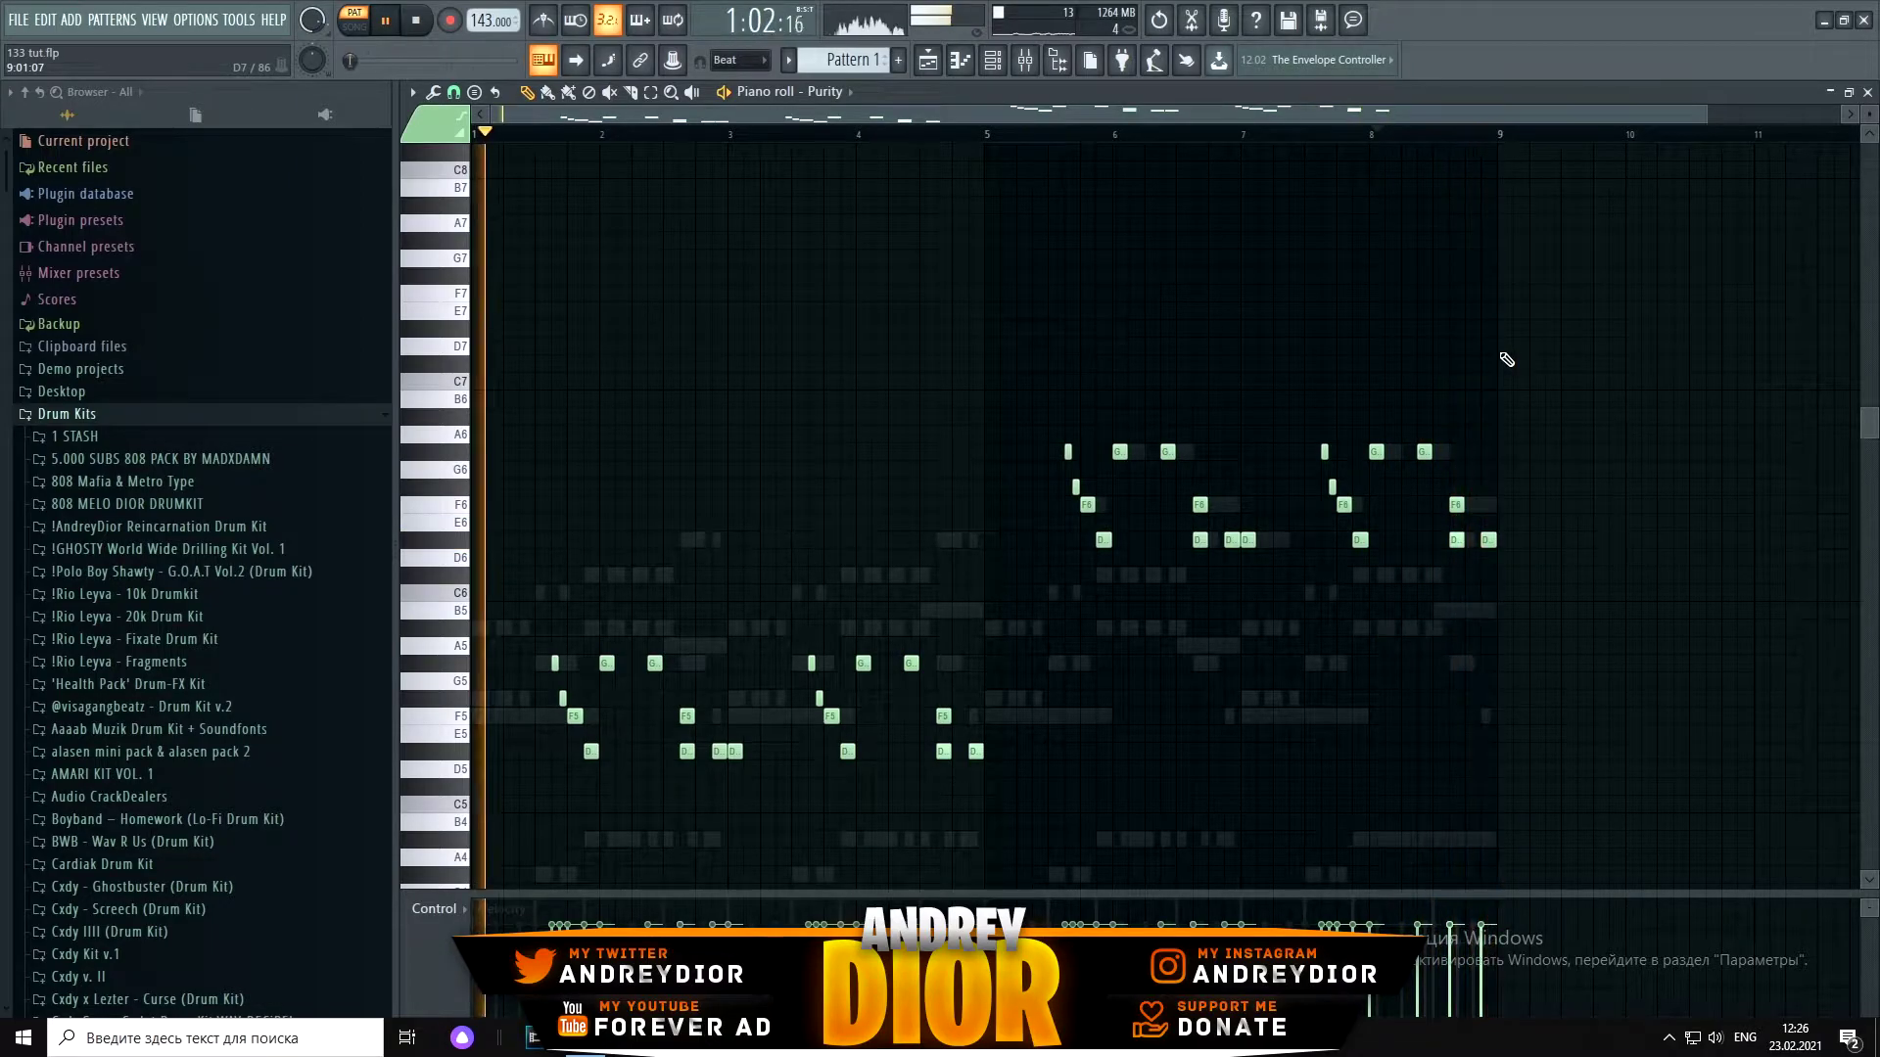
{"action": "key", "text": "Escape"}
Step: Transpose the Purity notes in bars 1 to 4 up one octave in the piano roll and clear the note selection
{"action": "right_click", "coordinate": [896, 448]}
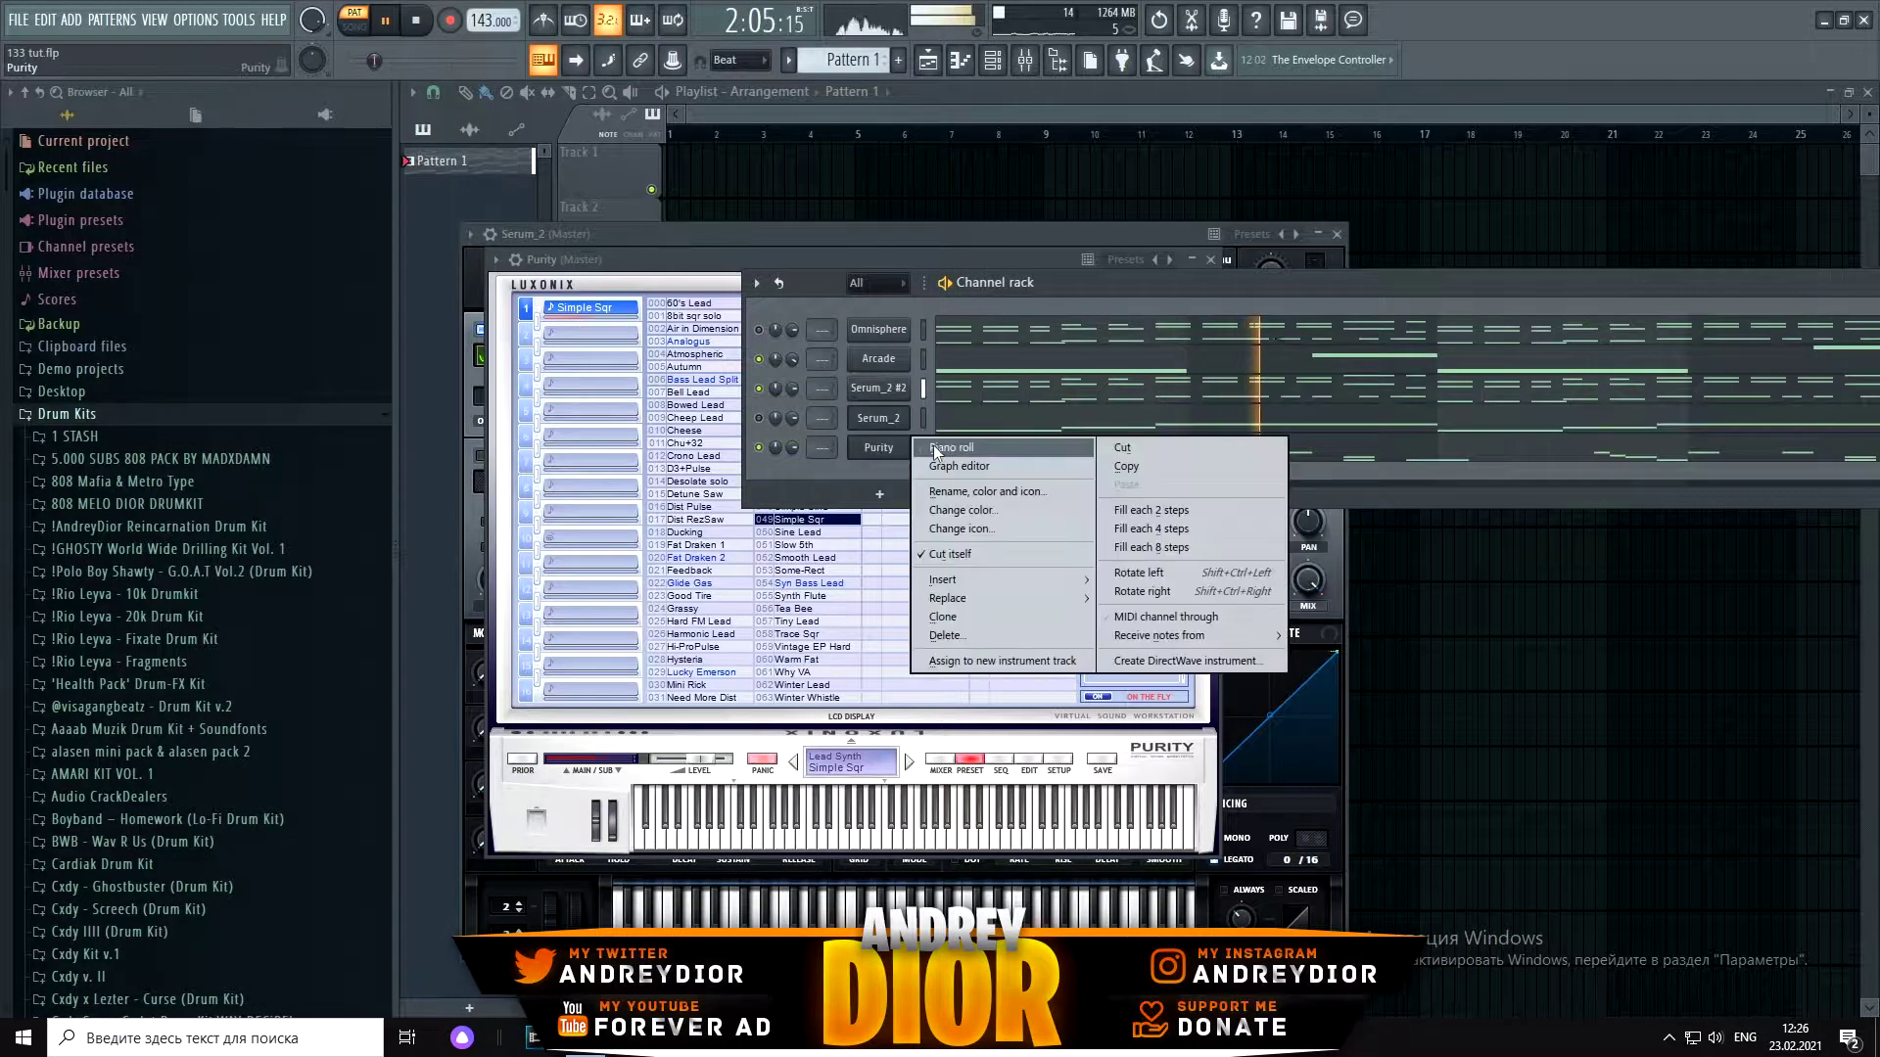
{"action": "left_click", "coordinate": [932, 446]}
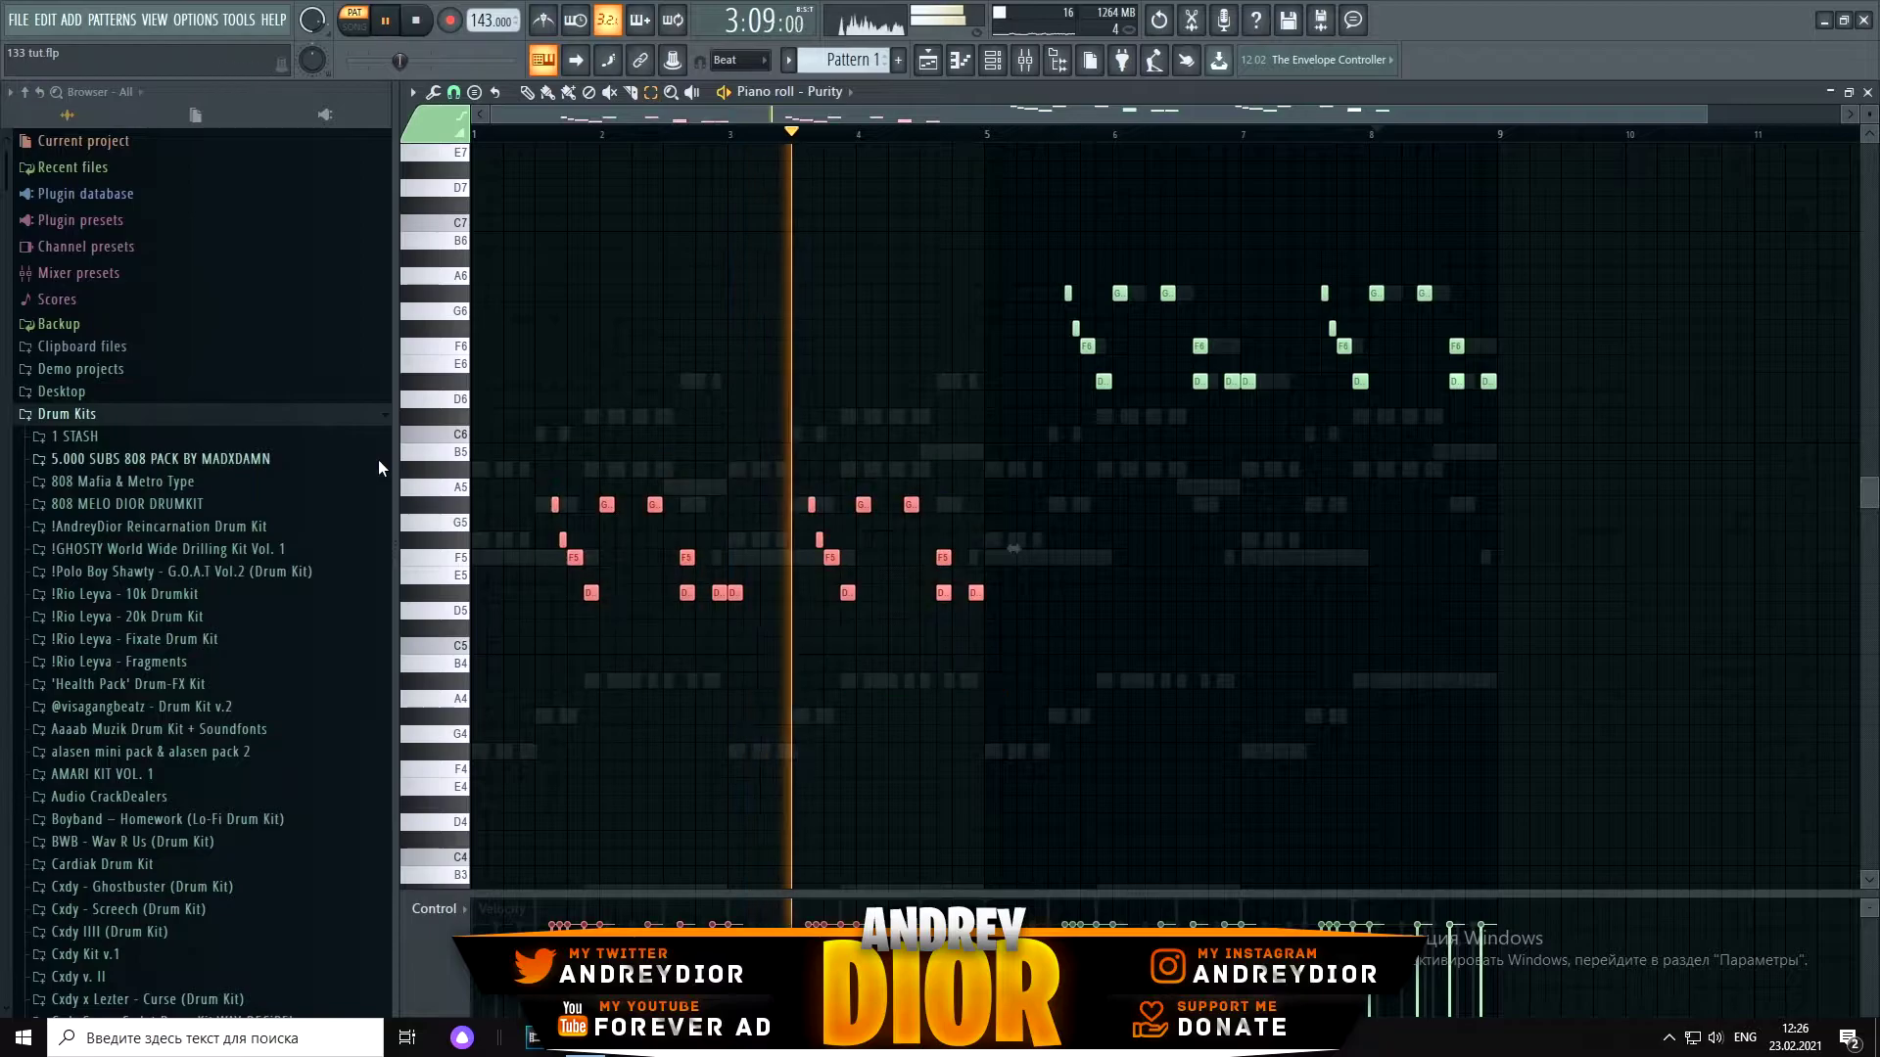
{"action": "key", "text": "ctrl+Up"}
{"action": "key", "text": "ctrl+a"}
{"action": "key", "text": "ctrl+d"}
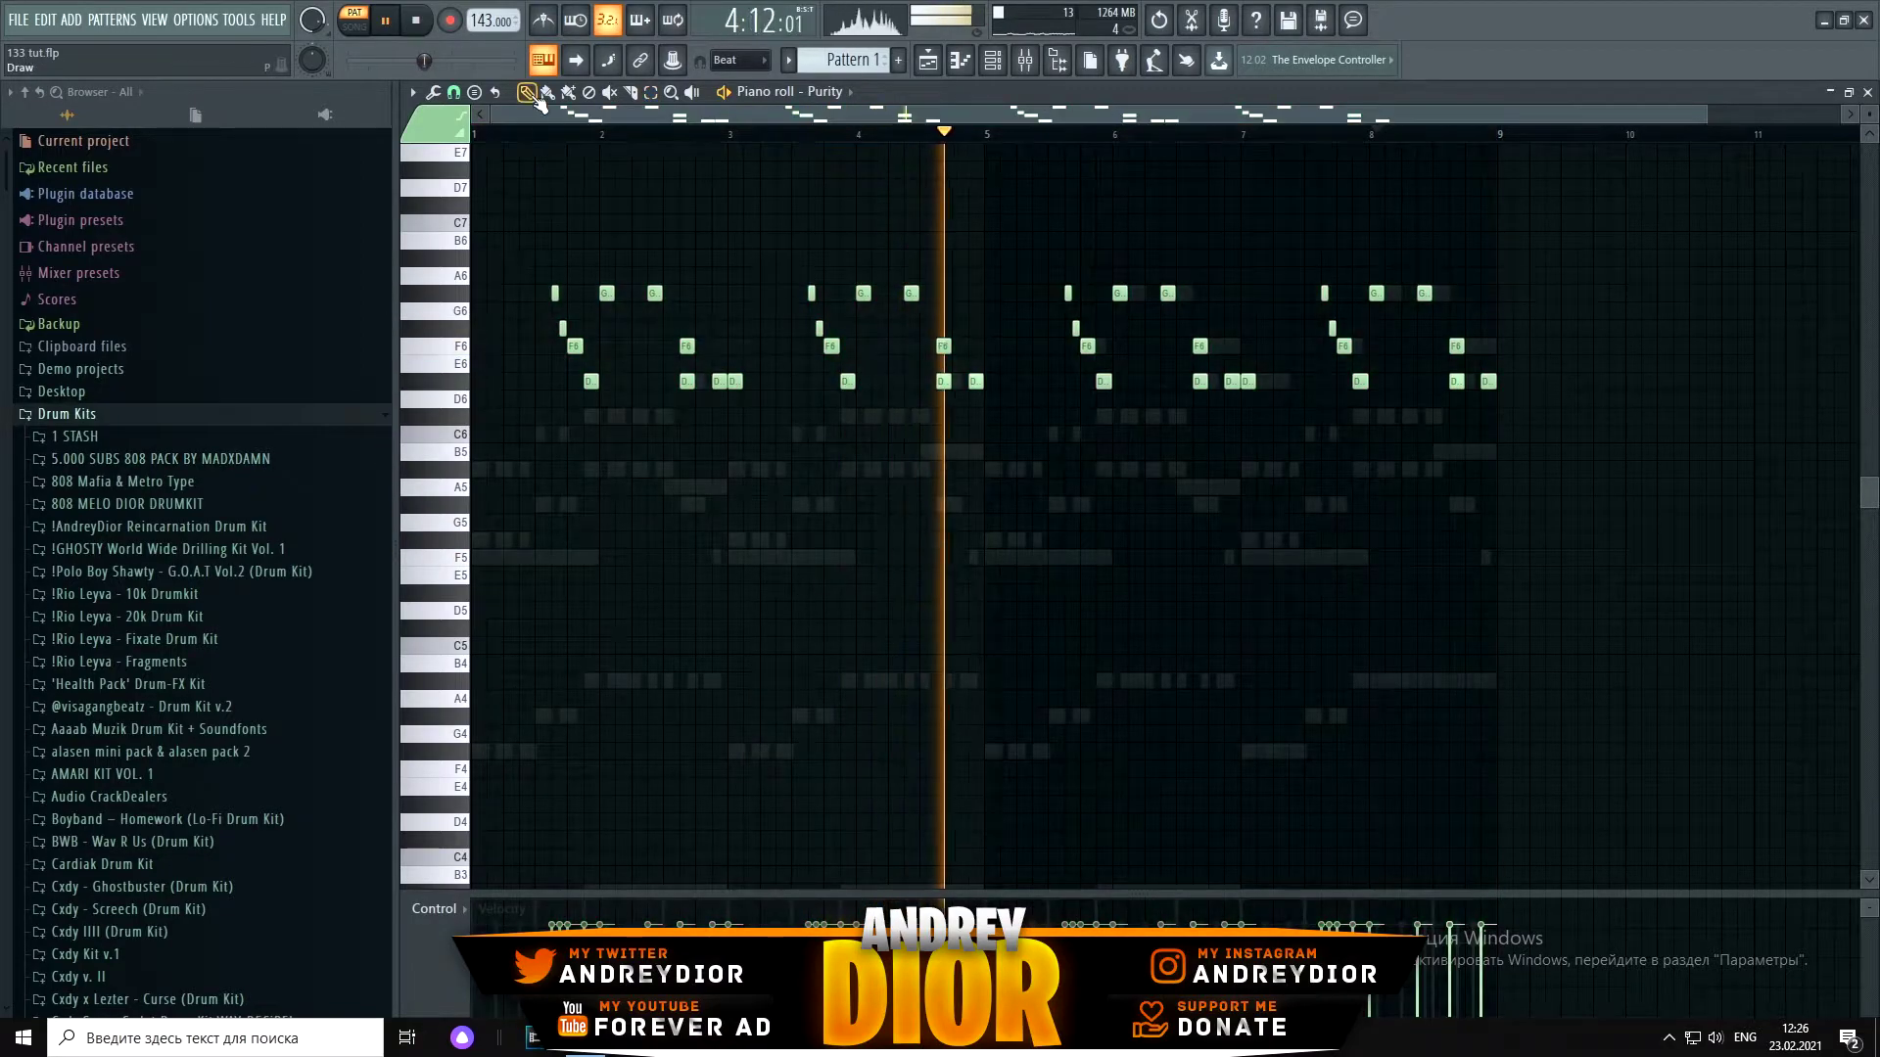
{"action": "key", "text": "F7"}
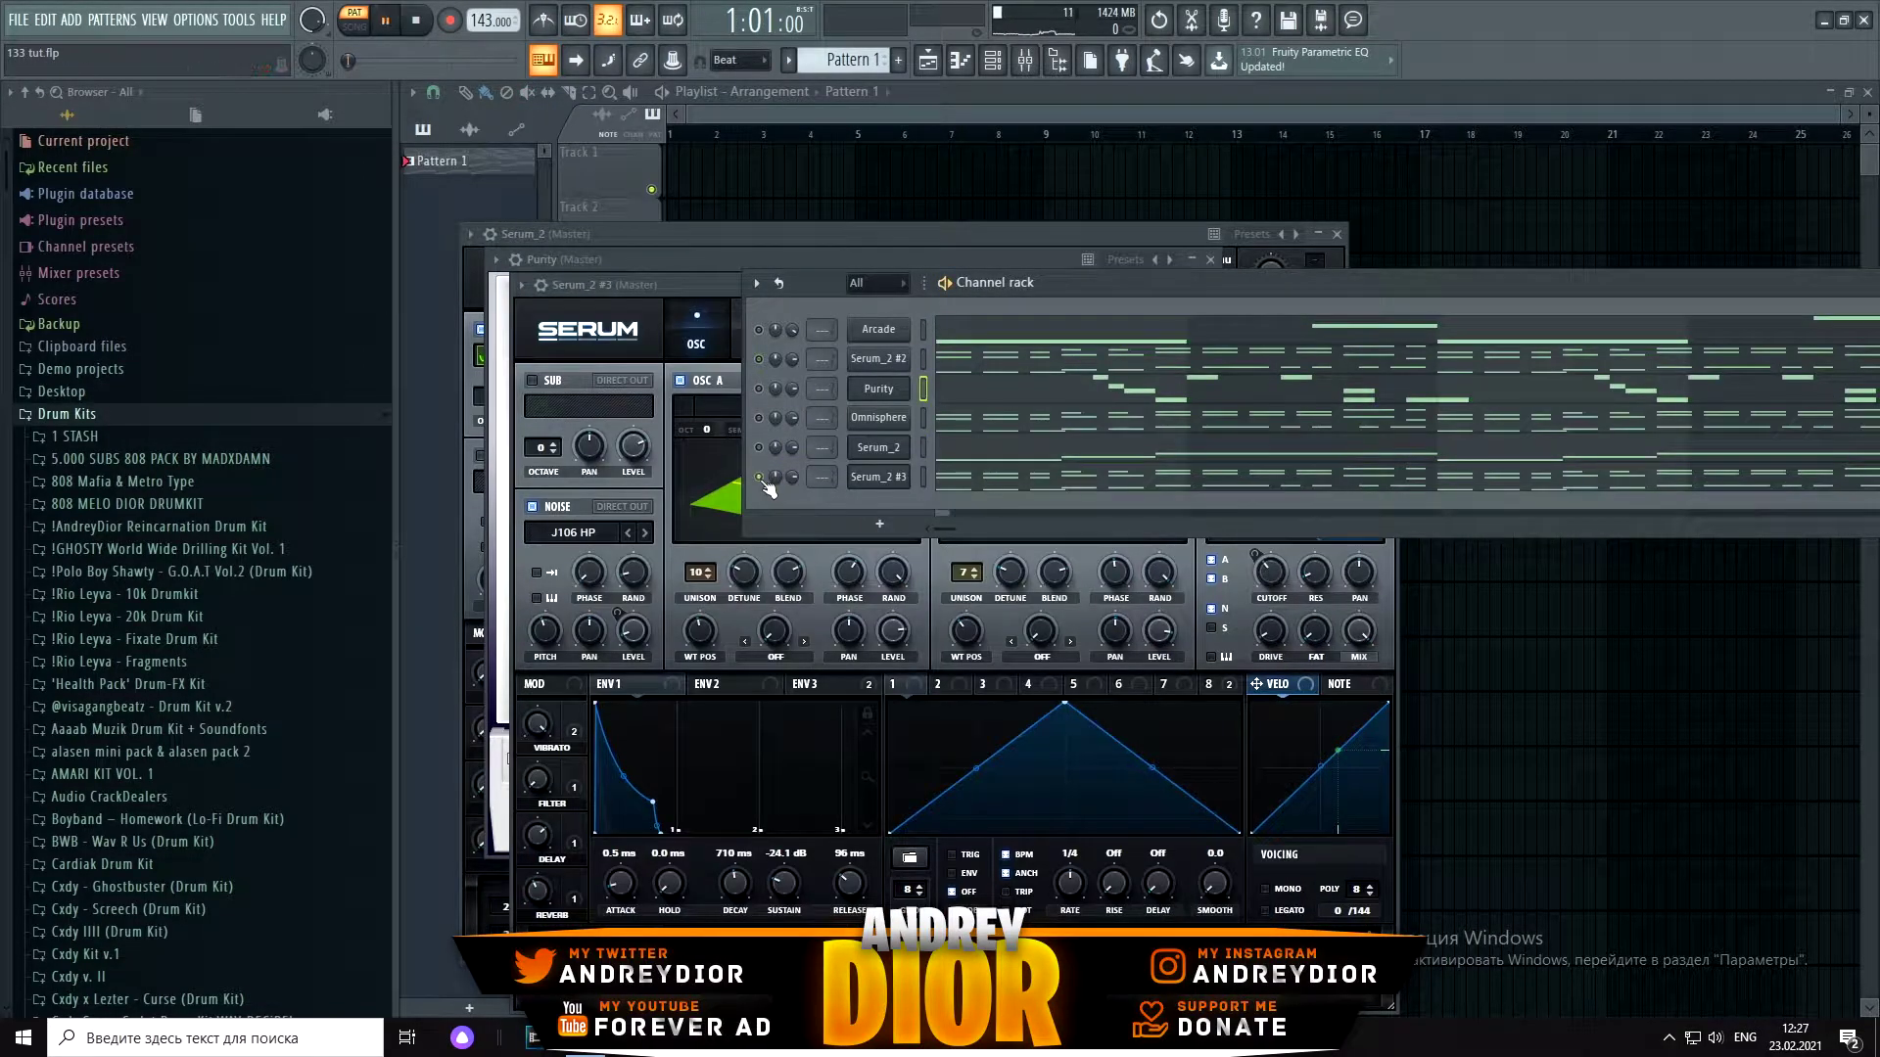
Step: Turn the Delay macro down to 0% and adjust the Reverb macro of the Pluck - idontmissu preset in the Serum_2 #3 channel
{"action": "left_click", "coordinate": [896, 485]}
{"action": "left_click", "coordinate": [896, 484]}
{"action": "left_click_drag", "start_coordinate": [544, 835], "coordinate": [545, 916]}
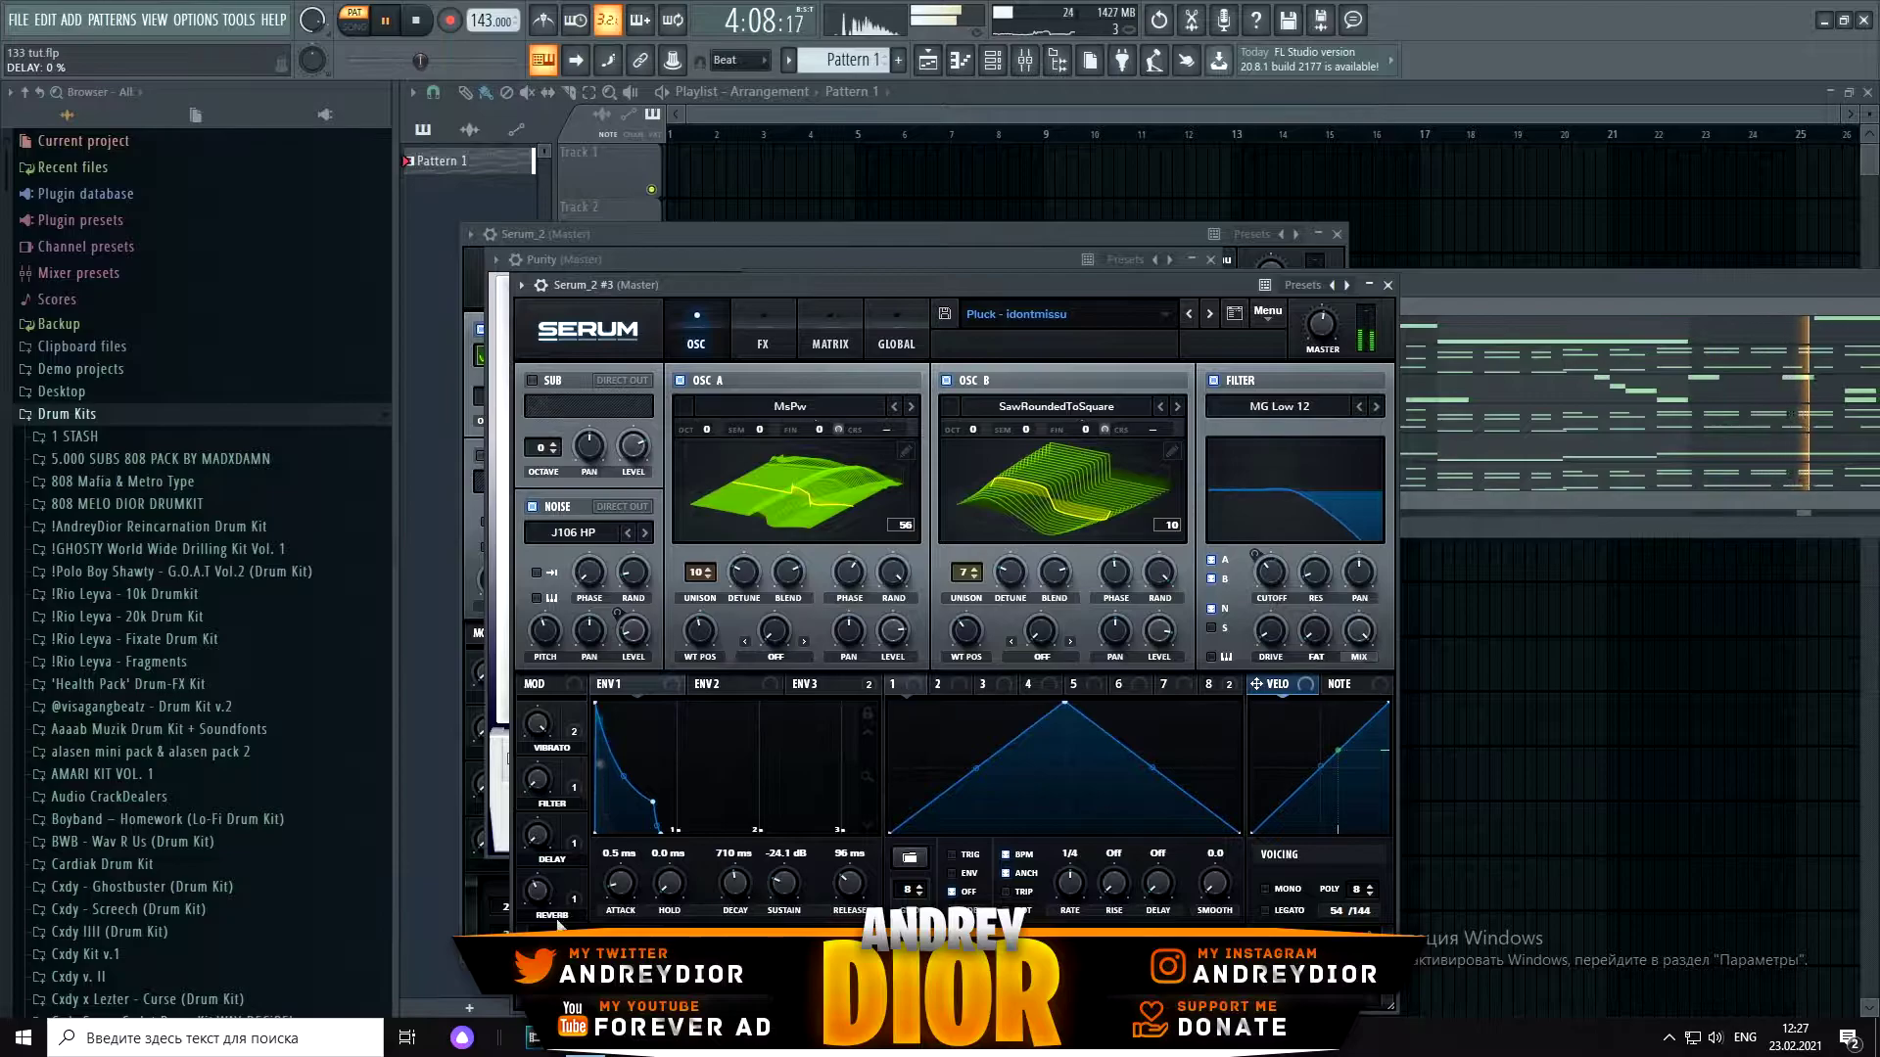
{"action": "left_click_drag", "start_coordinate": [523, 748], "coordinate": [525, 722]}
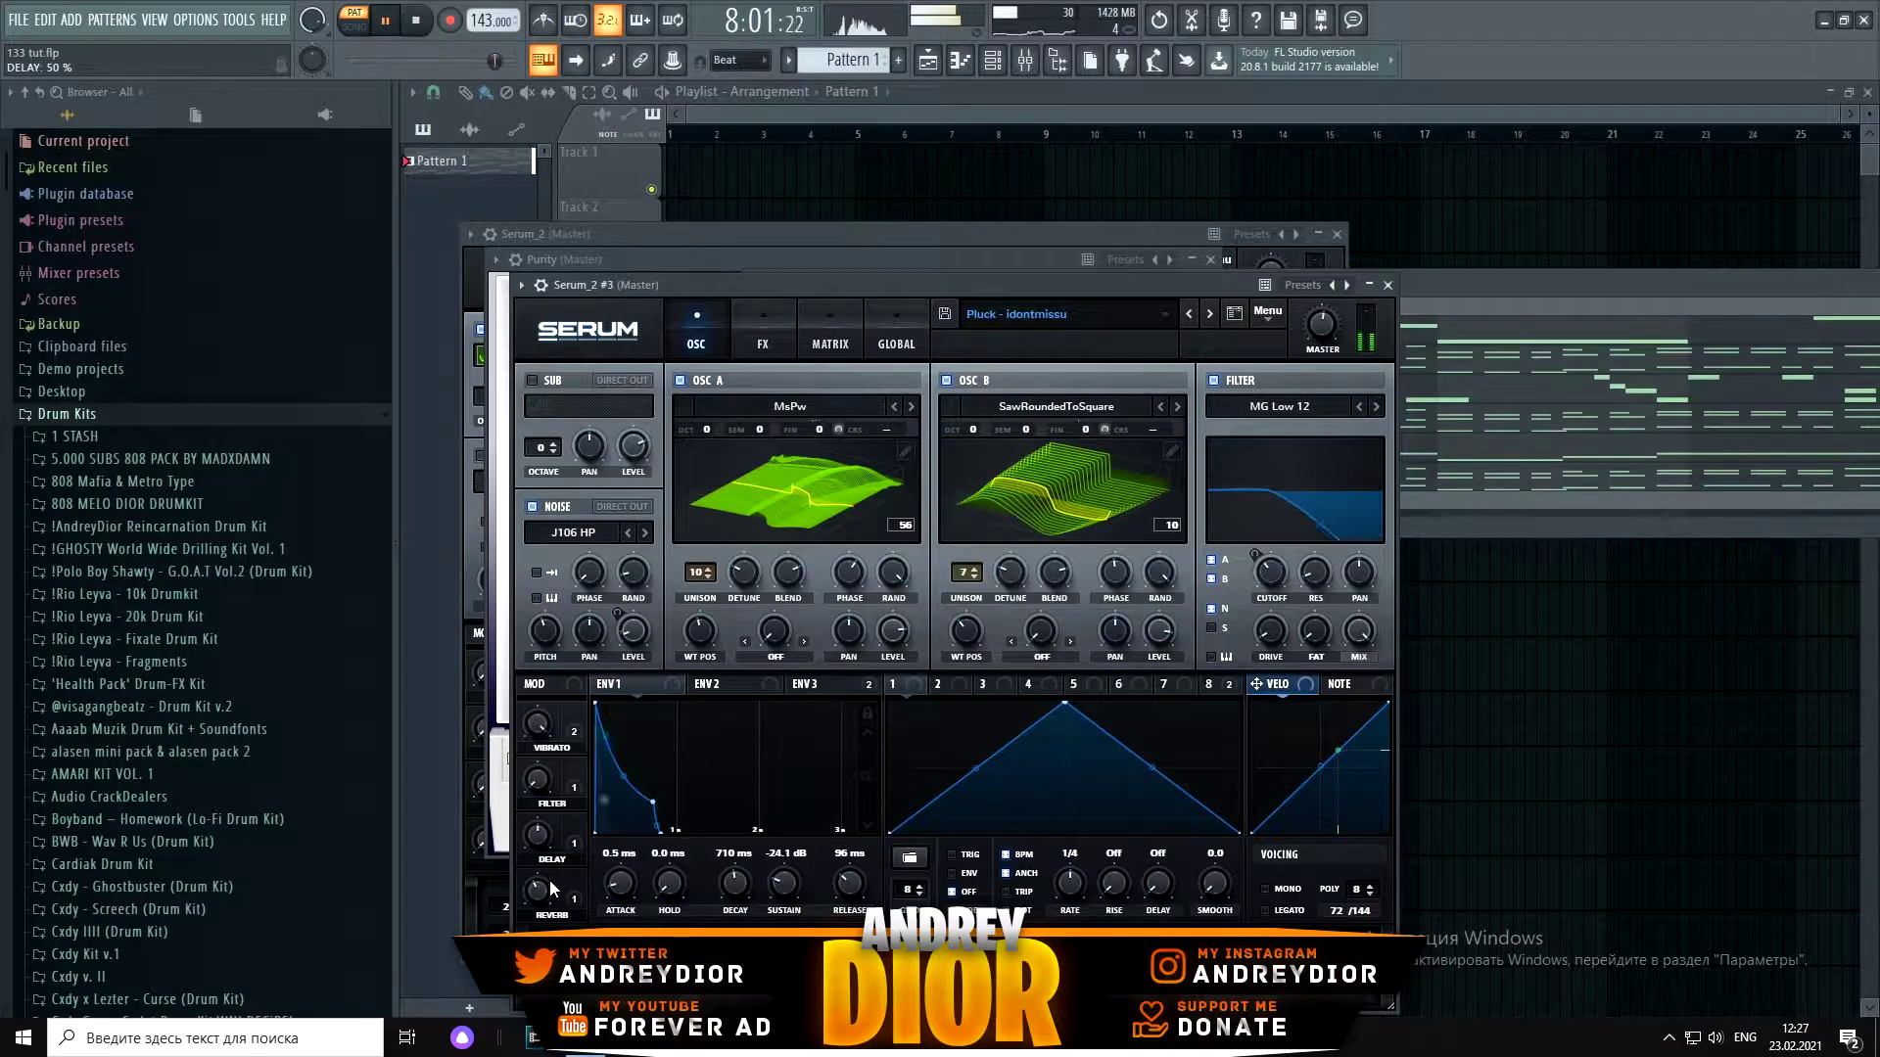
{"action": "left_click_drag", "start_coordinate": [520, 904], "coordinate": [513, 907]}
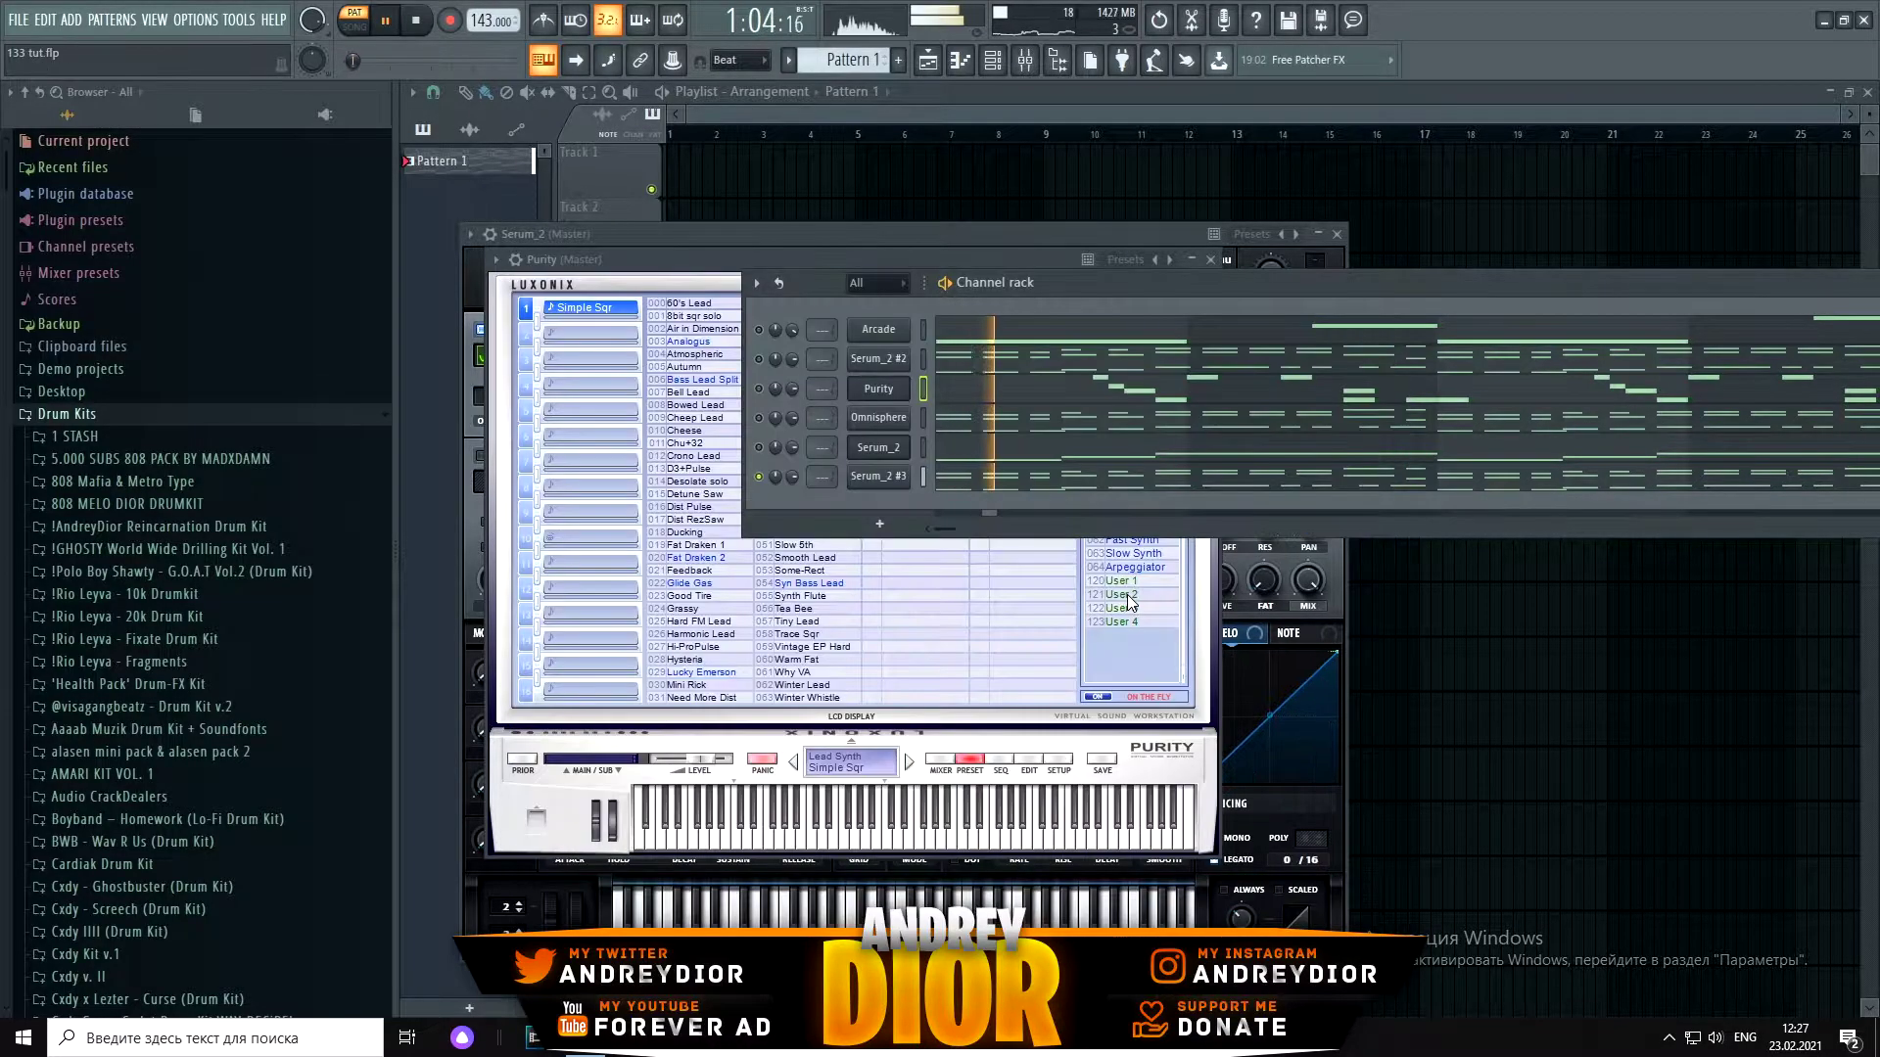
Step: Unmute the Purity, Serum_2 and Arcade channels during playback and lower the Purity channel's volume to 66%
{"action": "key", "text": "space"}
{"action": "left_click", "coordinate": [759, 389]}
{"action": "left_click", "coordinate": [759, 359]}
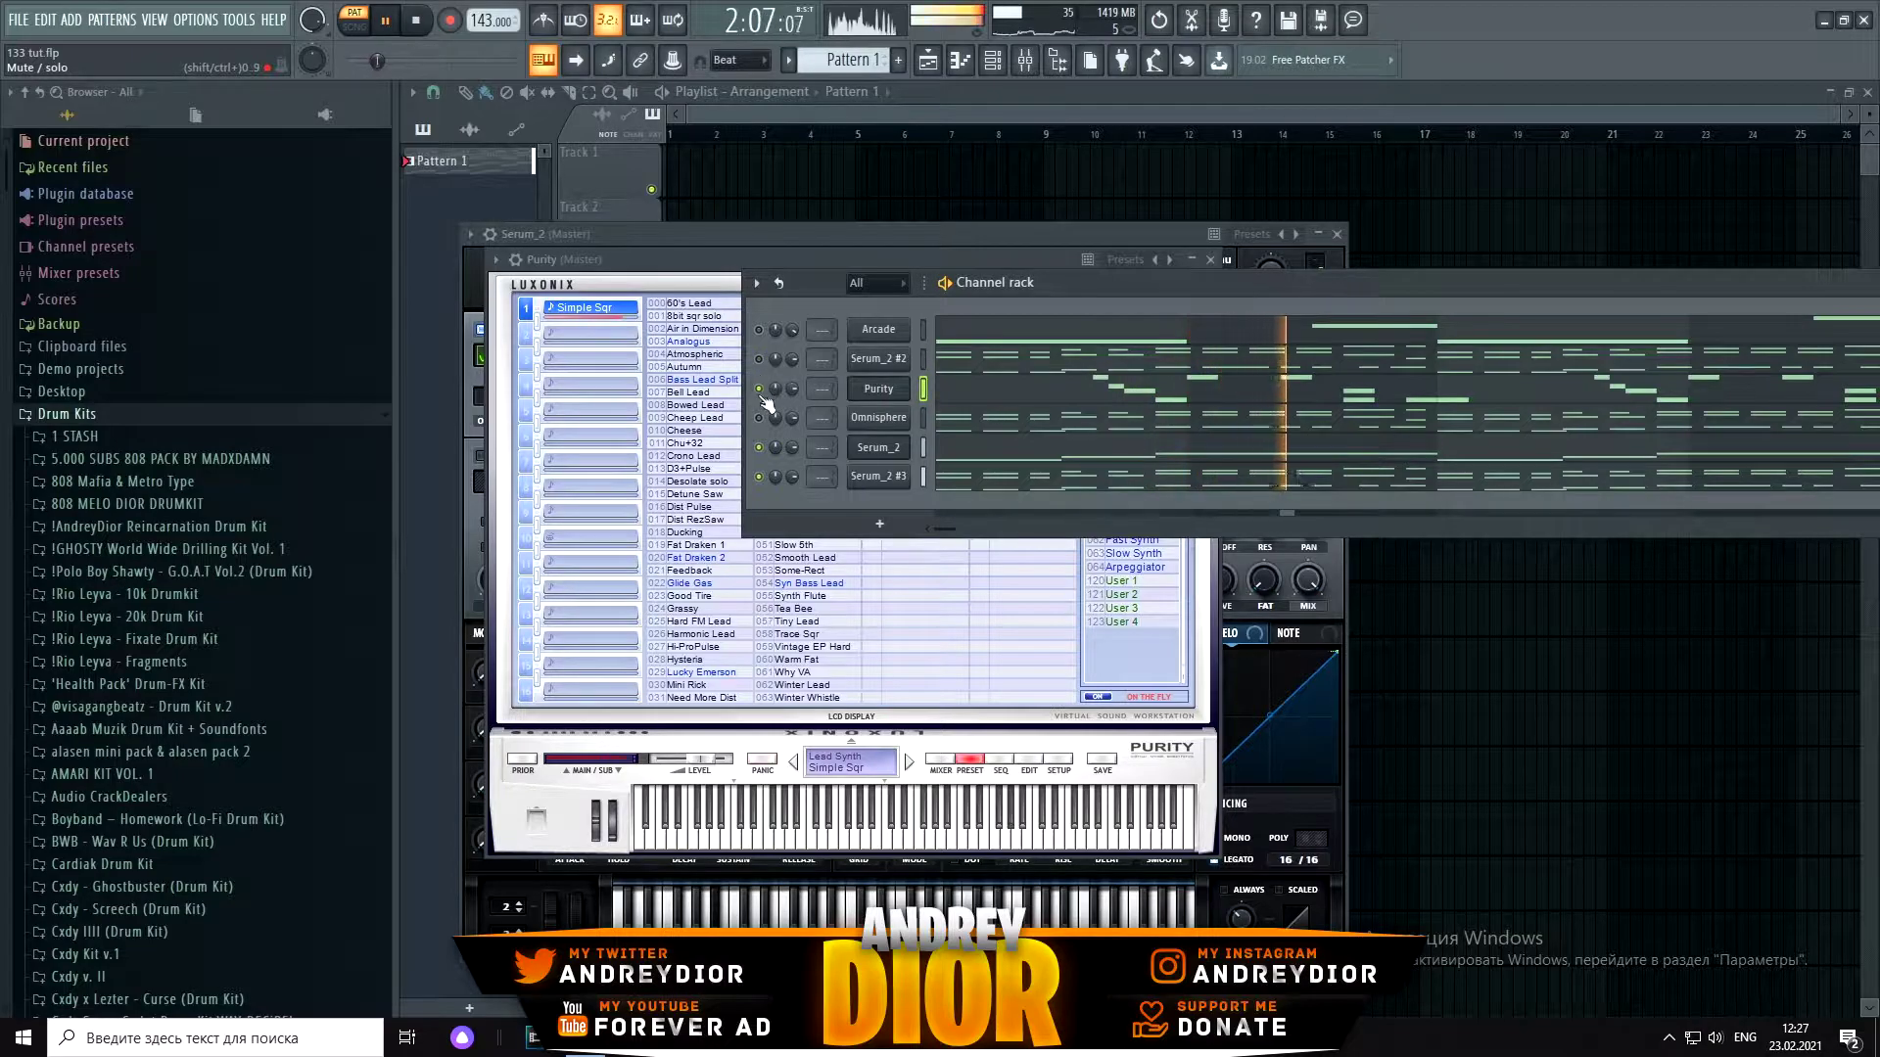
{"action": "left_click", "coordinate": [759, 330]}
{"action": "key", "text": "space"}
{"action": "key", "text": "space"}
{"action": "left_click_drag", "start_coordinate": [792, 388], "coordinate": [792, 398]}
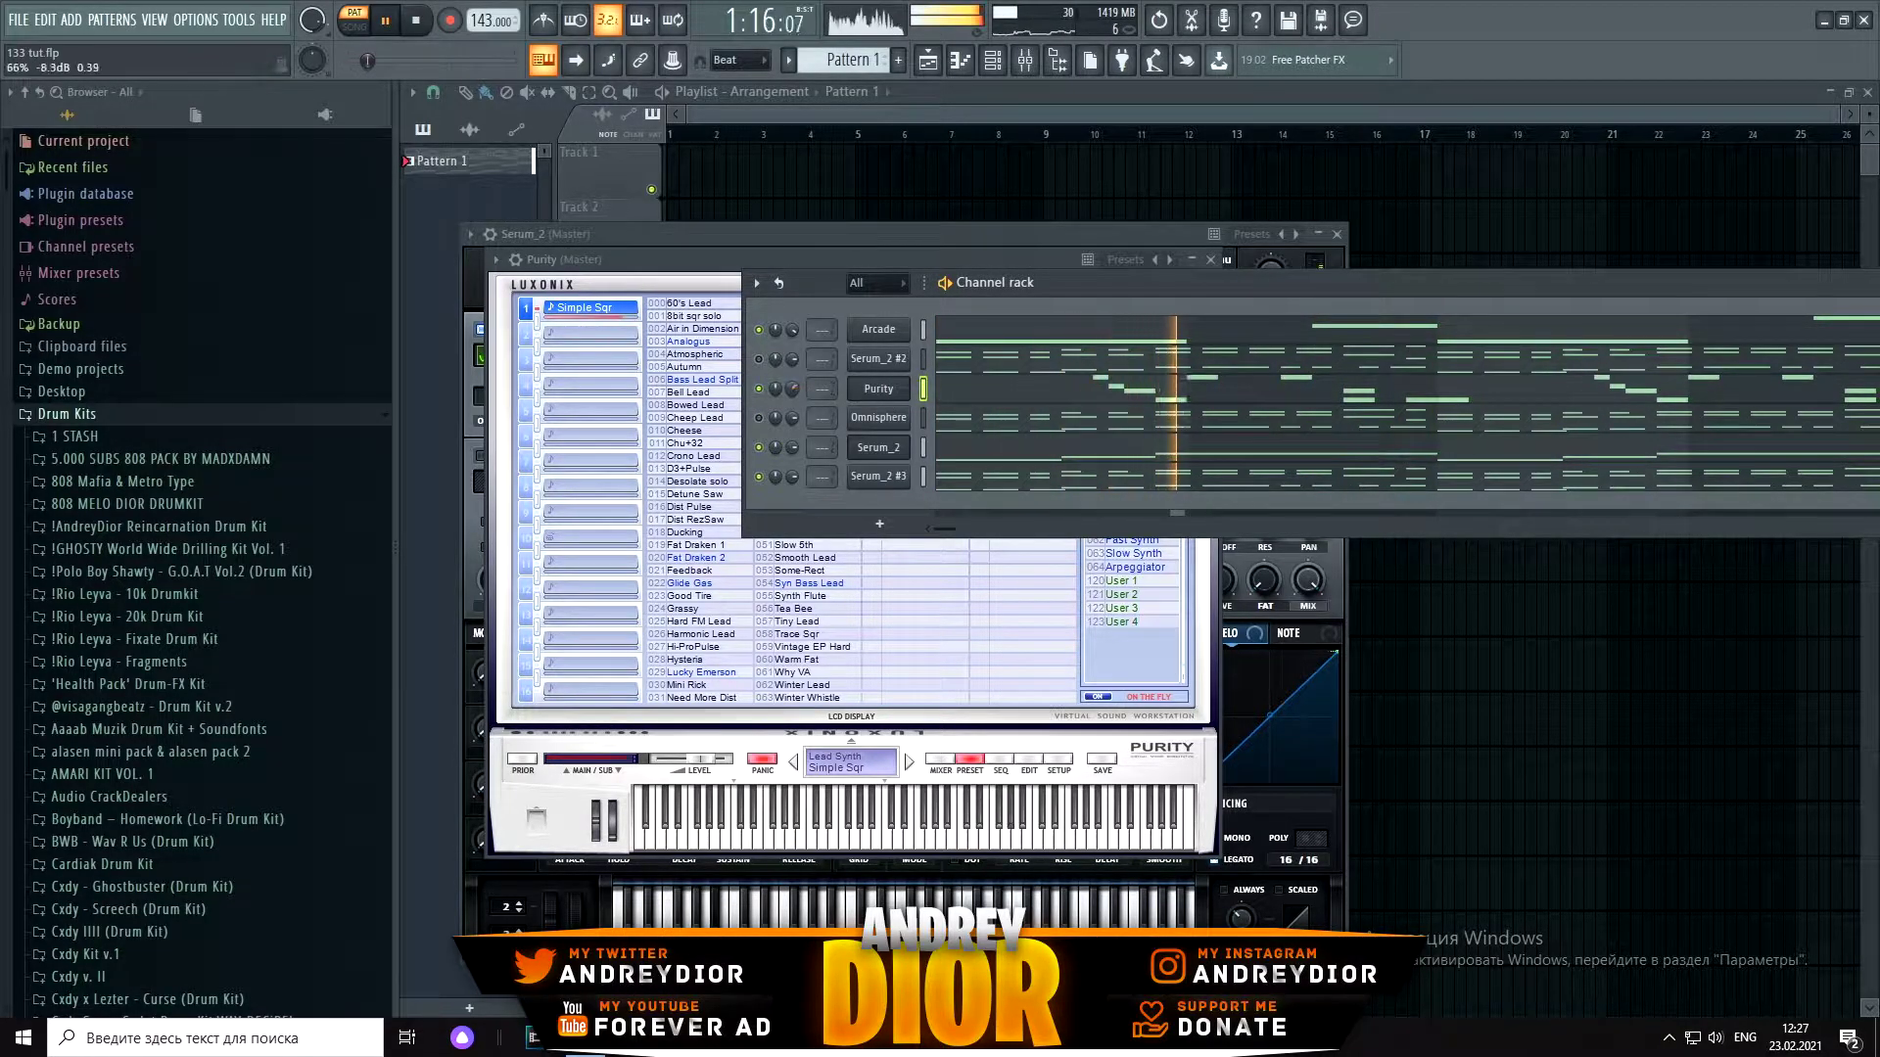
Step: Open the Purity channel's piano roll and review its lead notes against the ghost notes during playback
{"action": "right_click", "coordinate": [901, 388]}
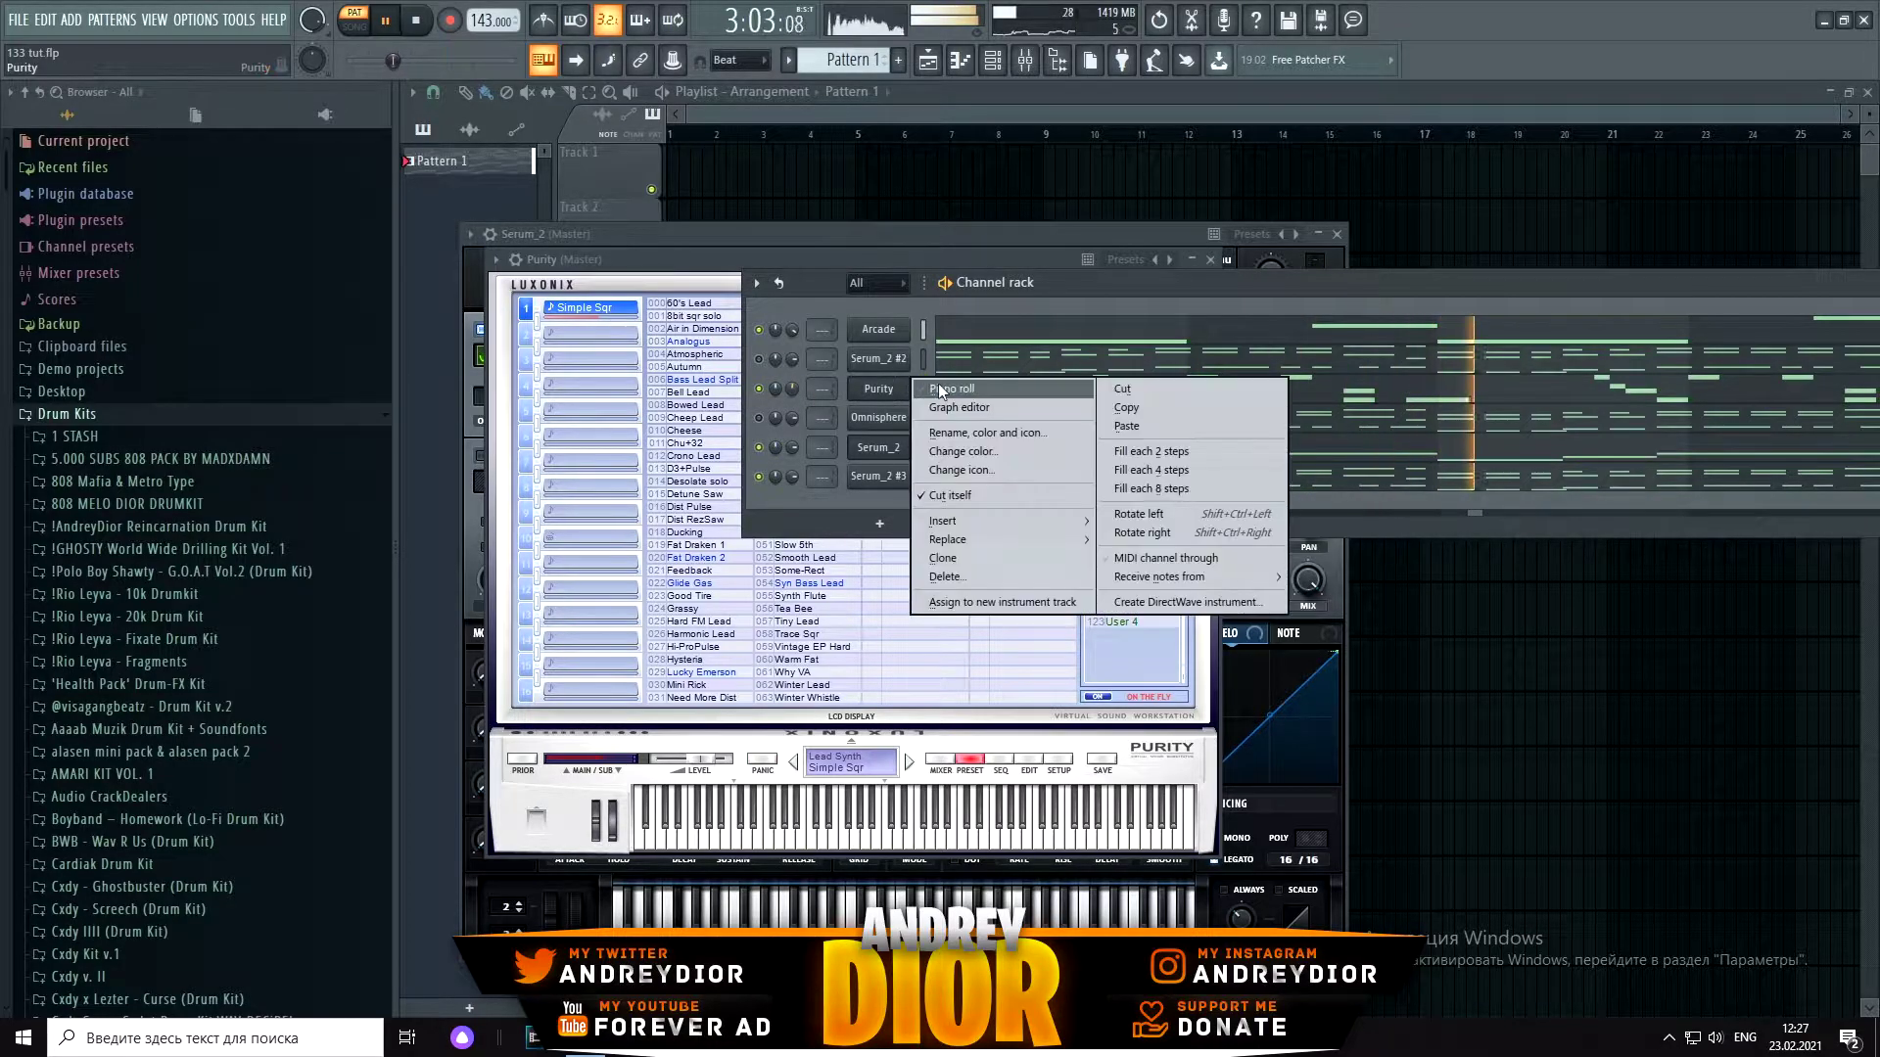
{"action": "left_click", "coordinate": [938, 388]}
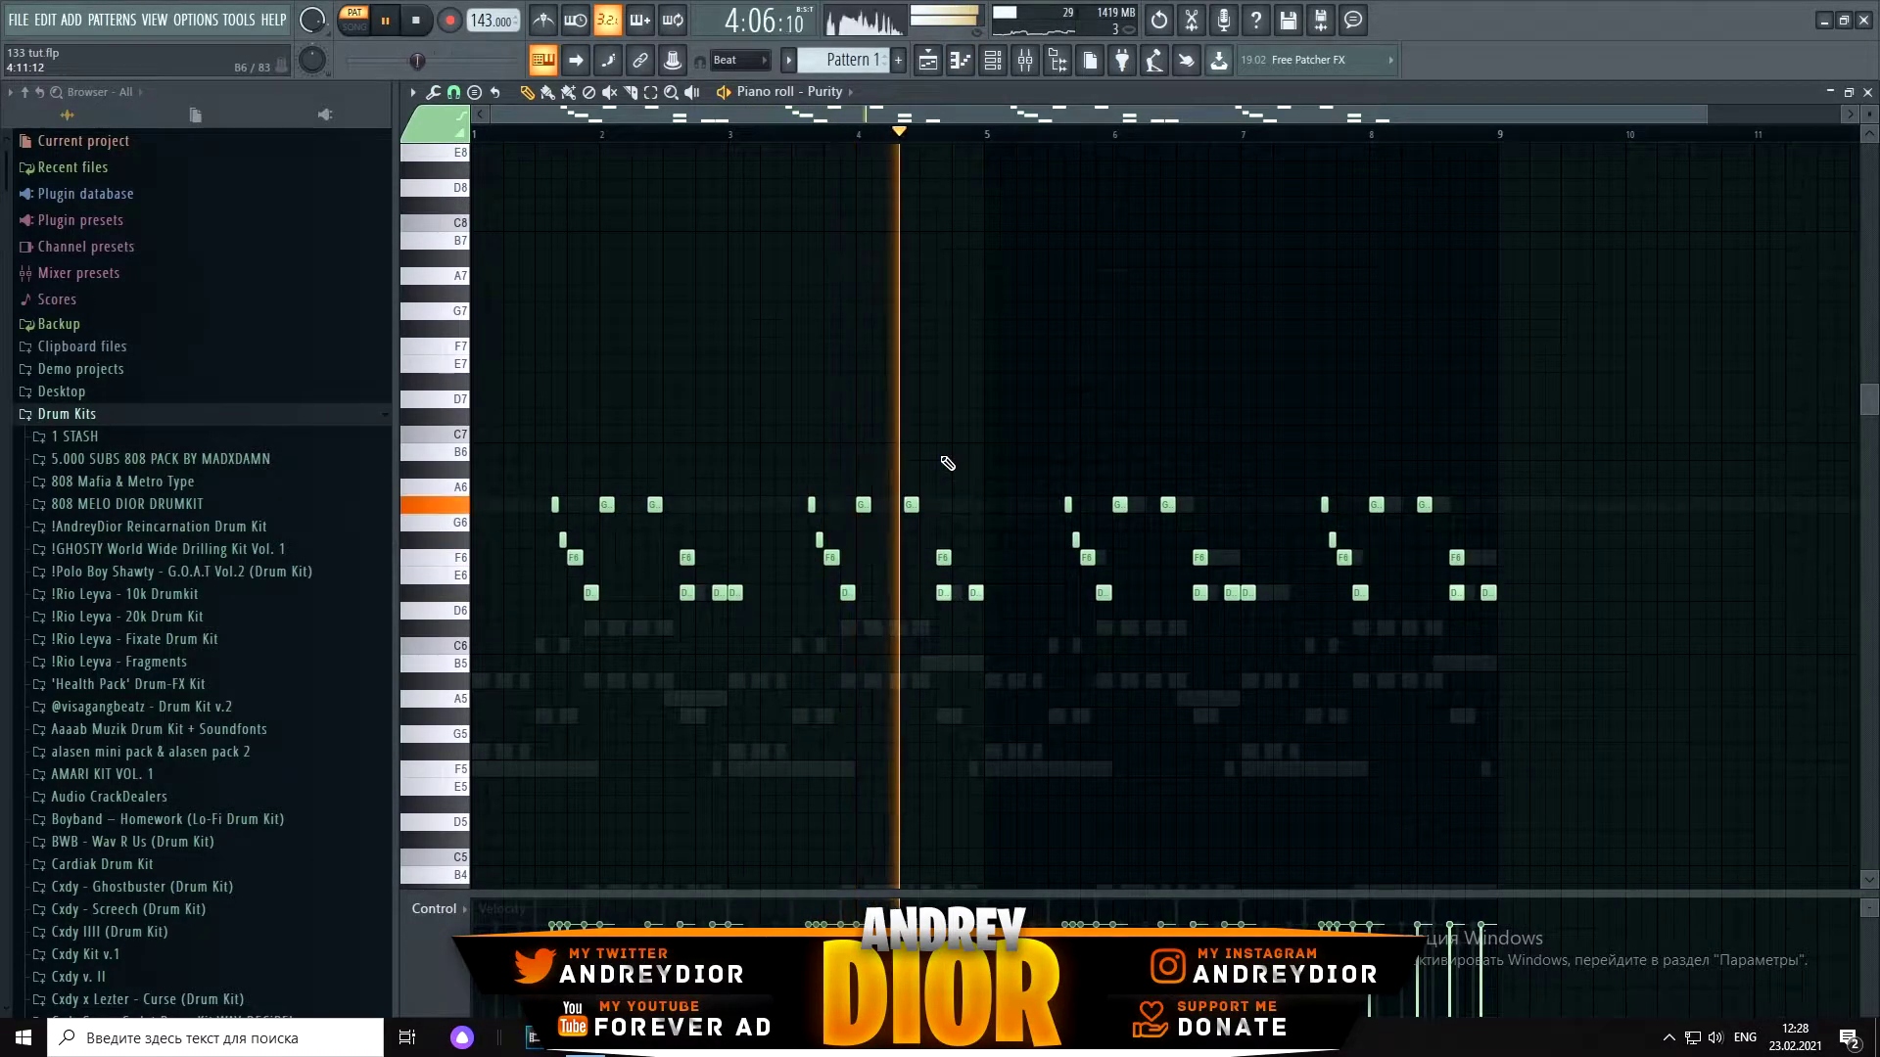
{"action": "scroll", "coordinate": [948, 463], "scroll_direction": "up", "scroll_amount": 1}
{"action": "scroll", "coordinate": [948, 463], "scroll_direction": "down", "scroll_amount": 8}
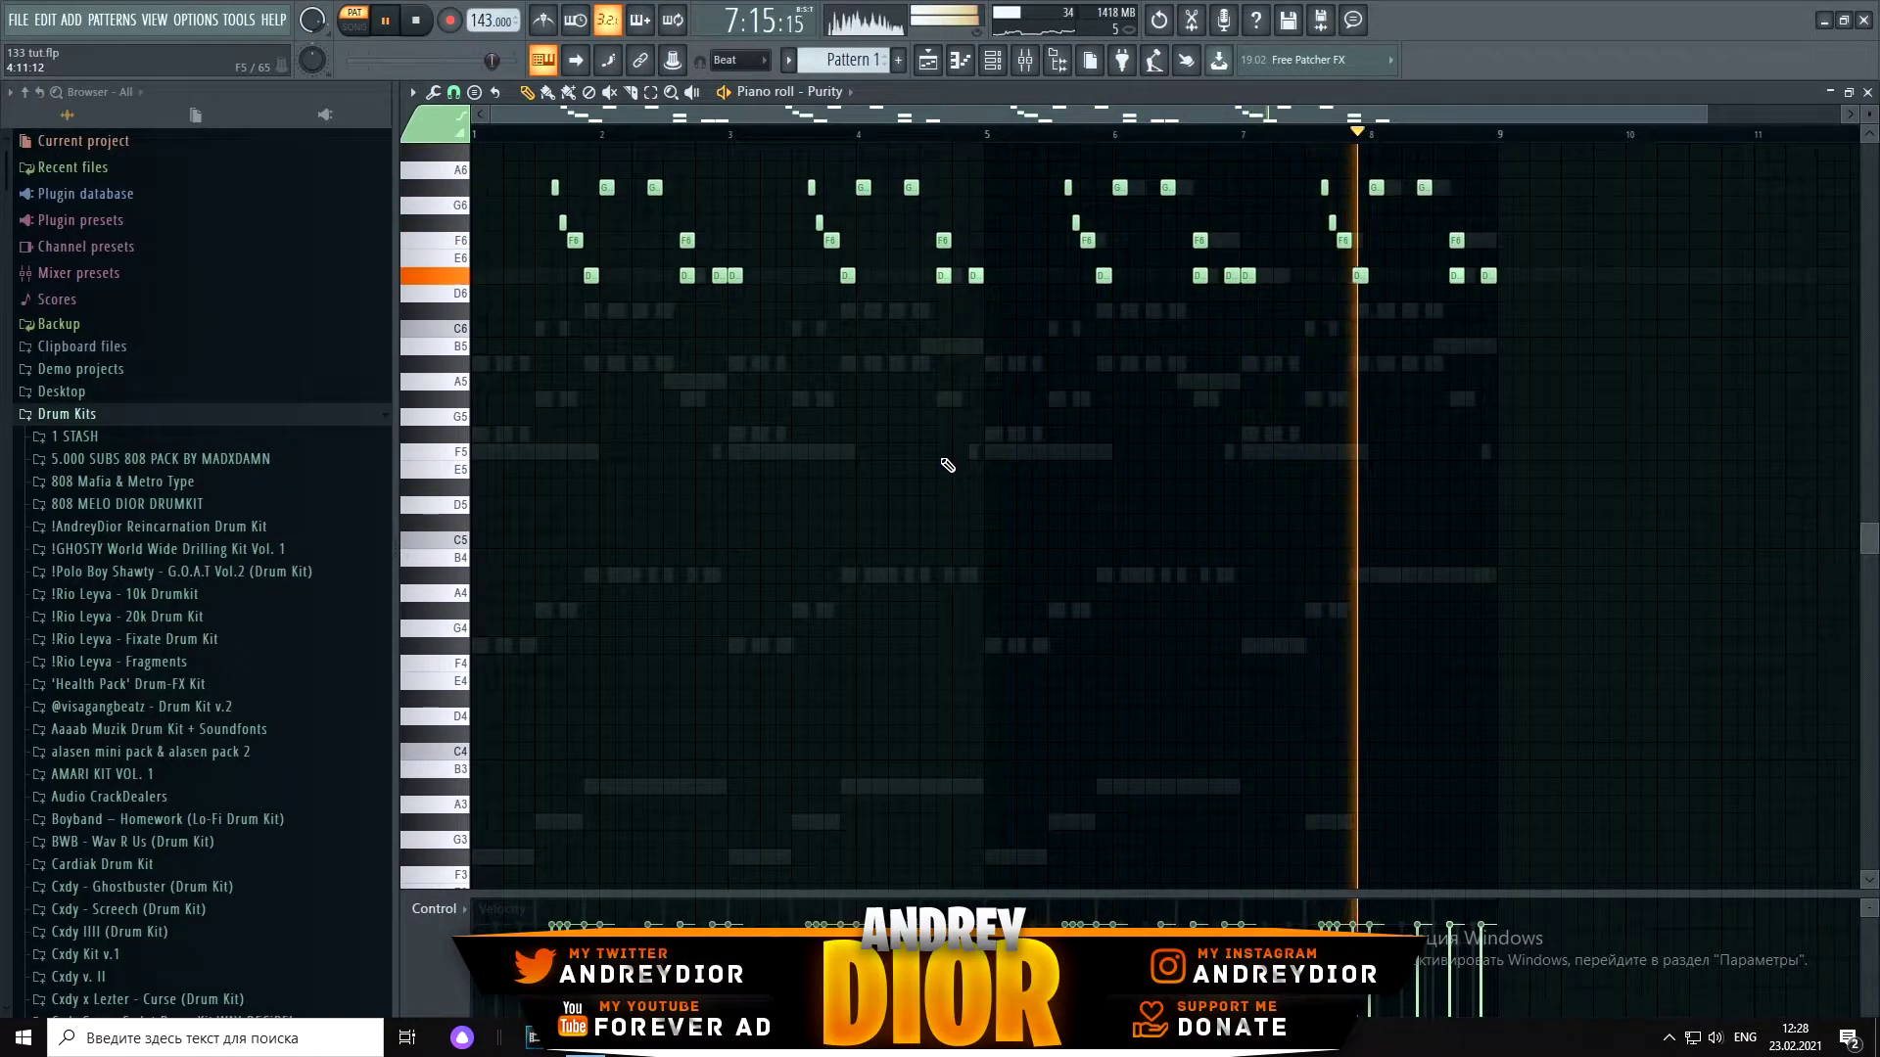
{"action": "scroll", "coordinate": [948, 465], "scroll_direction": "up", "scroll_amount": 3}
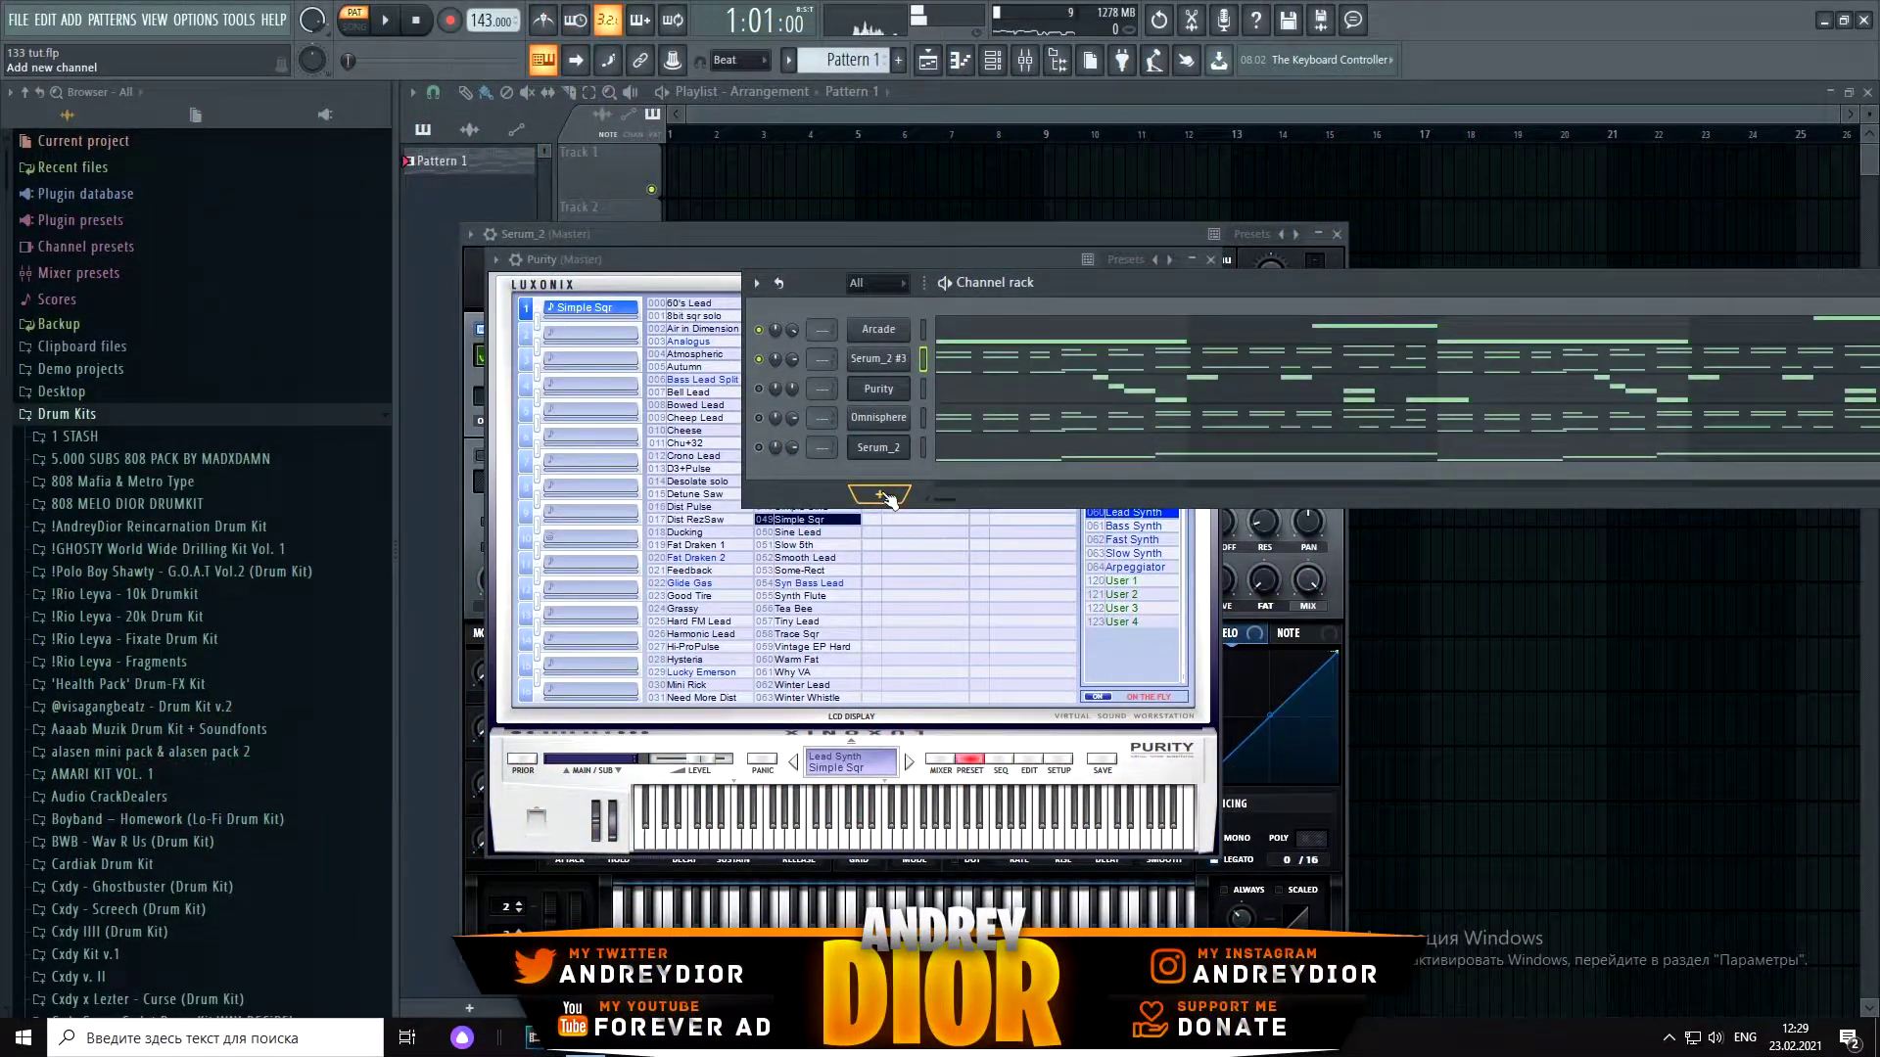
Step: Add another Serum_2 channel and load a Pad preset from the Madd Maks - Aero II bank
{"action": "left_click", "coordinate": [881, 494]}
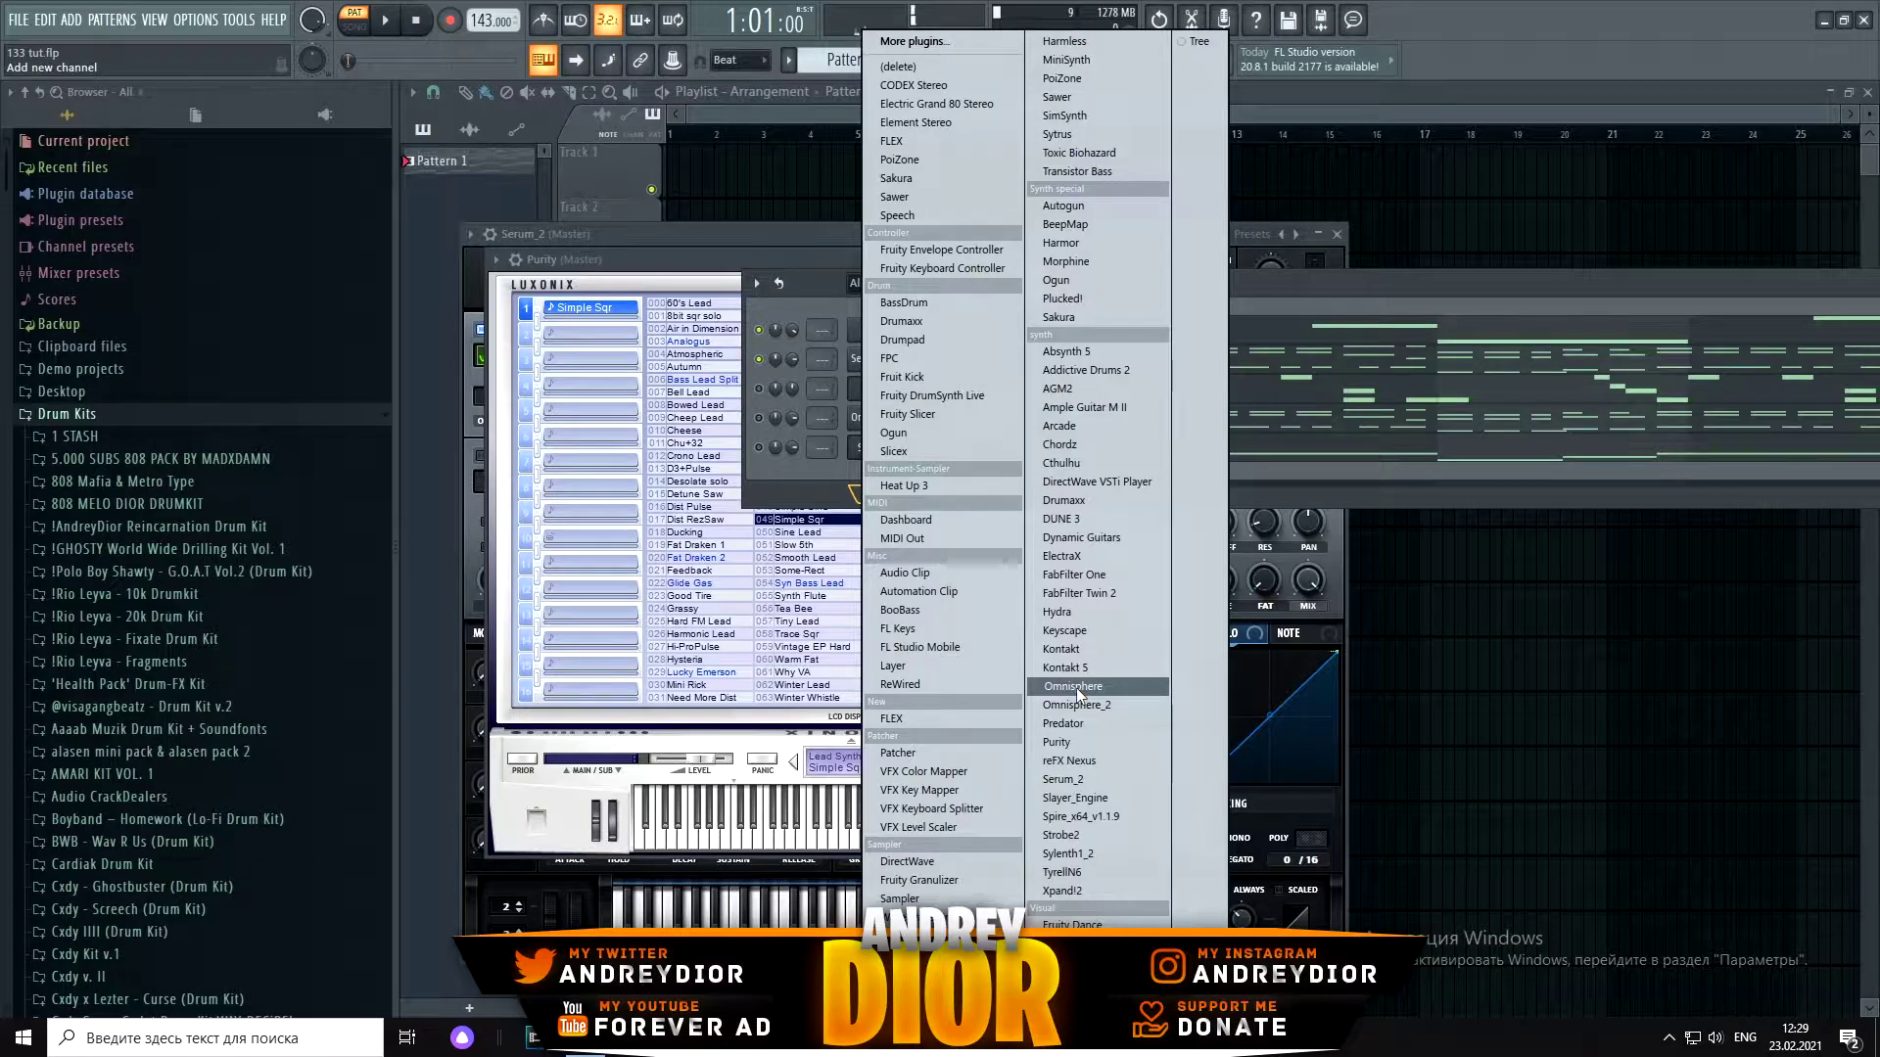
{"action": "left_click", "coordinate": [1081, 779]}
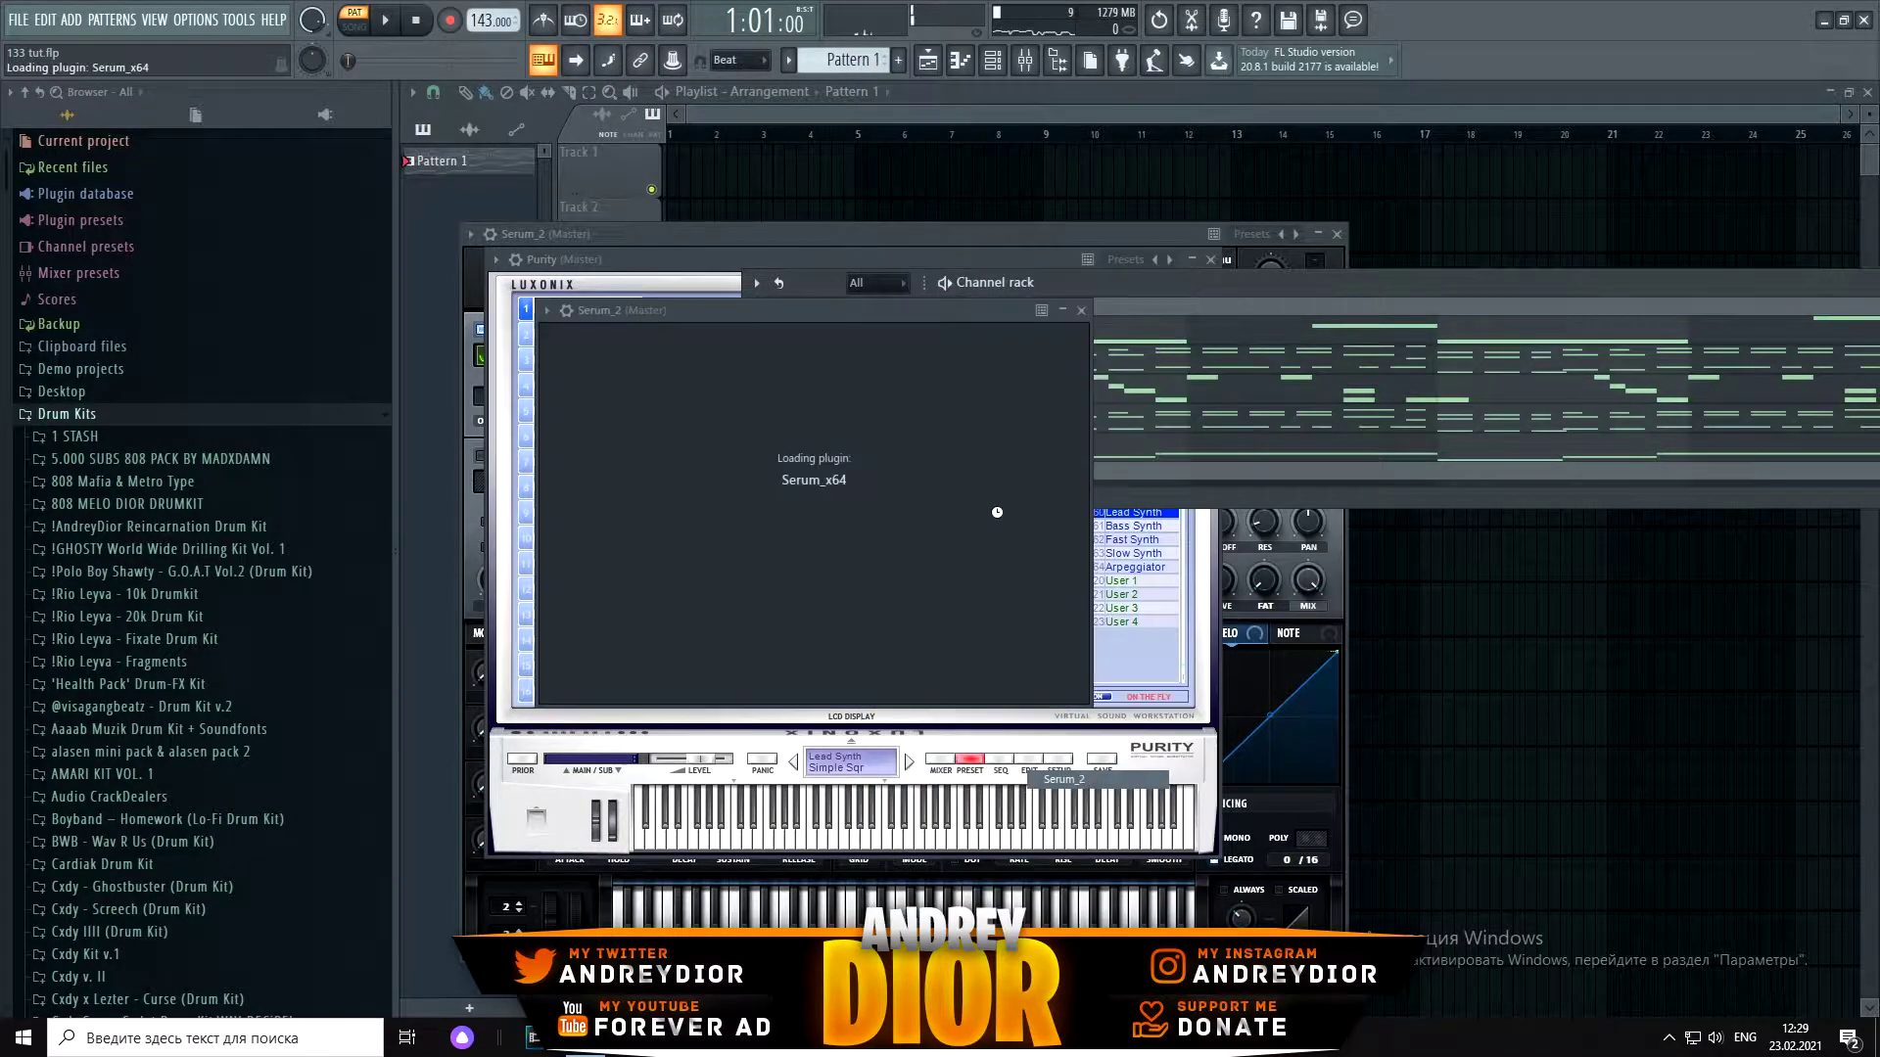
{"action": "left_click", "coordinate": [1043, 339]}
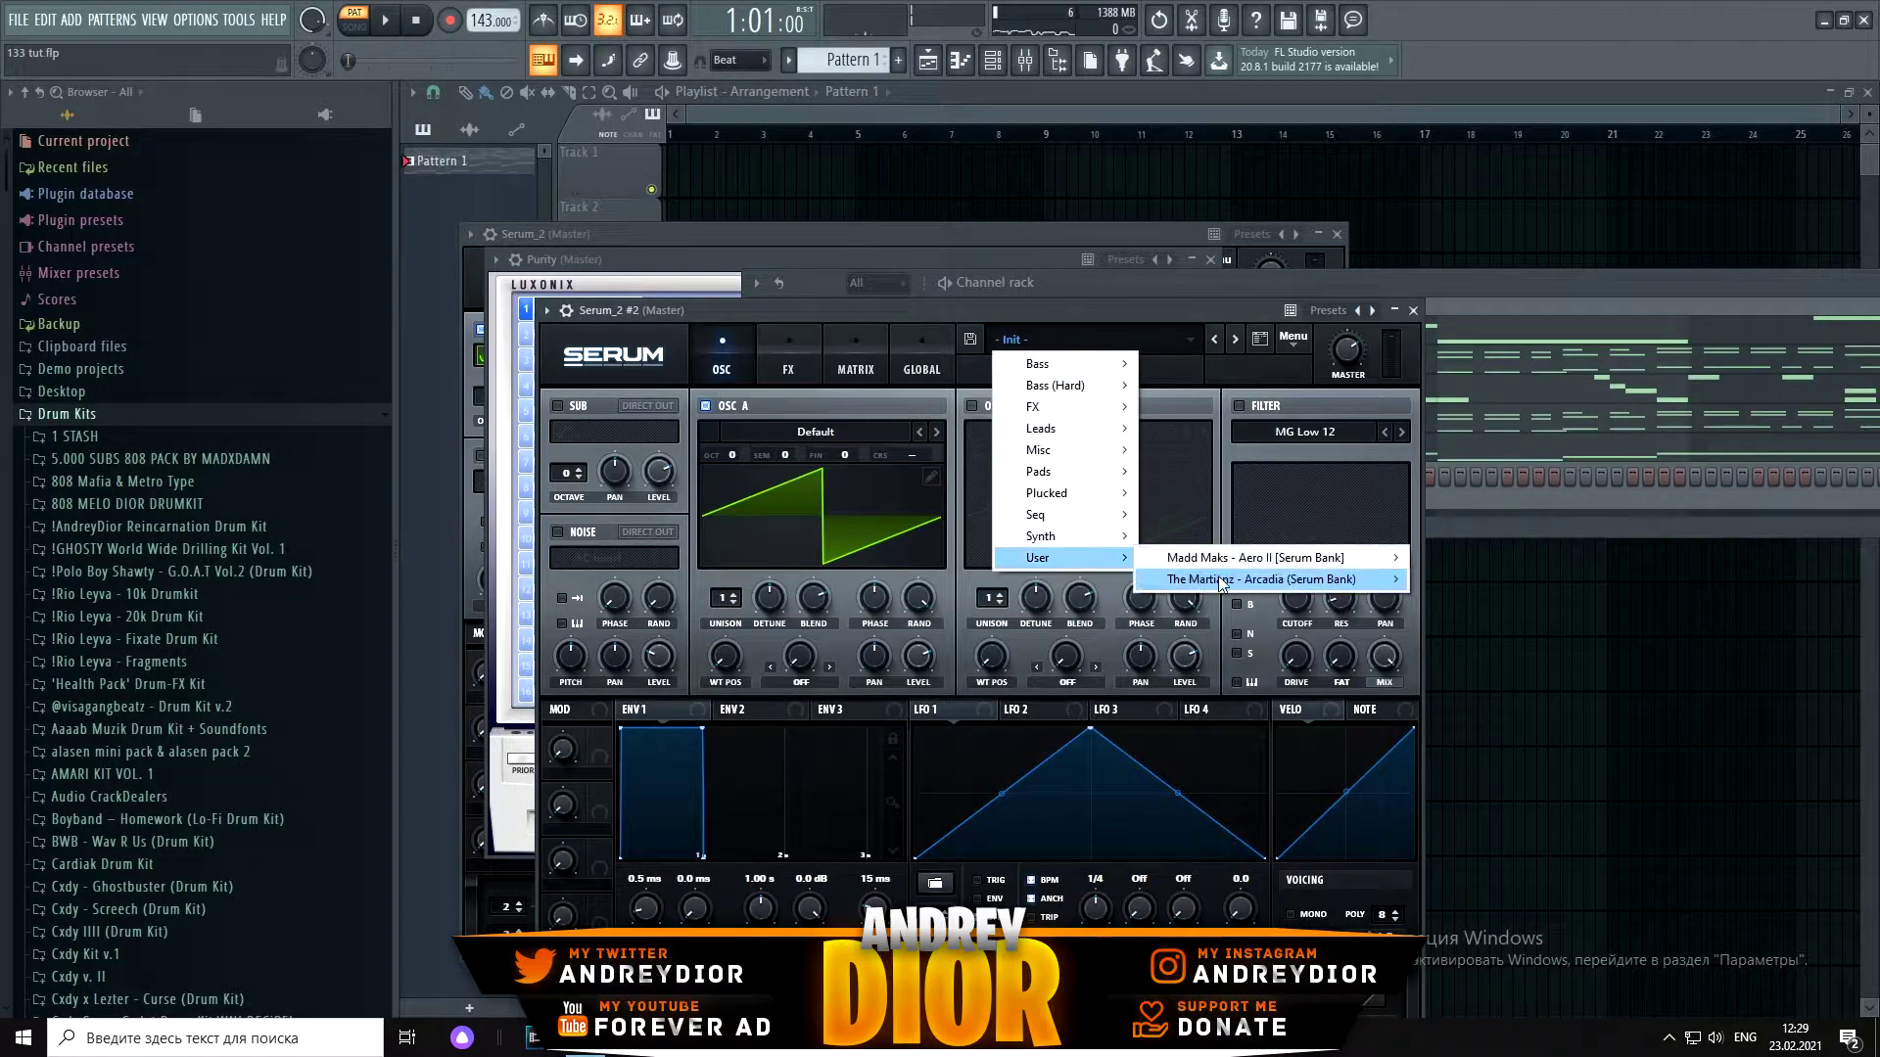
{"action": "mouse_move", "coordinate": [1268, 568]}
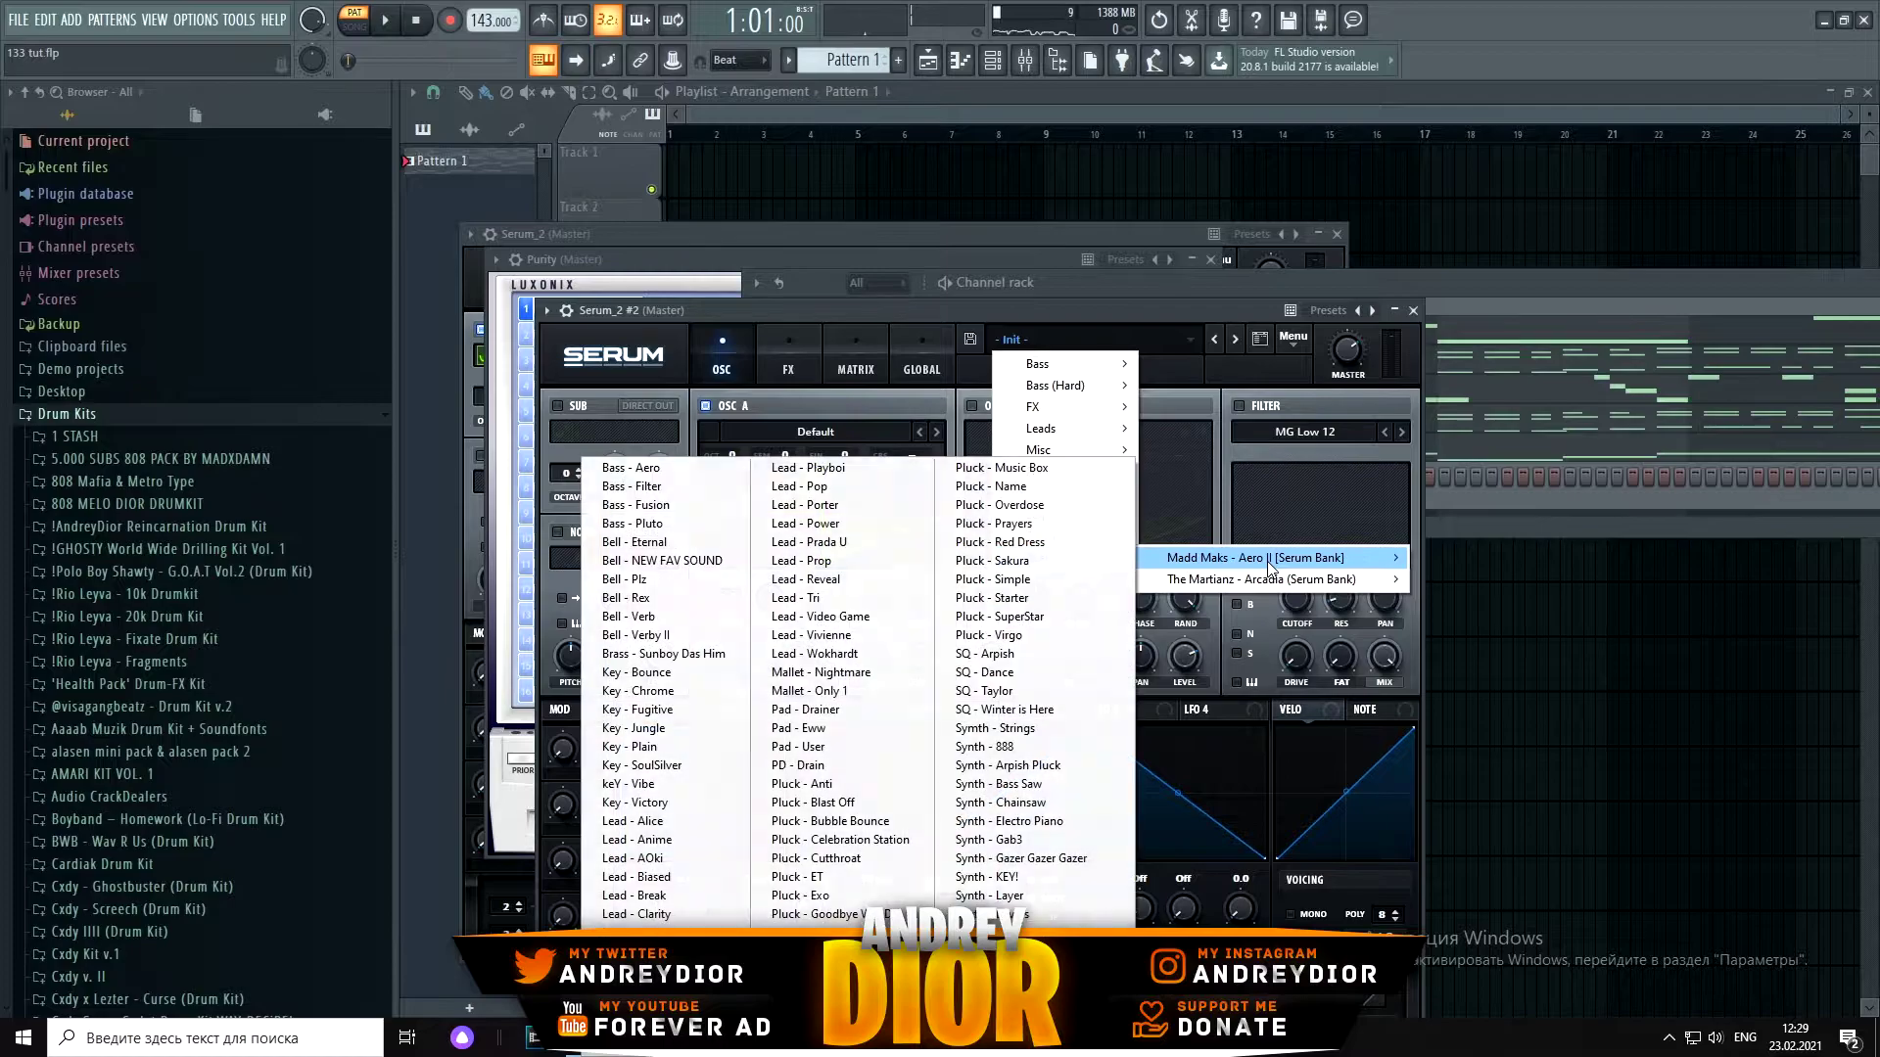
{"action": "left_click", "coordinate": [840, 729]}
{"action": "left_click", "coordinate": [1536, 309]}
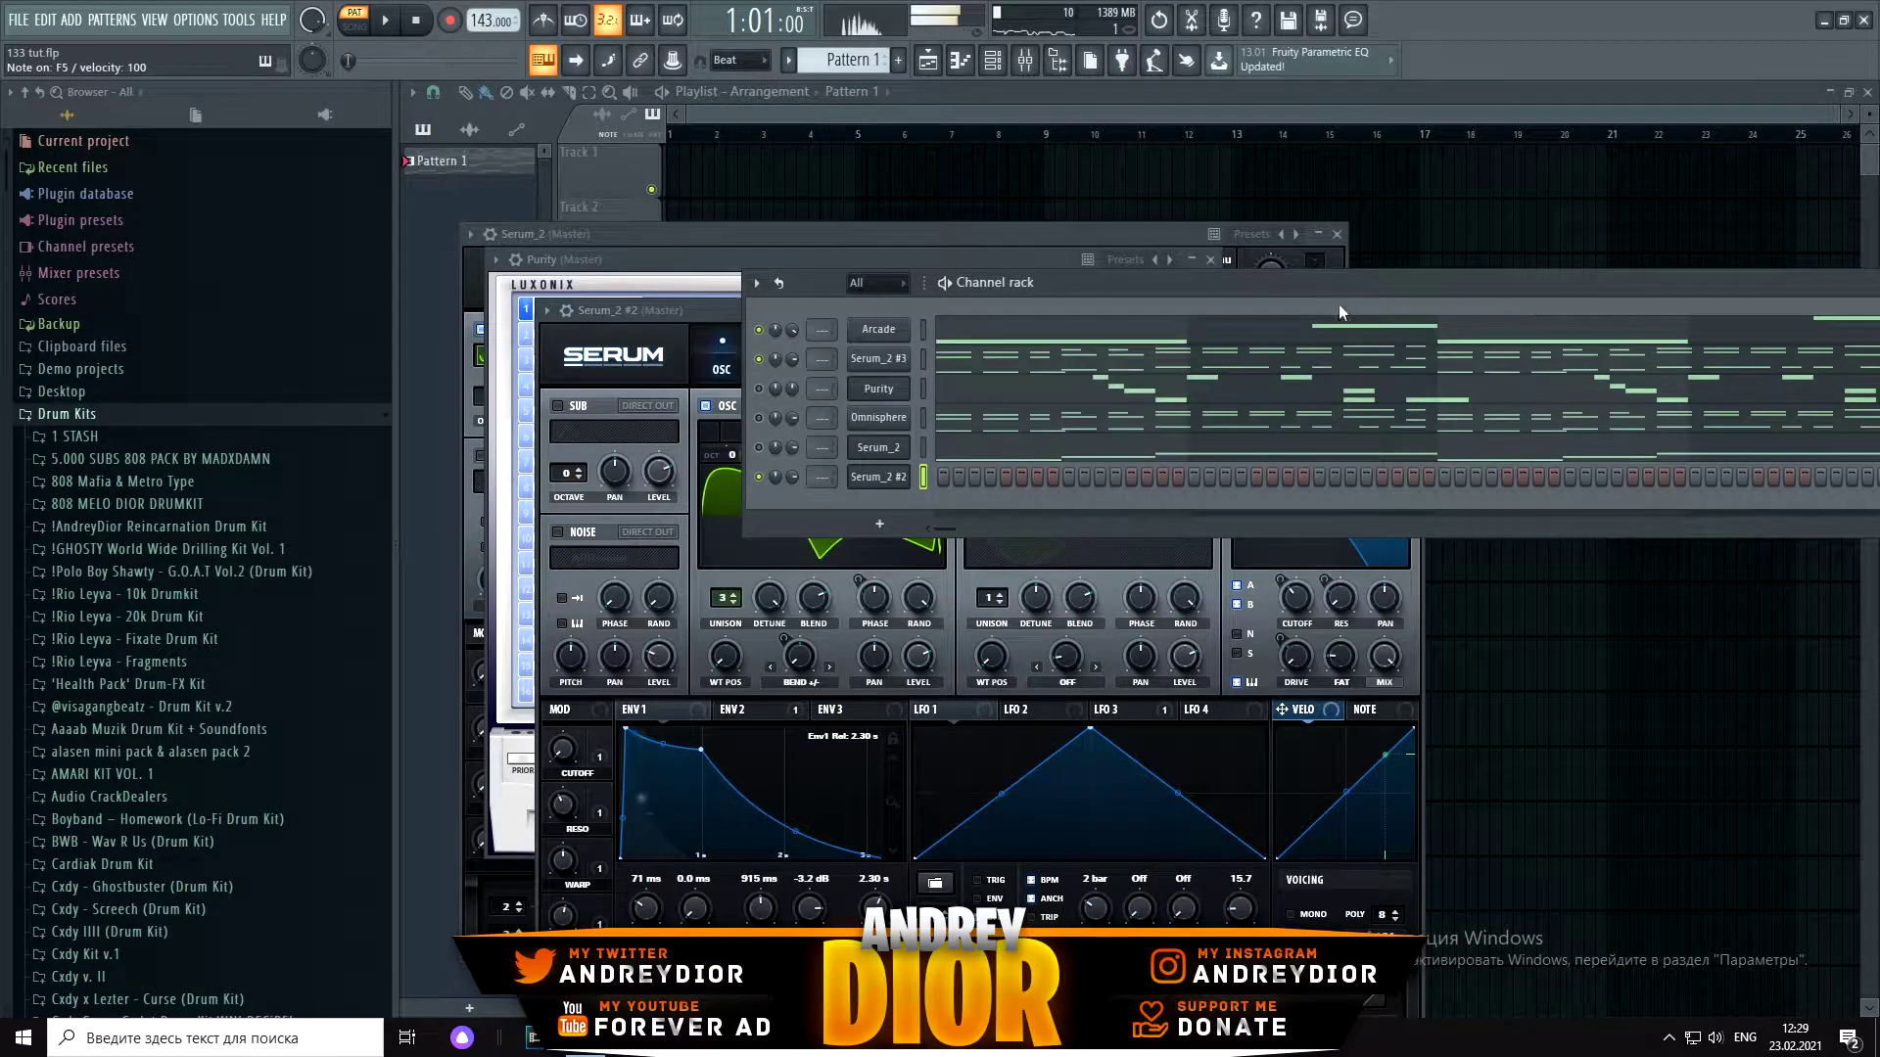
Step: Audition the new Serum_2 #2 channel and step its preset back past Pad - Eww to the preceding preset
{"action": "left_click", "coordinate": [902, 479]}
{"action": "left_click", "coordinate": [1220, 335]}
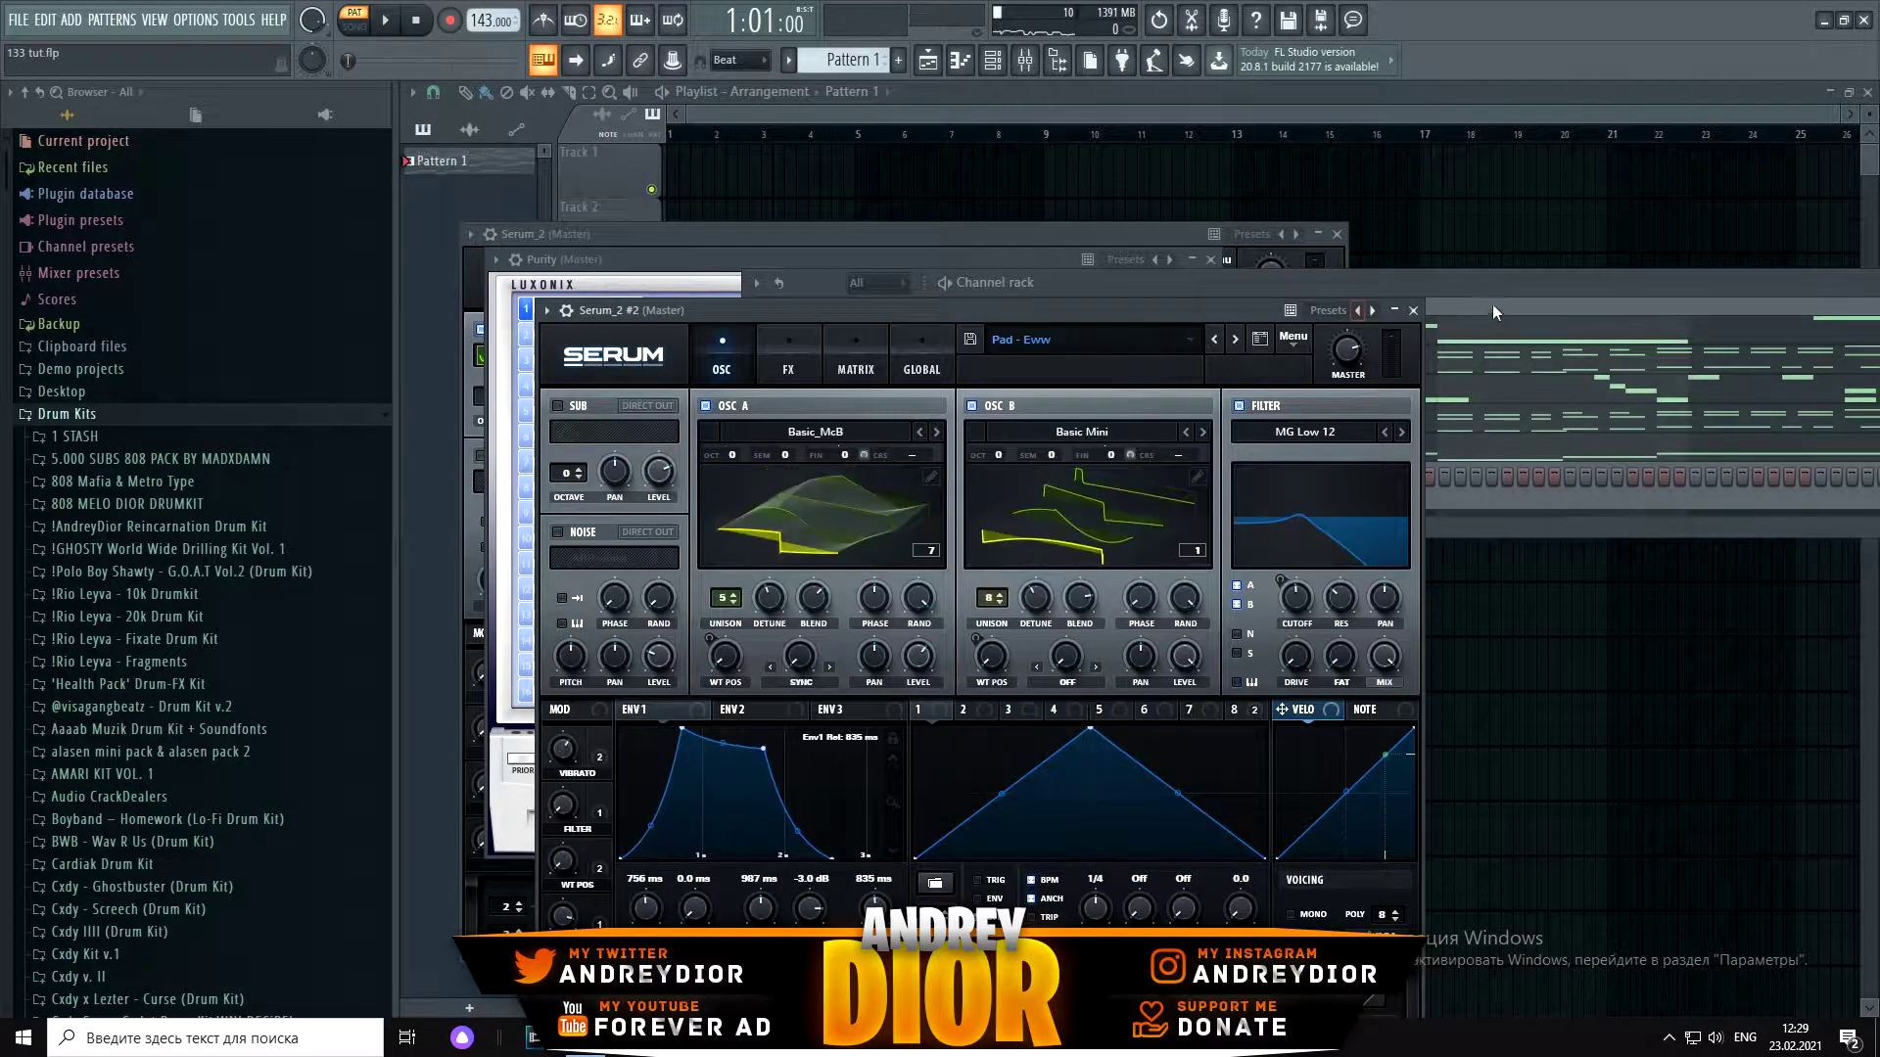
{"action": "left_click", "coordinate": [1500, 288]}
{"action": "left_click", "coordinate": [885, 478]}
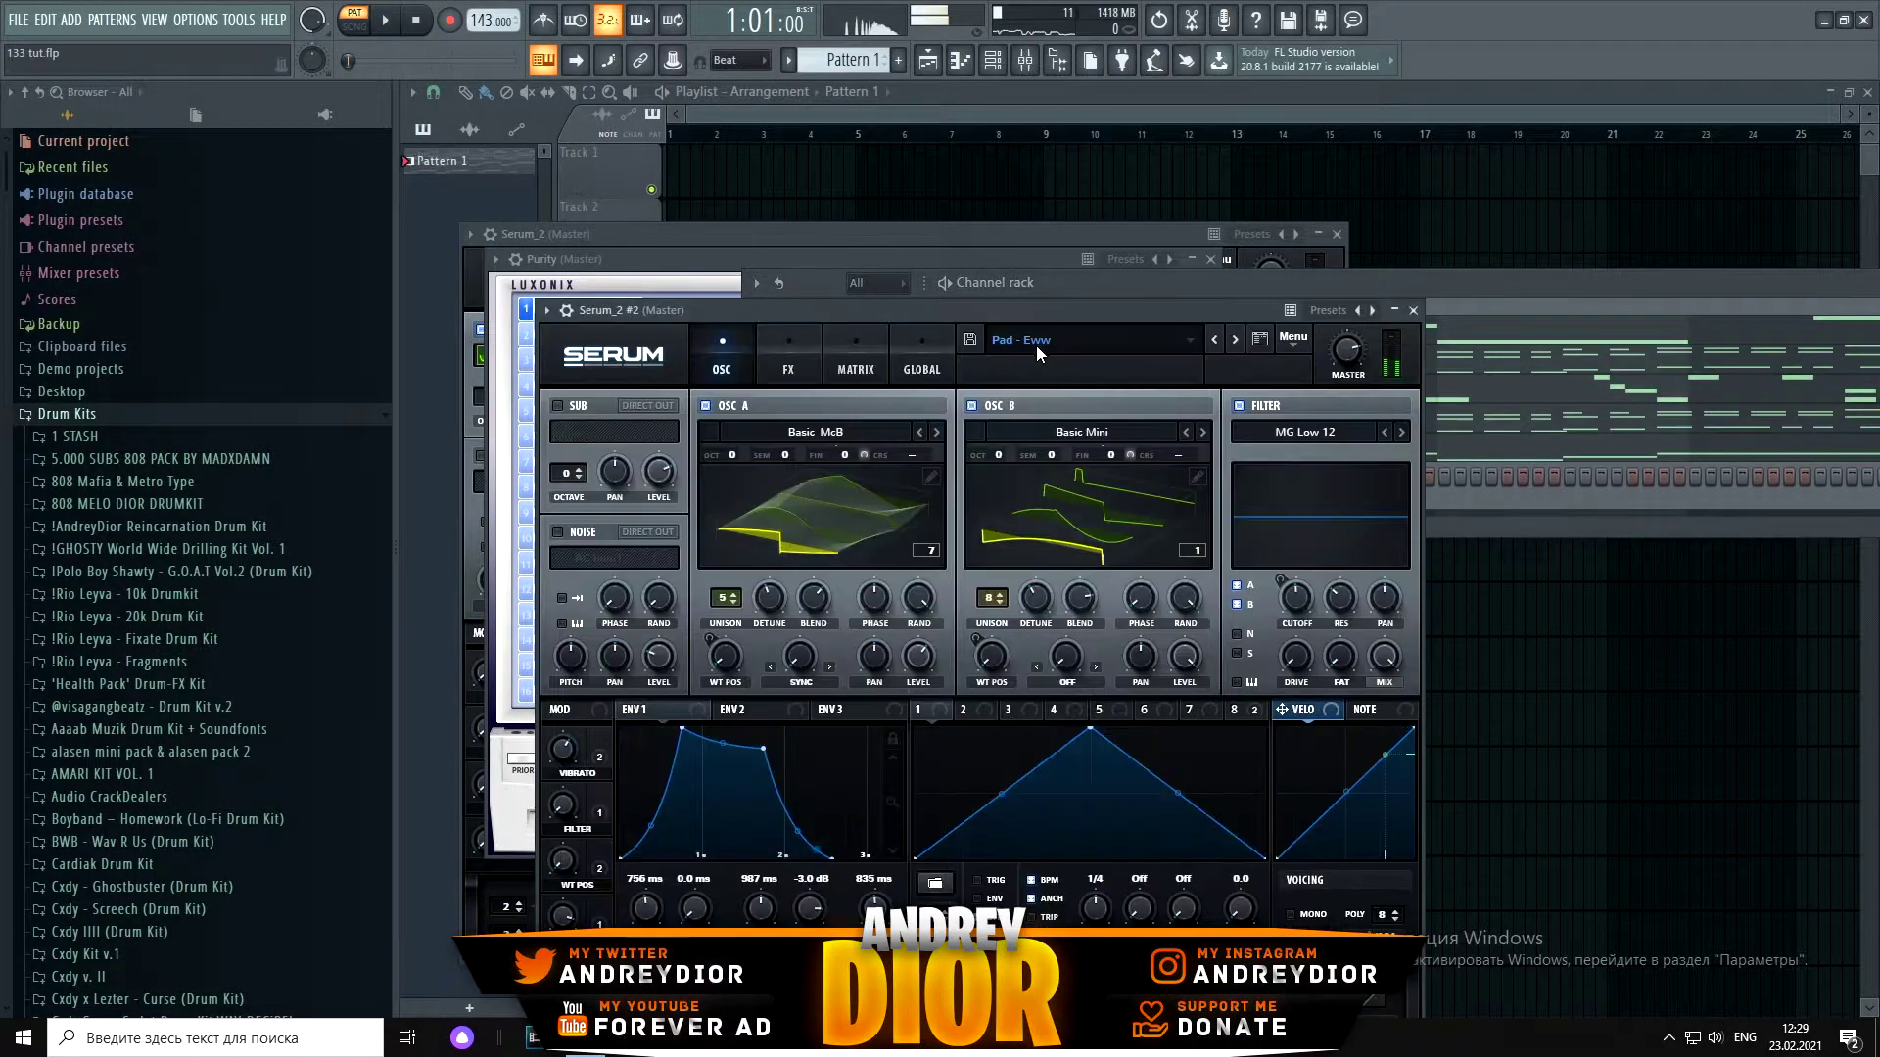
{"action": "left_click", "coordinate": [1216, 338]}
{"action": "left_click", "coordinate": [1471, 280]}
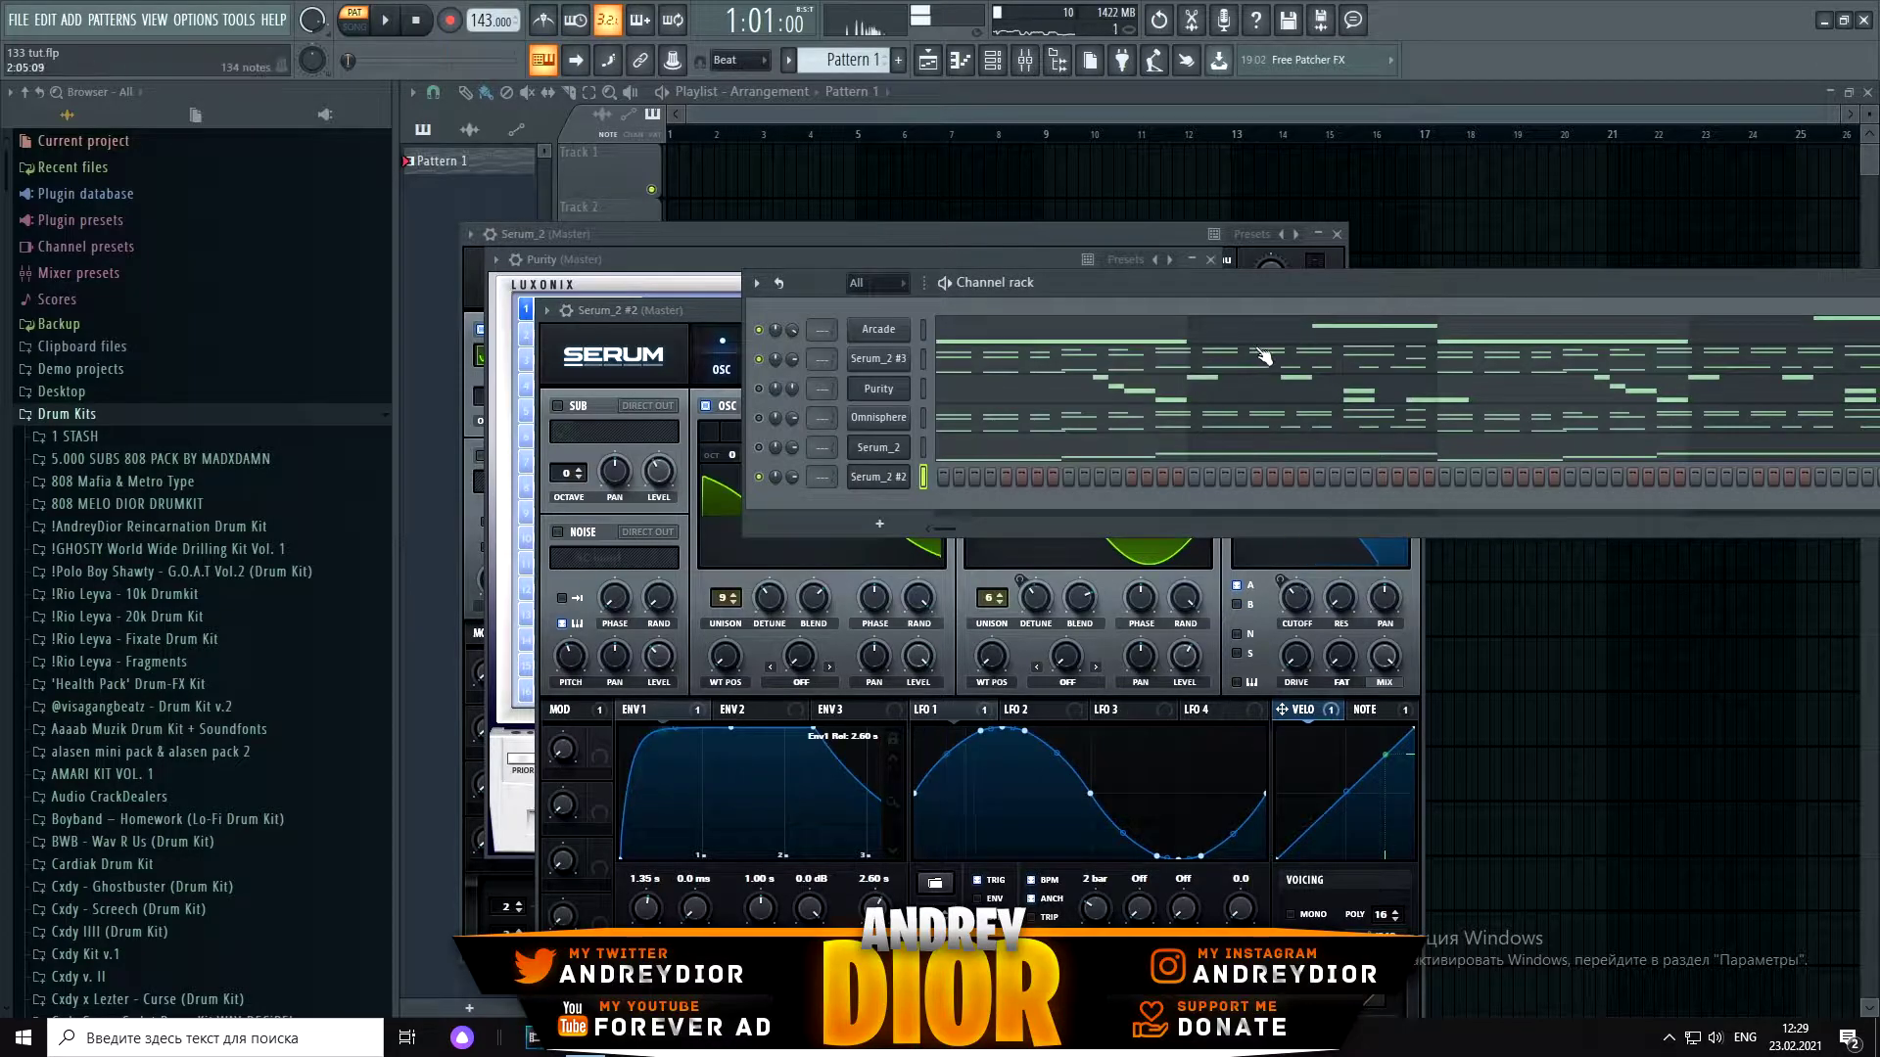
Step: Copy the chord melody pattern of the other channels into the Serum_2 #2 channel
{"action": "right_click", "coordinate": [896, 473]}
{"action": "left_click", "coordinate": [917, 472]}
{"action": "key", "text": "Escape"}
{"action": "left_click", "coordinate": [923, 476]}
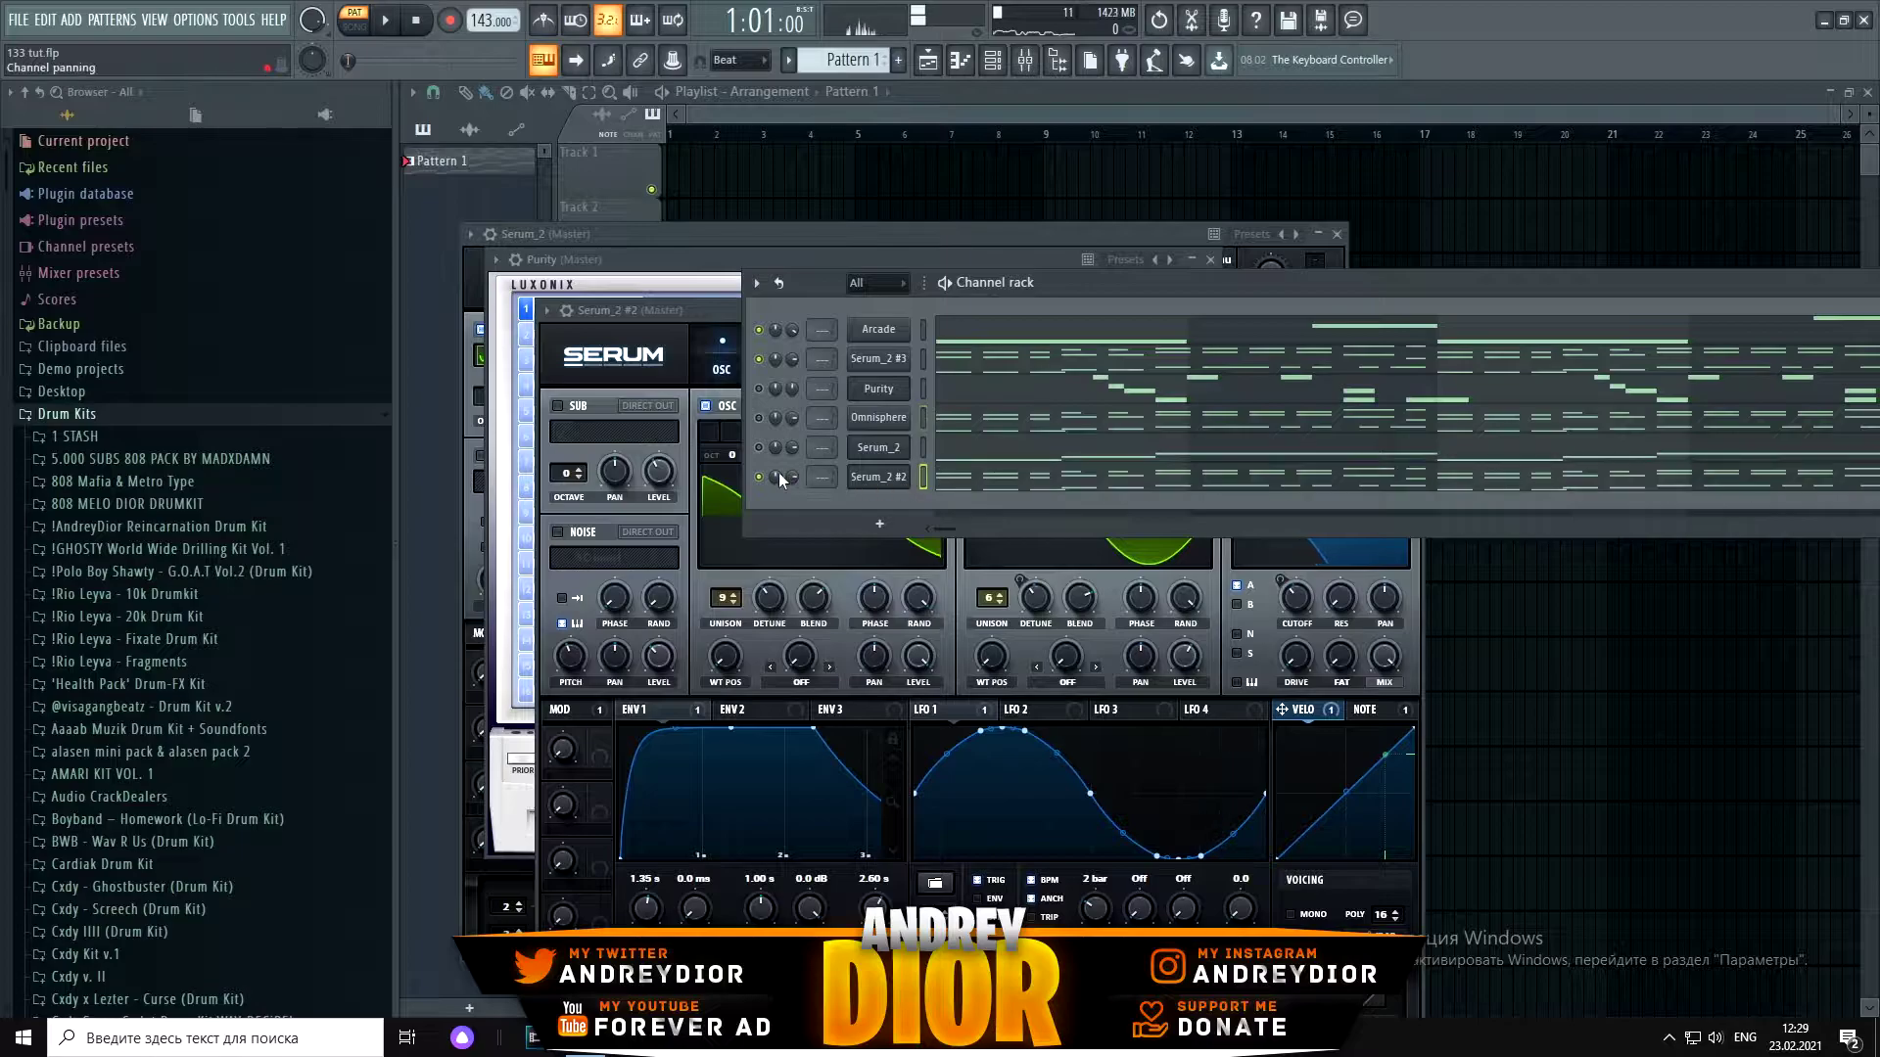
Step: Rework the Serum_2 #2 notes into four bars of sustained chords in its piano roll and play them back
{"action": "right_click", "coordinate": [865, 480]}
{"action": "left_click", "coordinate": [926, 472]}
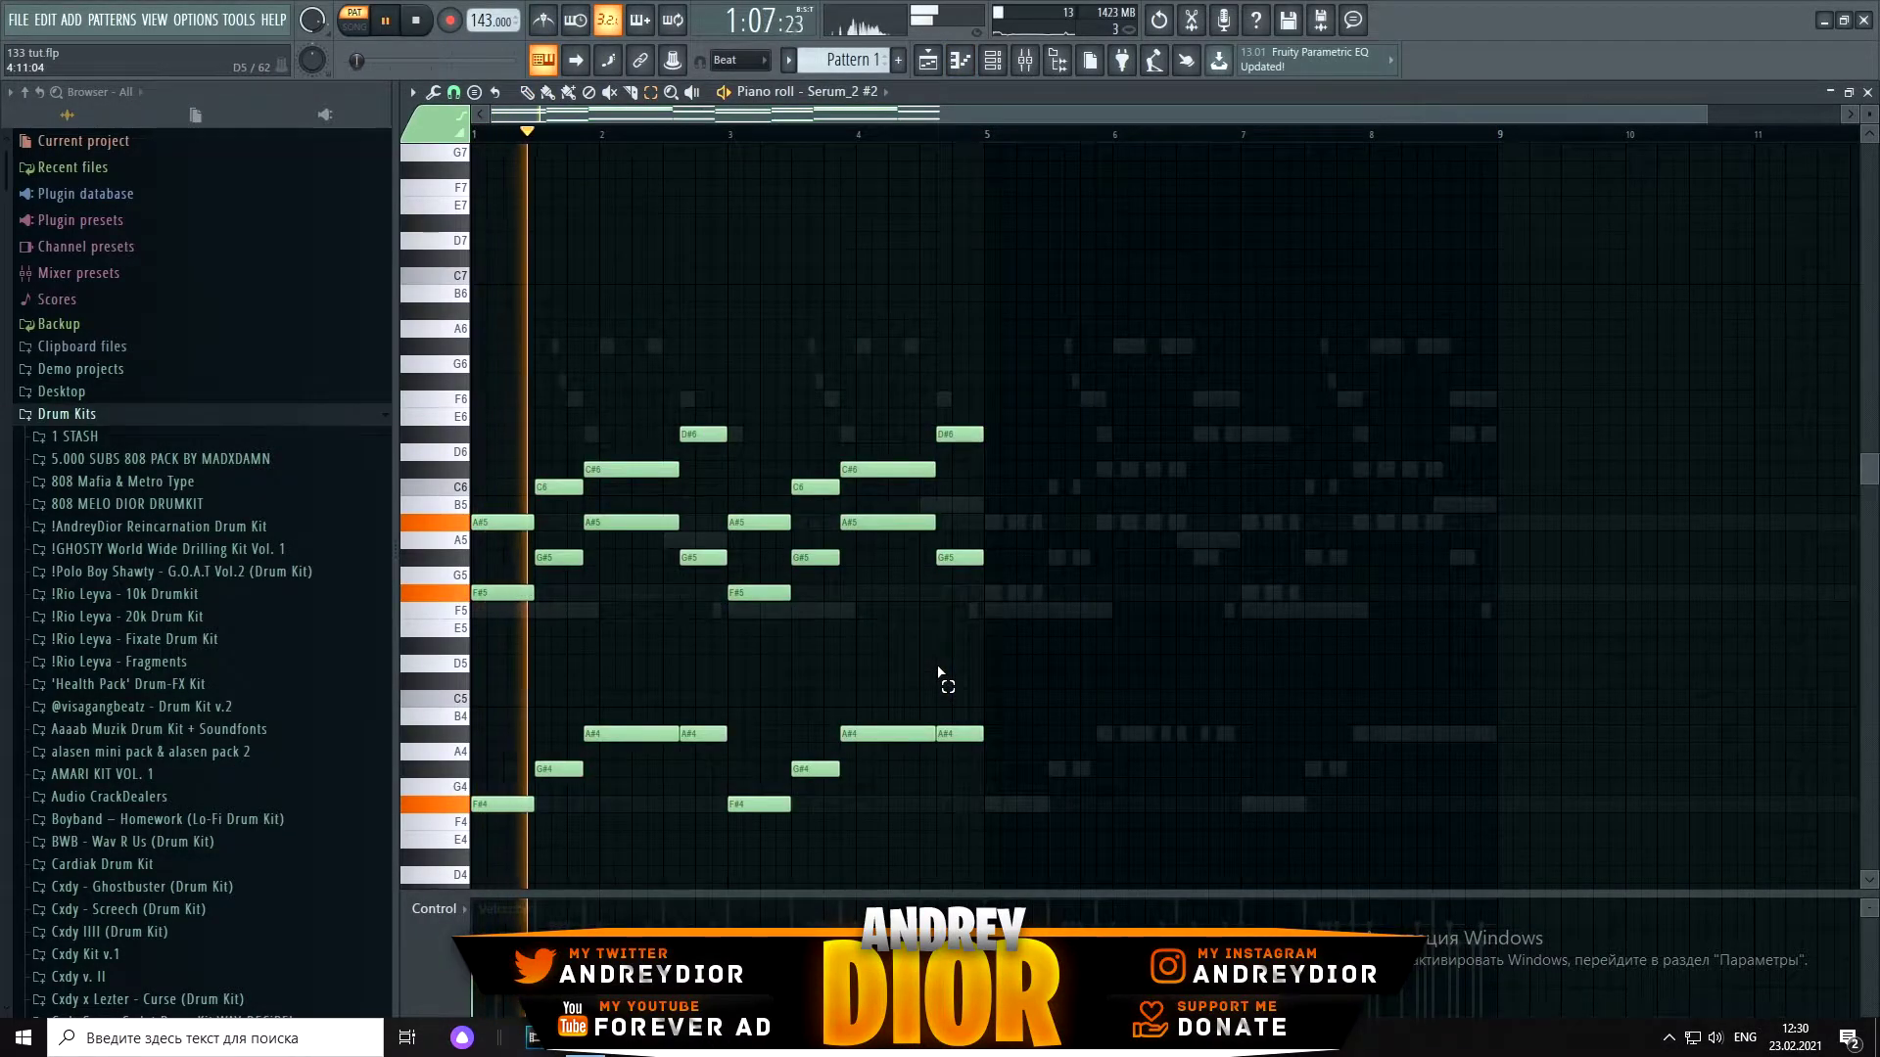
{"action": "key", "text": "ctrl+a"}
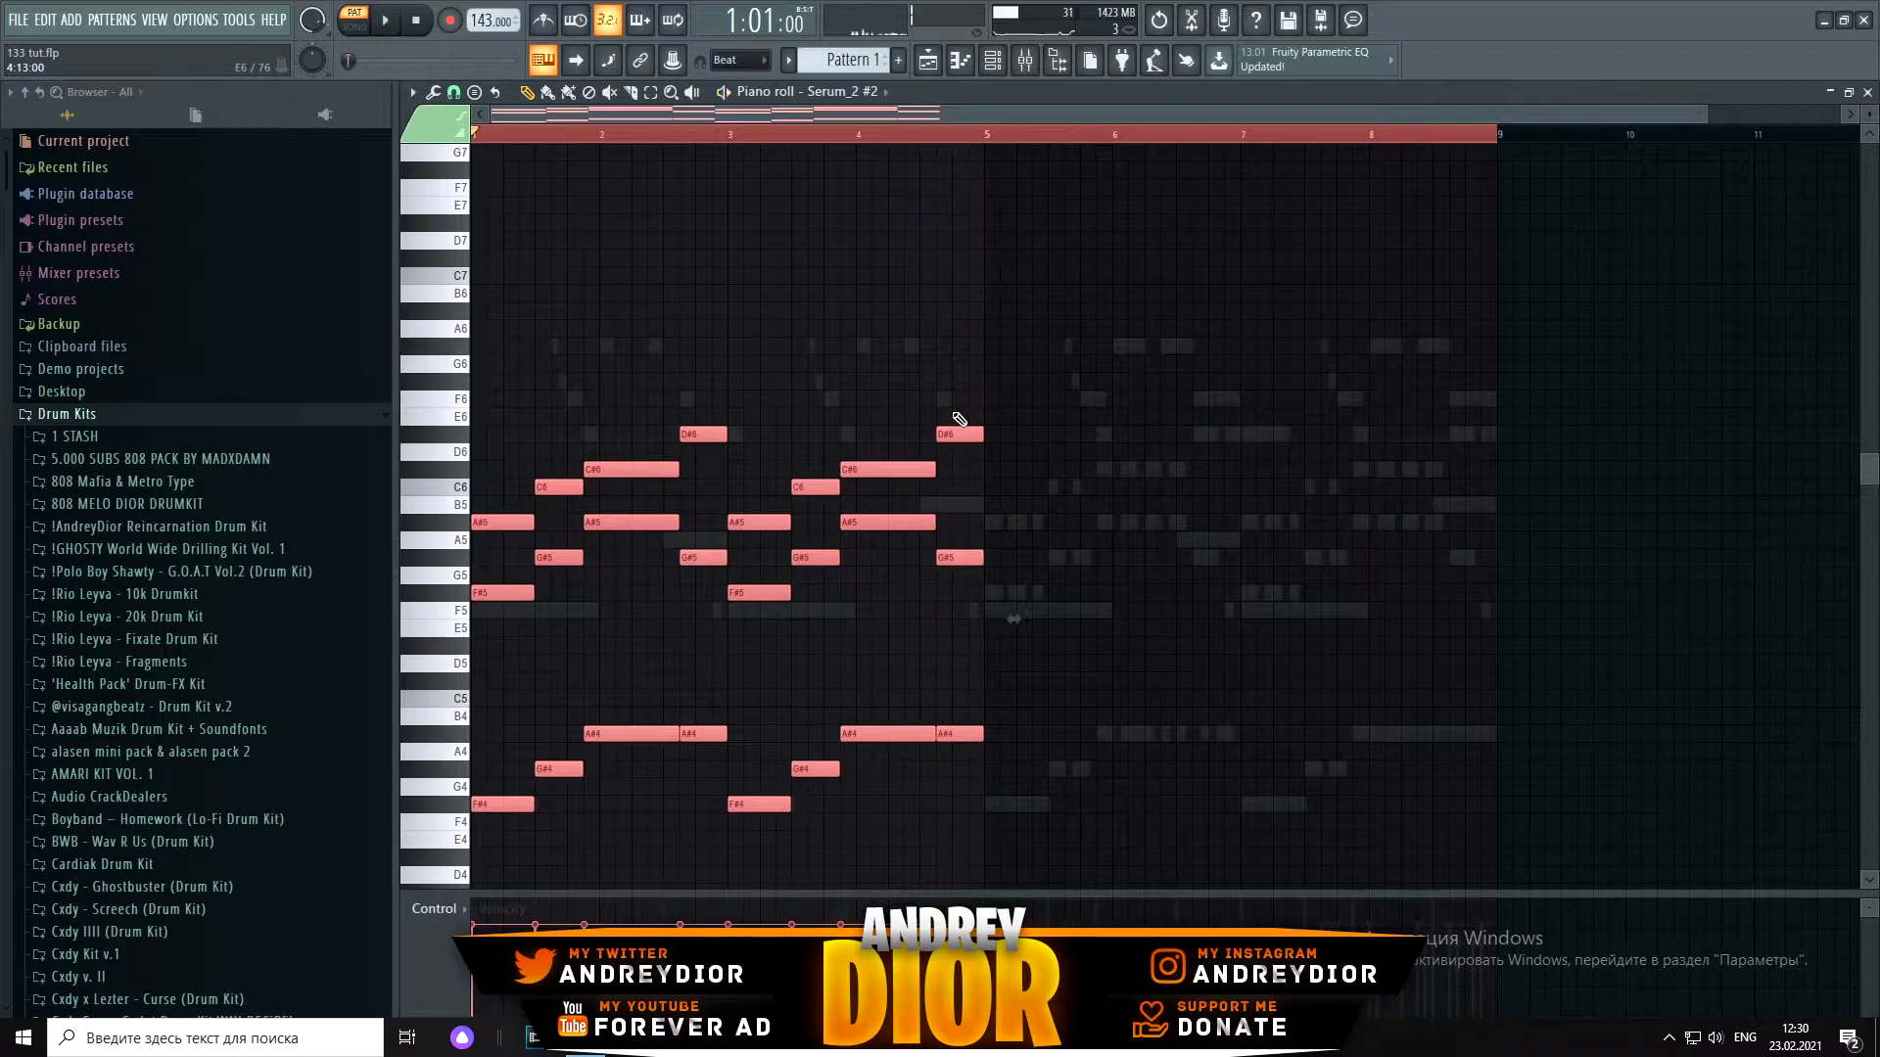
{"action": "key", "text": "Escape"}
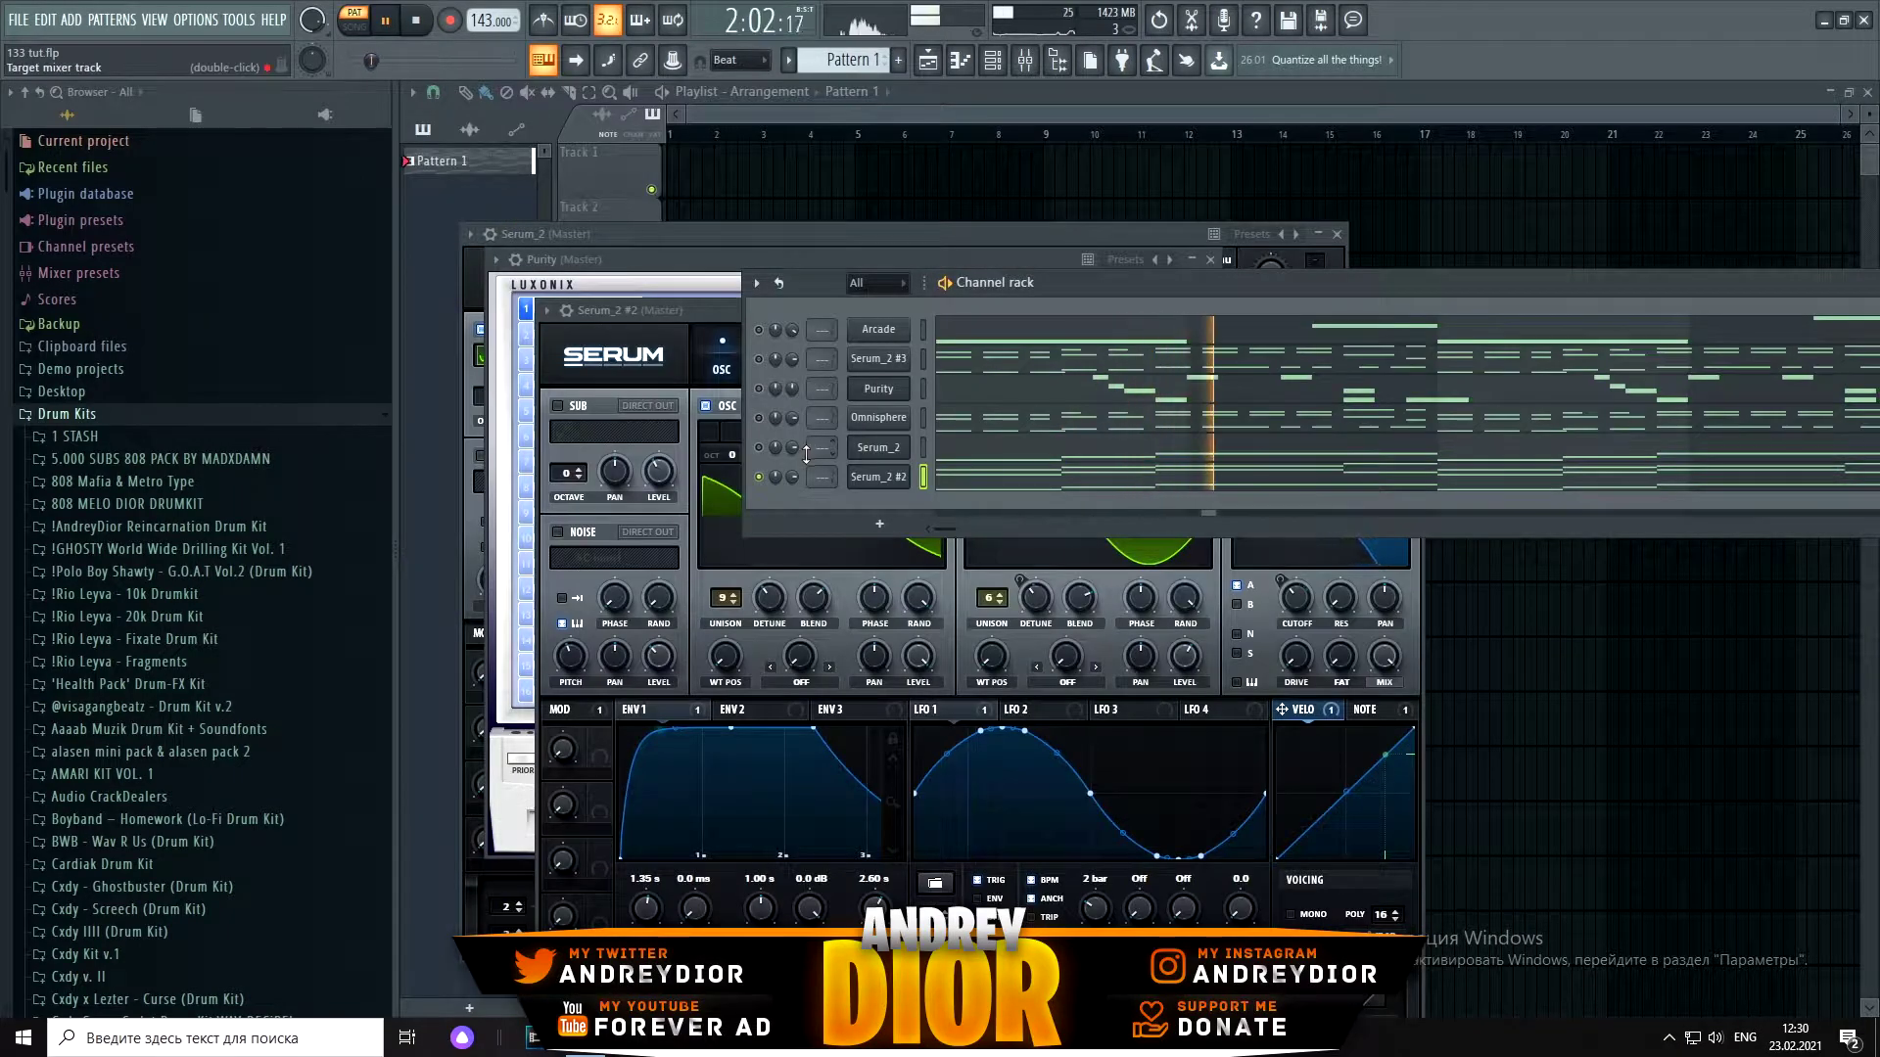
Step: Compare the sustained Serum_2 #2 chords with the Serum_2 #3 melody in their piano rolls
{"action": "right_click", "coordinate": [901, 468]}
{"action": "left_click", "coordinate": [922, 472]}
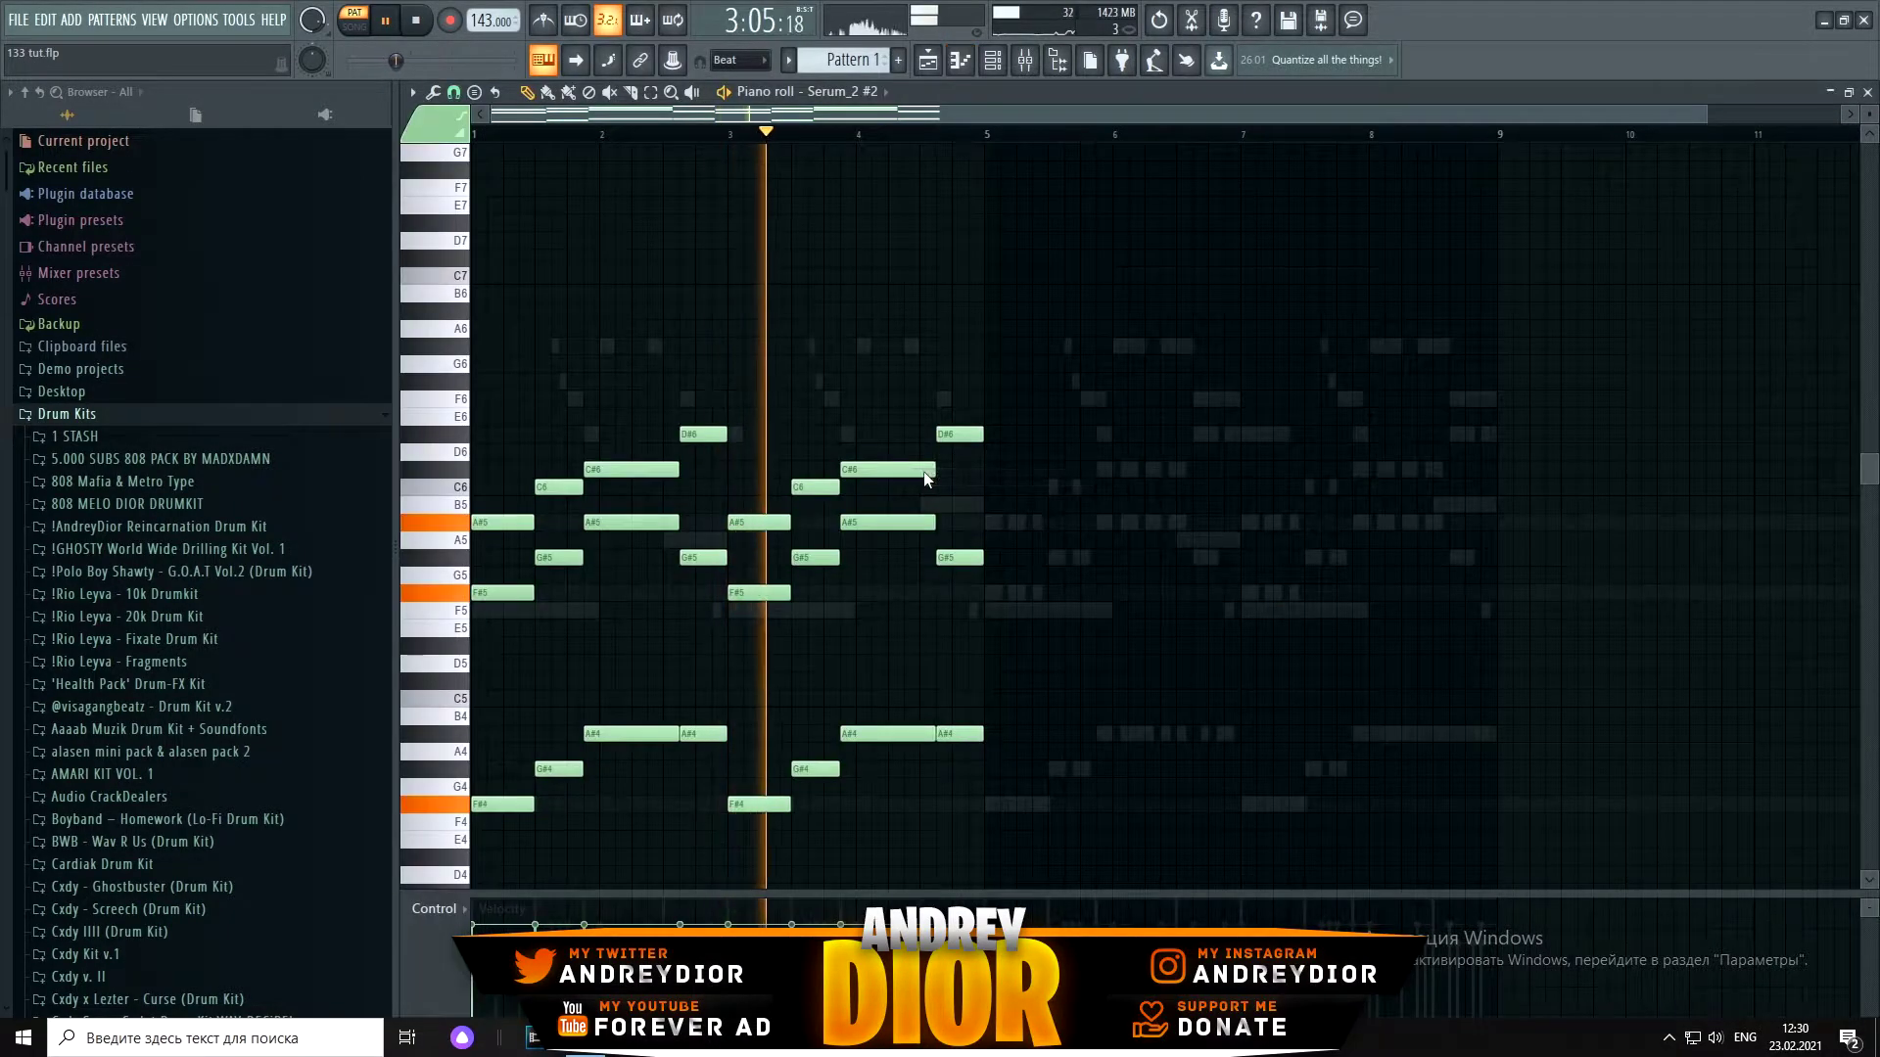
{"action": "key", "text": "F7"}
{"action": "right_click", "coordinate": [884, 358]}
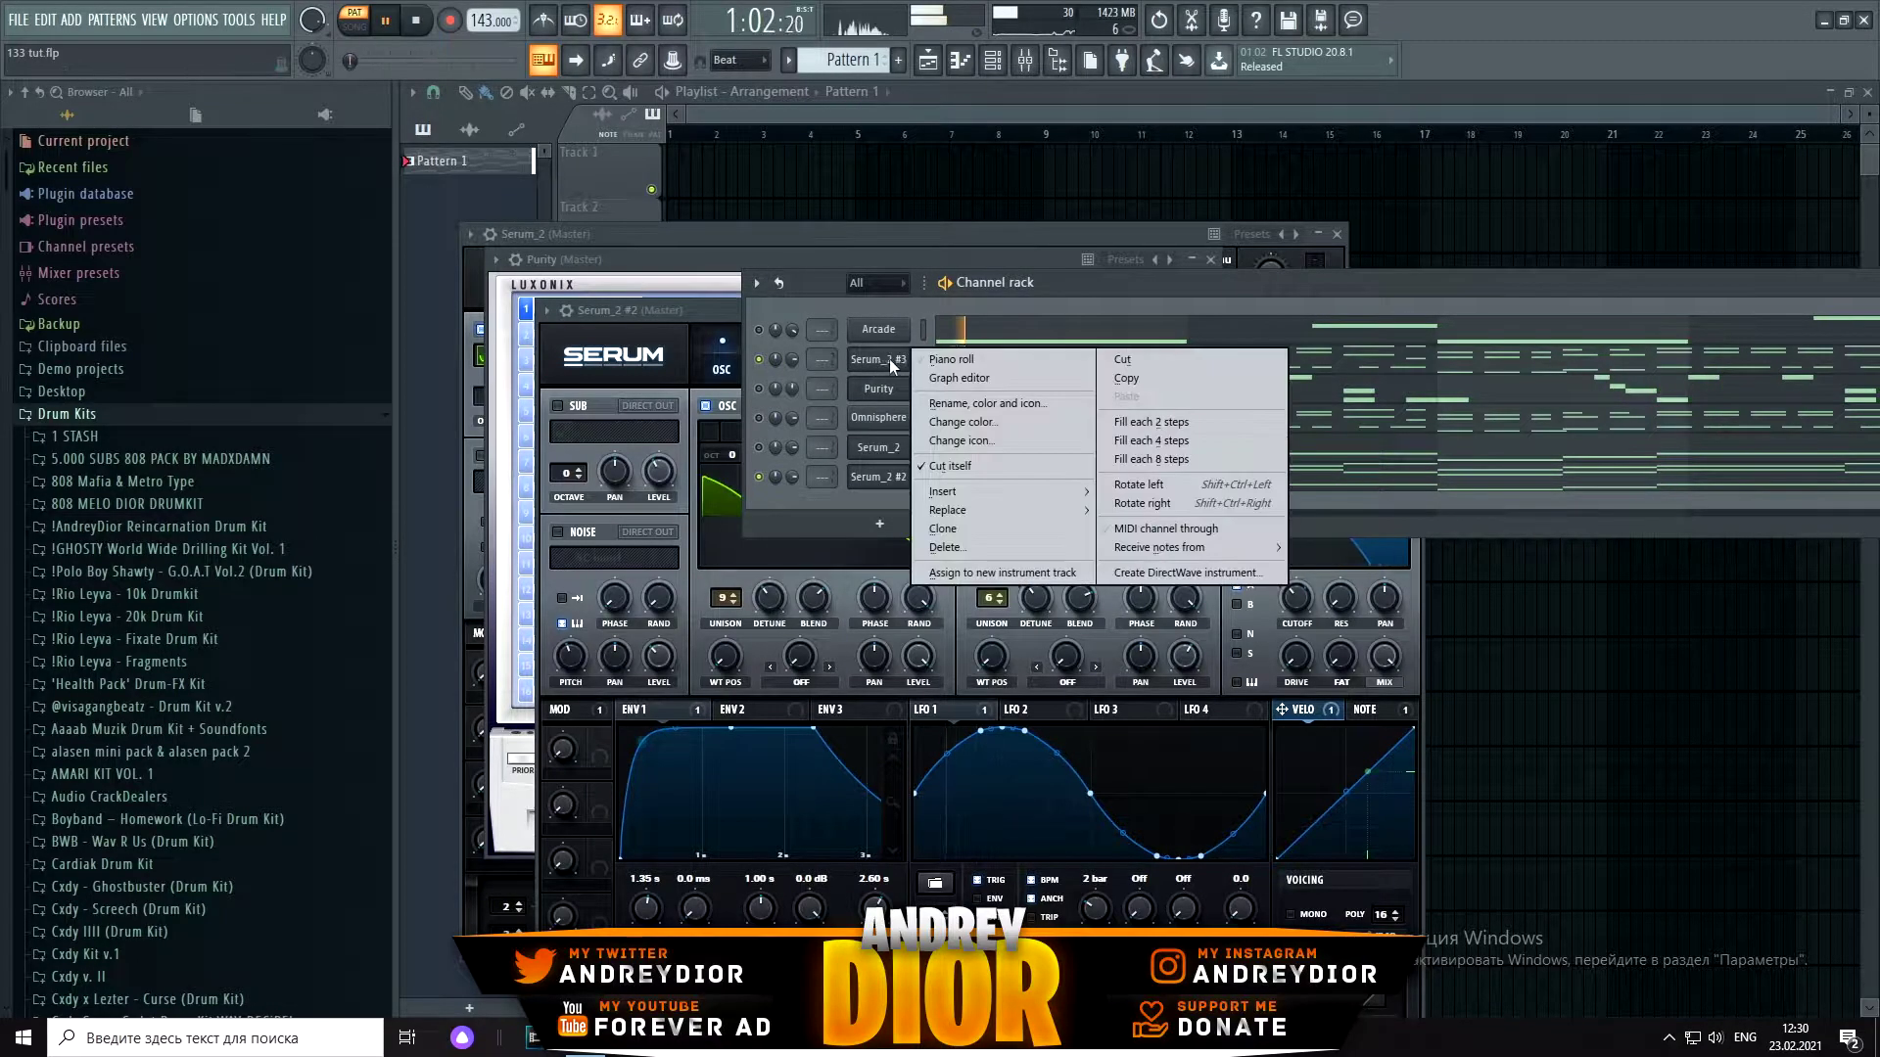
{"action": "left_click", "coordinate": [930, 360]}
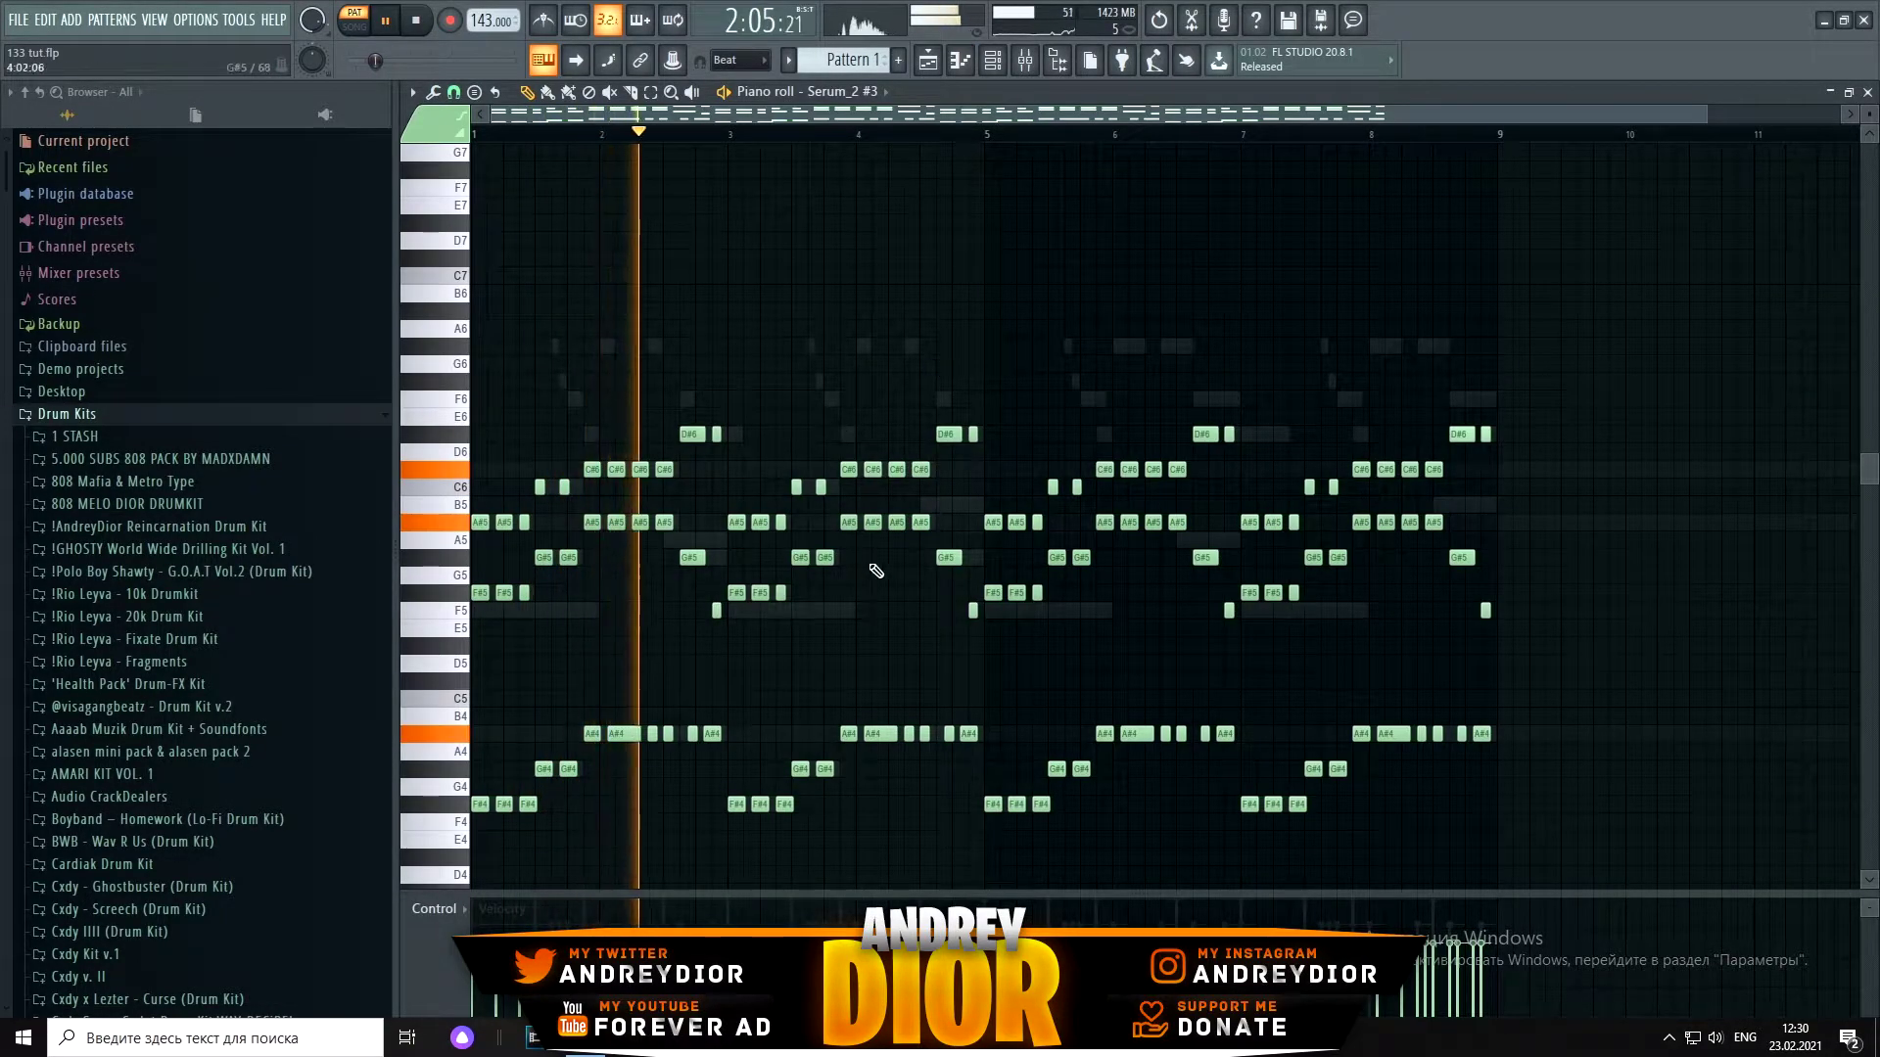
{"action": "key", "text": "F7"}
Step: Duplicate the four-bar chord progression of Serum_2 #2 into bars 5 to 8 in its piano roll
{"action": "right_click", "coordinate": [896, 476]}
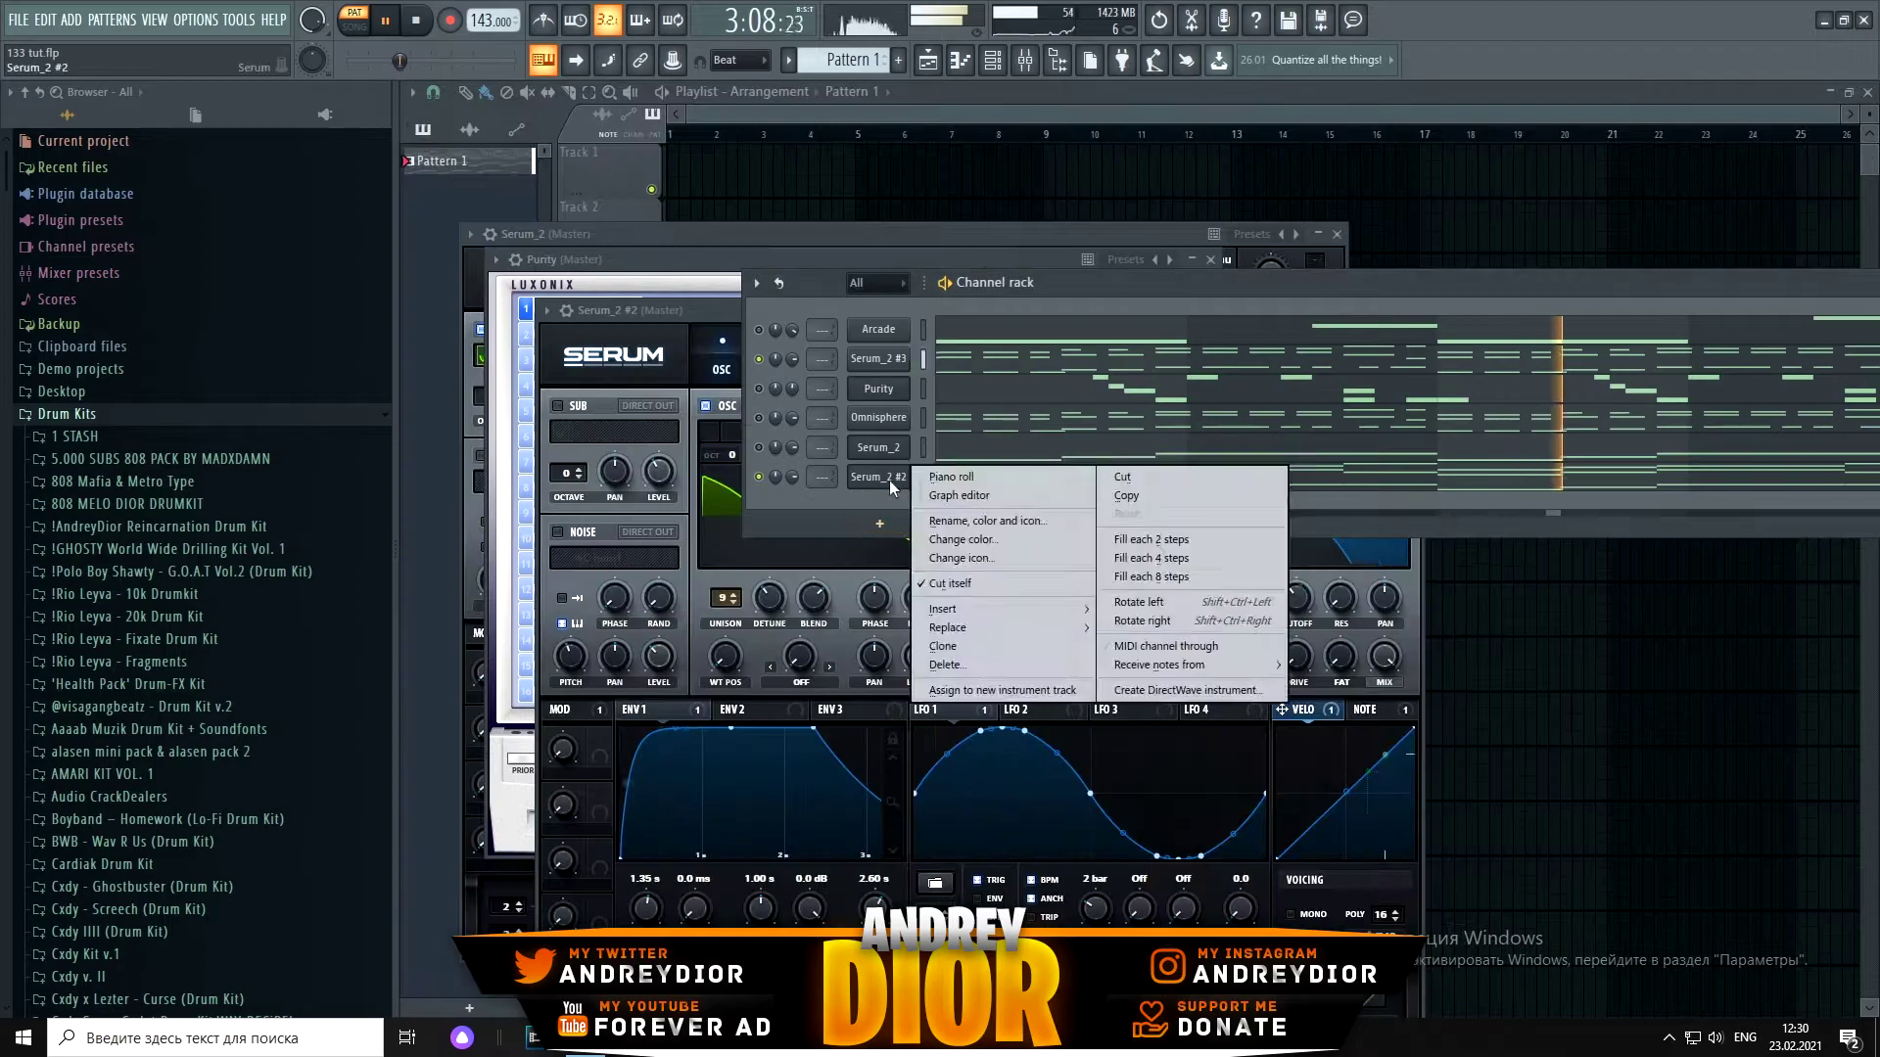
{"action": "left_click", "coordinate": [926, 478]}
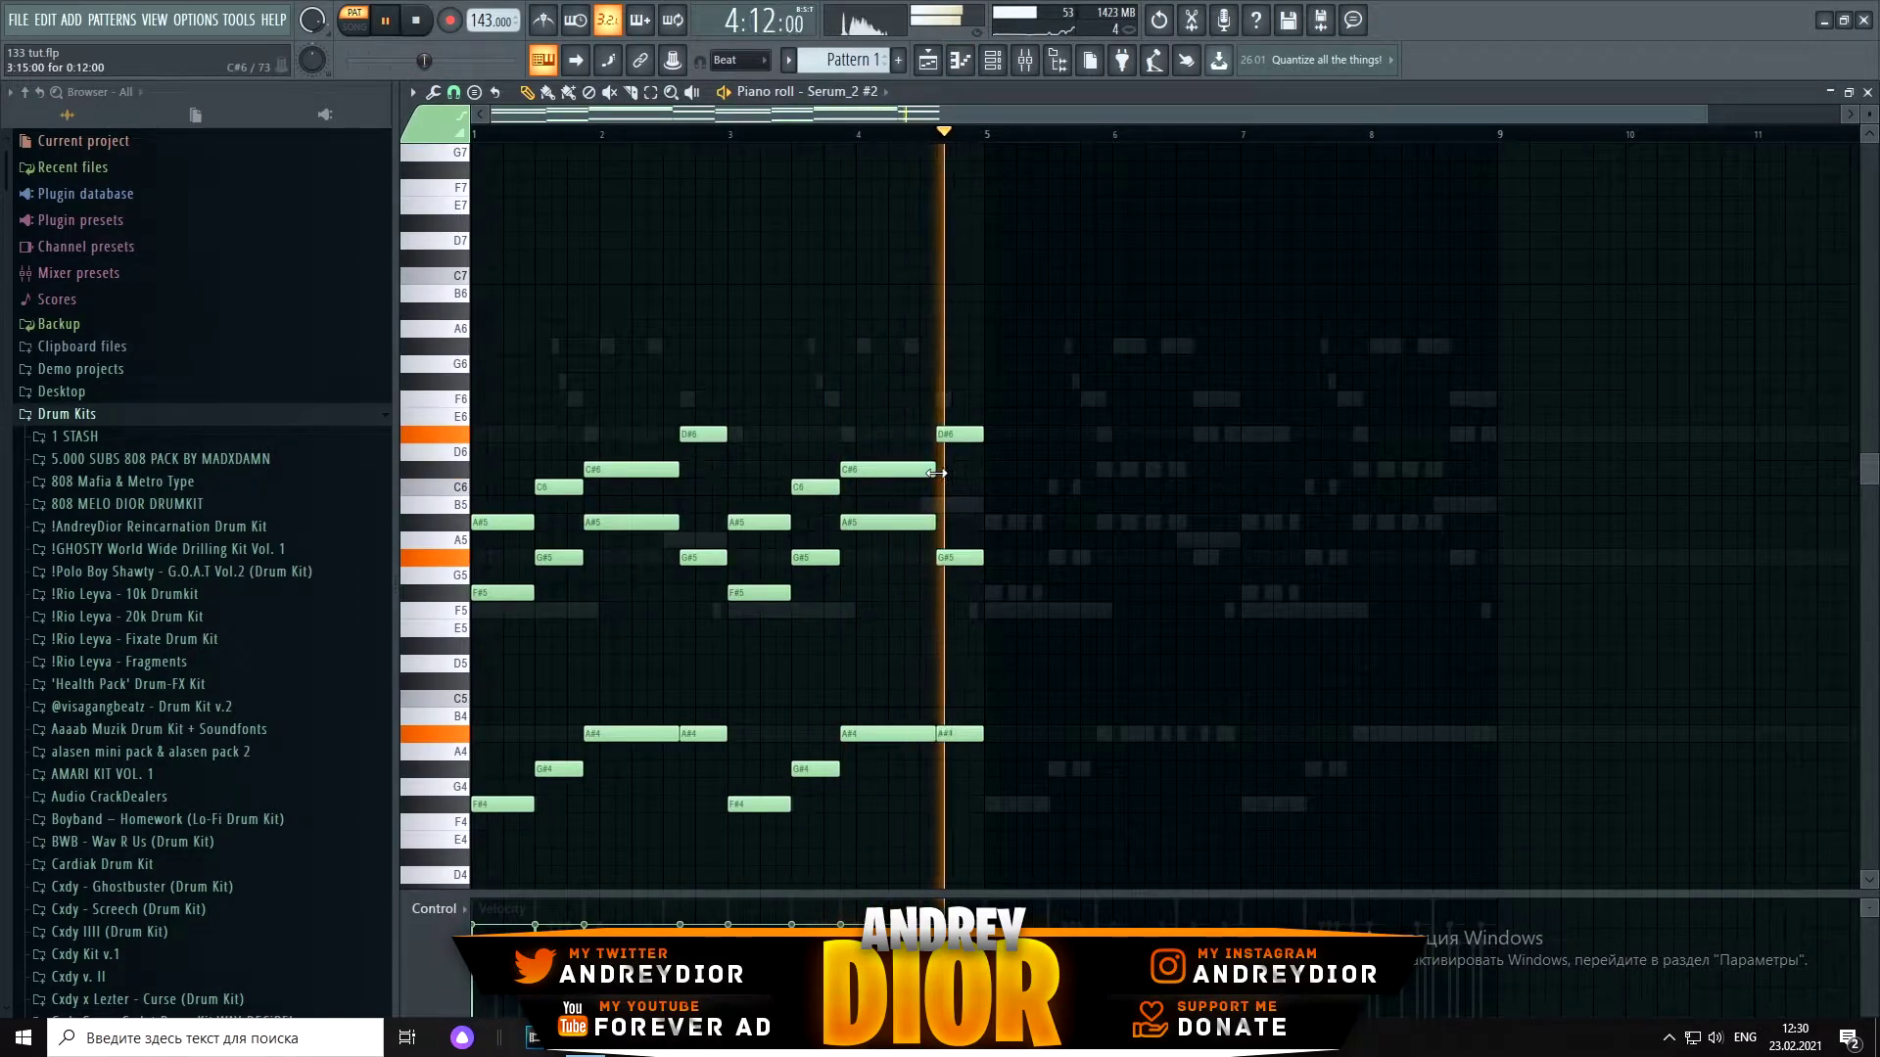
{"action": "key", "text": "ctrl+b"}
{"action": "key", "text": "ctrl+d"}
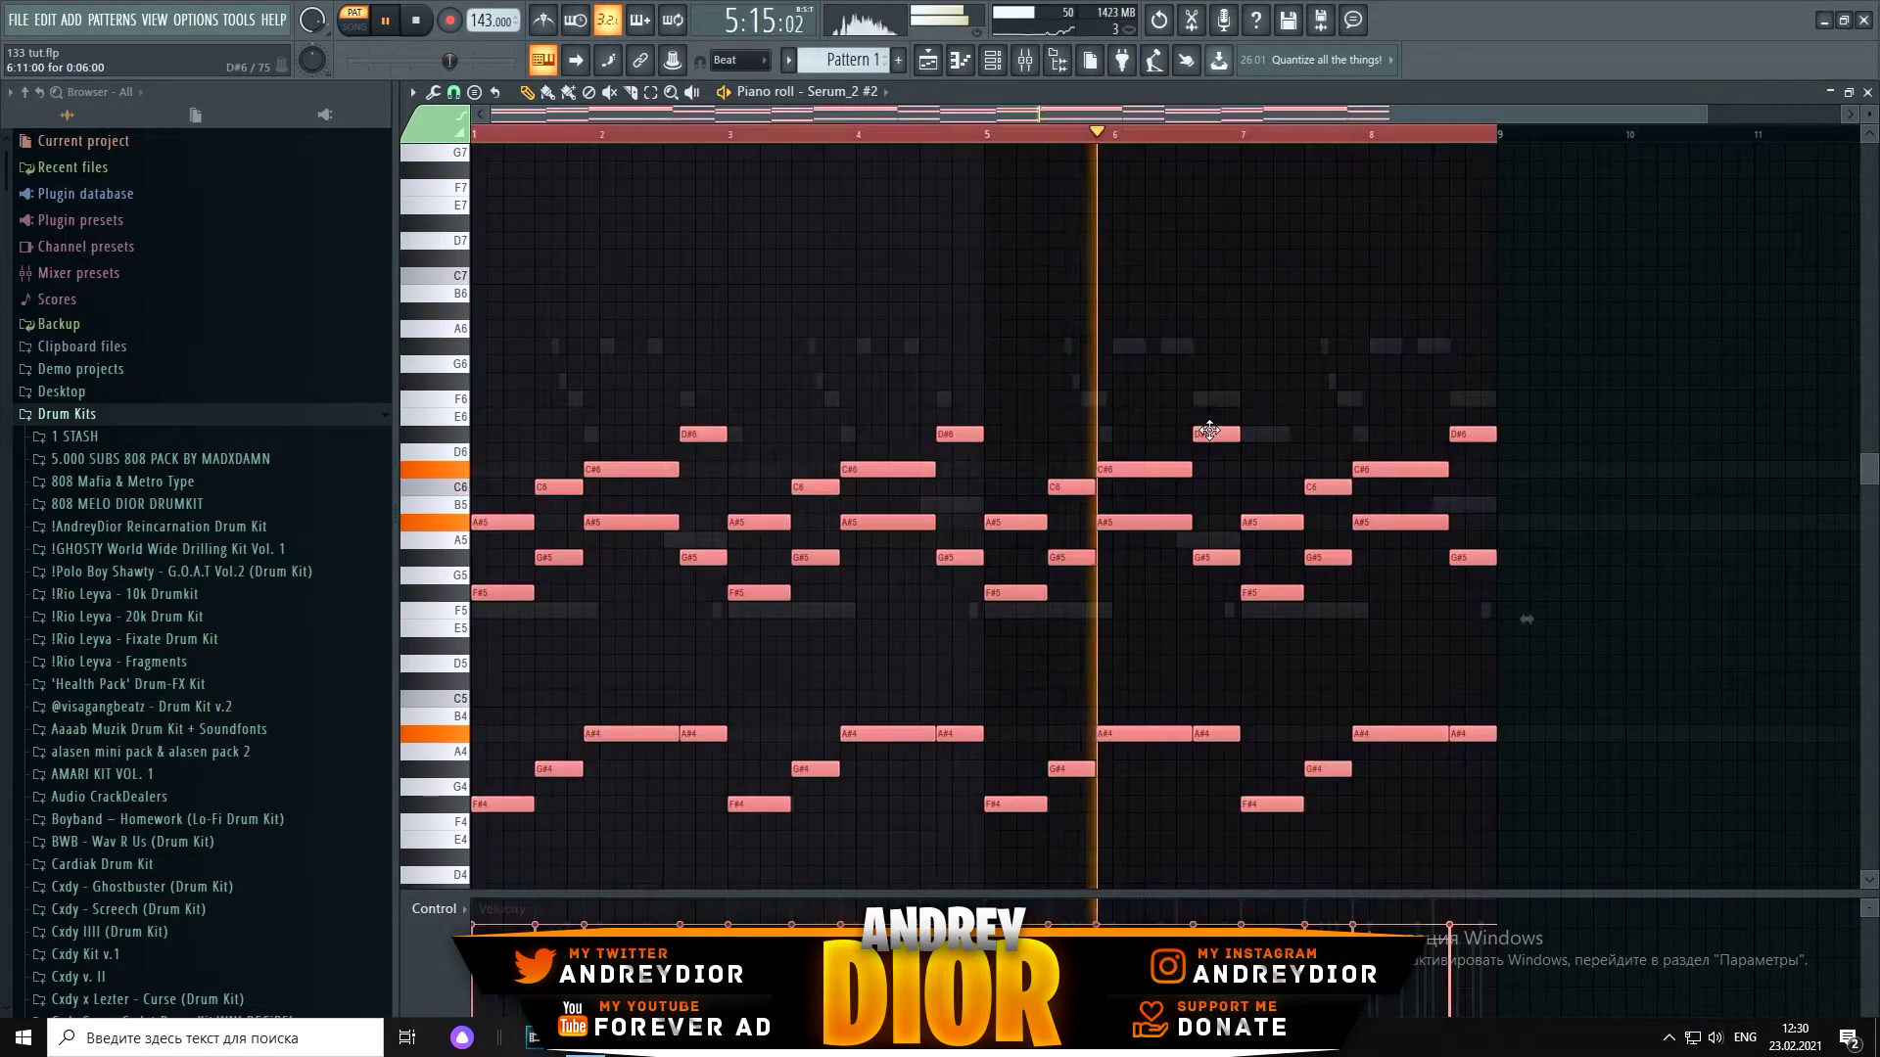
Step: Add the [PBS] Official Trap Clp_2 sample from the drum kit browser as a new channel
{"action": "key", "text": "space"}
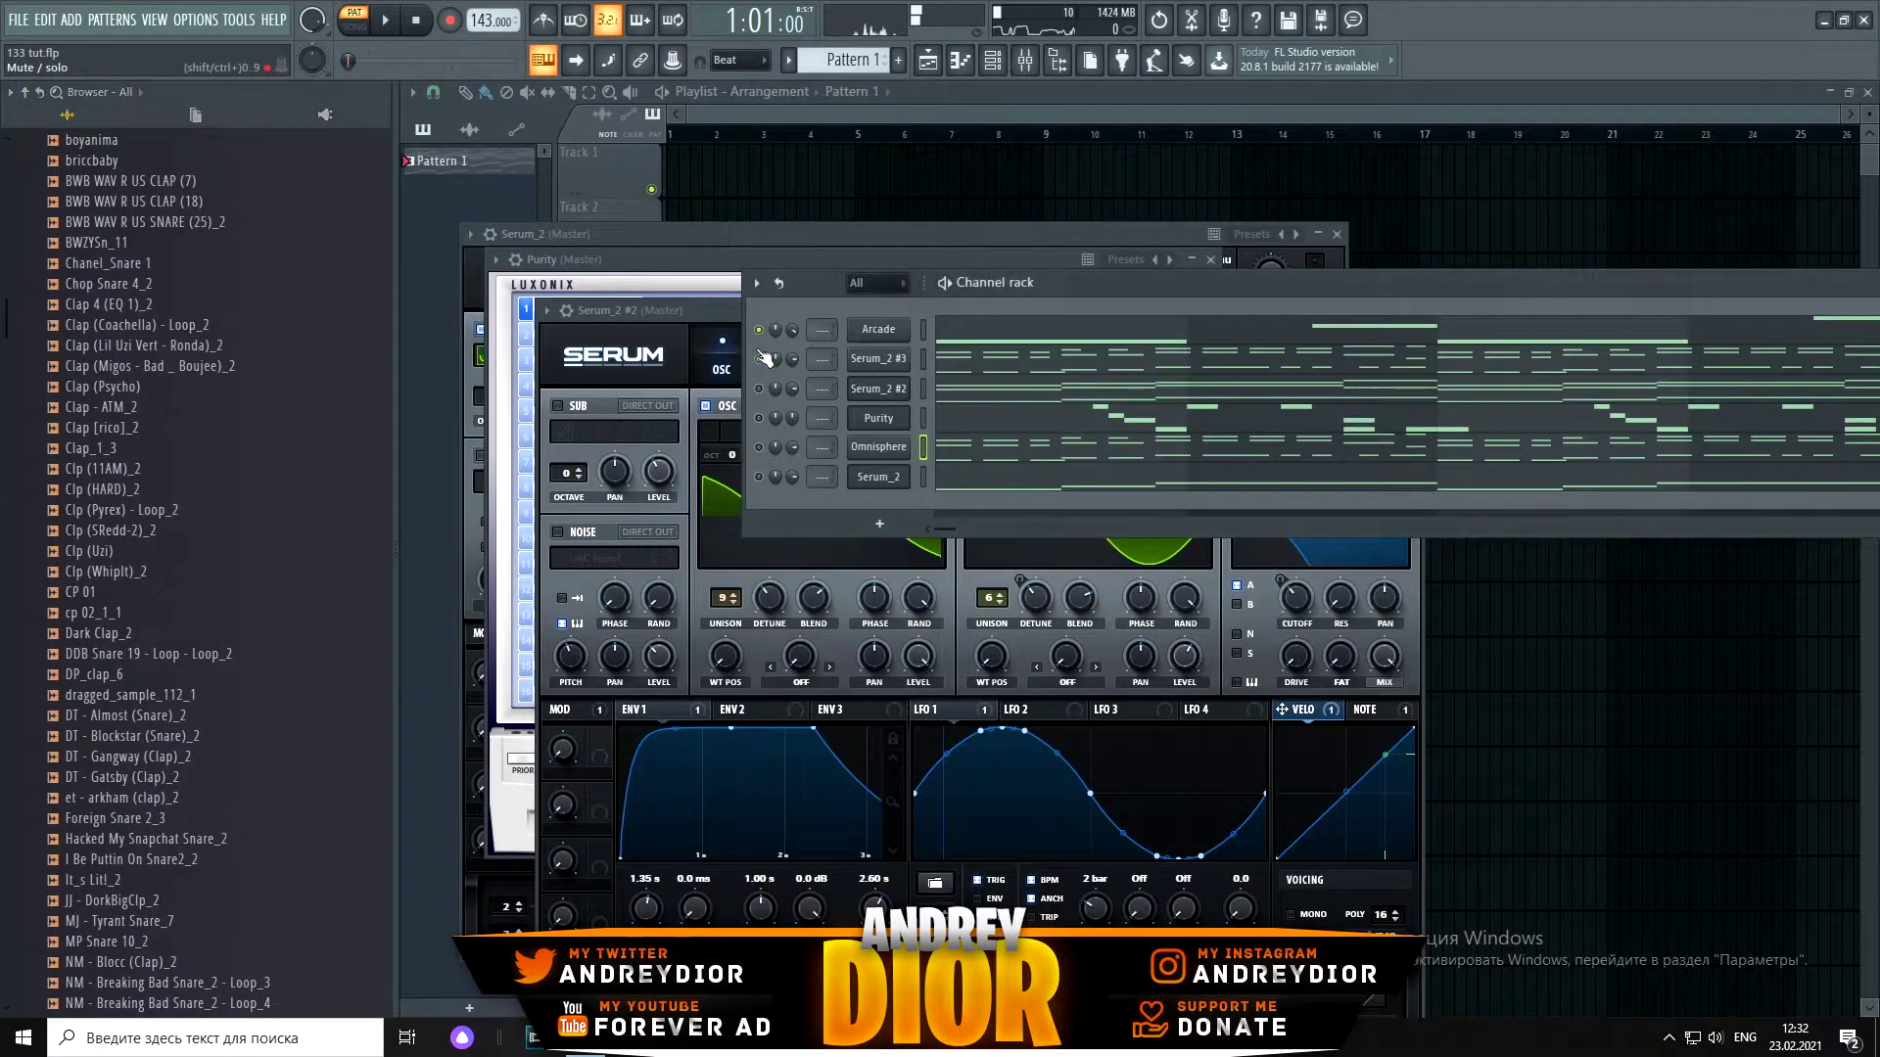
{"action": "scroll", "coordinate": [137, 546], "scroll_direction": "down", "scroll_amount": 15}
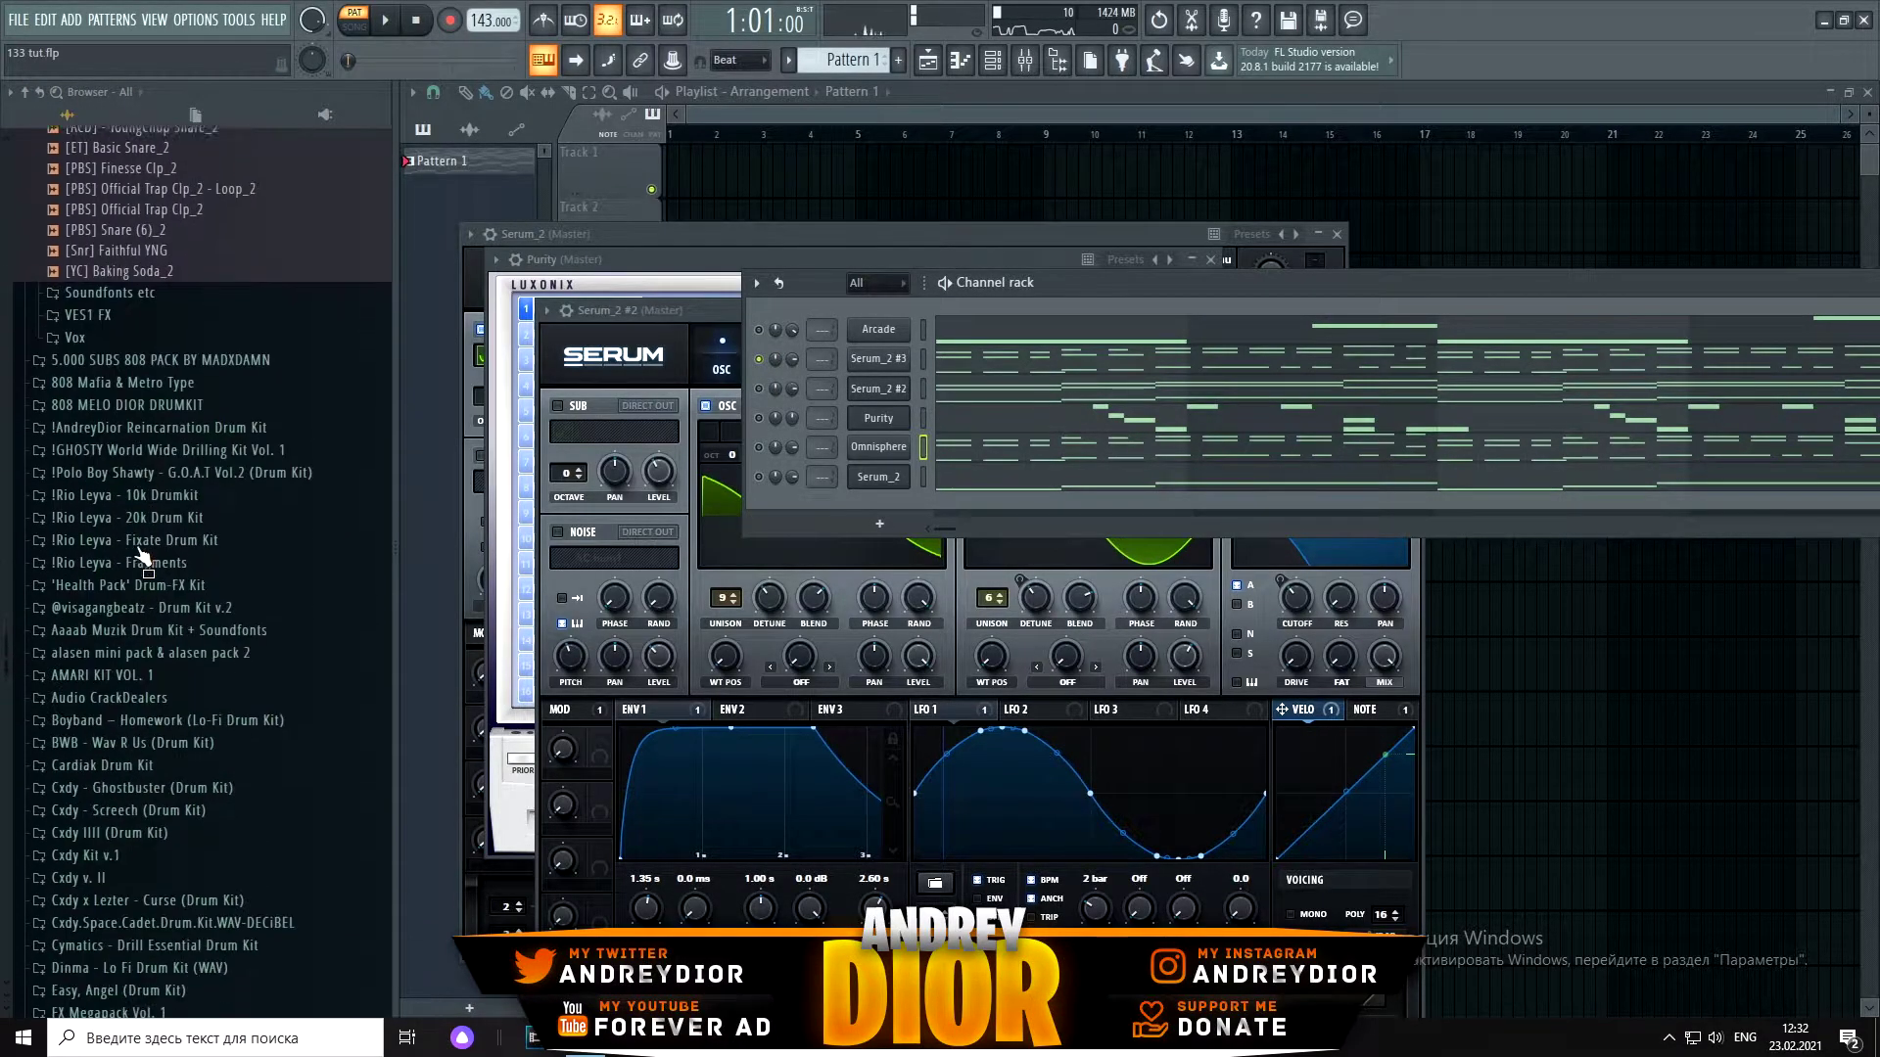
{"action": "right_click", "coordinate": [169, 569]}
{"action": "left_click", "coordinate": [259, 659]}
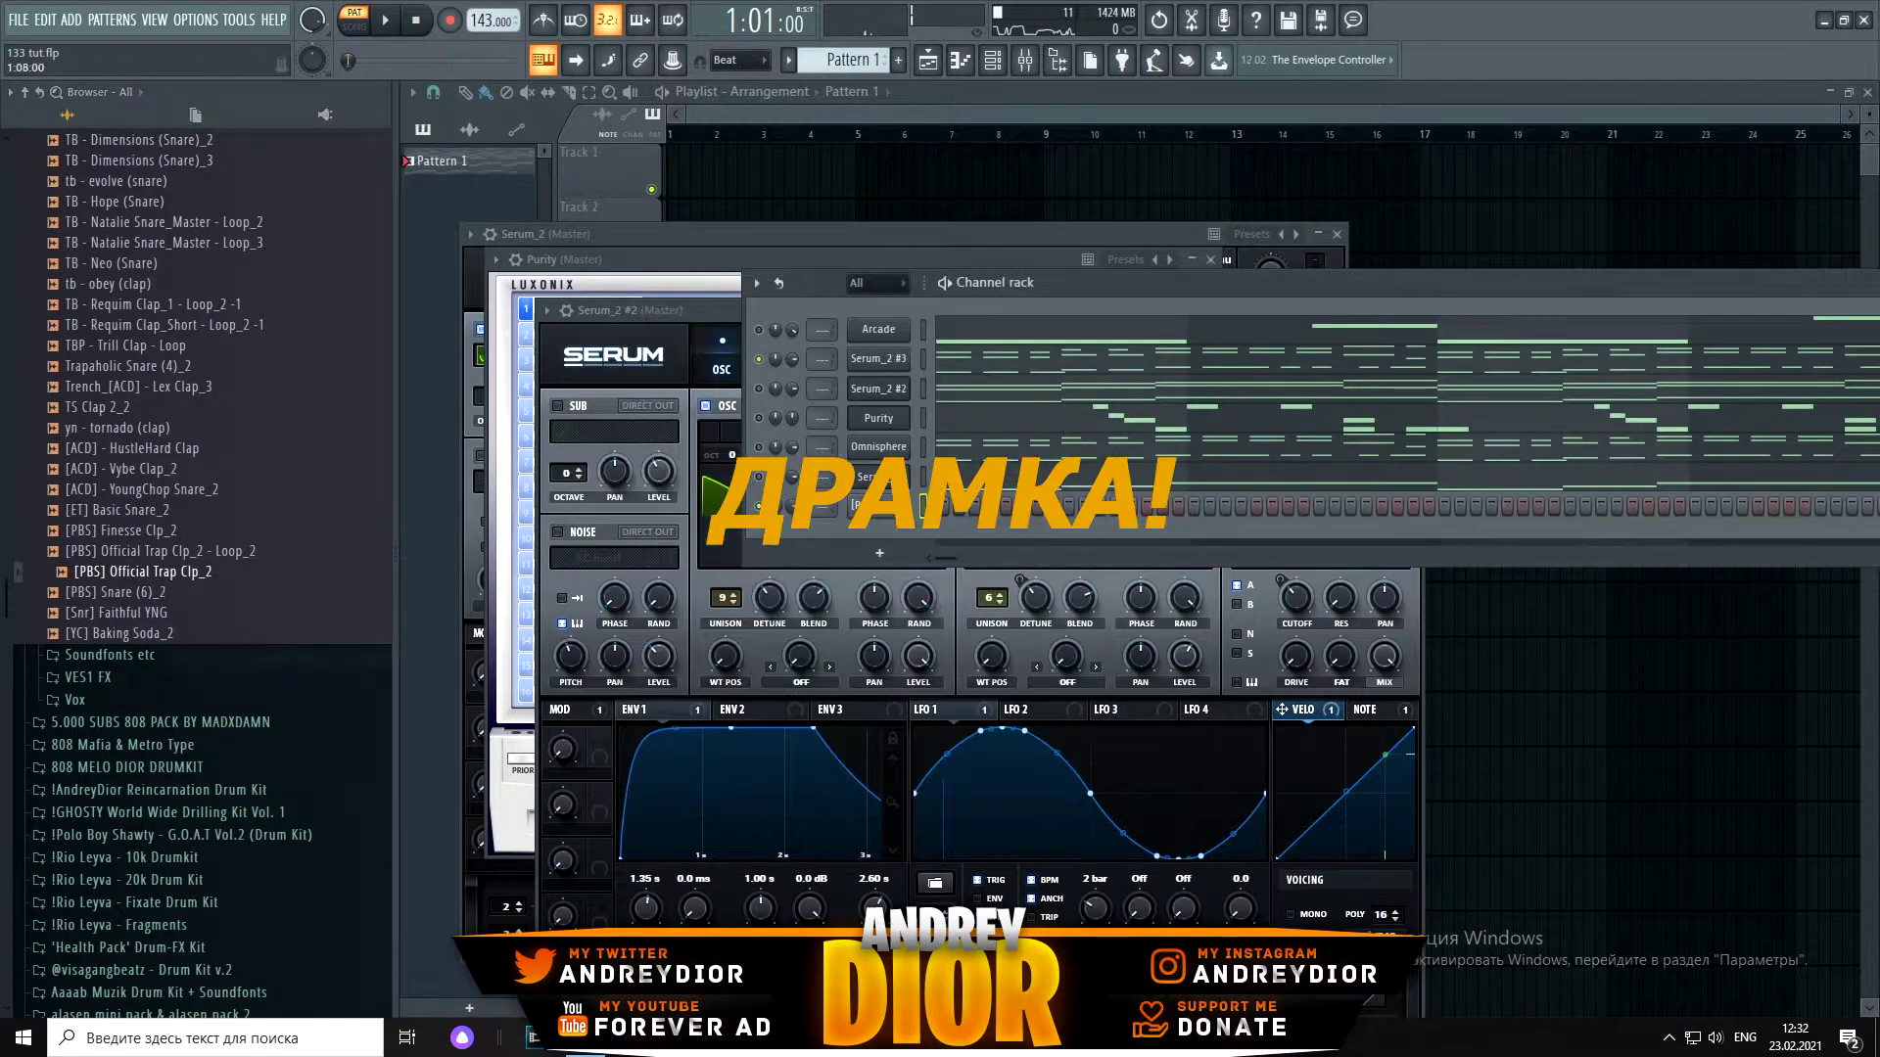
Step: Place short C5 claps on the third beat of each bar in the [PBS] Official Trap Clp_2 piano roll
{"action": "key", "text": "space"}
{"action": "right_click", "coordinate": [899, 497]}
{"action": "left_click", "coordinate": [920, 501]}
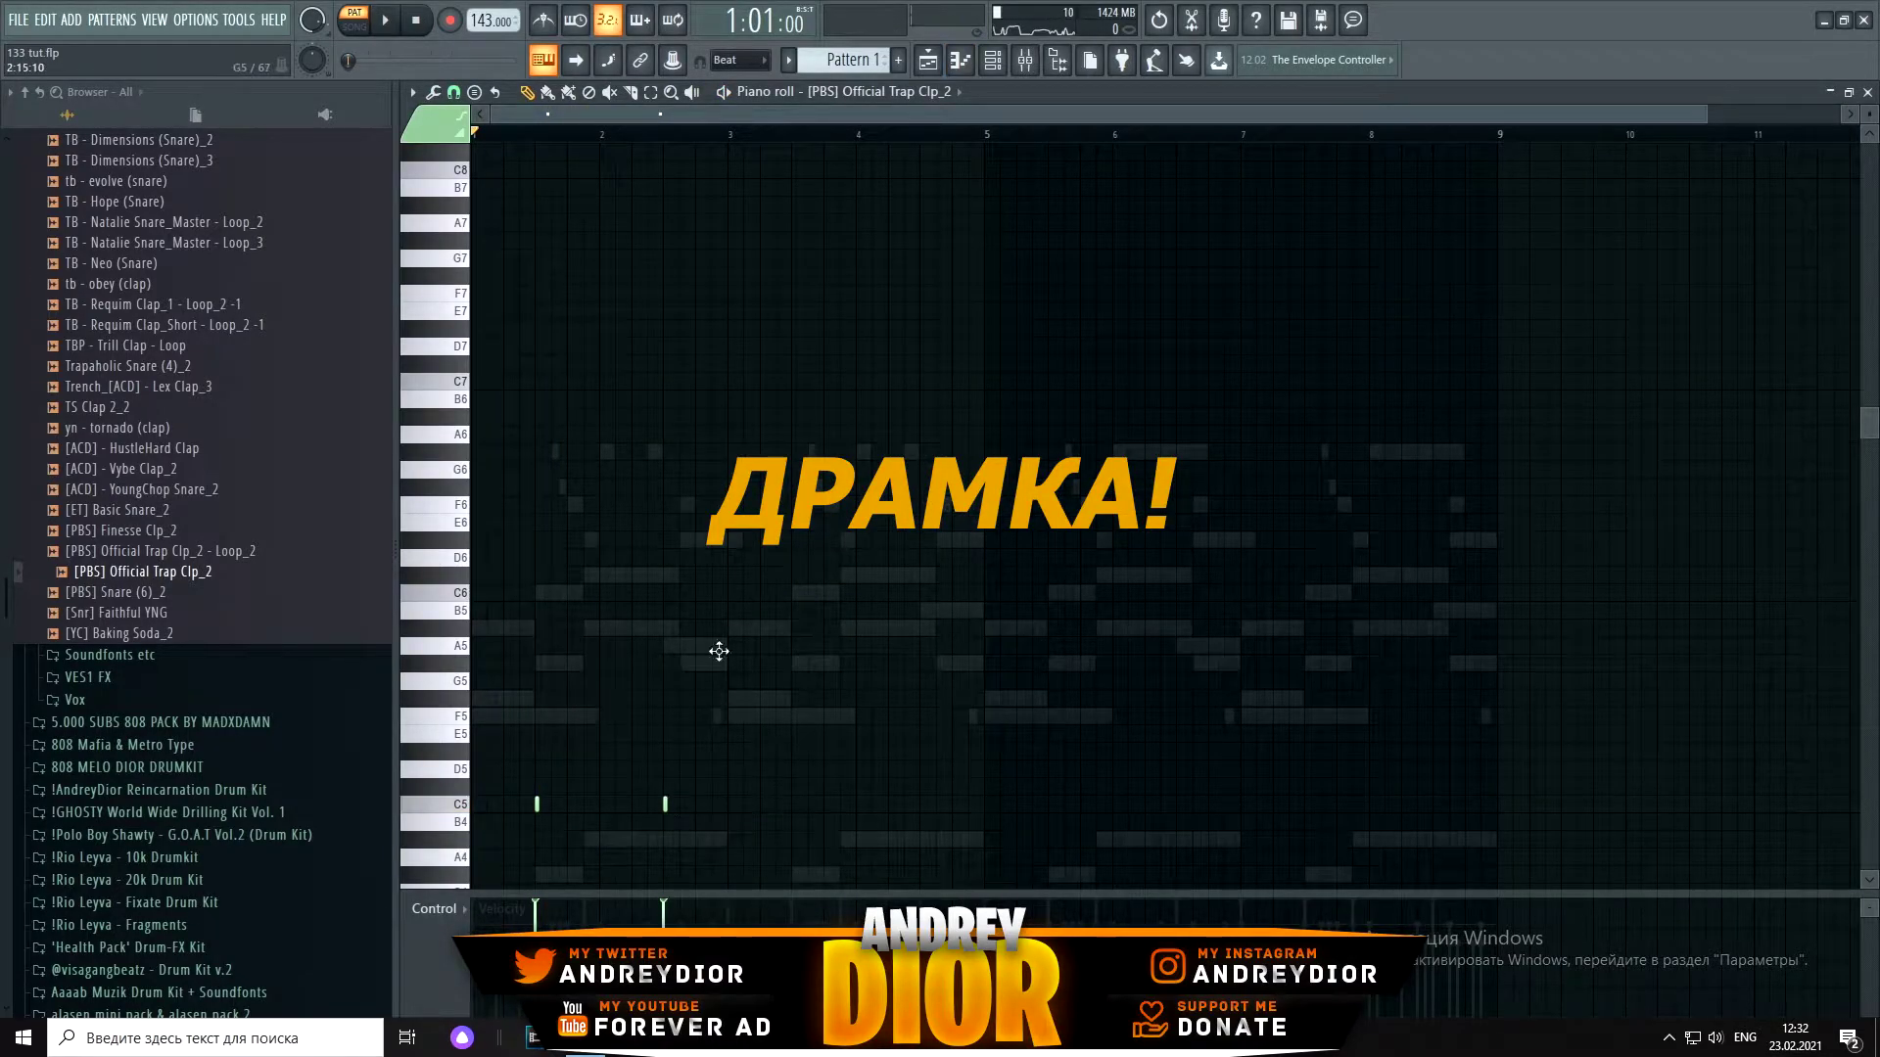
{"action": "left_click", "coordinate": [455, 92]}
{"action": "left_click", "coordinate": [484, 283]}
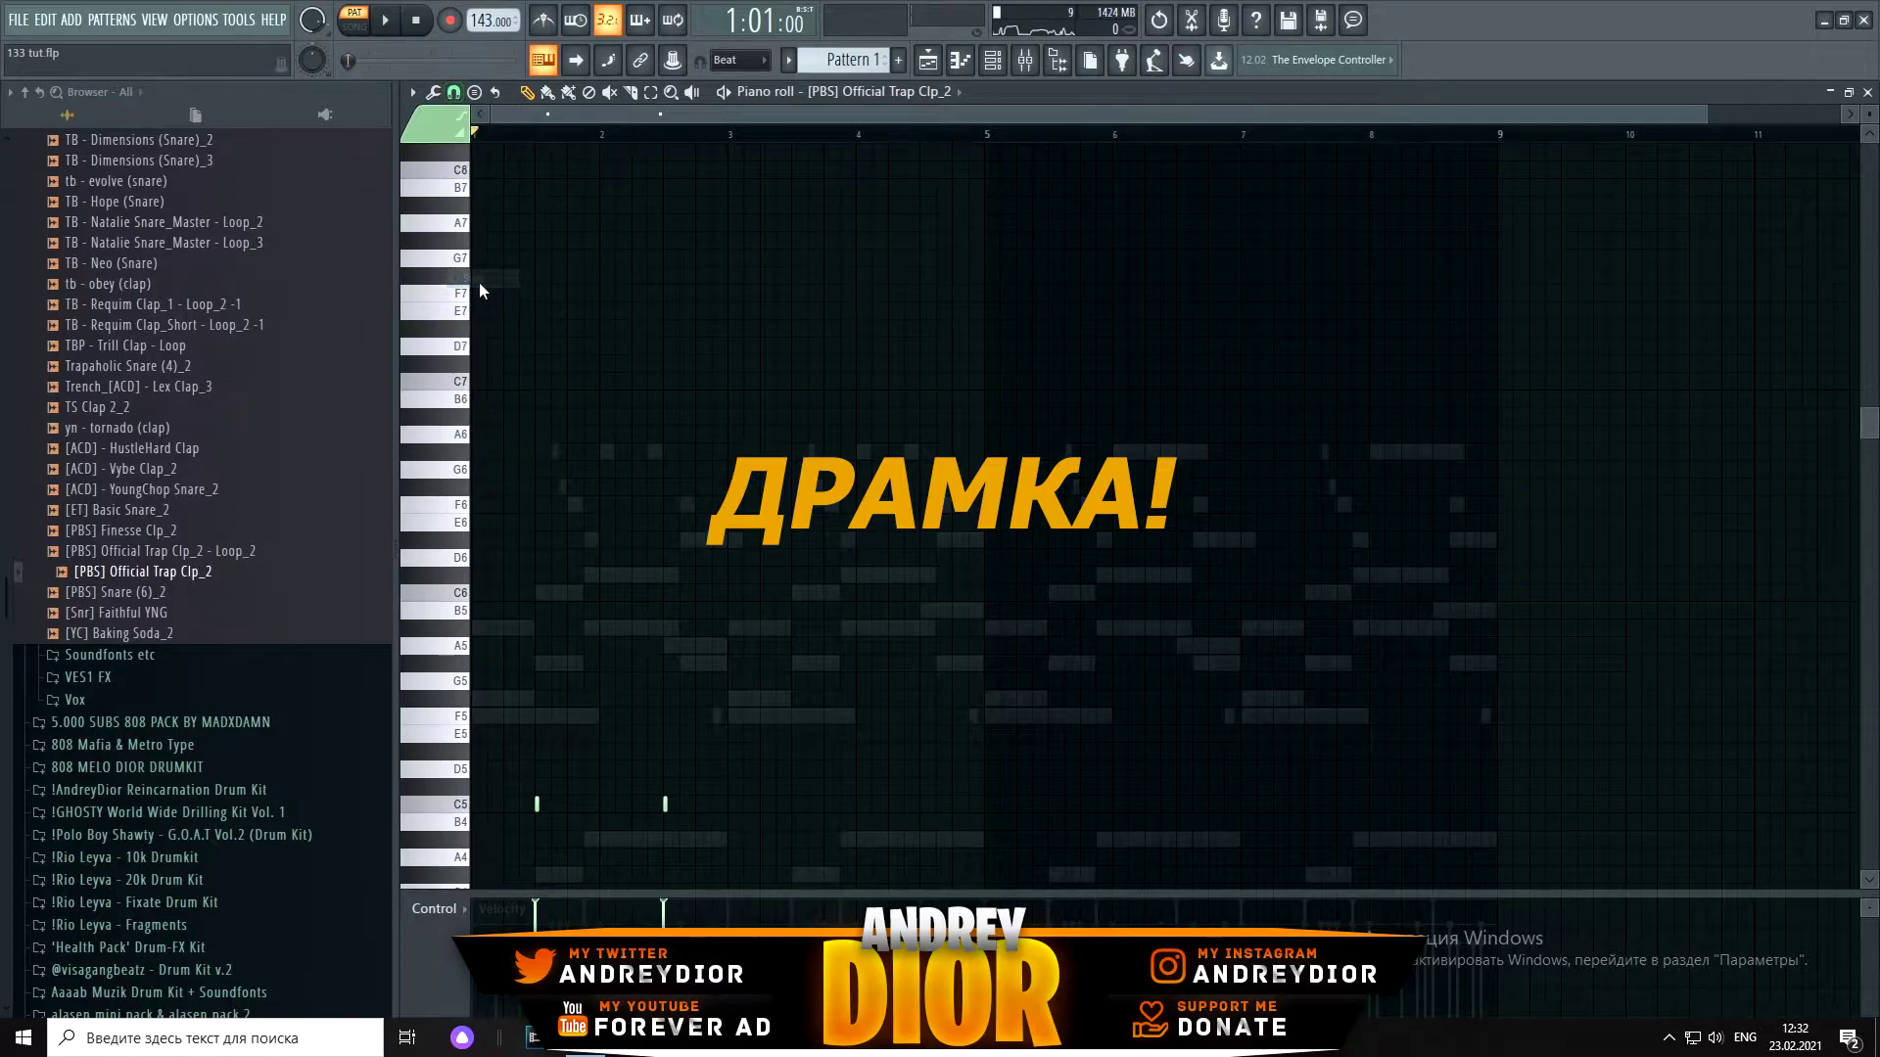
{"action": "key", "text": "ctrl+l"}
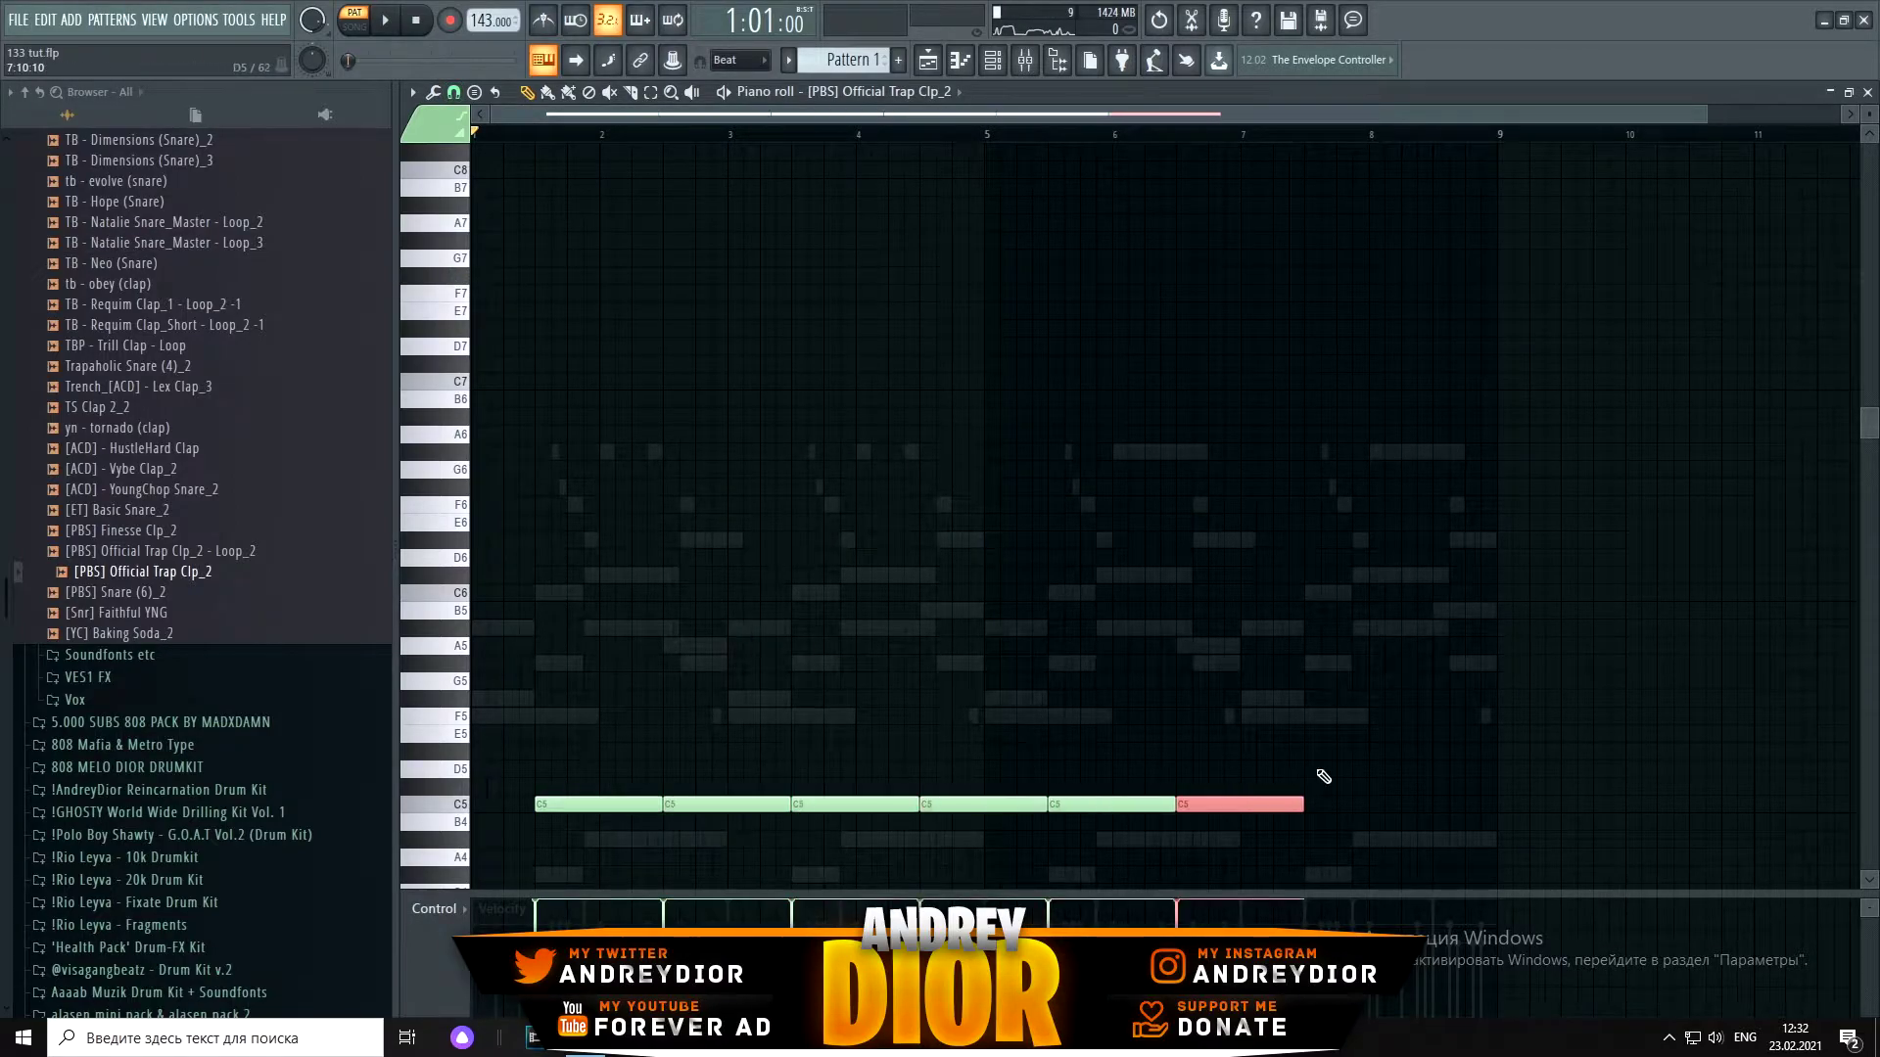
{"action": "key", "text": "ctrl+z"}
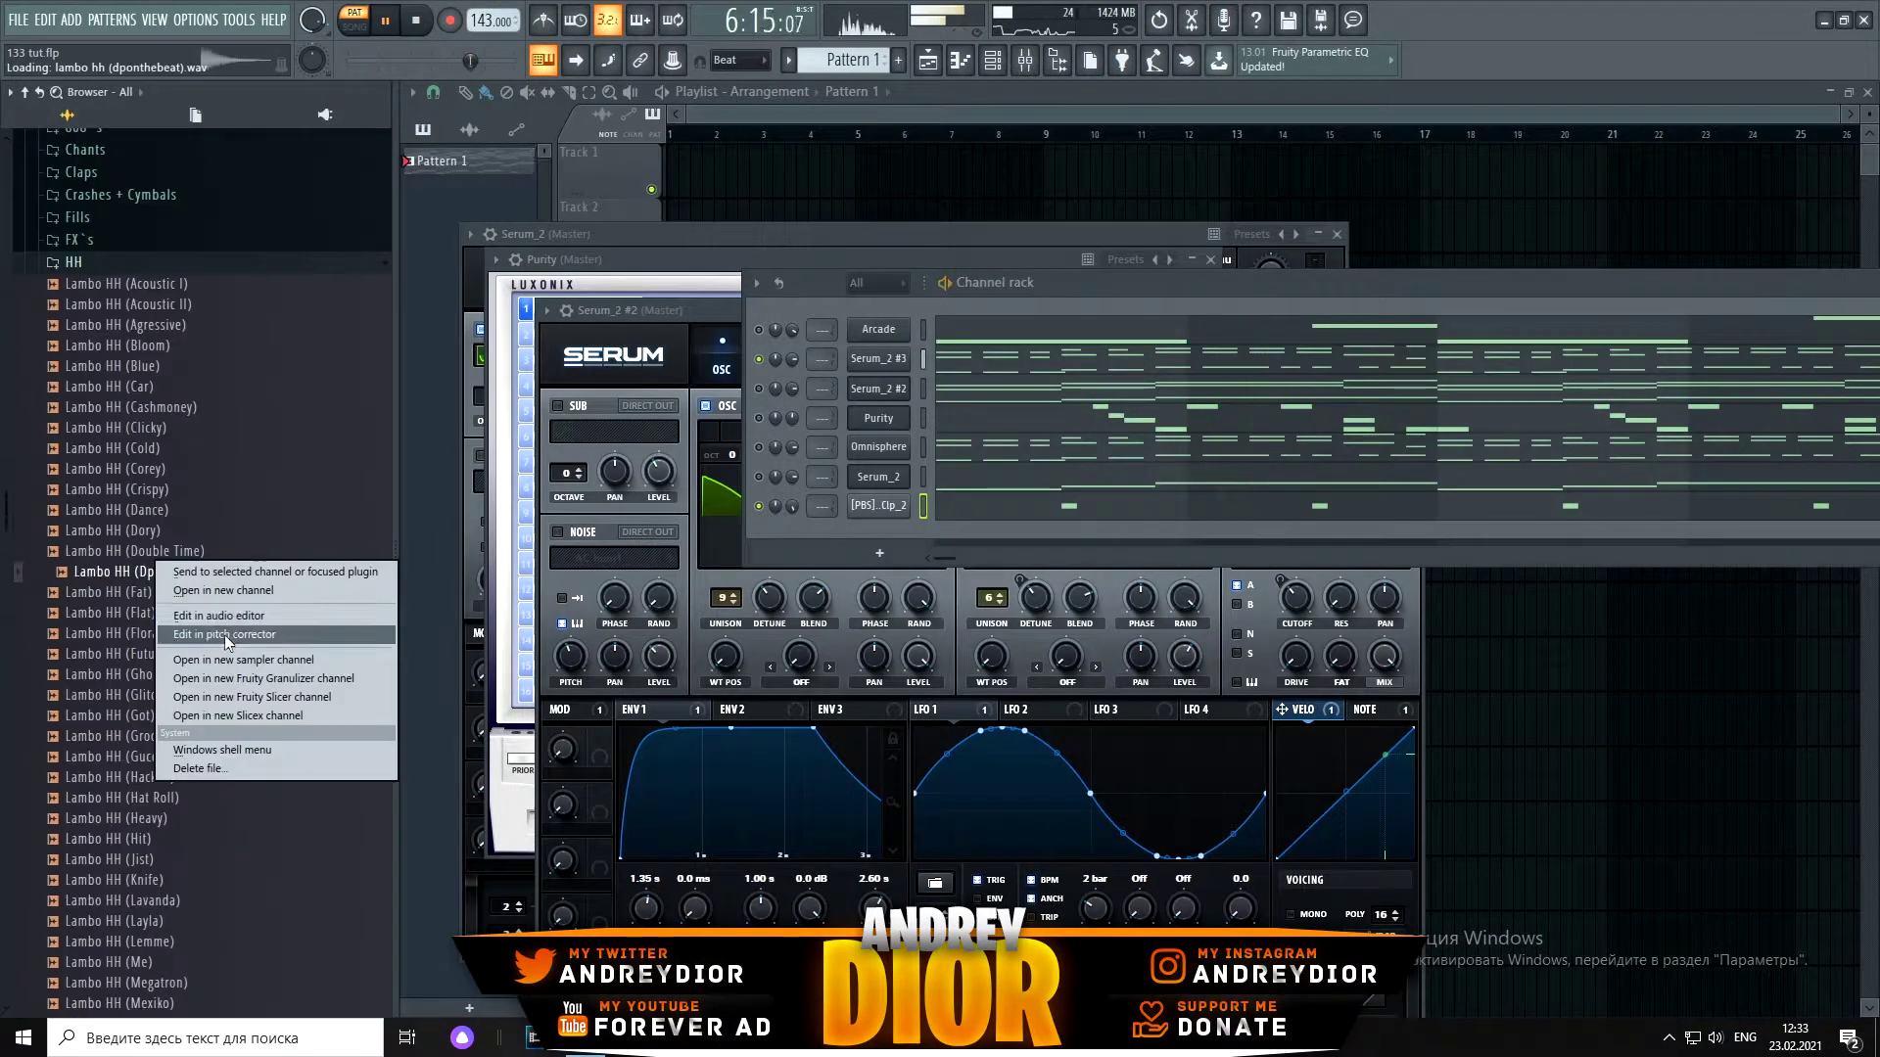
Step: Add the Lambo HH (Dponthebeat) hi-hat as a new channel and fill it on every second step
{"action": "left_click", "coordinate": [225, 635]}
{"action": "left_click", "coordinate": [906, 538]}
{"action": "key", "text": "space"}
{"action": "right_click", "coordinate": [913, 539]}
{"action": "left_click", "coordinate": [1119, 605]}
Step: Lengthen all the C5 hi-hat notes of Lambo HH (Dponthebeat) so they touch each other across the eight bars
{"action": "key", "text": "space"}
{"action": "right_click", "coordinate": [881, 537]}
{"action": "left_click", "coordinate": [906, 549]}
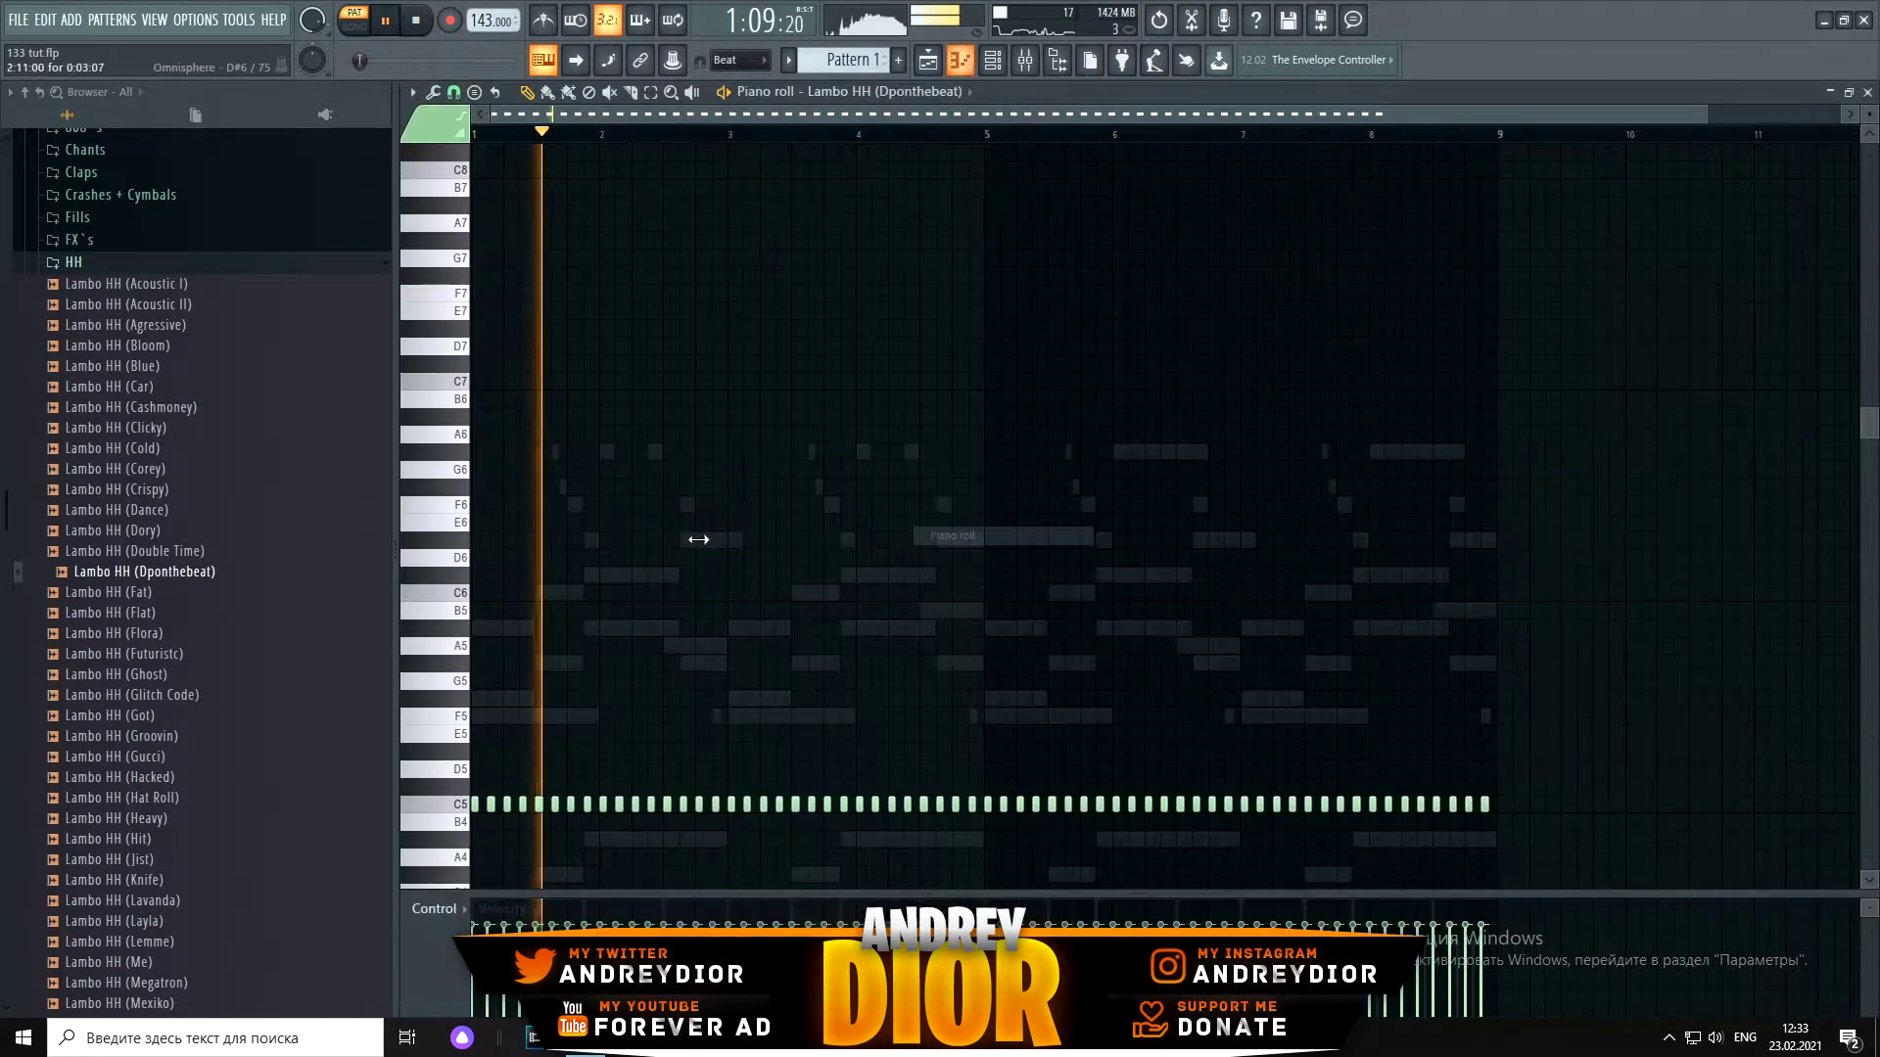
{"action": "left_click_drag", "start_coordinate": [704, 809], "coordinate": [713, 807]}
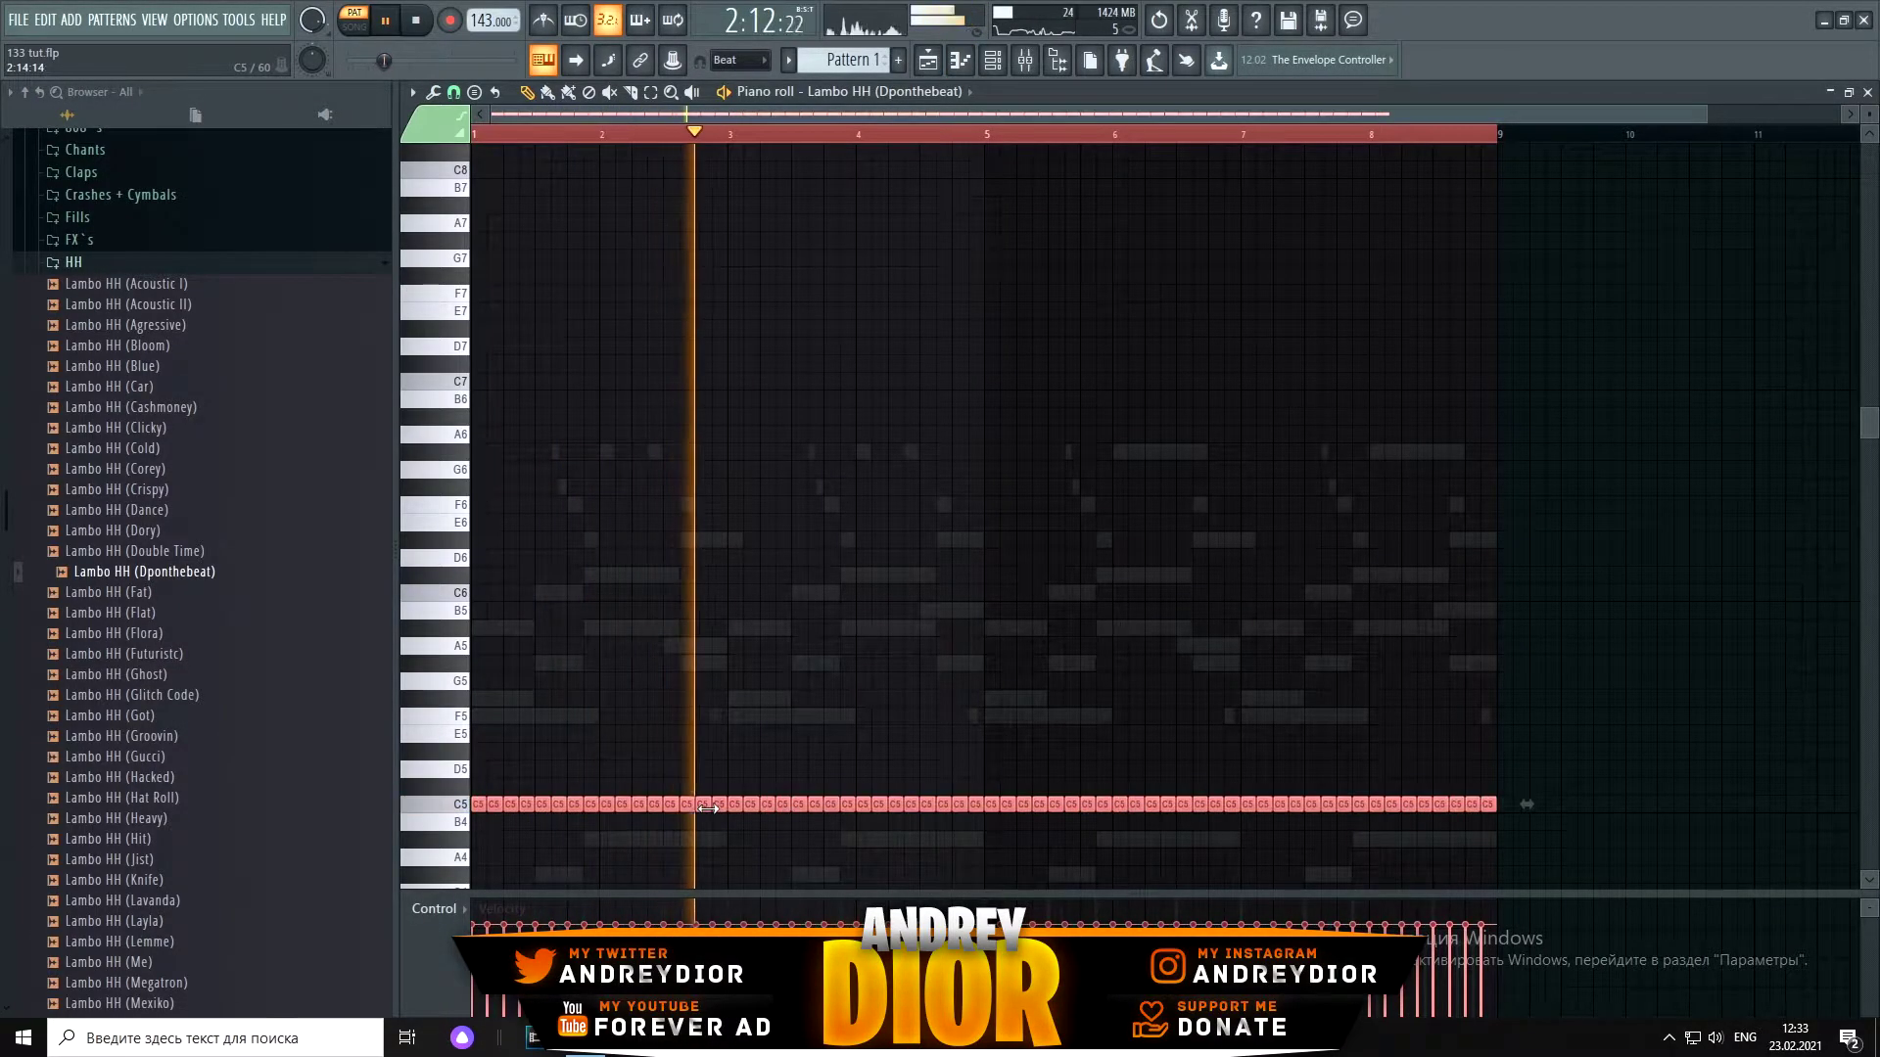
{"action": "key", "text": "ctrl+d"}
Step: Set the tempo to 144 BPM and add the rio - pressurewashed hi hat sample from the !Rio Leyva - 20k Drum Kit
{"action": "scroll", "coordinate": [96, 597], "scroll_direction": "up", "scroll_amount": 8}
{"action": "left_click", "coordinate": [115, 697]}
{"action": "scroll", "coordinate": [137, 588], "scroll_direction": "up", "scroll_amount": 10}
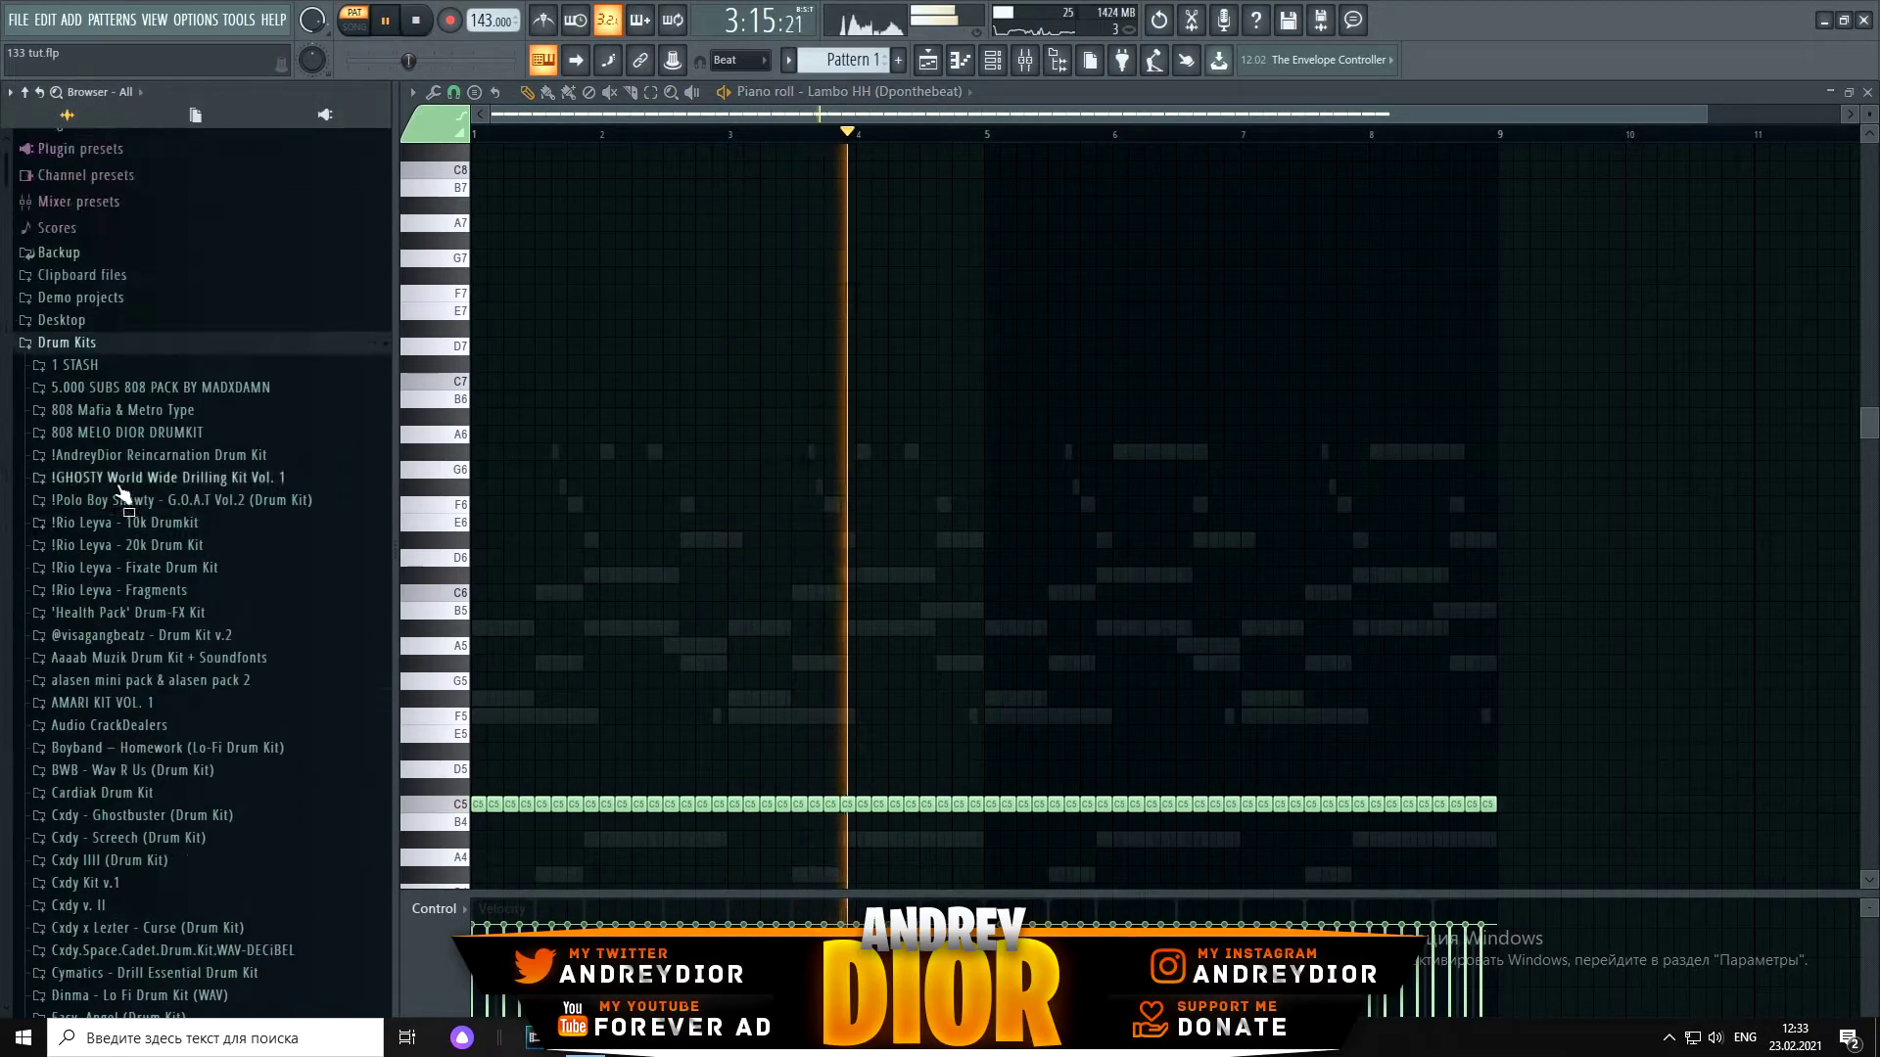
{"action": "left_click", "coordinate": [68, 414]}
{"action": "scroll", "coordinate": [1602, 418], "scroll_direction": "down", "scroll_amount": 3}
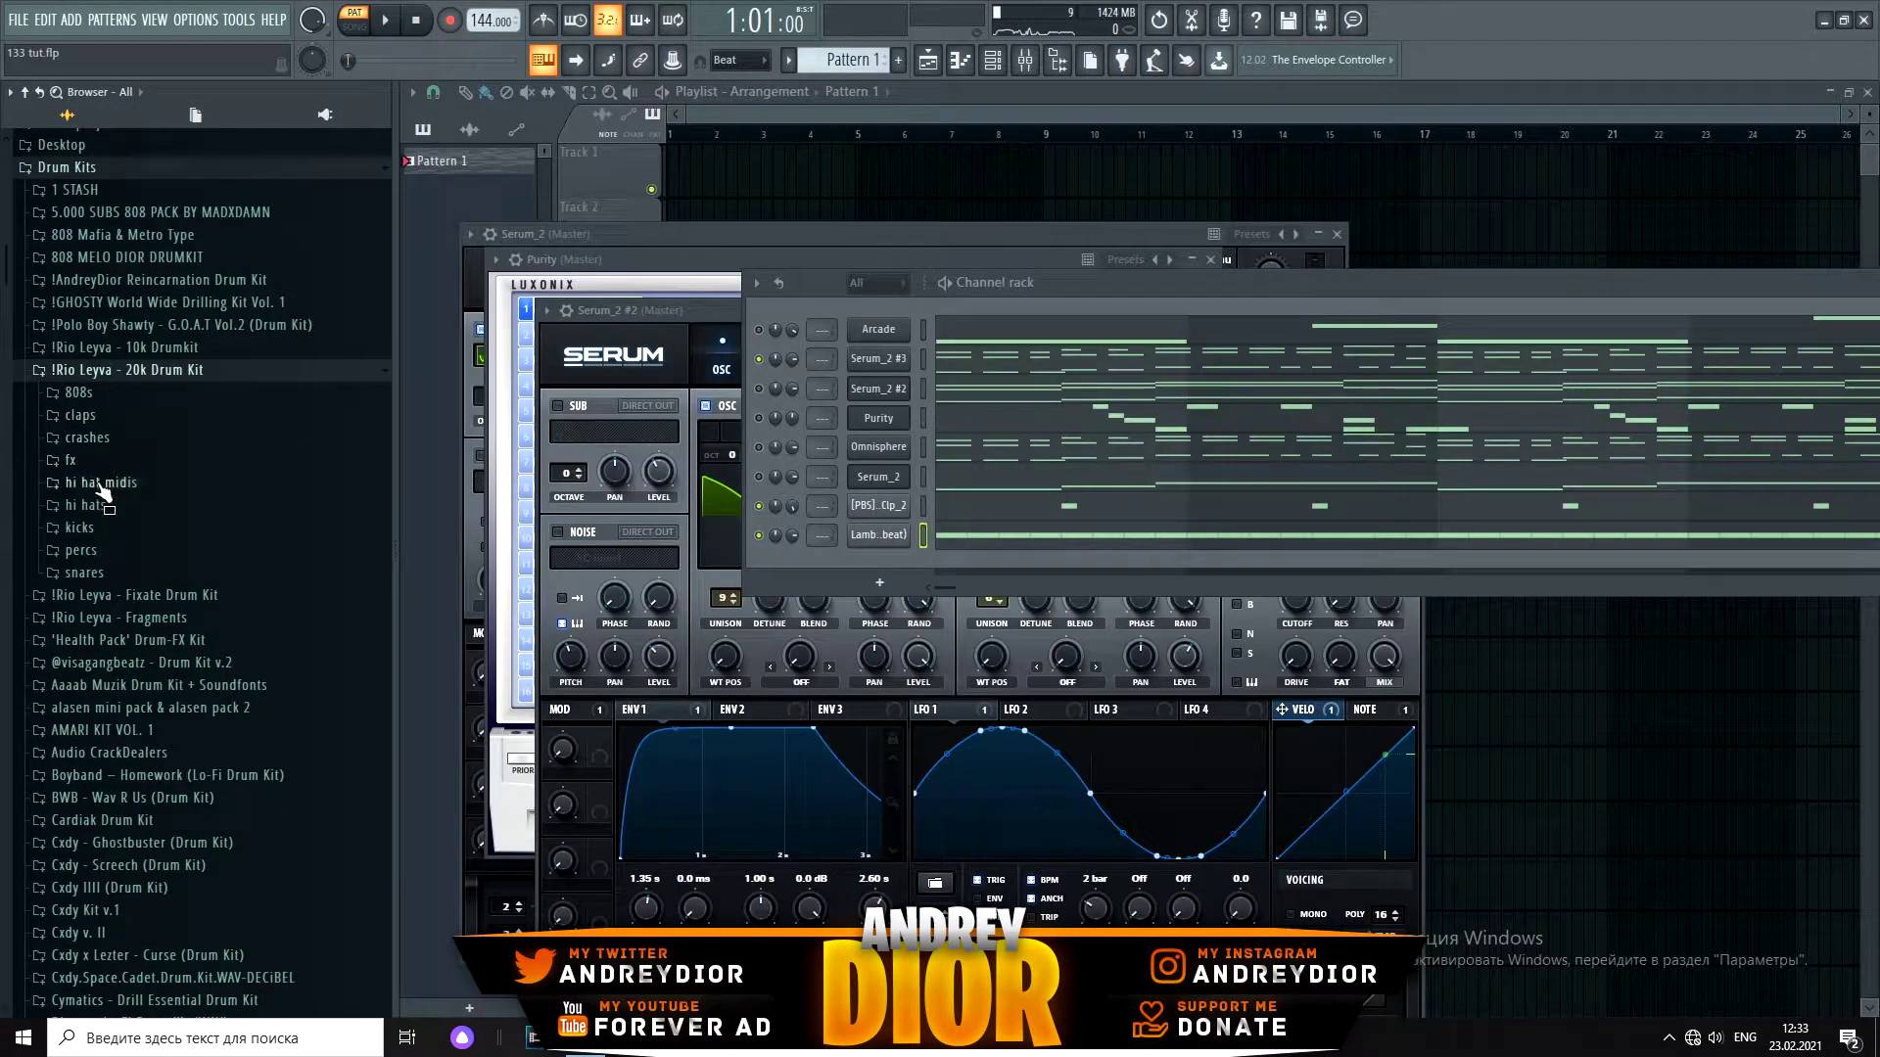
{"action": "left_click", "coordinate": [98, 504]}
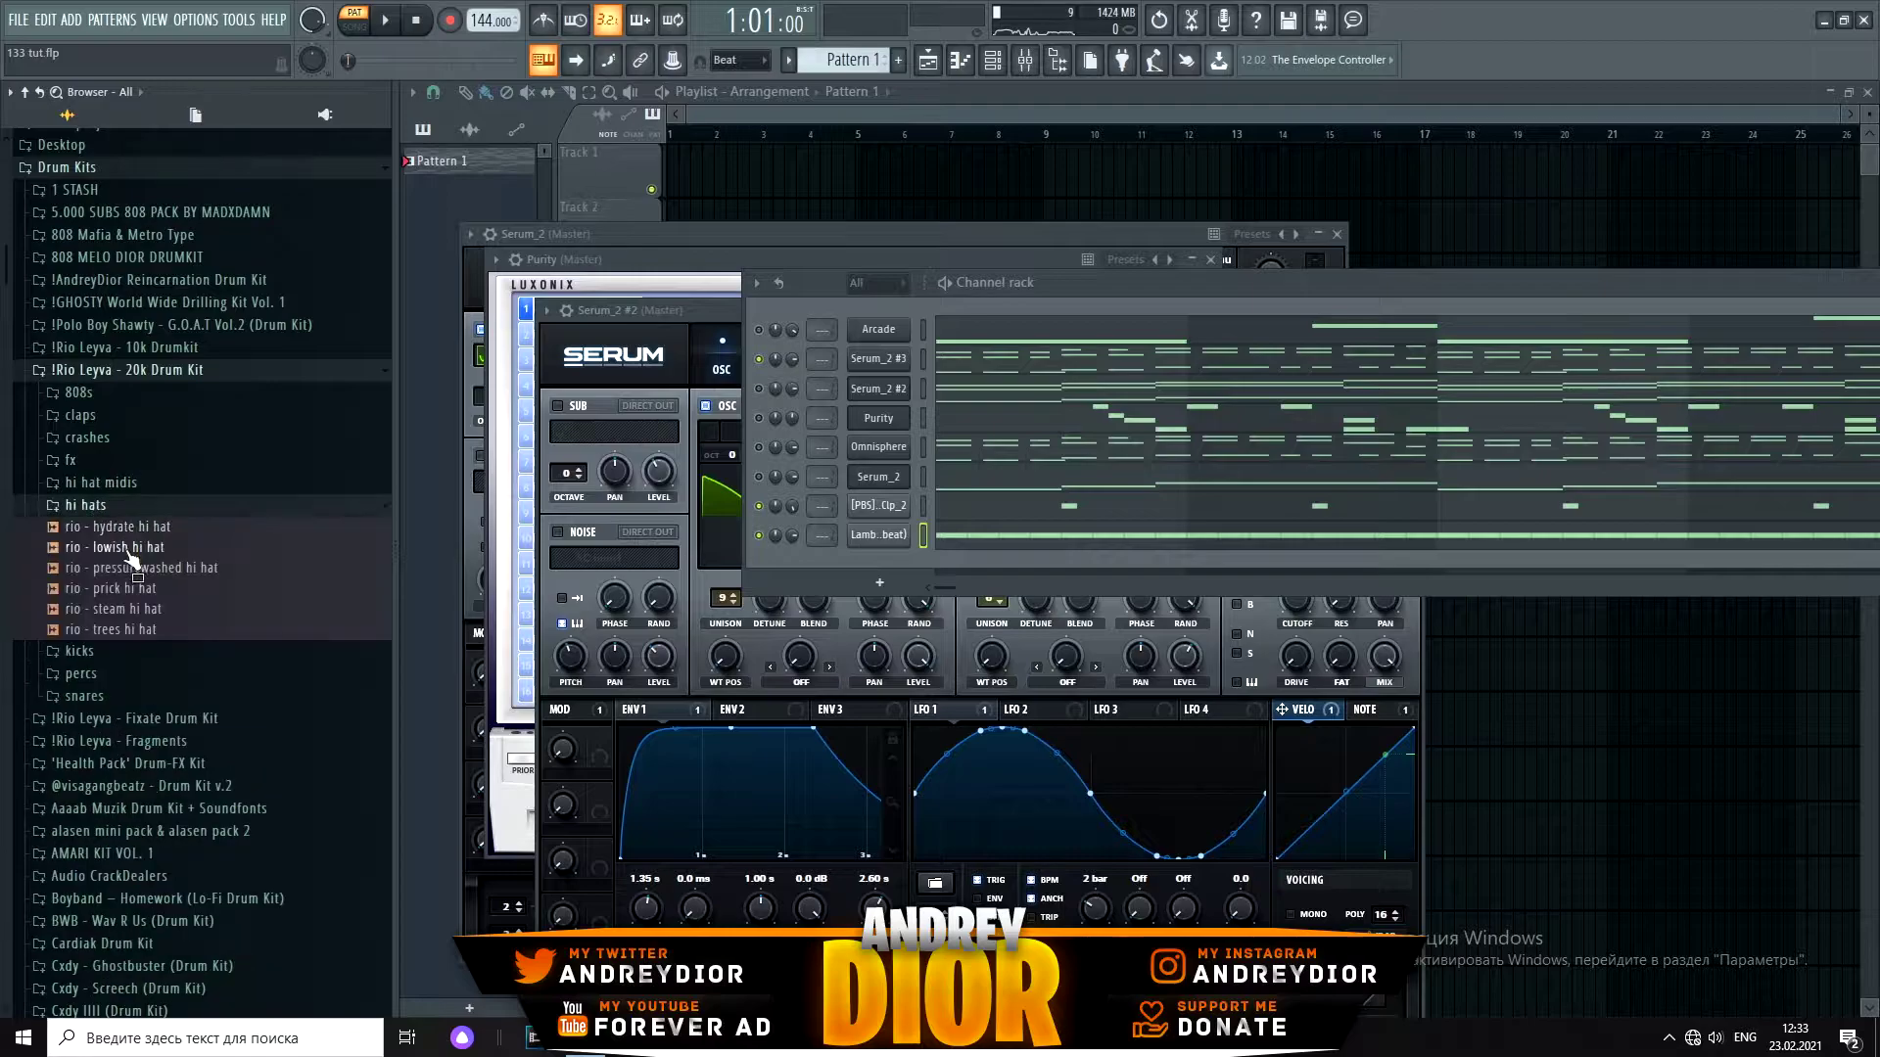
{"action": "right_click", "coordinate": [135, 568]}
{"action": "left_click", "coordinate": [192, 656]}
{"action": "key", "text": "Escape"}
{"action": "key", "text": "Escape"}
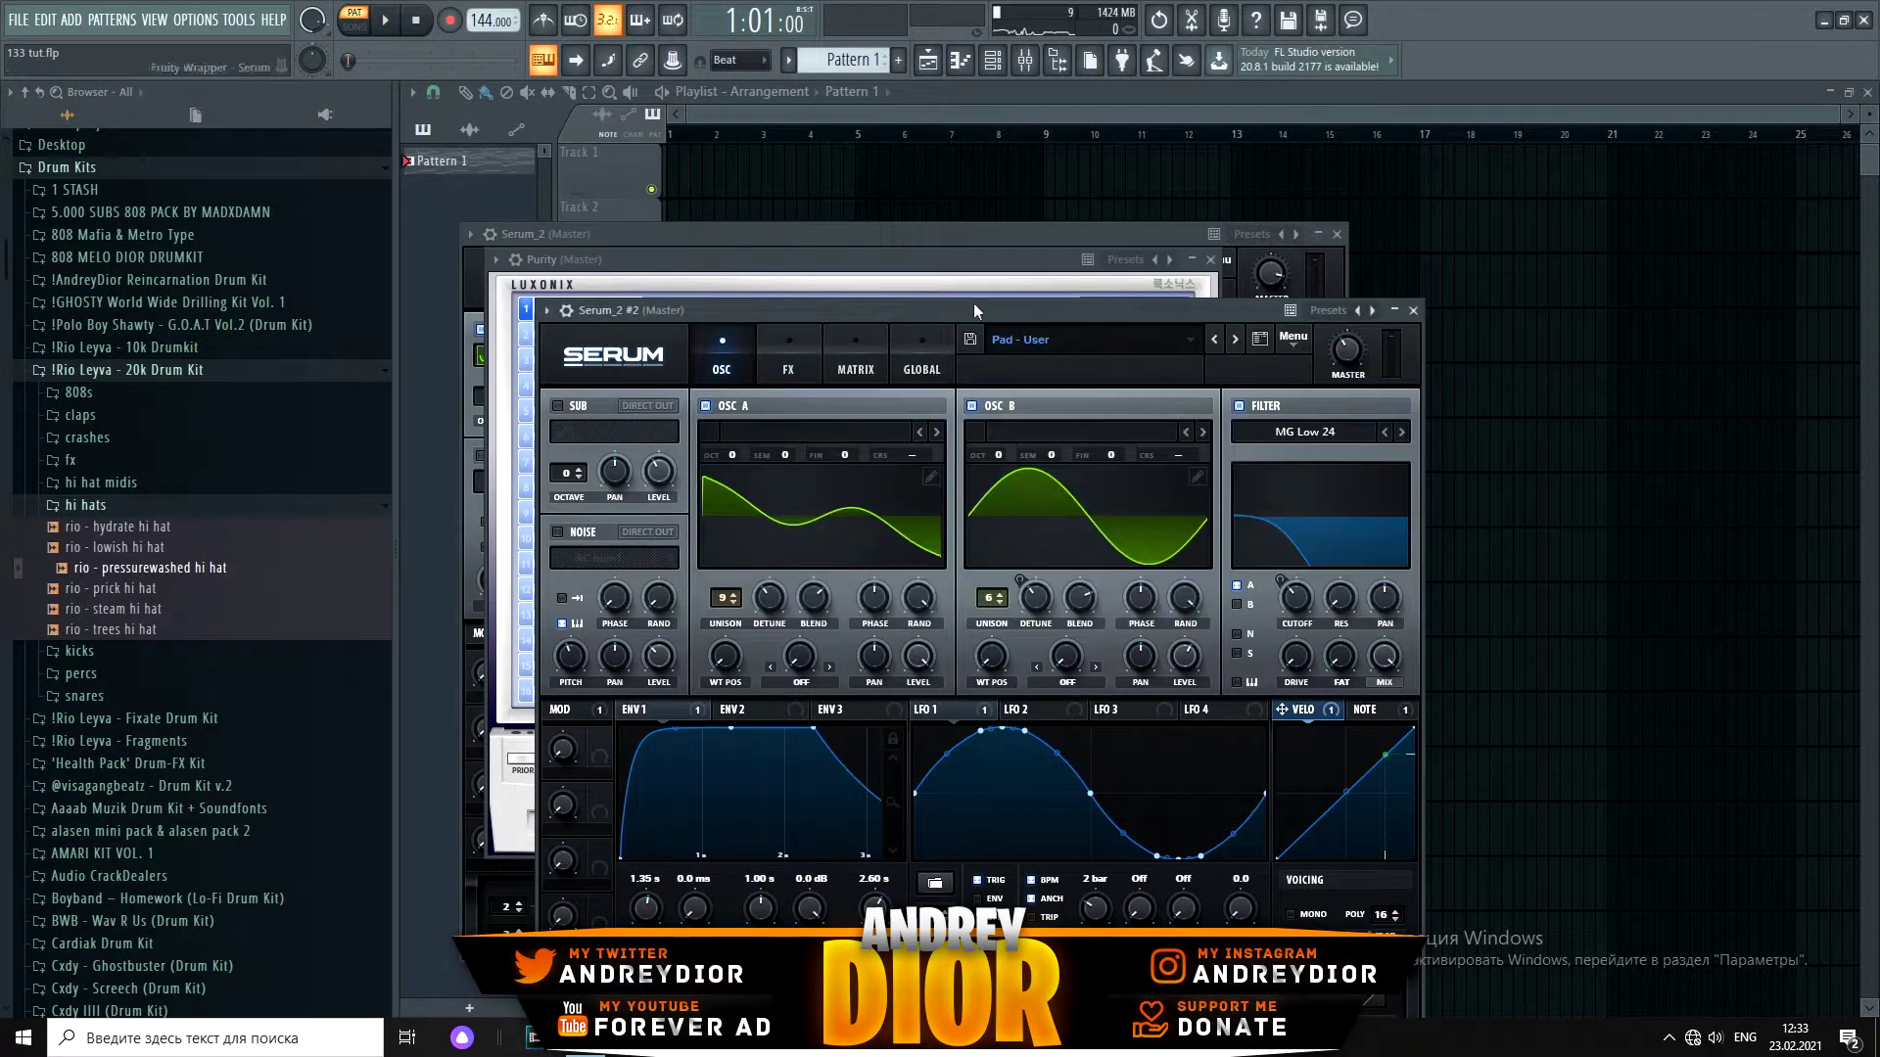
Step: Draw a syncopated C4 rhythm across eight bars in the rio - pressurewashed hi hat piano roll
{"action": "key", "text": "Escape"}
{"action": "left_click", "coordinate": [991, 62]}
{"action": "right_click", "coordinate": [884, 578]}
{"action": "left_click", "coordinate": [934, 566]}
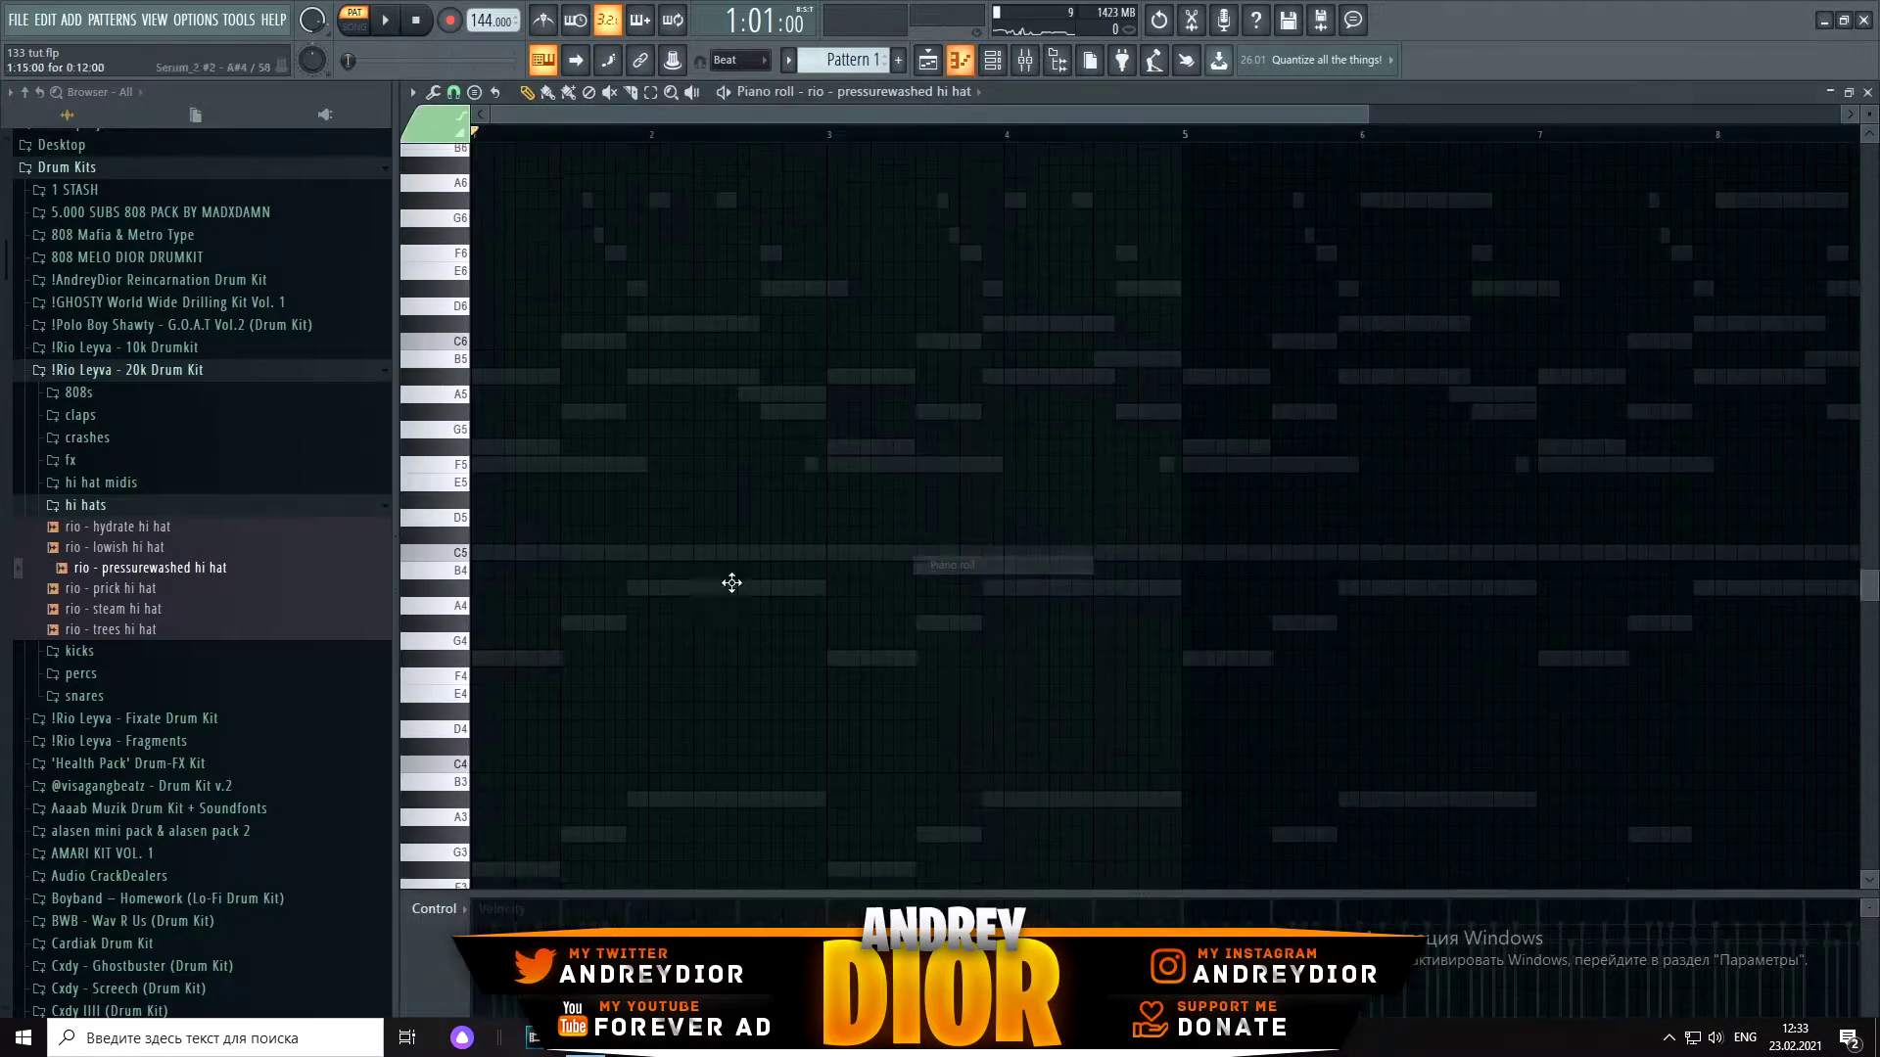
{"action": "scroll", "coordinate": [565, 443], "scroll_direction": "up", "scroll_amount": 3}
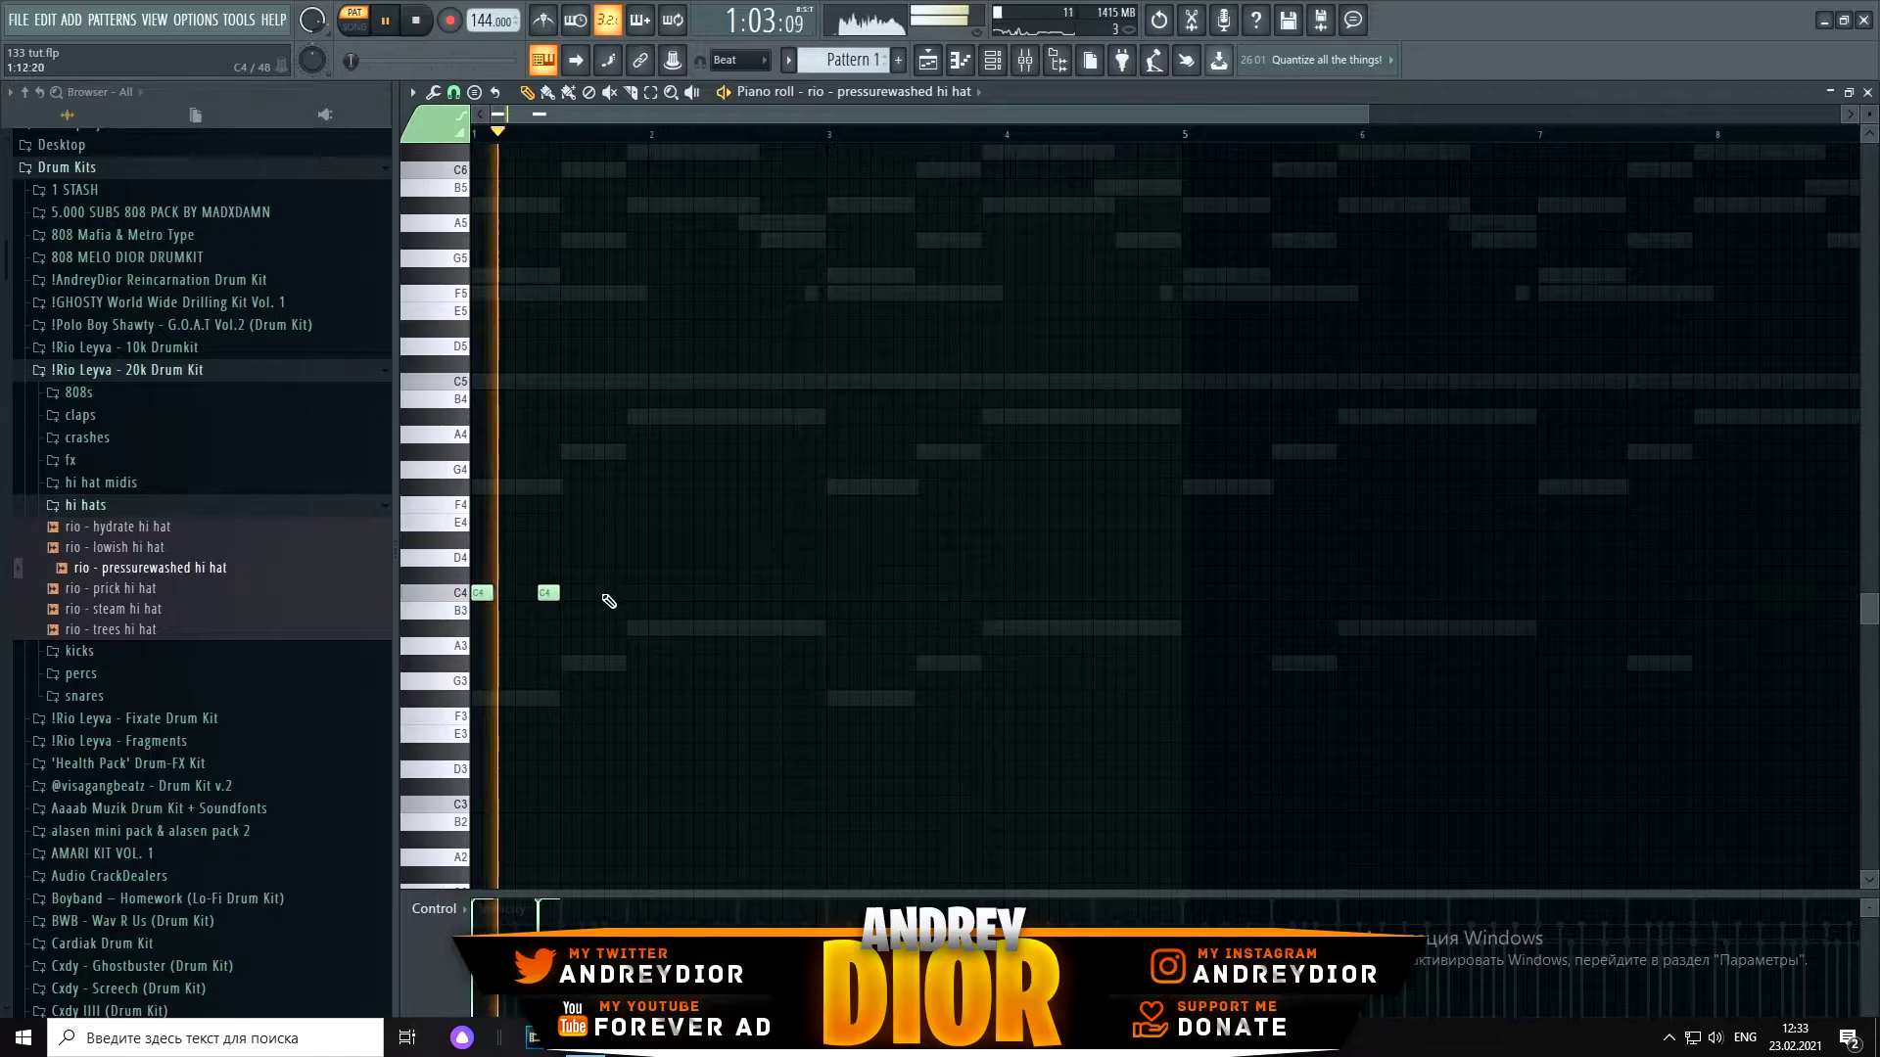
{"action": "key", "text": "space"}
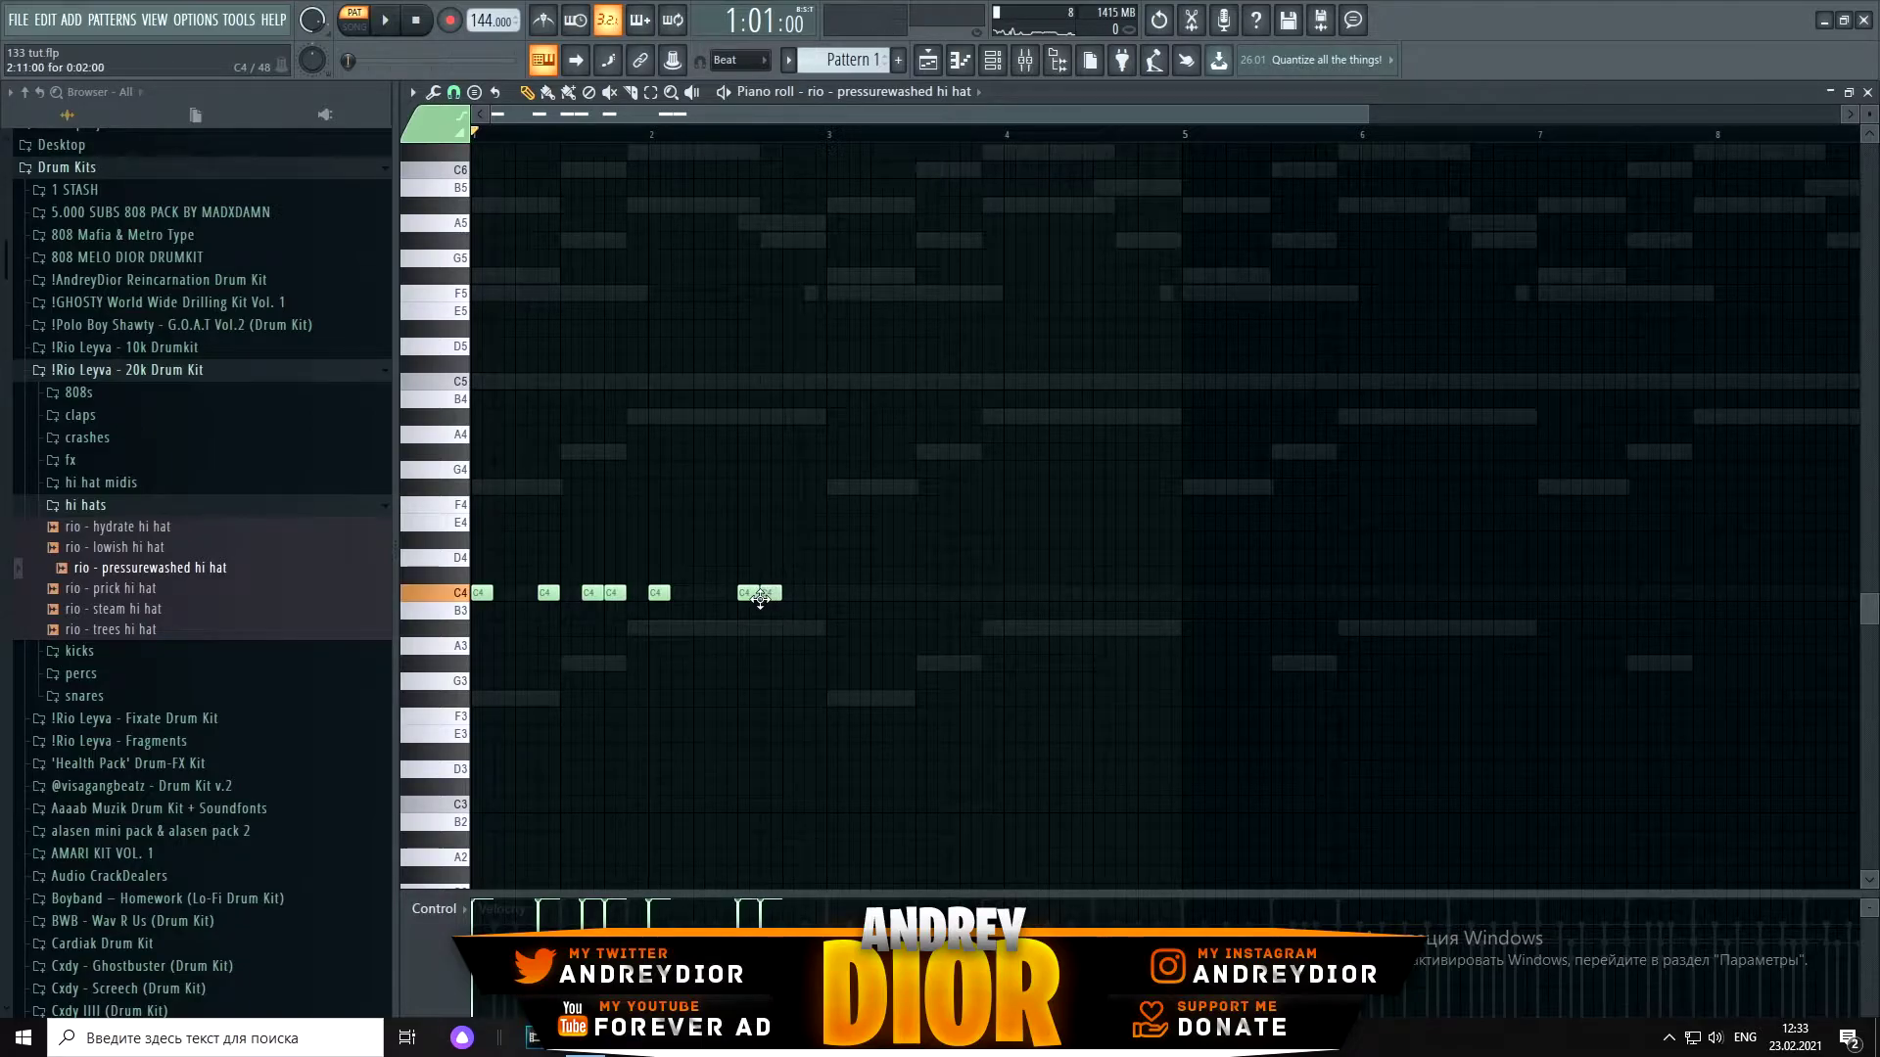
{"action": "mouse_move", "coordinate": [855, 595]}
{"action": "left_mouse_down"}
{"action": "mouse_move", "coordinate": [1841, 594]}
{"action": "mouse_move", "coordinate": [1738, 594]}
{"action": "left_mouse_up"}
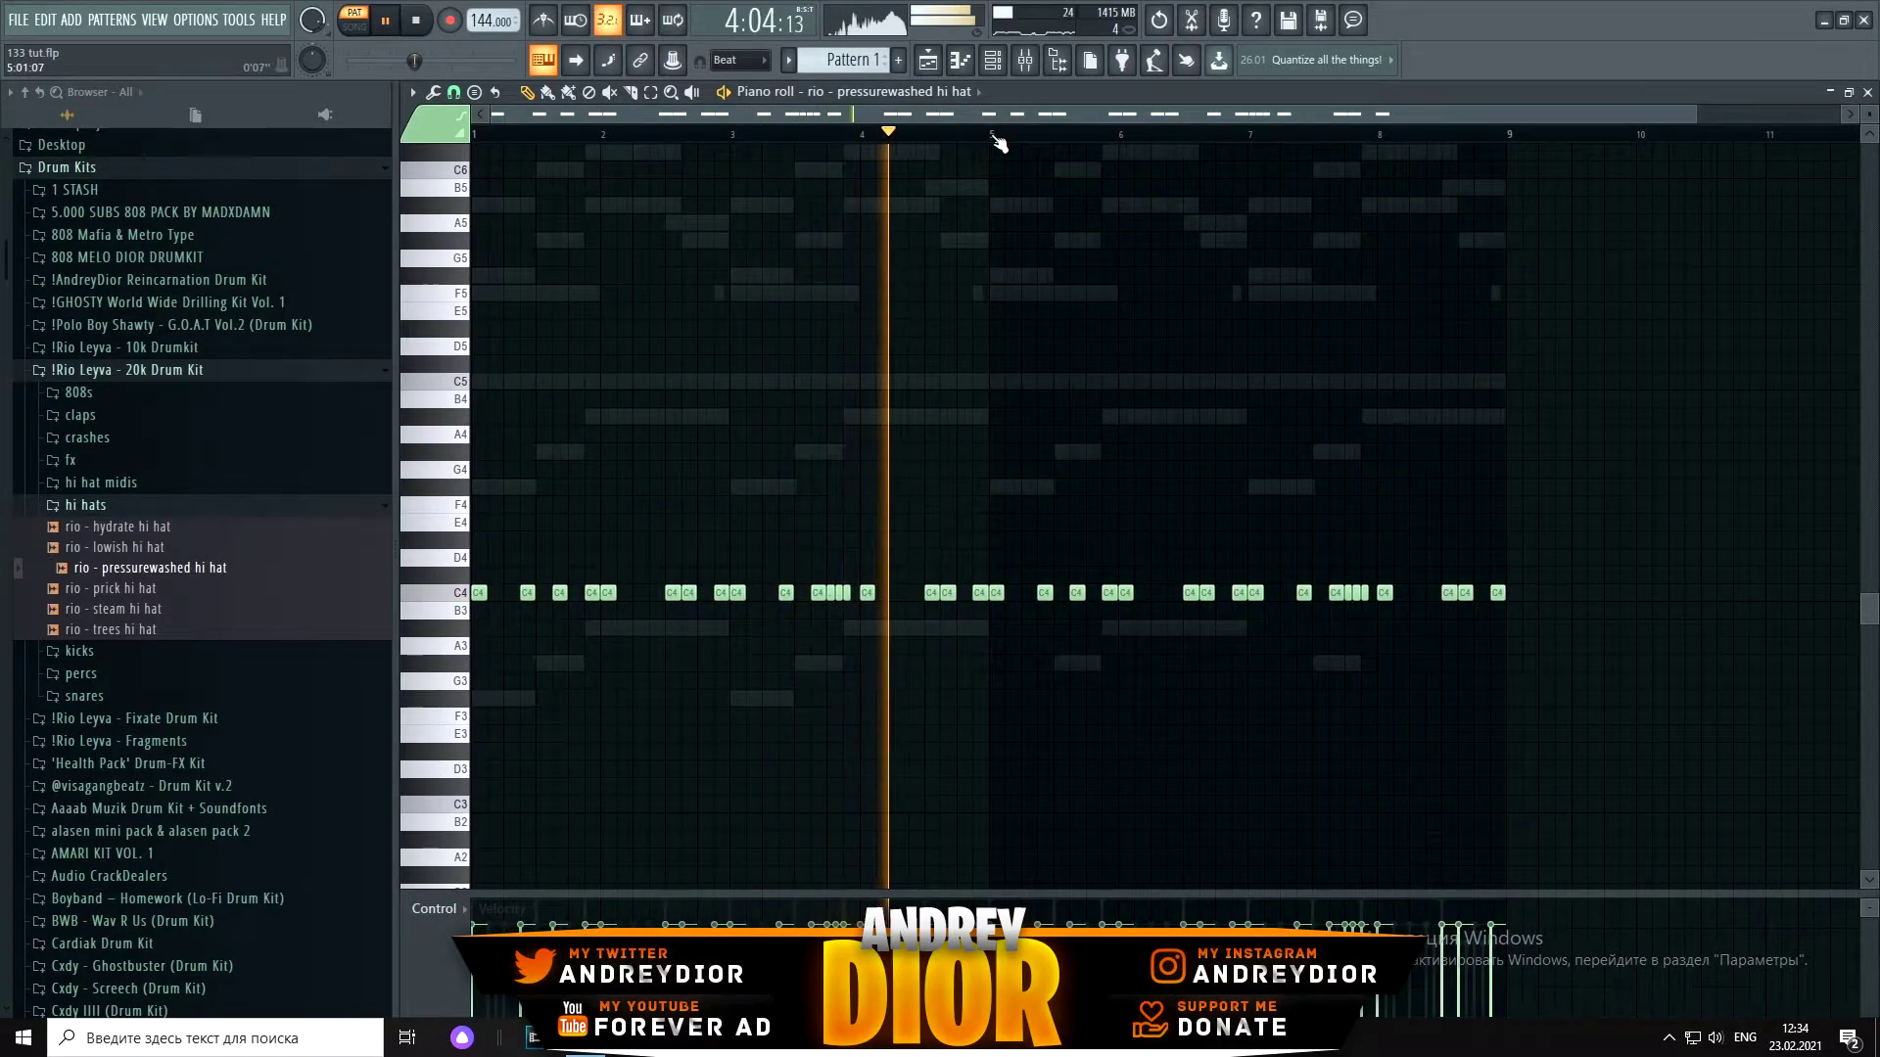
Step: Load the rio - libra hi hat midi pattern into the Lambo HH (Dponthebeat) channel and make its notes legato
{"action": "key", "text": "F7"}
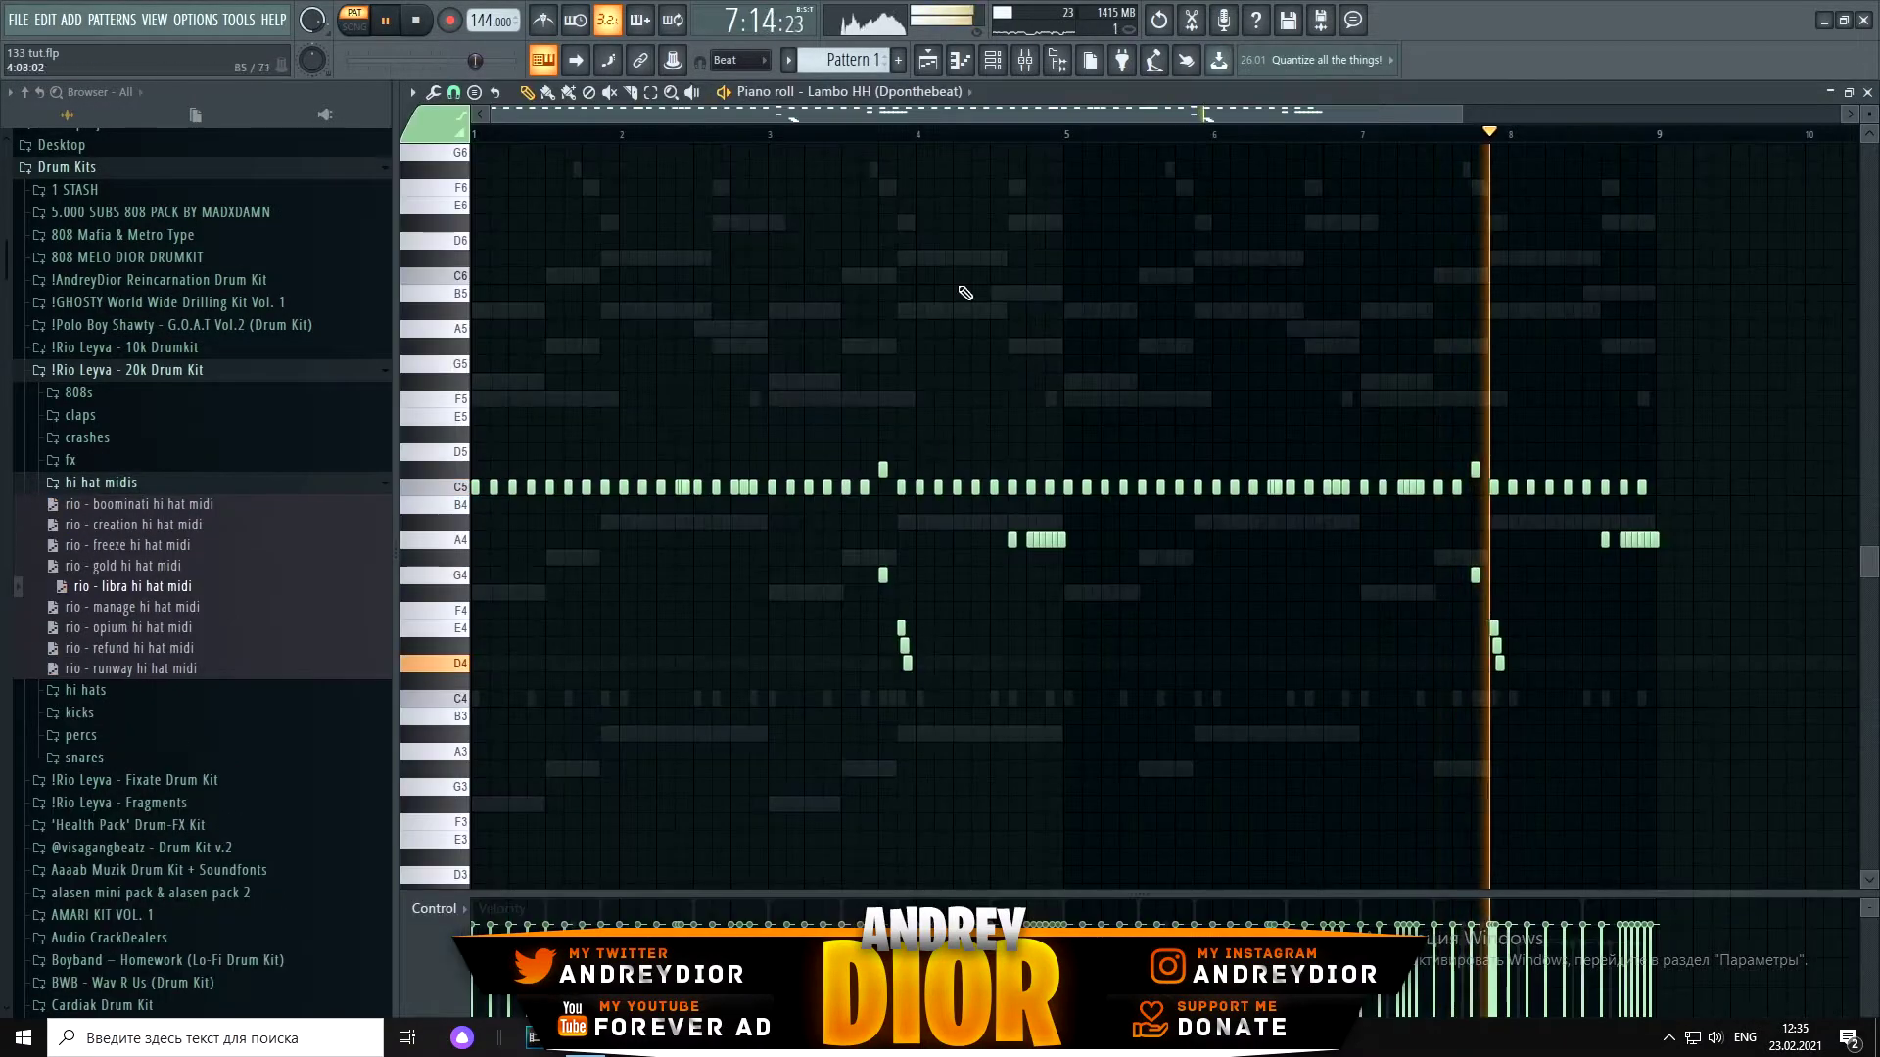
{"action": "left_click_drag", "start_coordinate": [1656, 512], "coordinate": [1661, 549]}
{"action": "key", "text": "ctrl+a"}
{"action": "key", "text": "ctrl+d"}
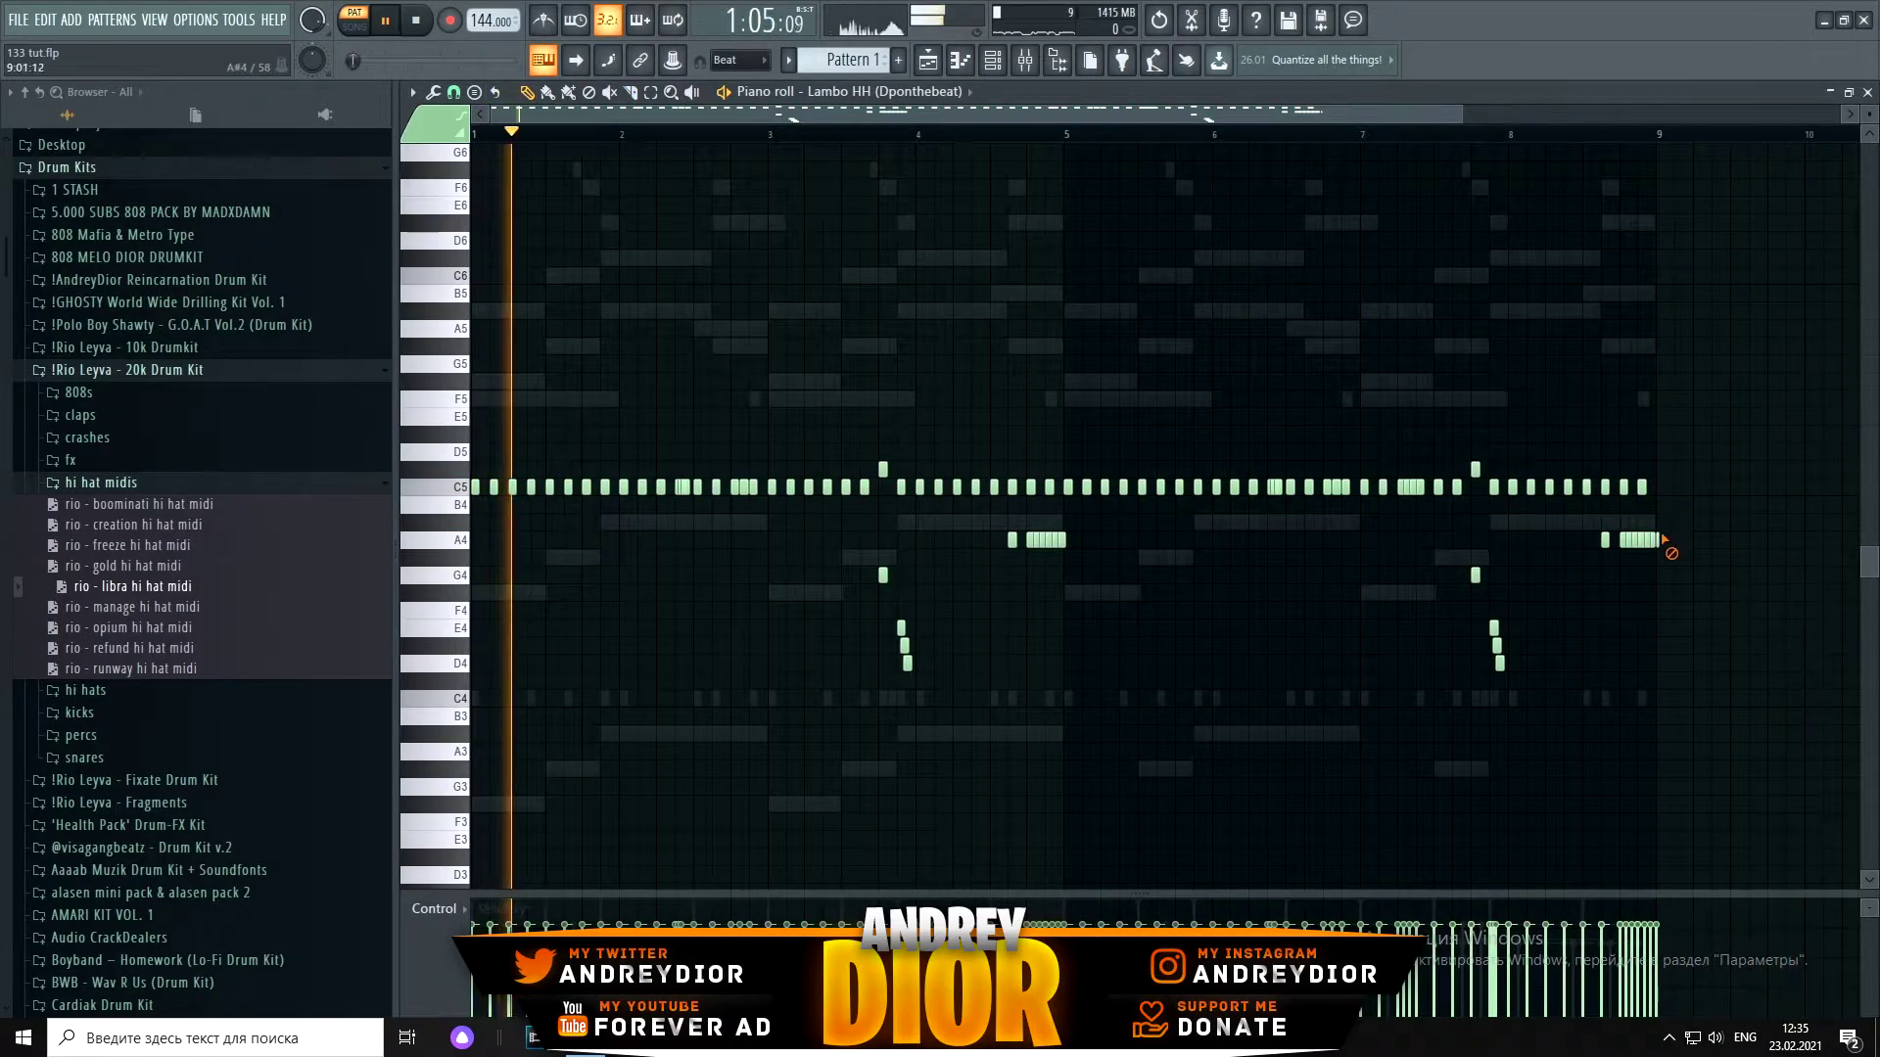
{"action": "key", "text": "ctrl+l"}
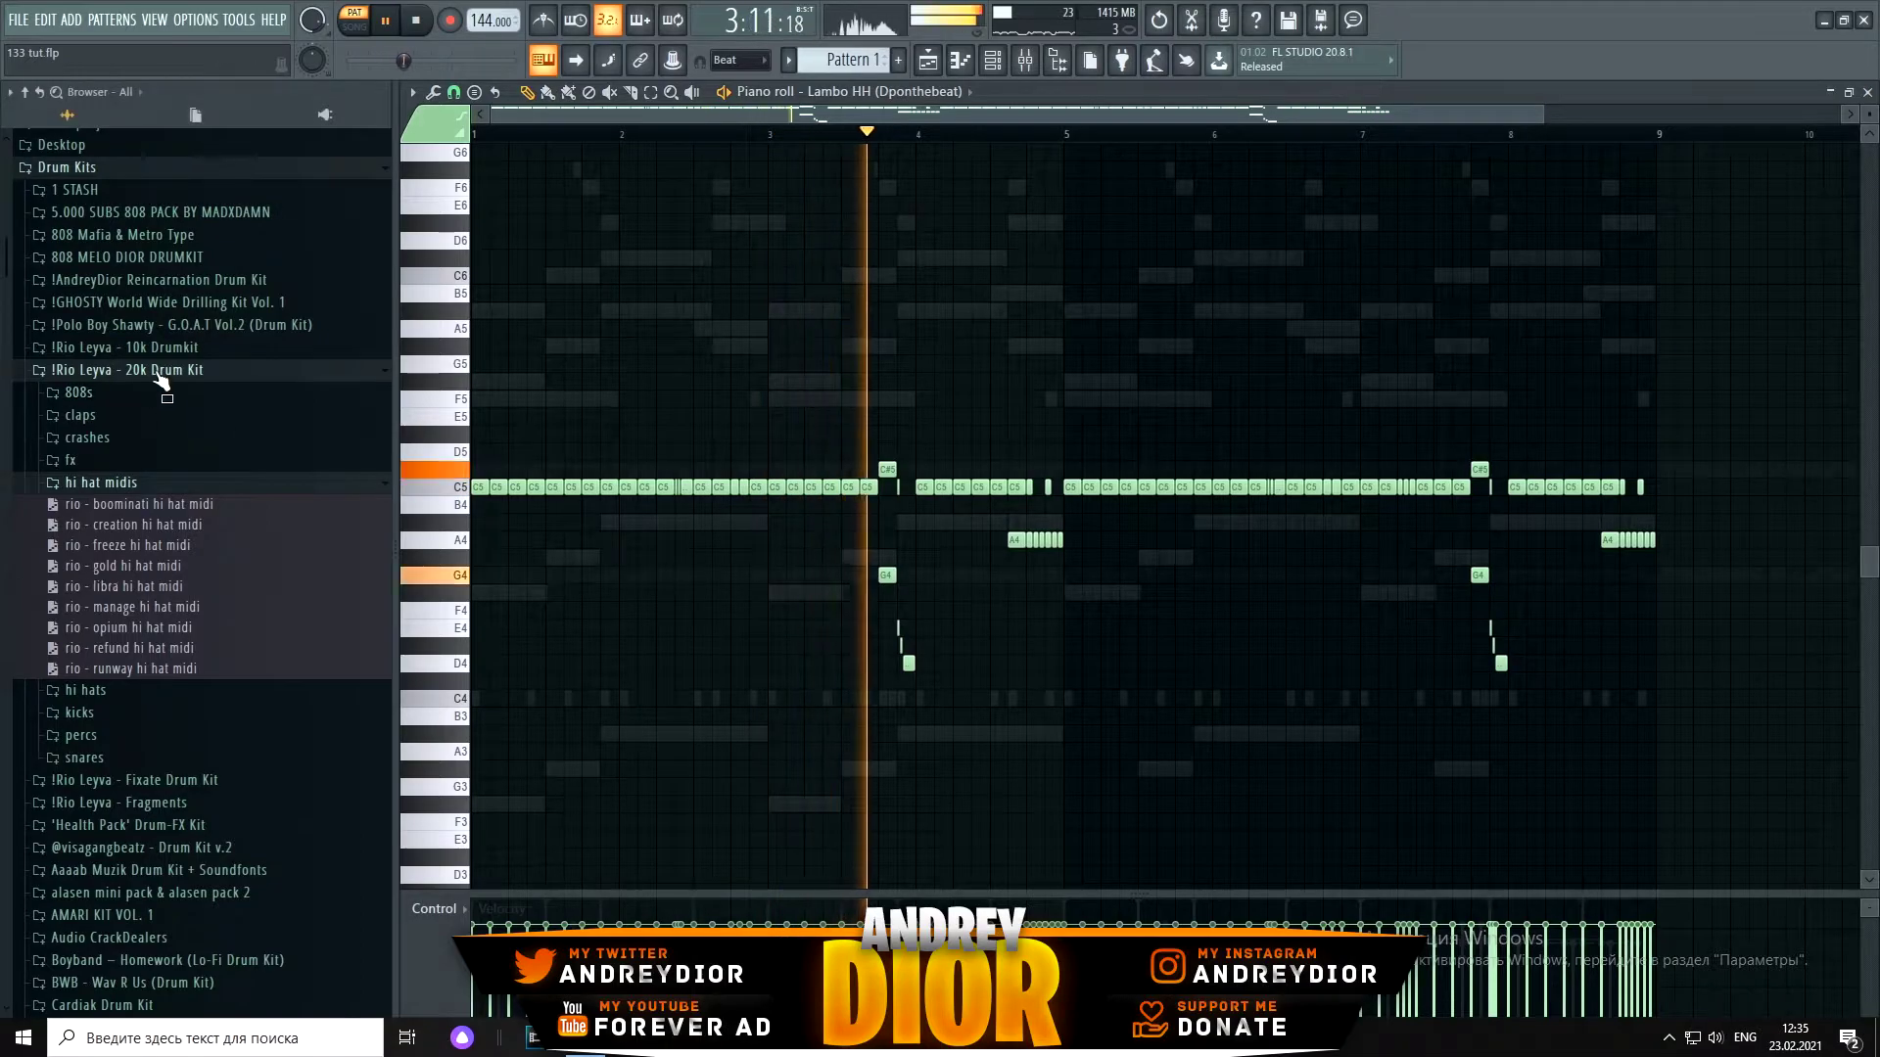
Step: Look through the !Polo Boy Shawty - G.O.A.T Vol.2 kit folders and review the Lambo HH (Dponthebeat) pattern during playback
{"action": "left_click", "coordinate": [137, 369]}
{"action": "left_click", "coordinate": [147, 329]}
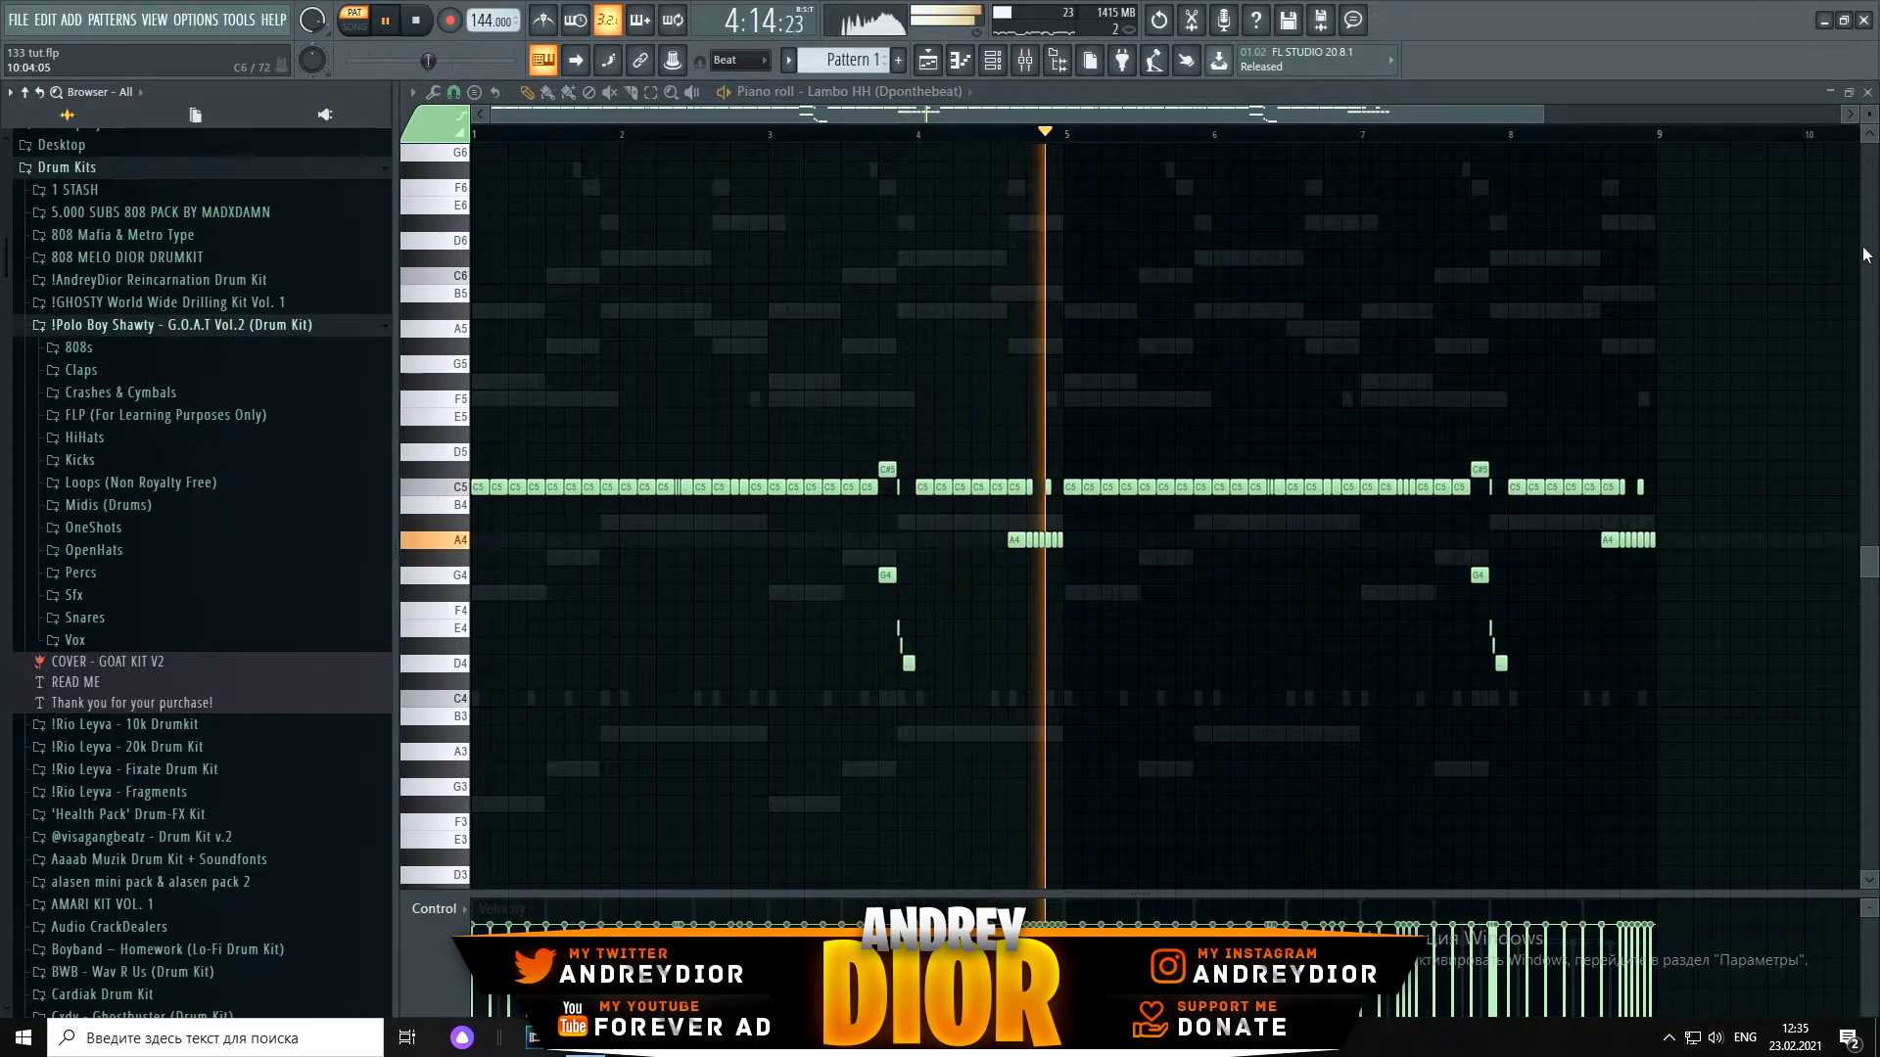
{"action": "left_click", "coordinate": [343, 324]}
{"action": "key", "text": "Escape"}
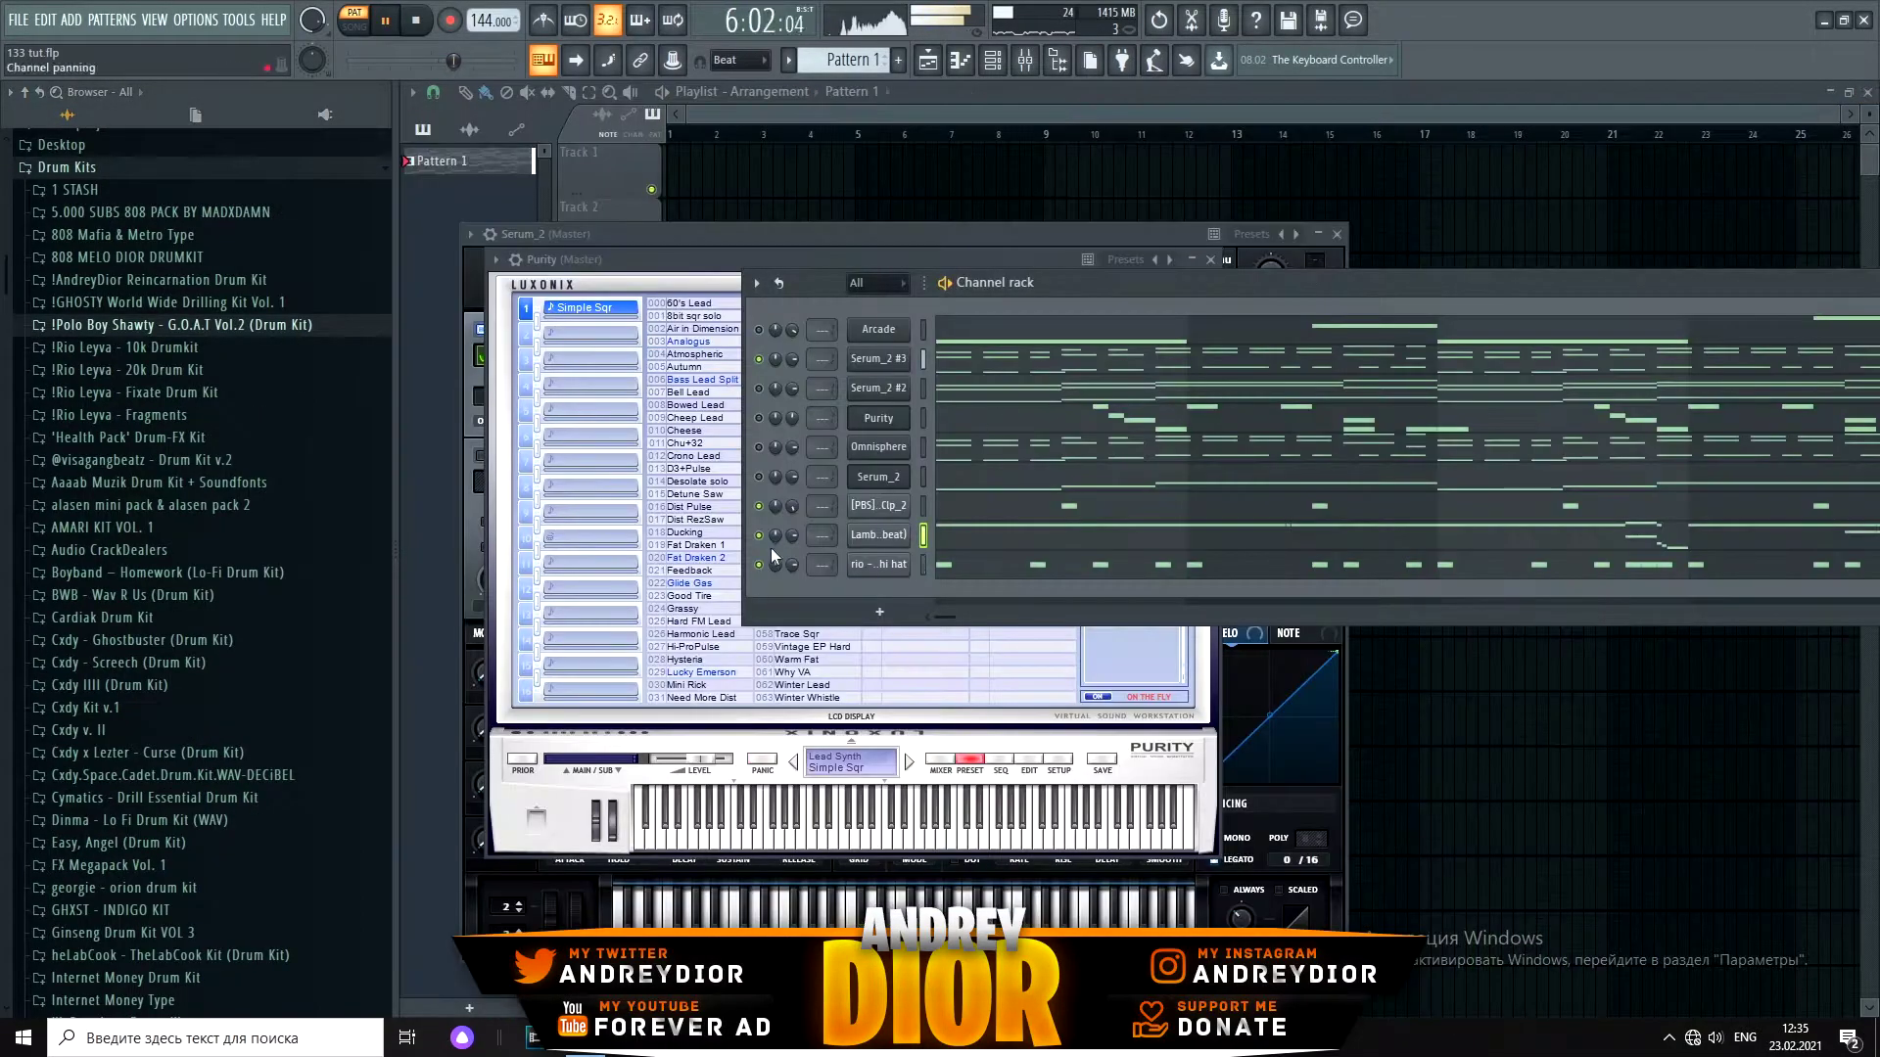
{"action": "right_click", "coordinate": [863, 568]}
{"action": "right_click", "coordinate": [875, 536]}
{"action": "left_click", "coordinate": [935, 538]}
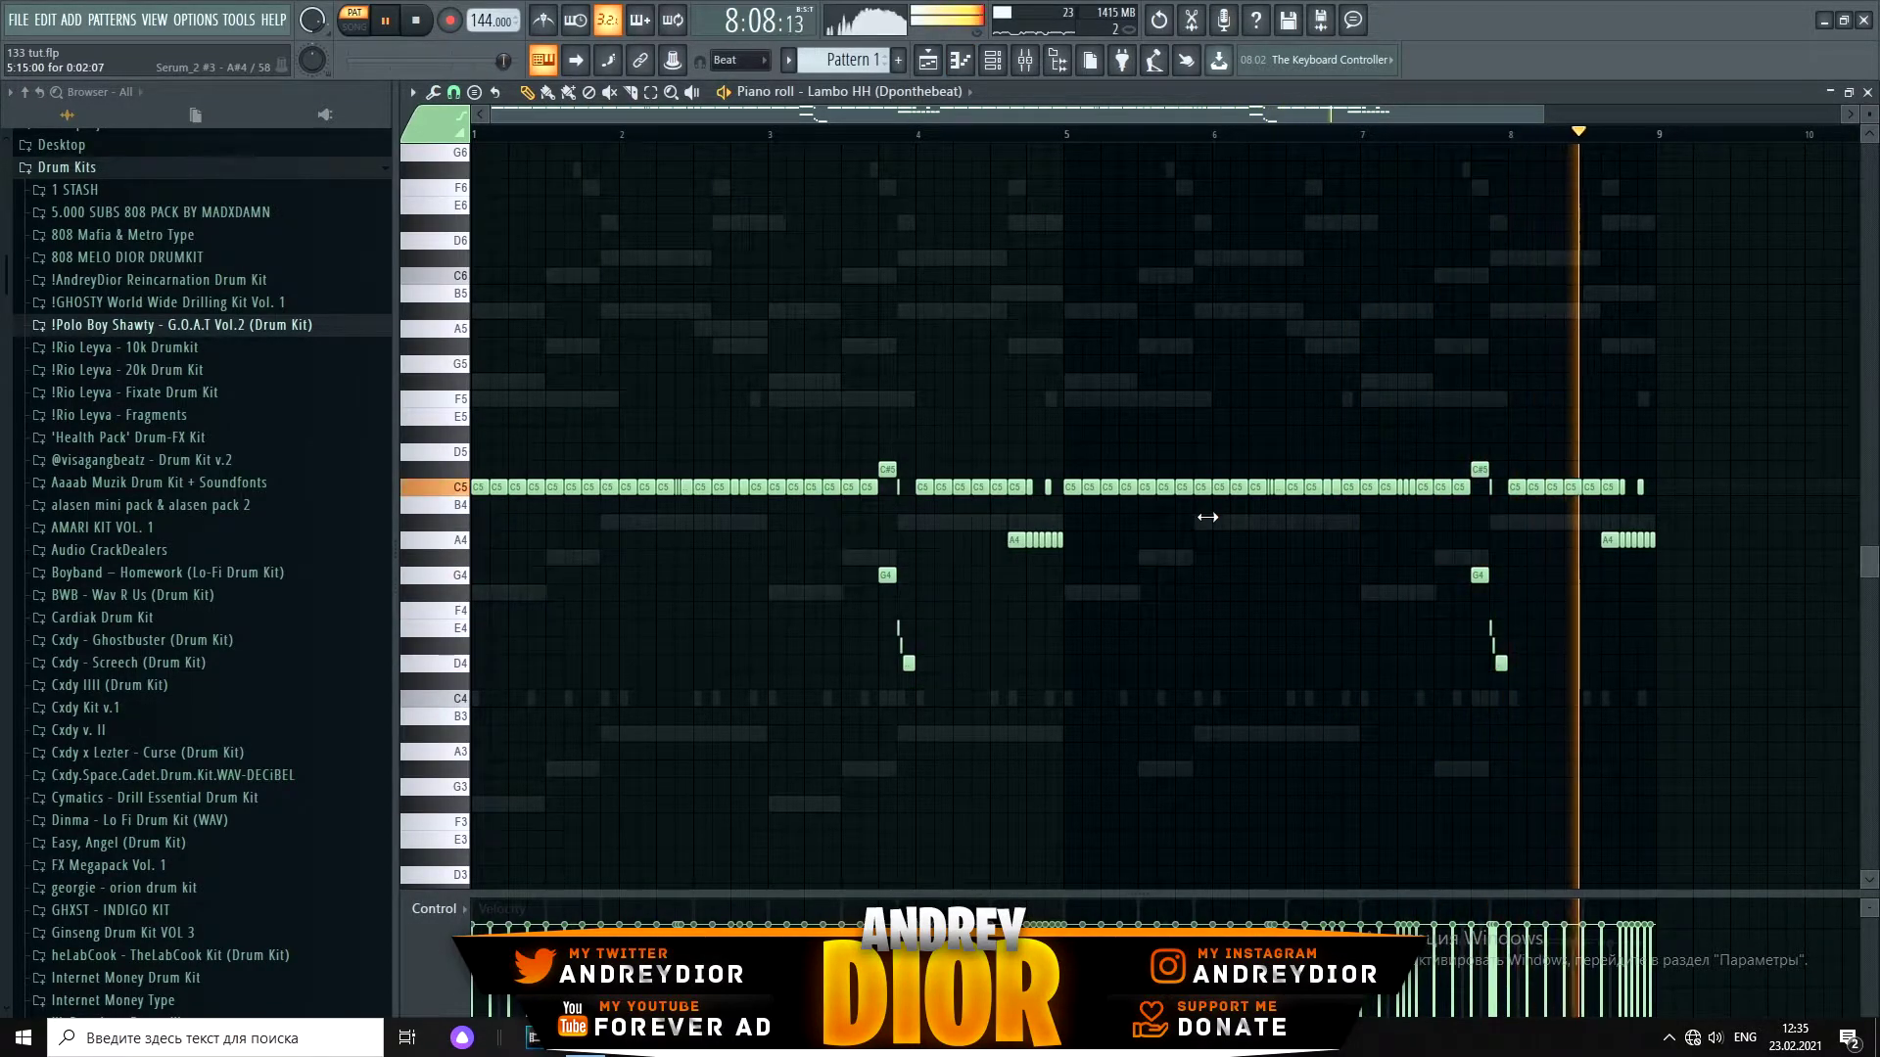
{"action": "key", "text": "space"}
{"action": "key", "text": "F7"}
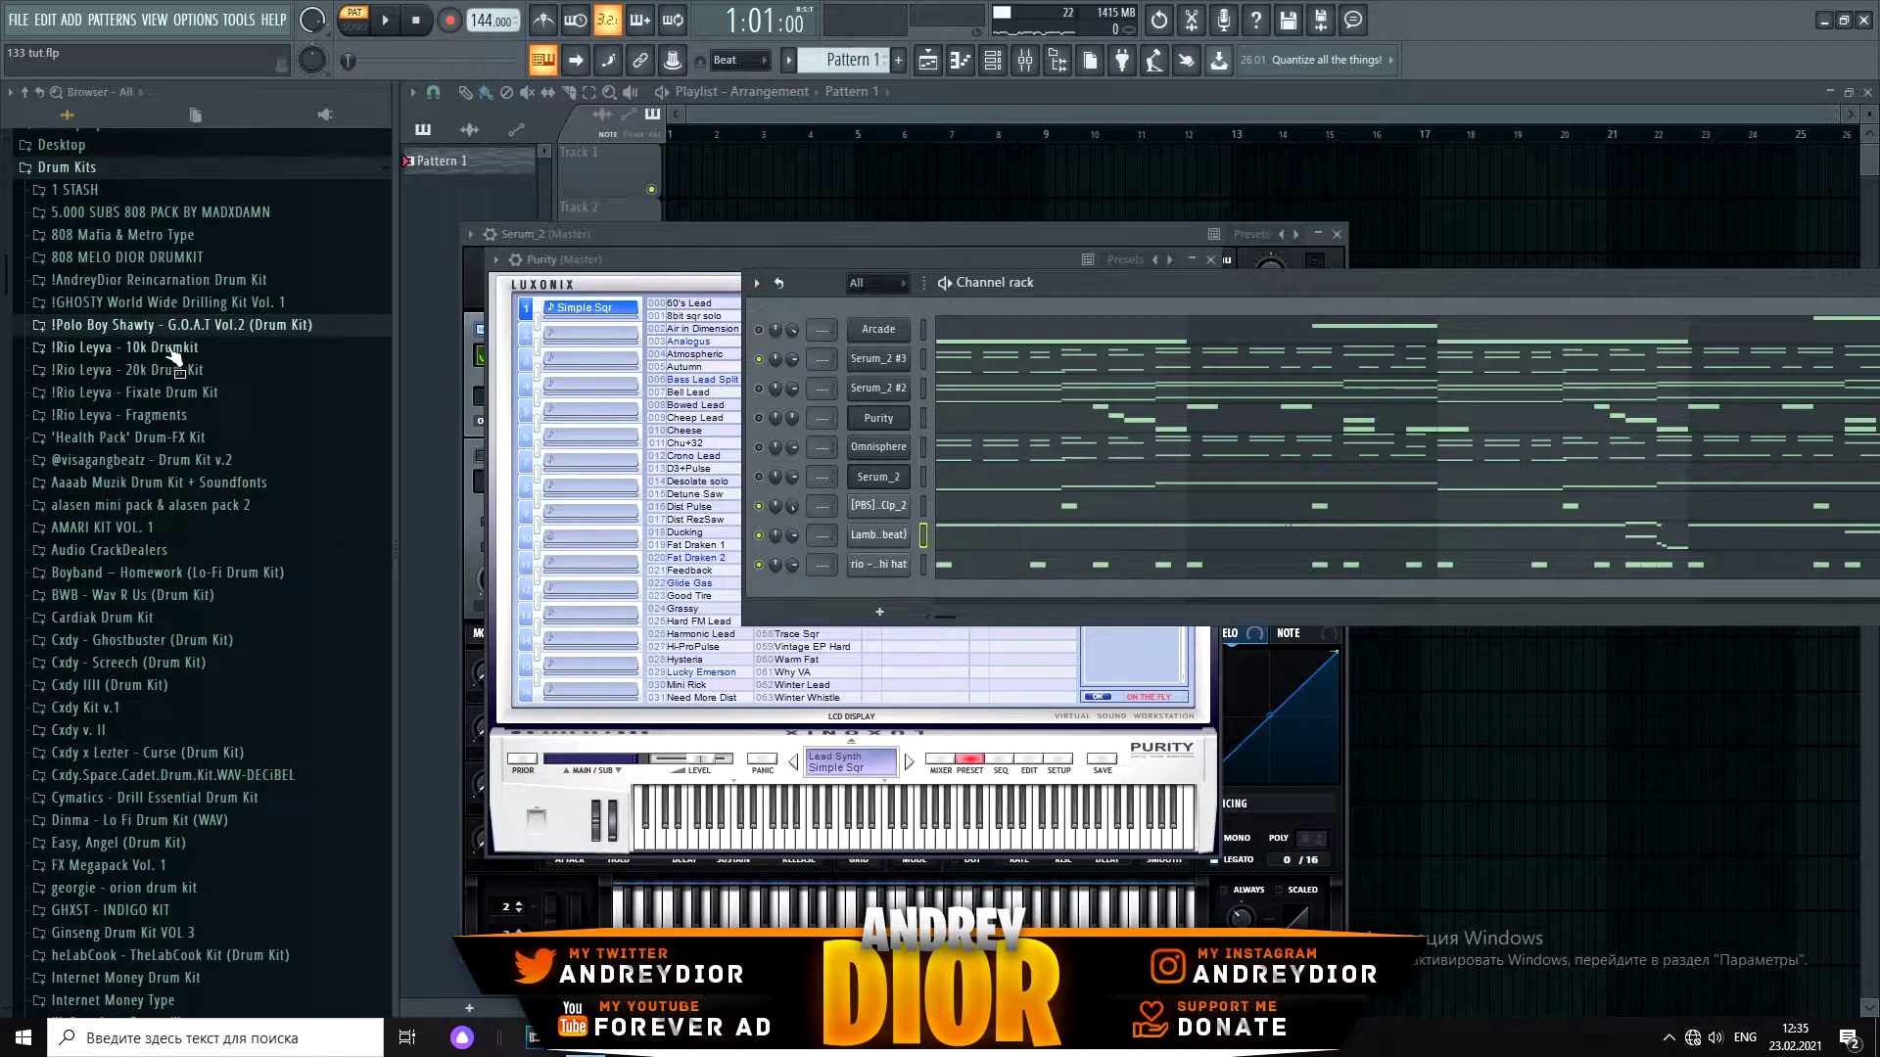
Step: Add the rio - echo 808 sample from the 808s of the !Rio Leyva - 10k Drumkit as a new channel
{"action": "left_click", "coordinate": [174, 348]}
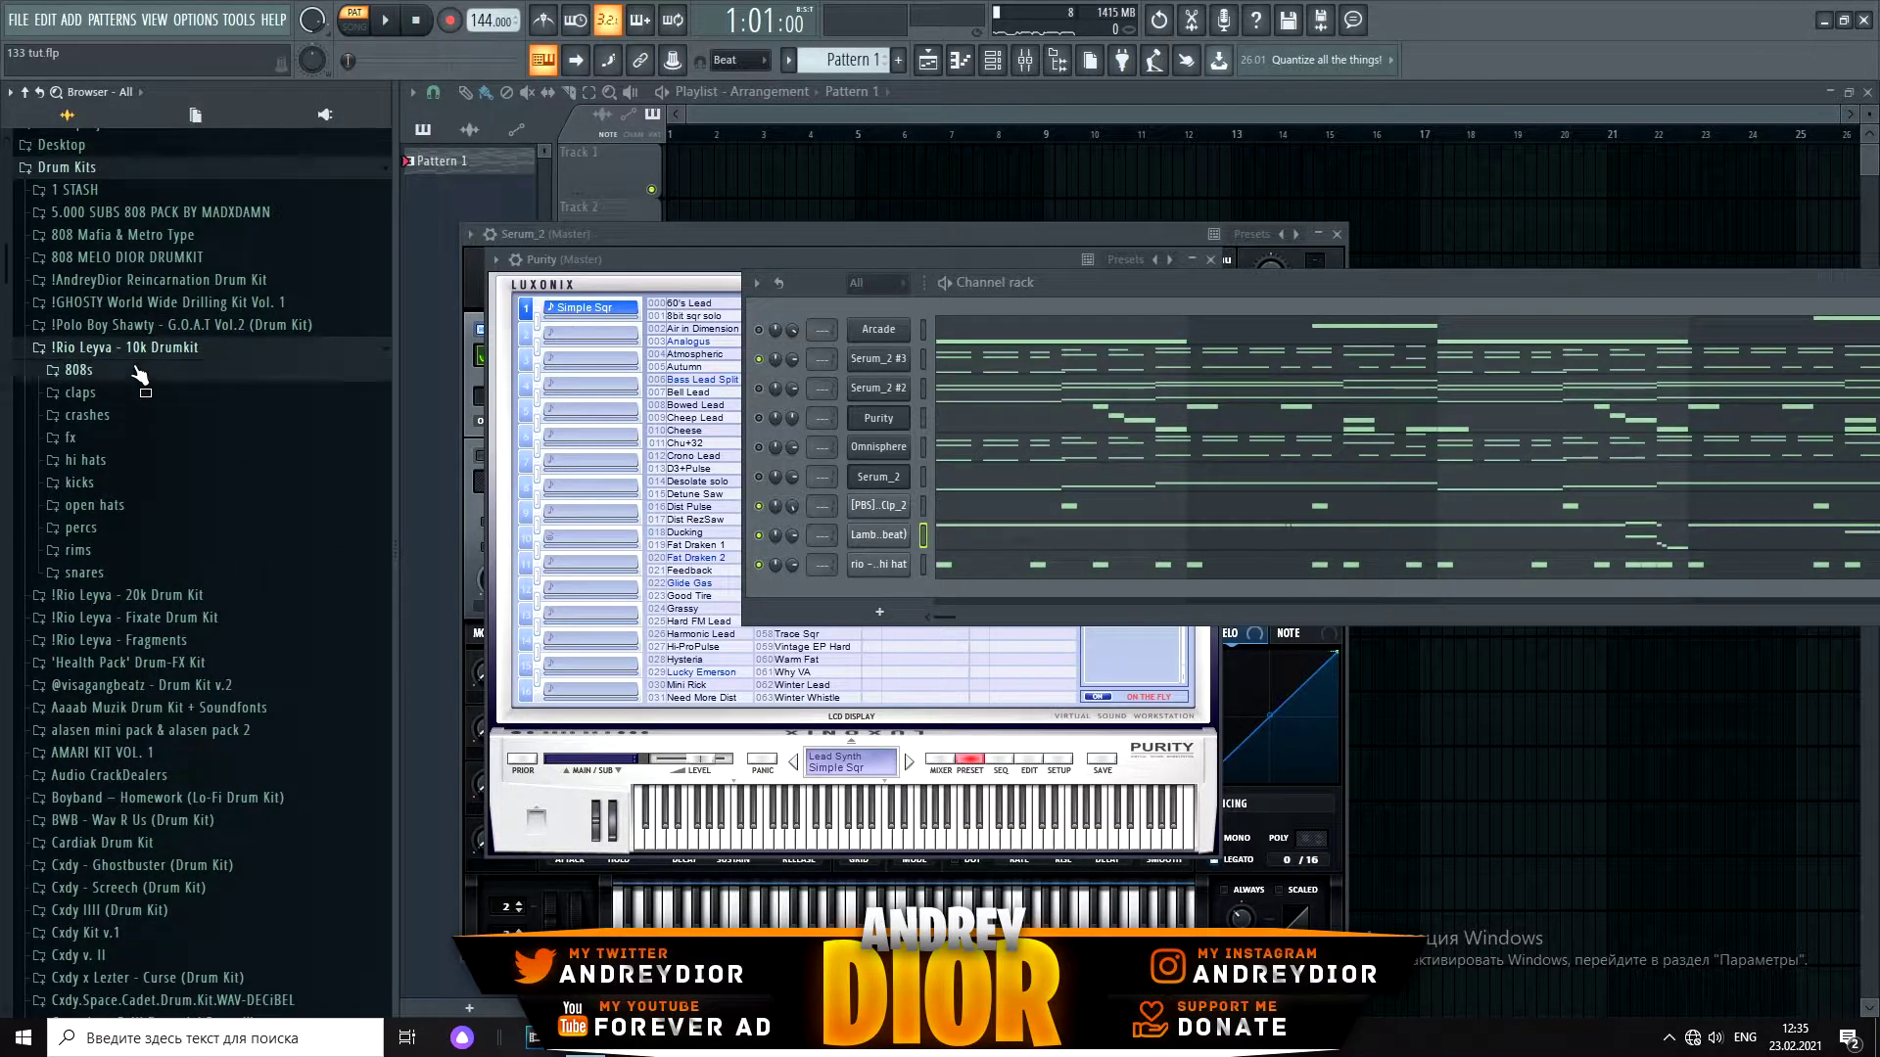
{"action": "left_click", "coordinate": [138, 373]}
{"action": "right_click", "coordinate": [113, 419]}
{"action": "left_click", "coordinate": [162, 495]}
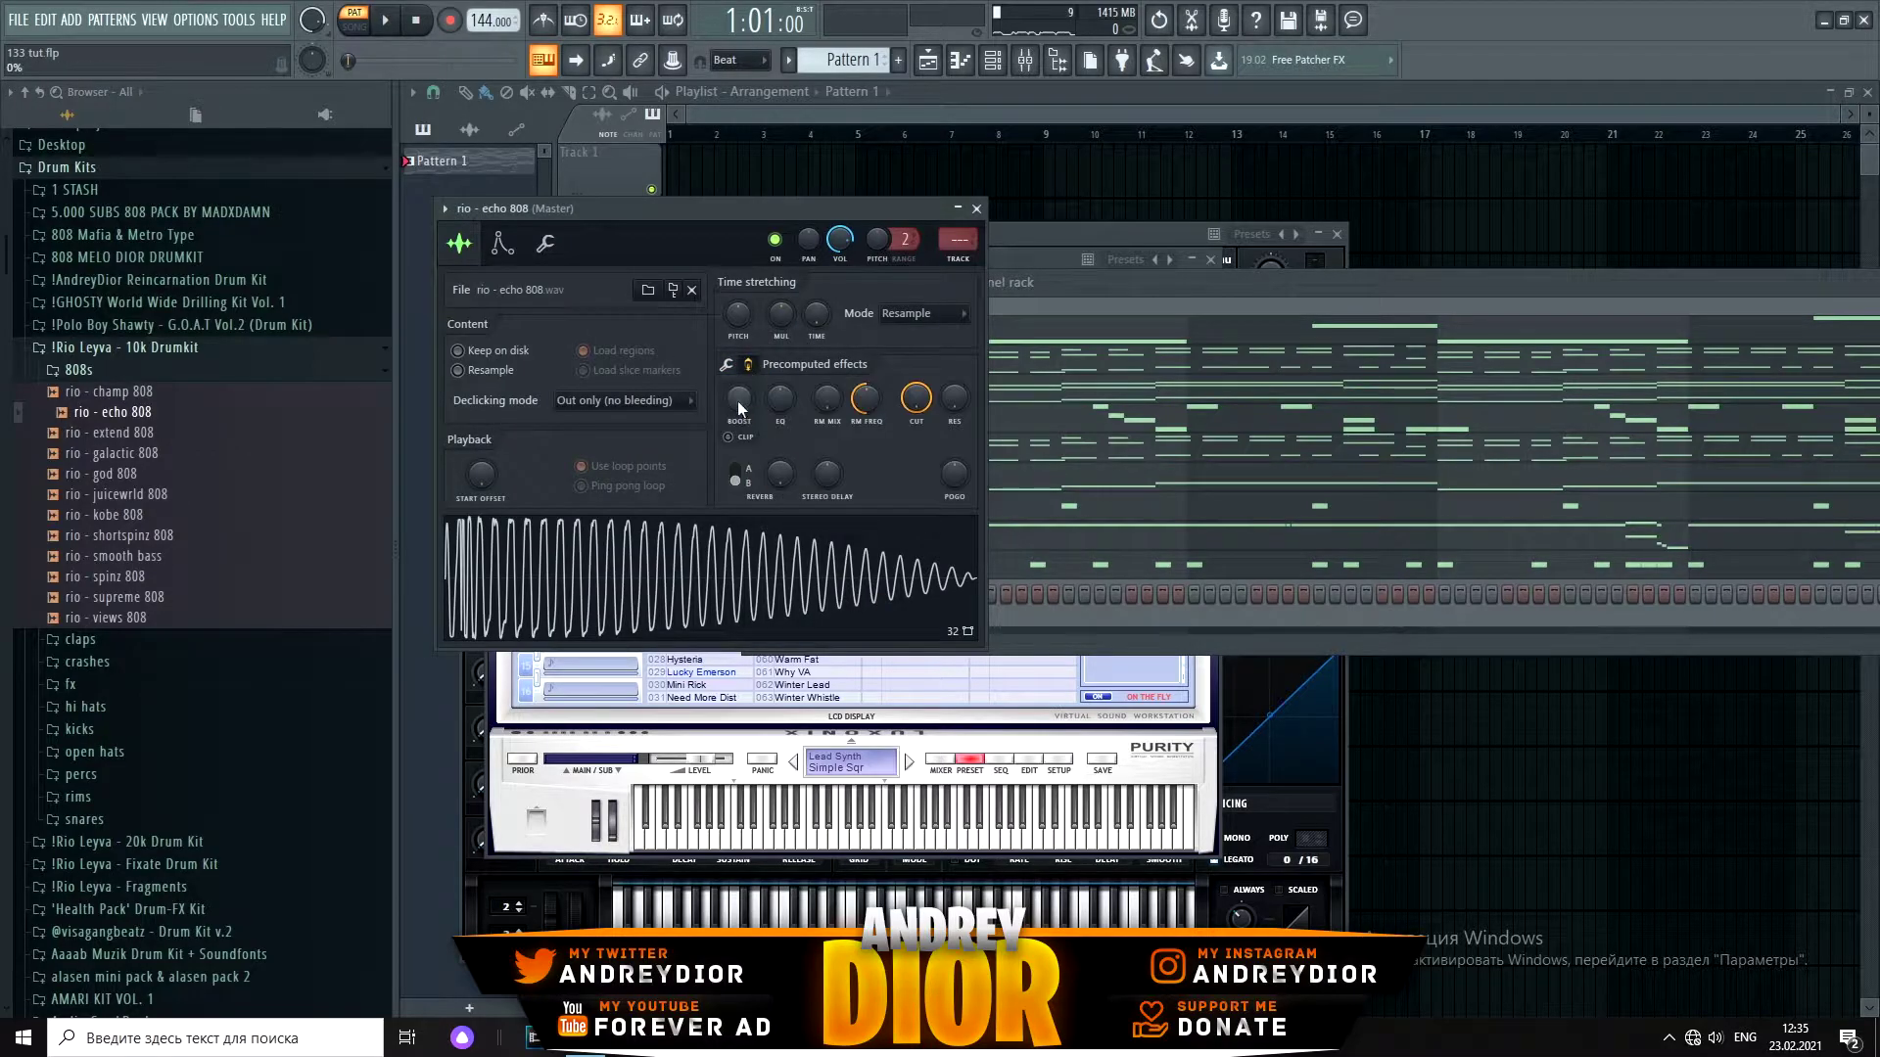
Step: Boost the rio - echo 808 sample and shape its volume envelope with a lower release
{"action": "left_click_drag", "start_coordinate": [736, 397], "coordinate": [736, 389]}
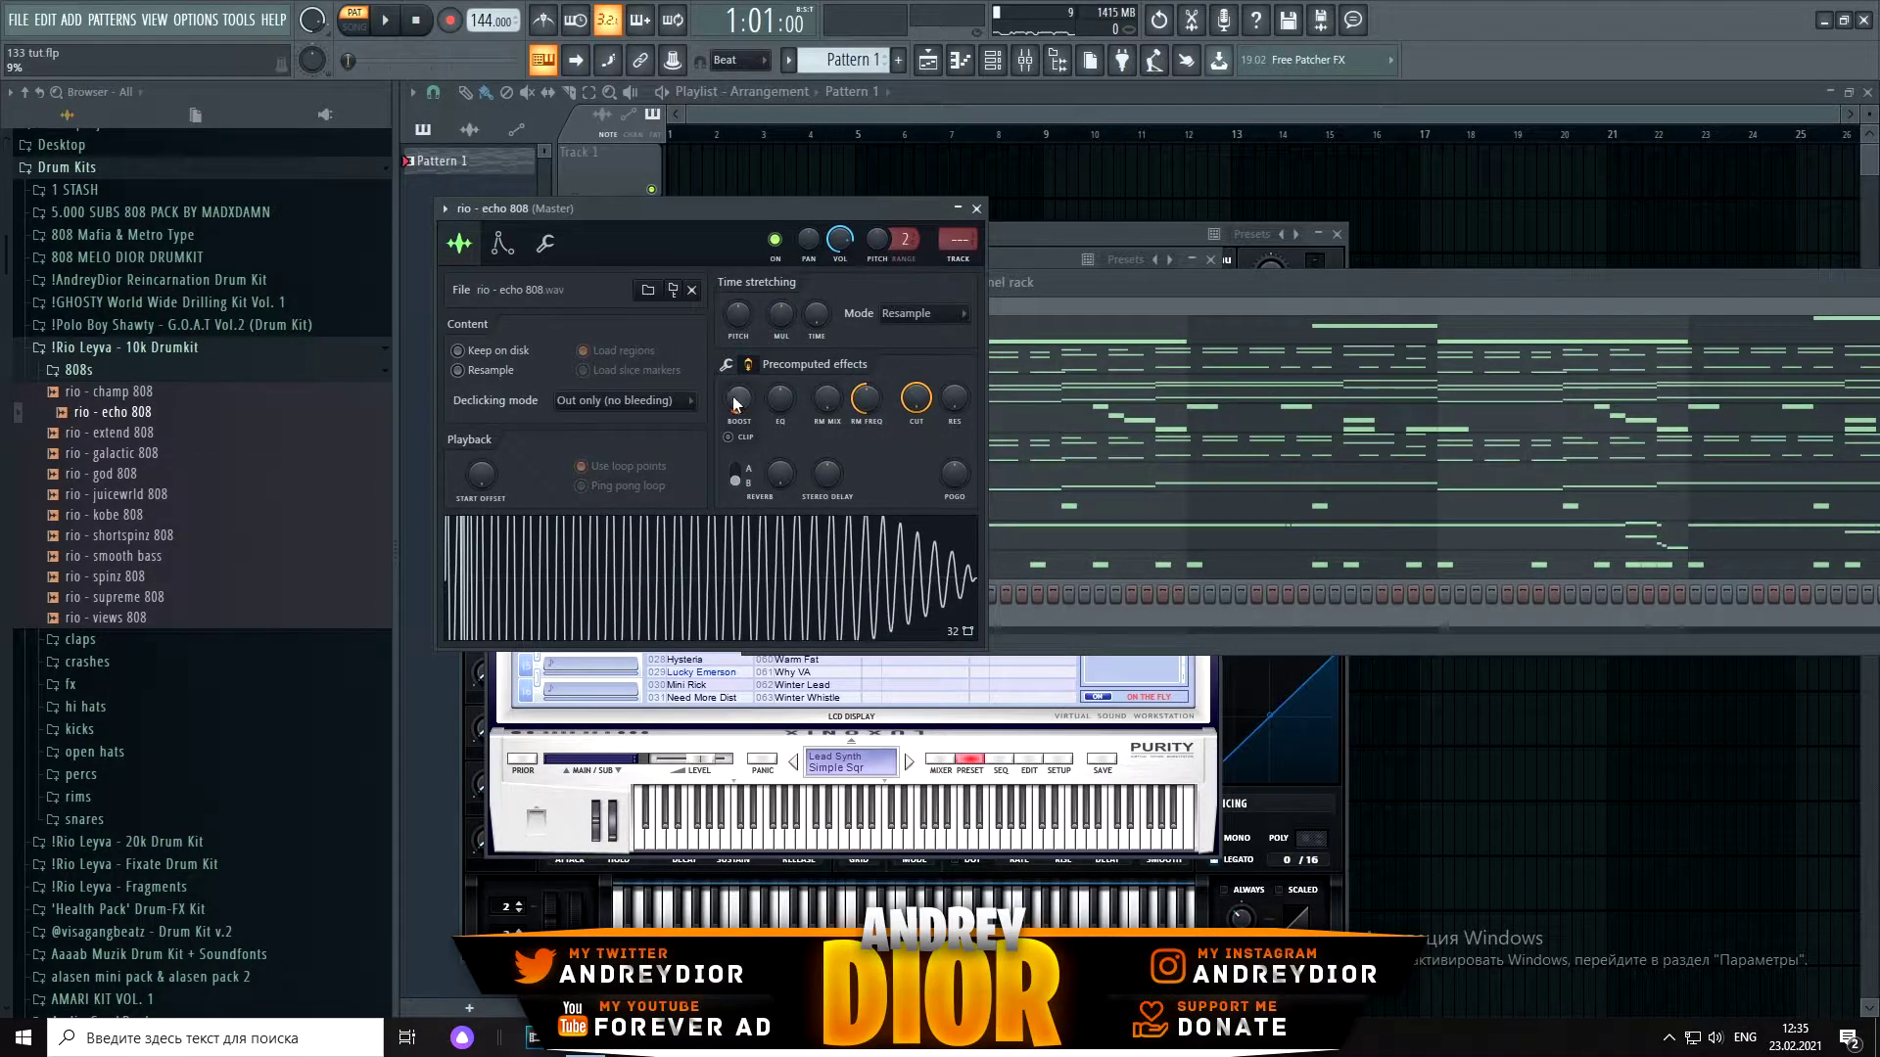
{"action": "left_click_drag", "start_coordinate": [876, 476], "coordinate": [875, 460]}
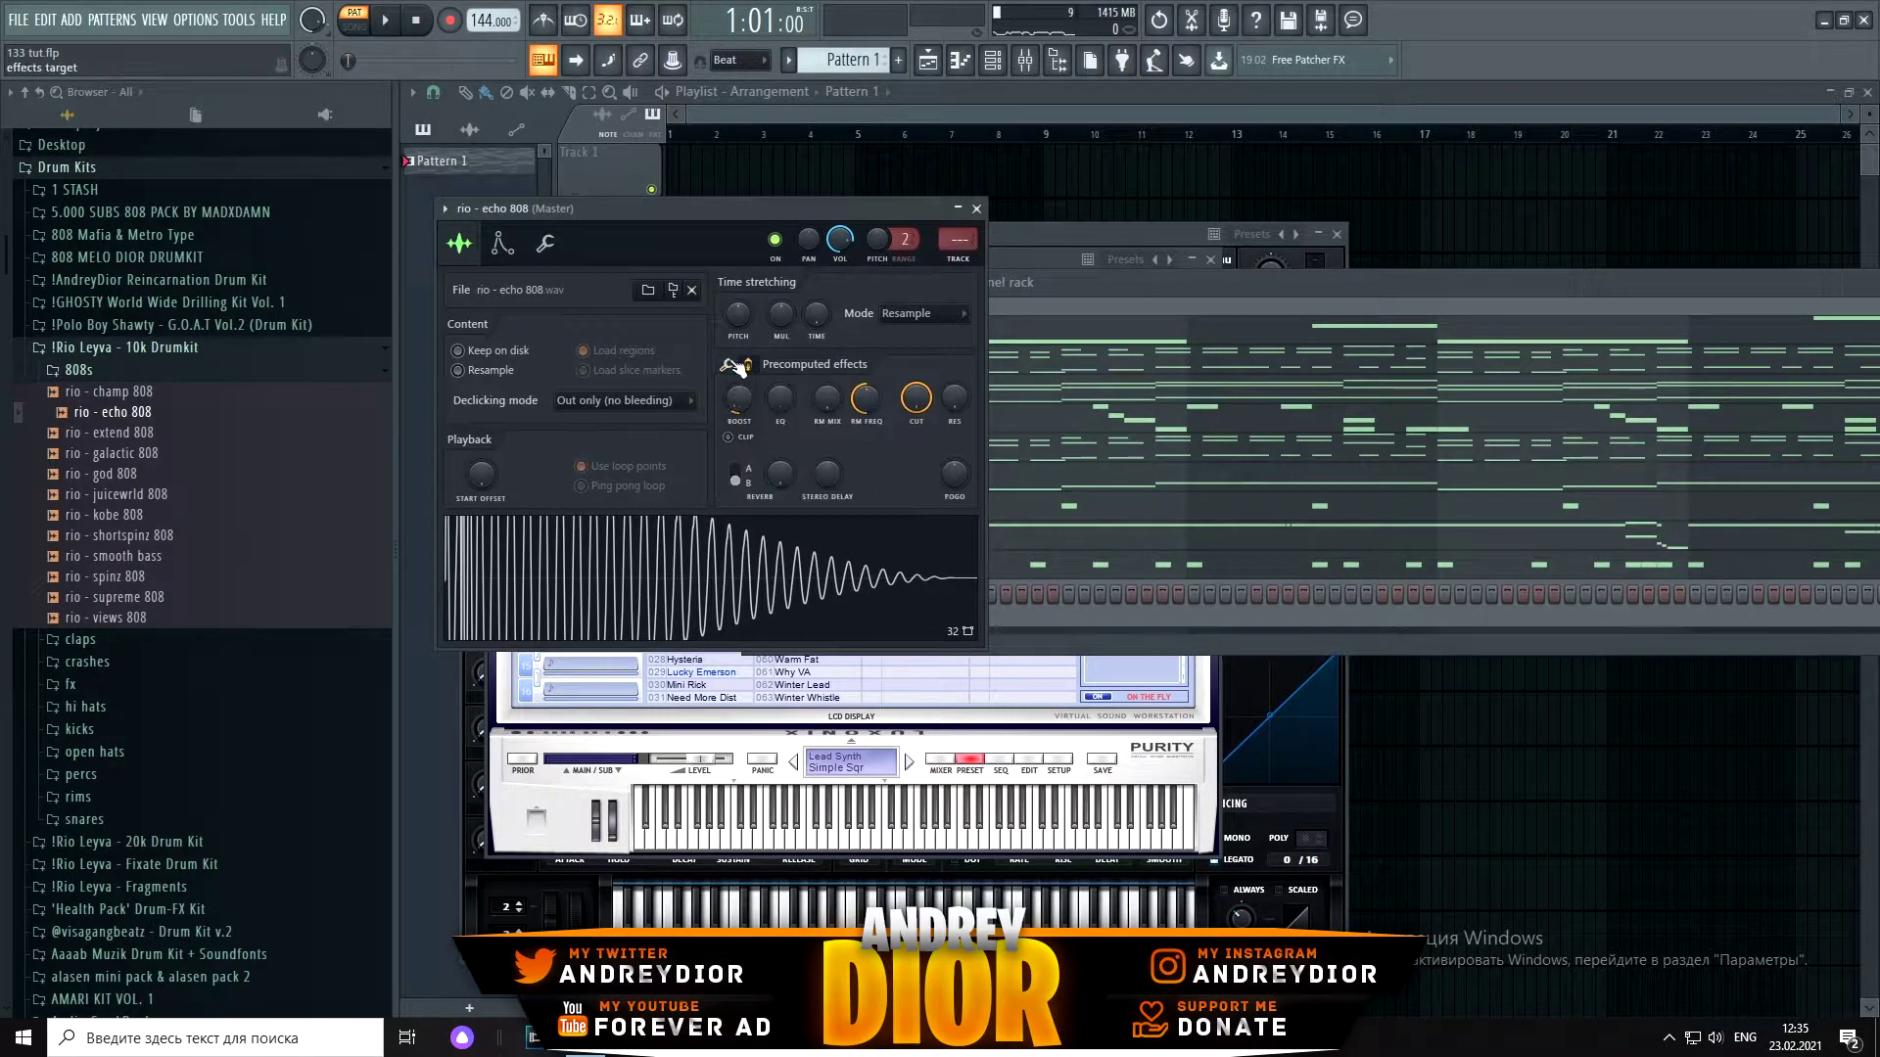
{"action": "left_click", "coordinate": [503, 243]}
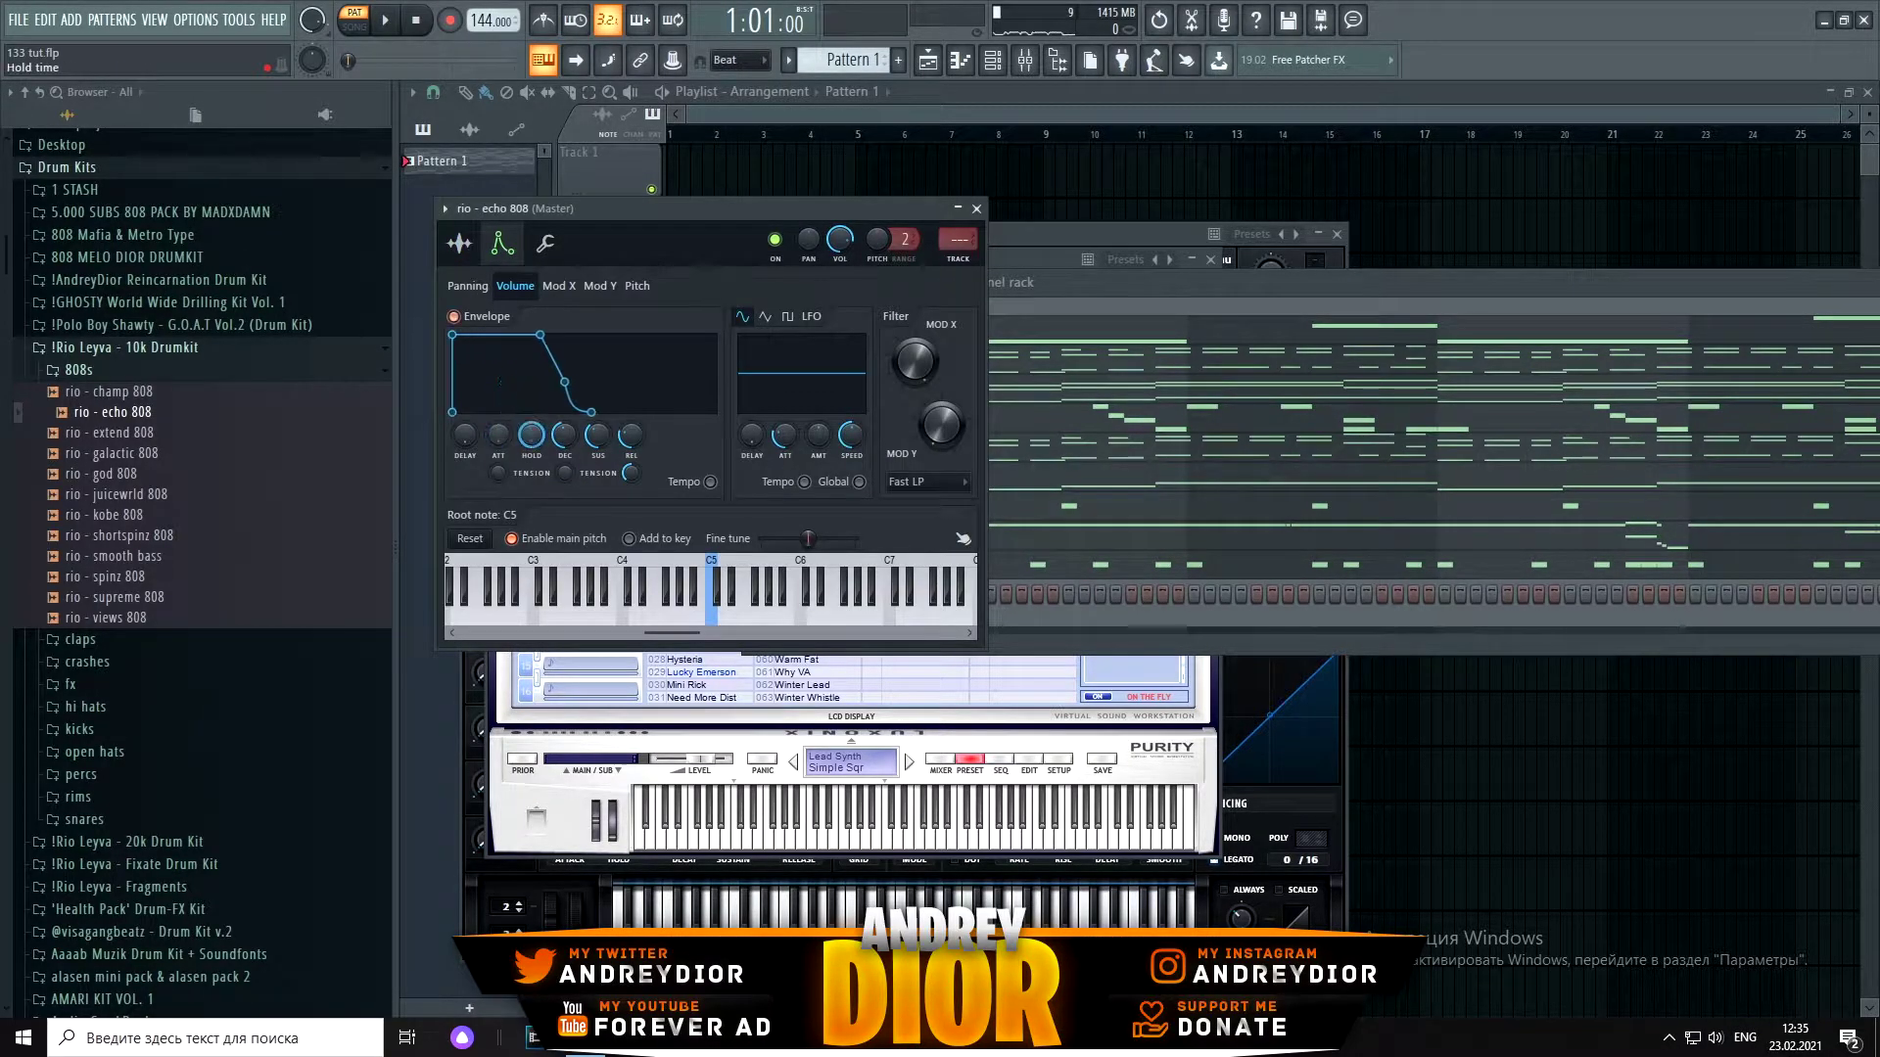
{"action": "left_click_drag", "start_coordinate": [626, 438], "coordinate": [627, 470]}
{"action": "left_click", "coordinate": [976, 208]}
Step: Write an eight-bar bassline of F#5 and A#5 notes in the rio - echo 808 piano roll and play it back
{"action": "right_click", "coordinate": [883, 590]}
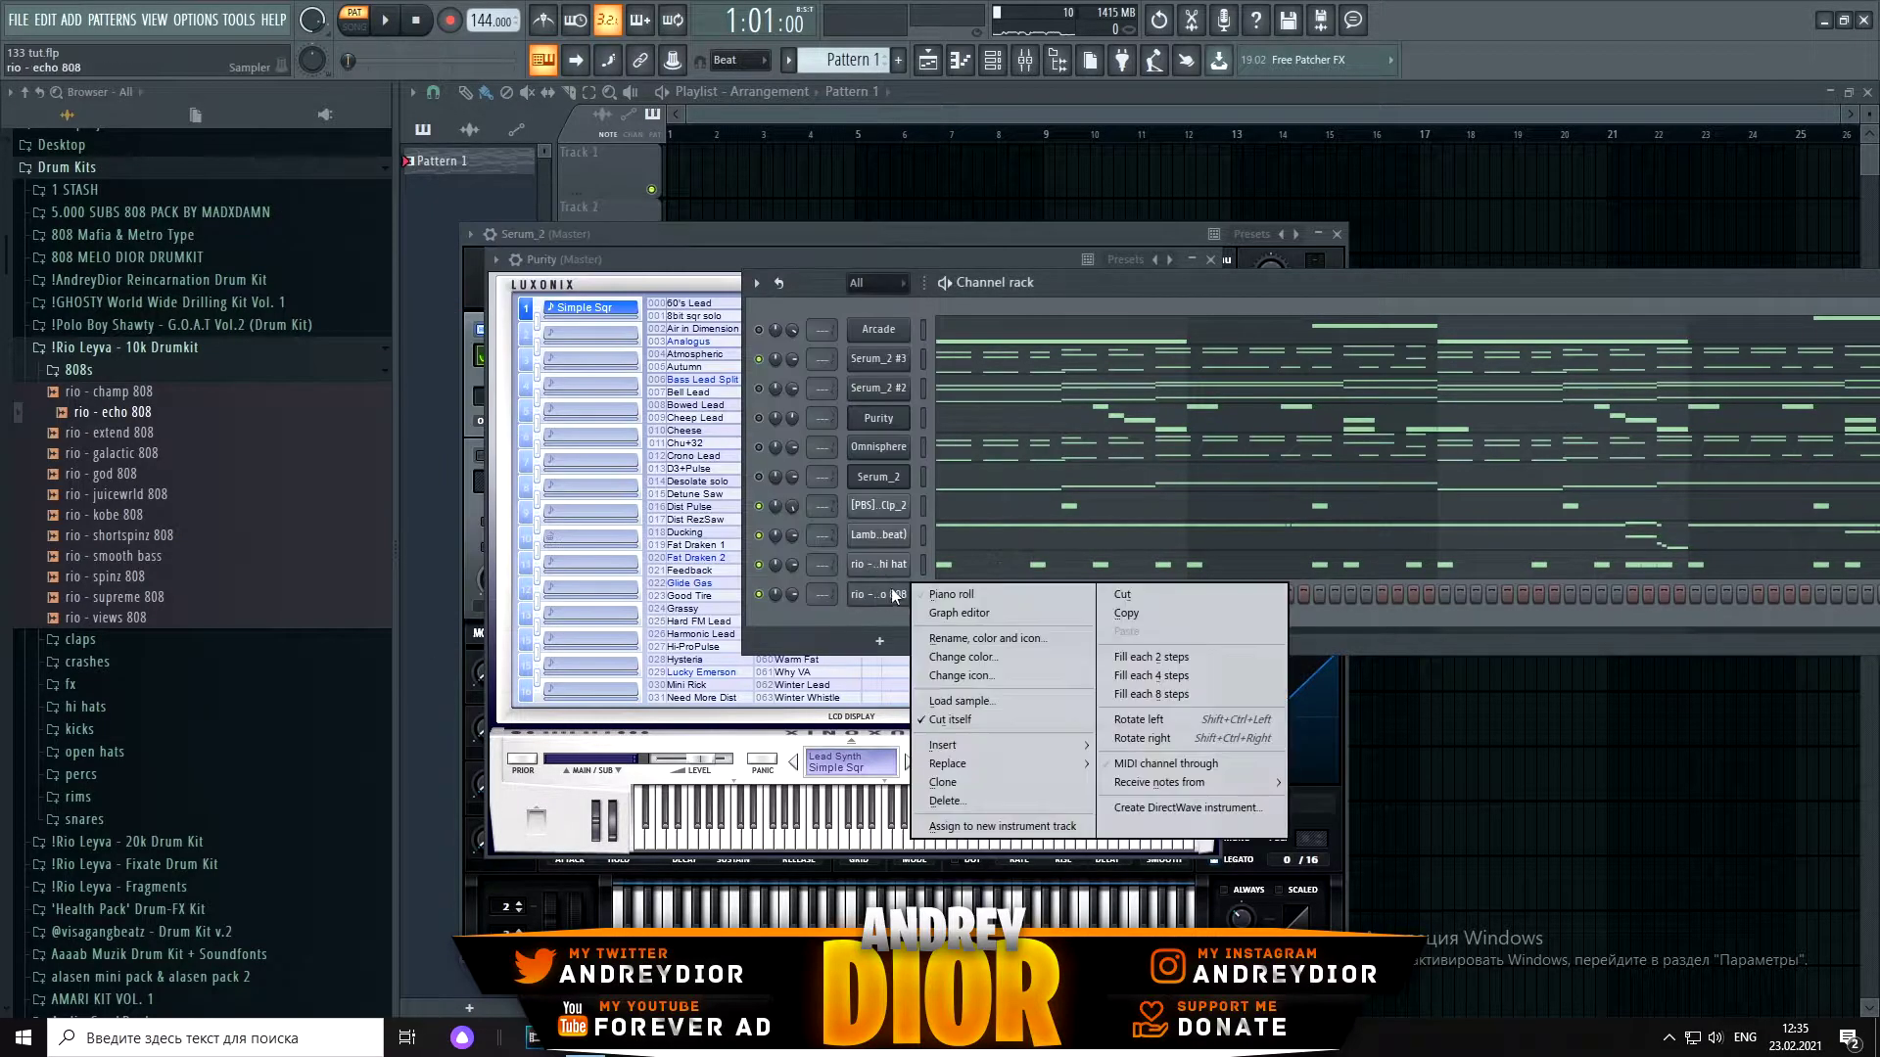
{"action": "left_click", "coordinate": [942, 593]}
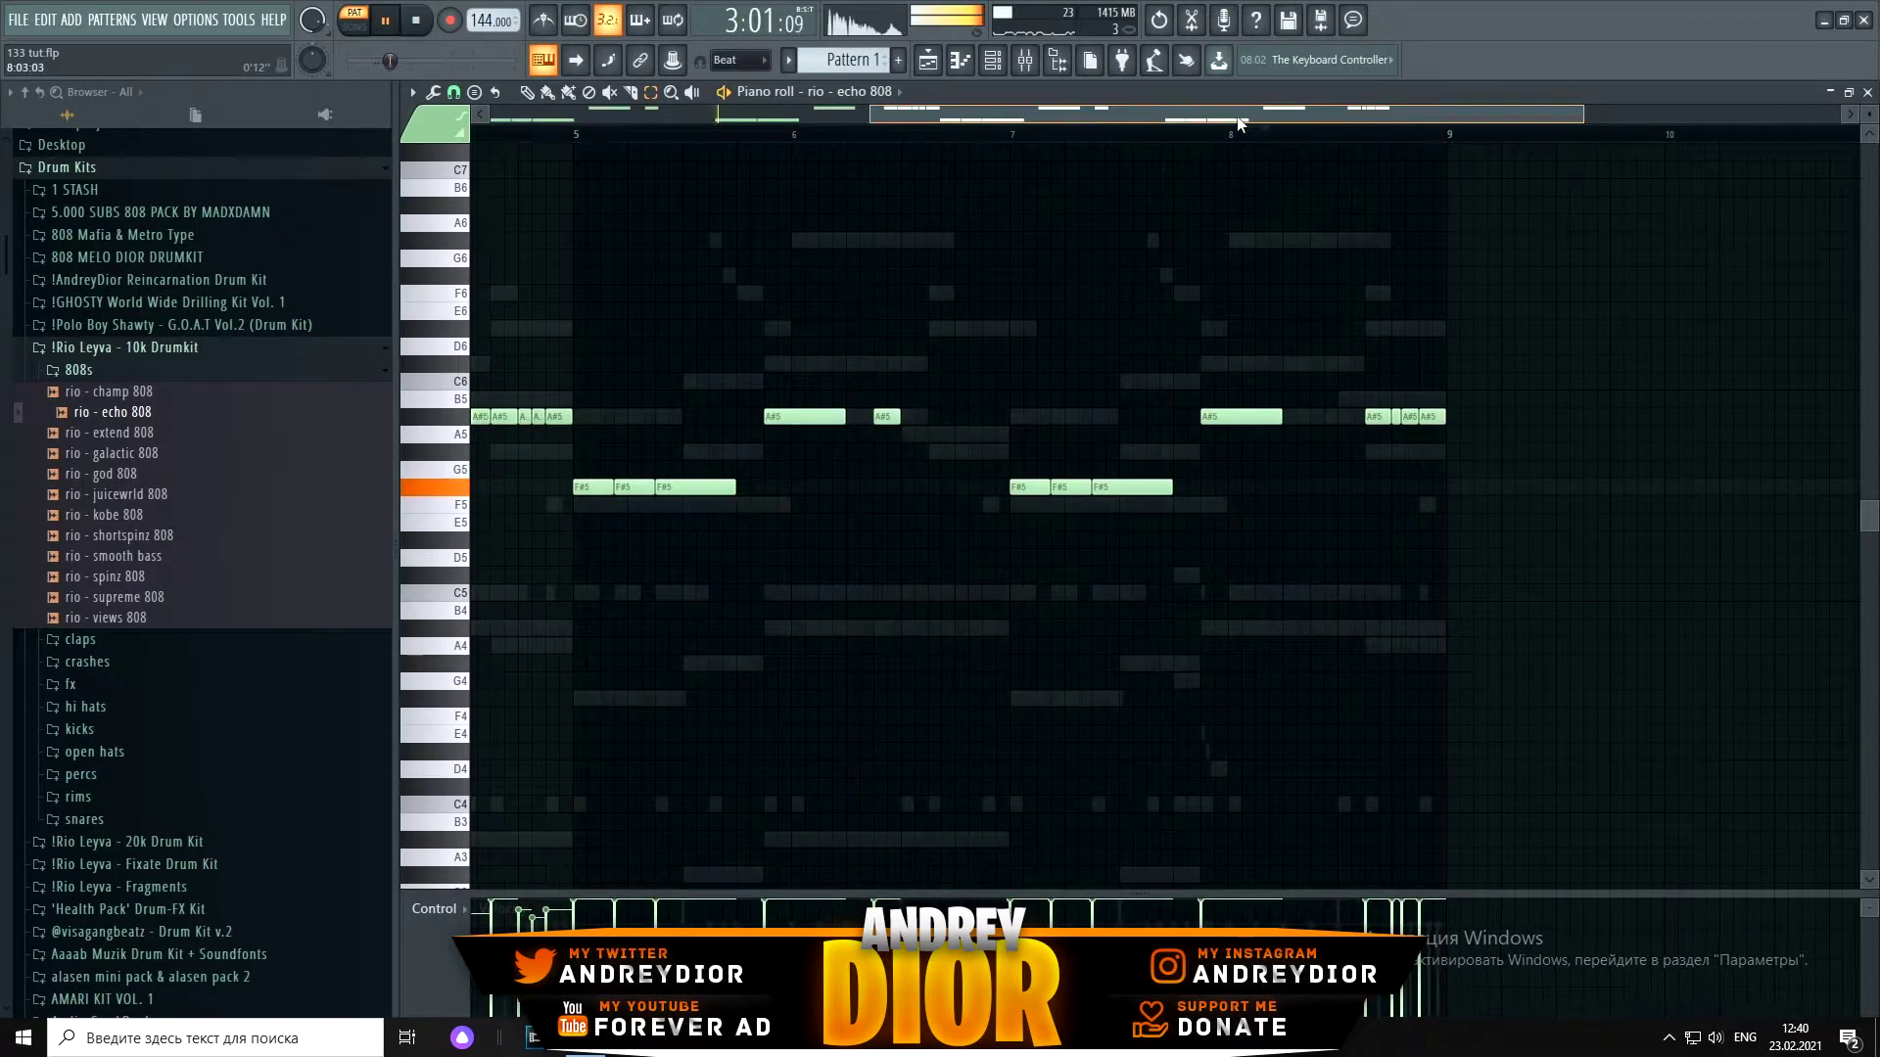
{"action": "left_click_drag", "start_coordinate": [1205, 114], "coordinate": [1872, 209]}
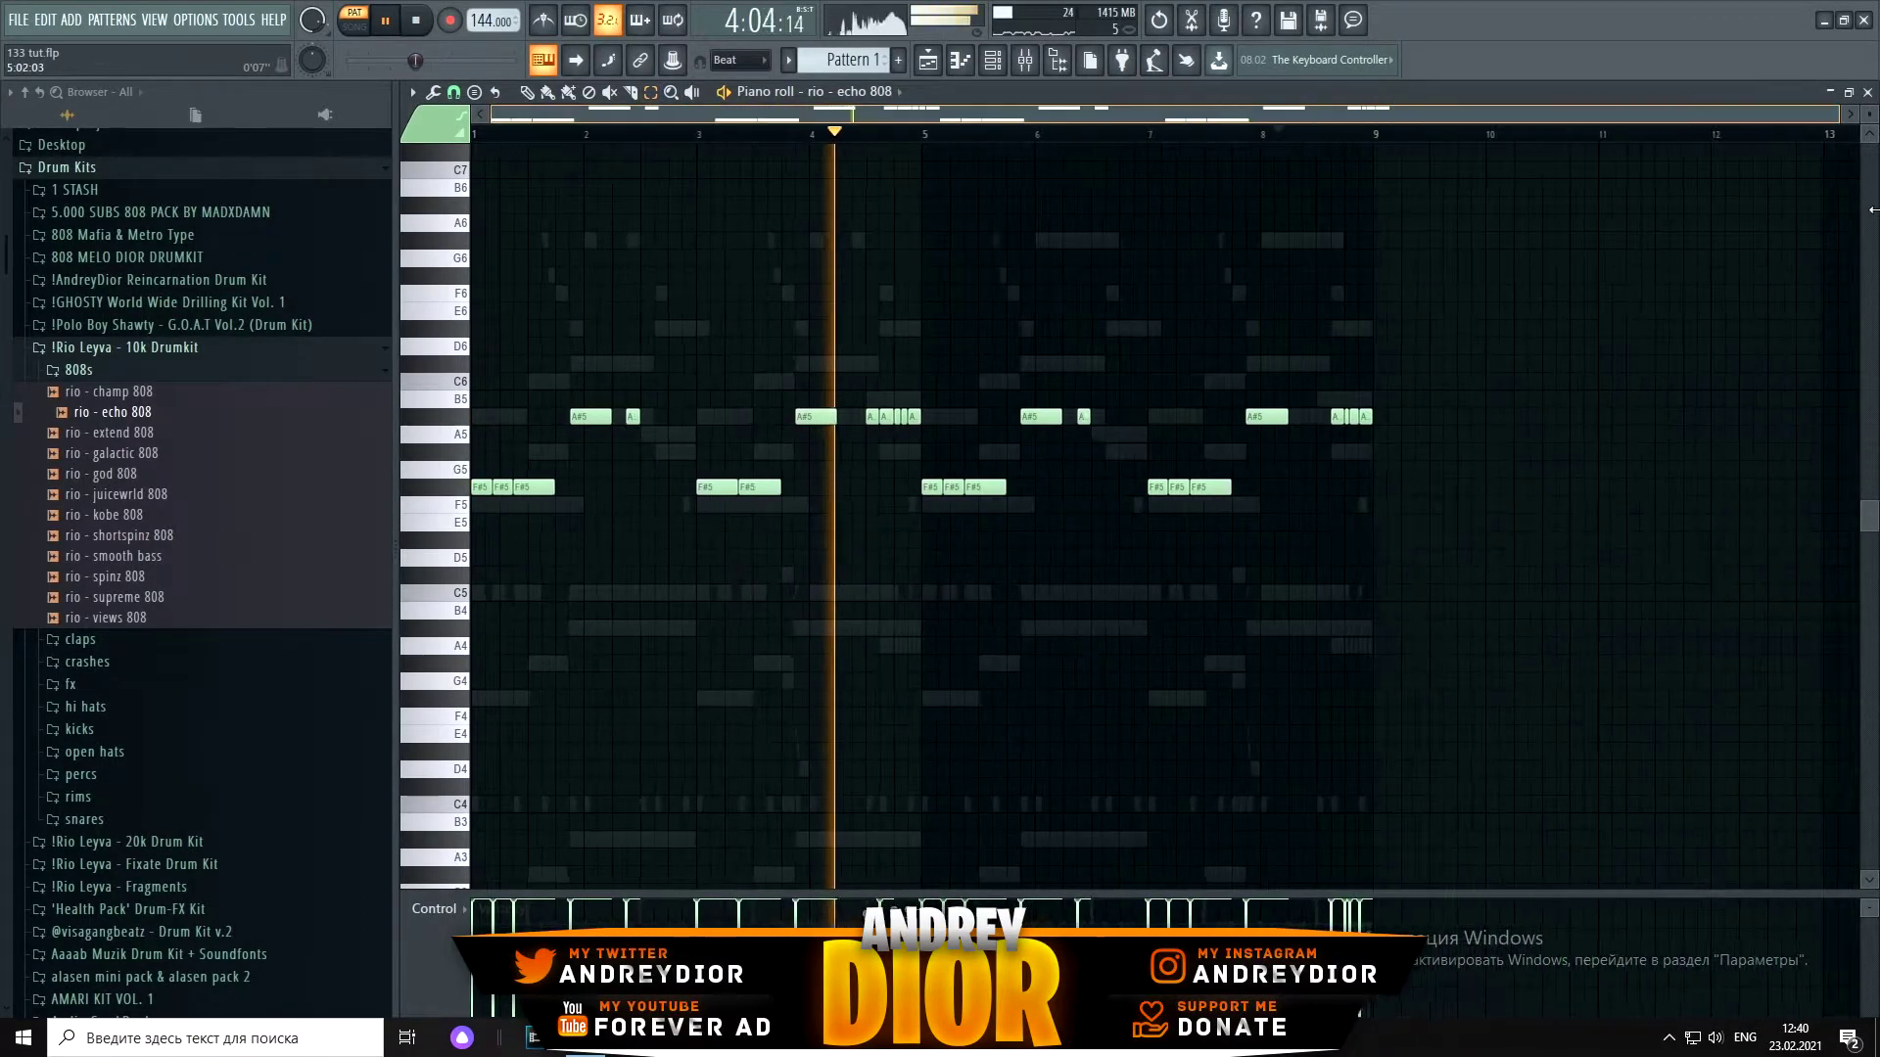
{"action": "scroll", "coordinate": [1553, 202], "scroll_direction": "up", "scroll_amount": 2}
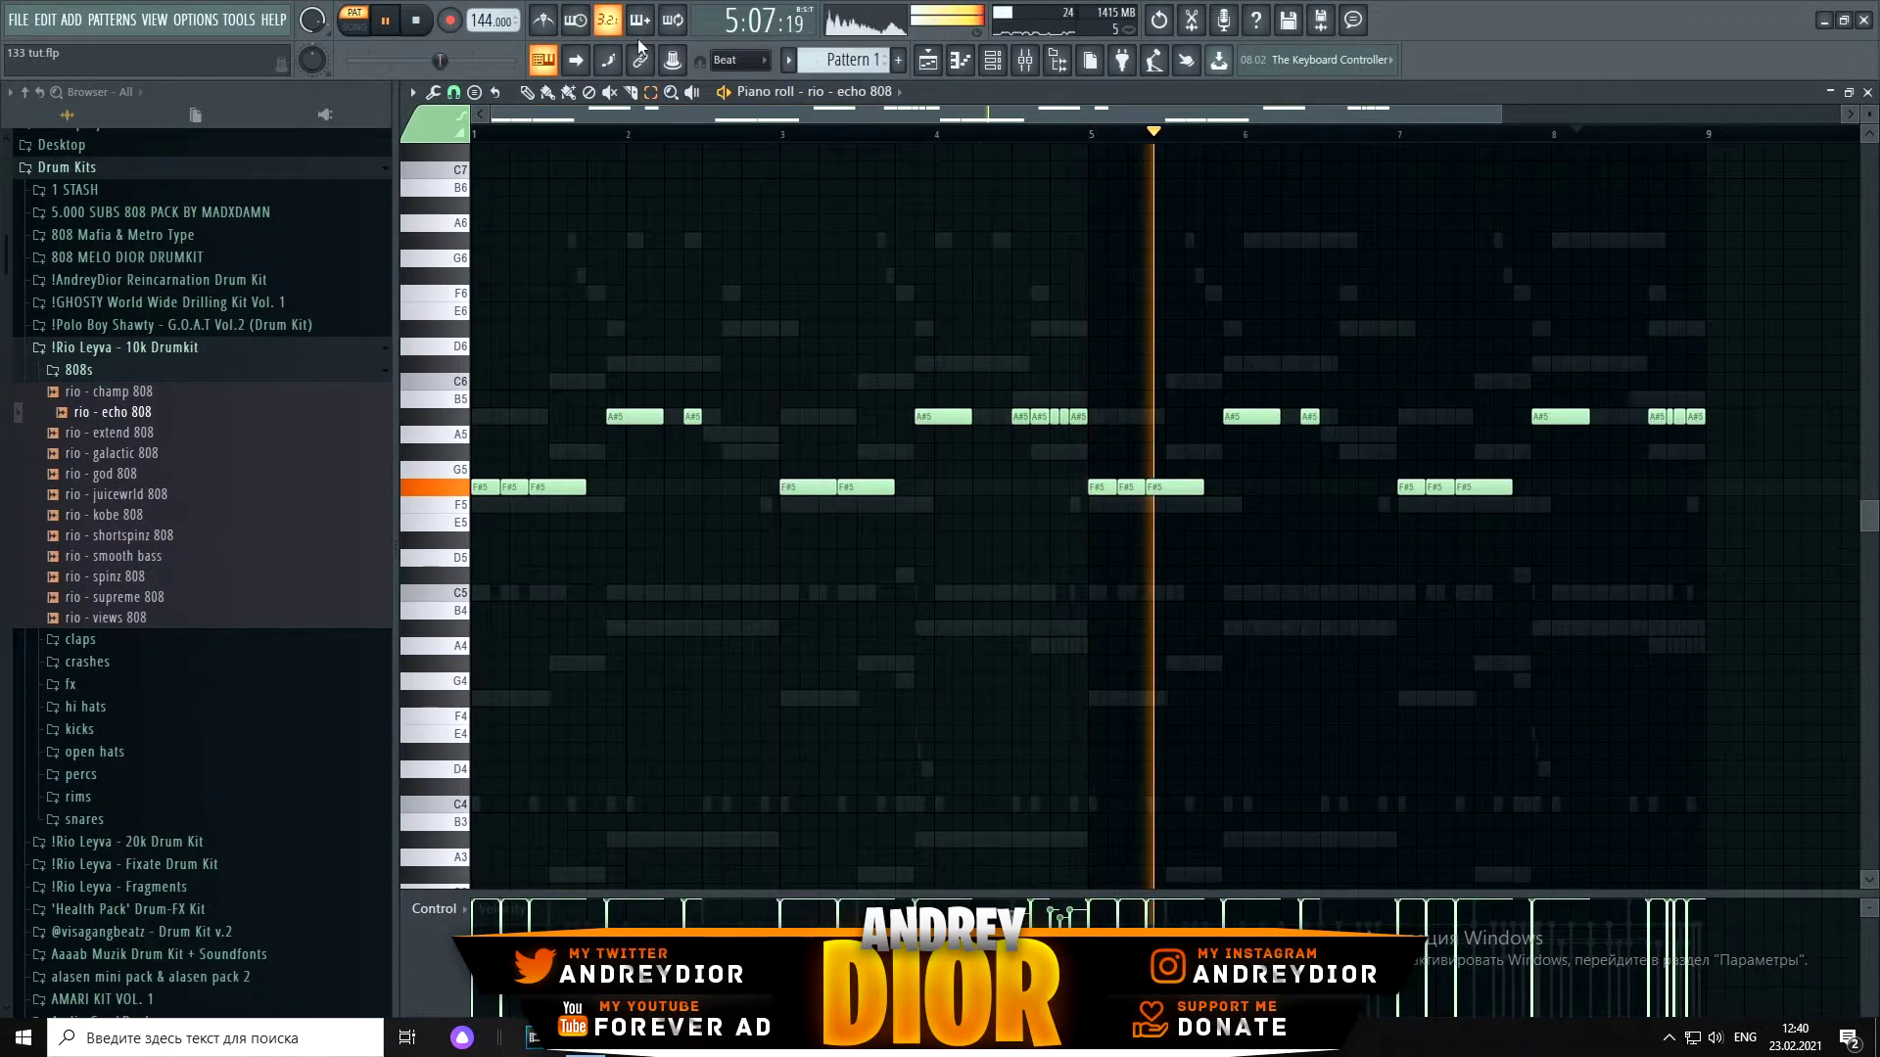
{"action": "mouse_move", "coordinate": [872, 107]}
{"action": "left_mouse_down"}
{"action": "mouse_move", "coordinate": [1181, 85]}
{"action": "mouse_move", "coordinate": [868, 98]}
{"action": "left_mouse_up"}
{"action": "key", "text": "space"}
{"action": "key", "text": "F7"}
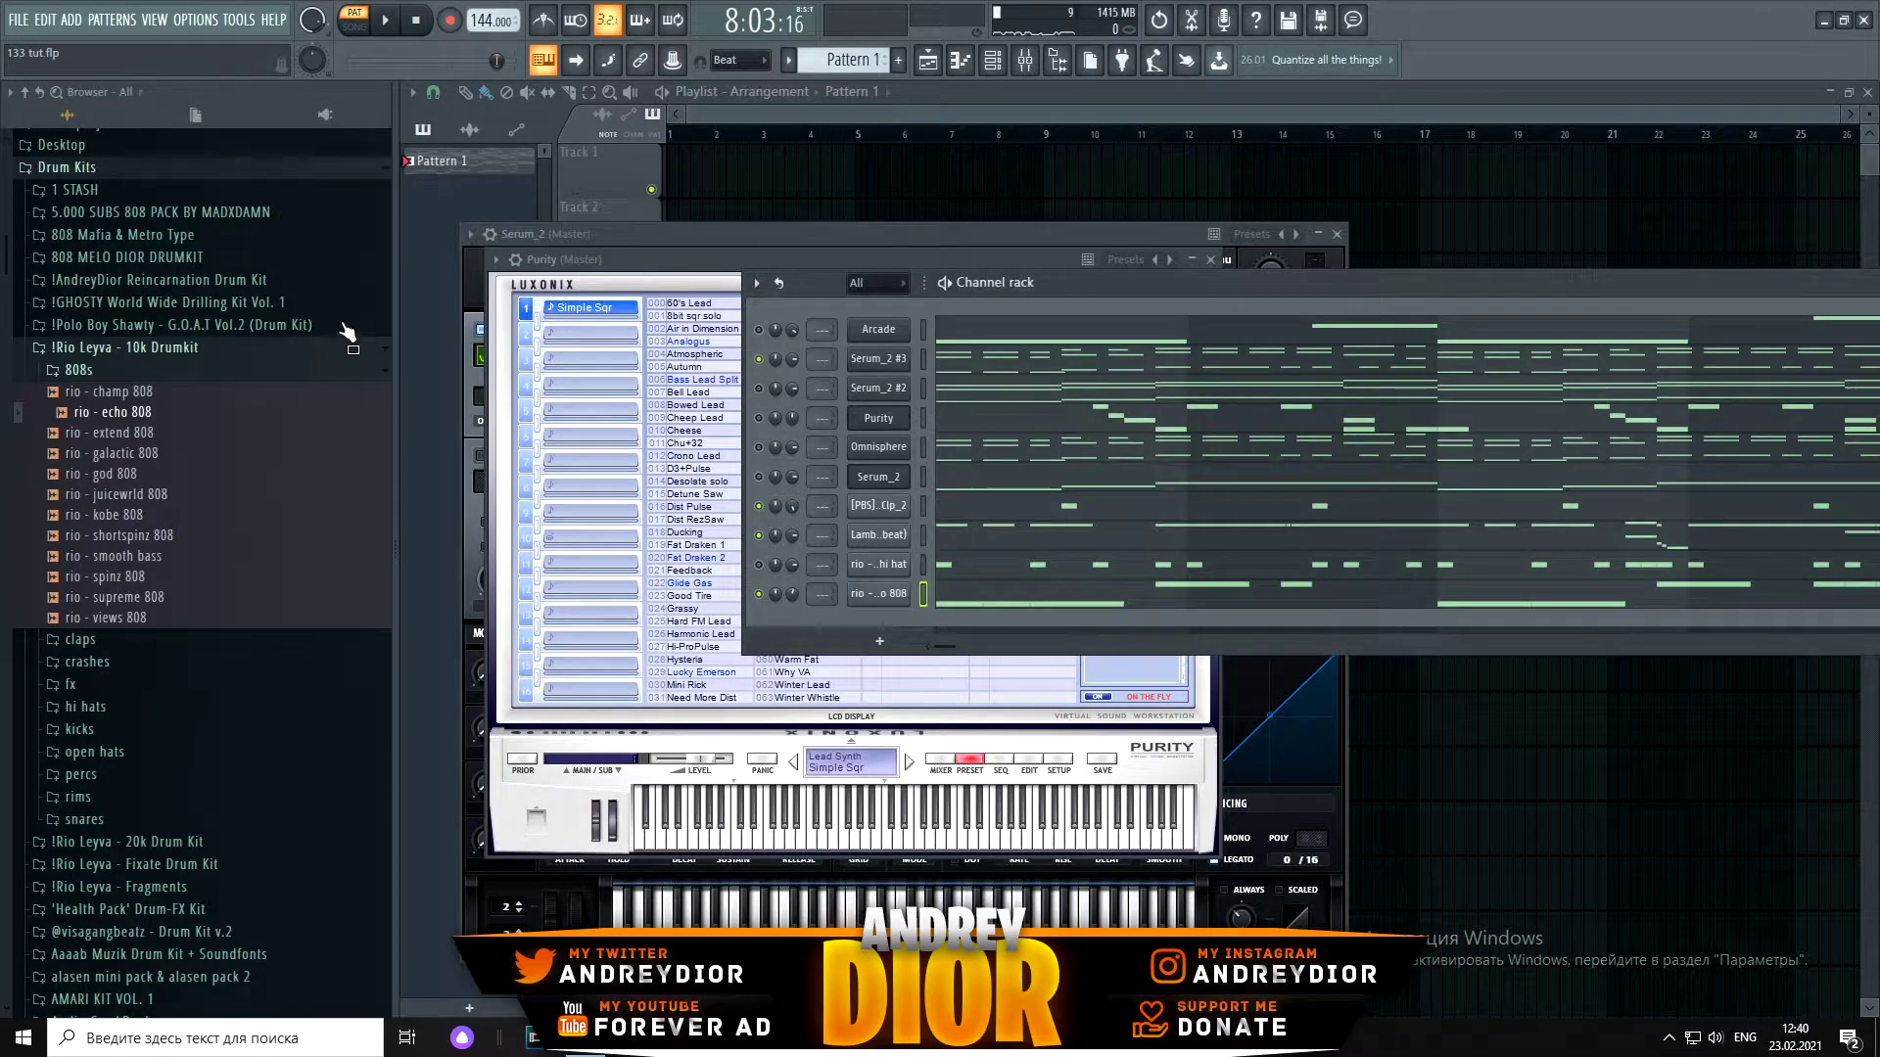
Step: Add the rio - madness 808 sample from the !Rio Leyva - Fixate Drum Kit as a new channel and enable its volume envelope
{"action": "left_click", "coordinate": [204, 352]}
{"action": "left_click", "coordinate": [194, 394]}
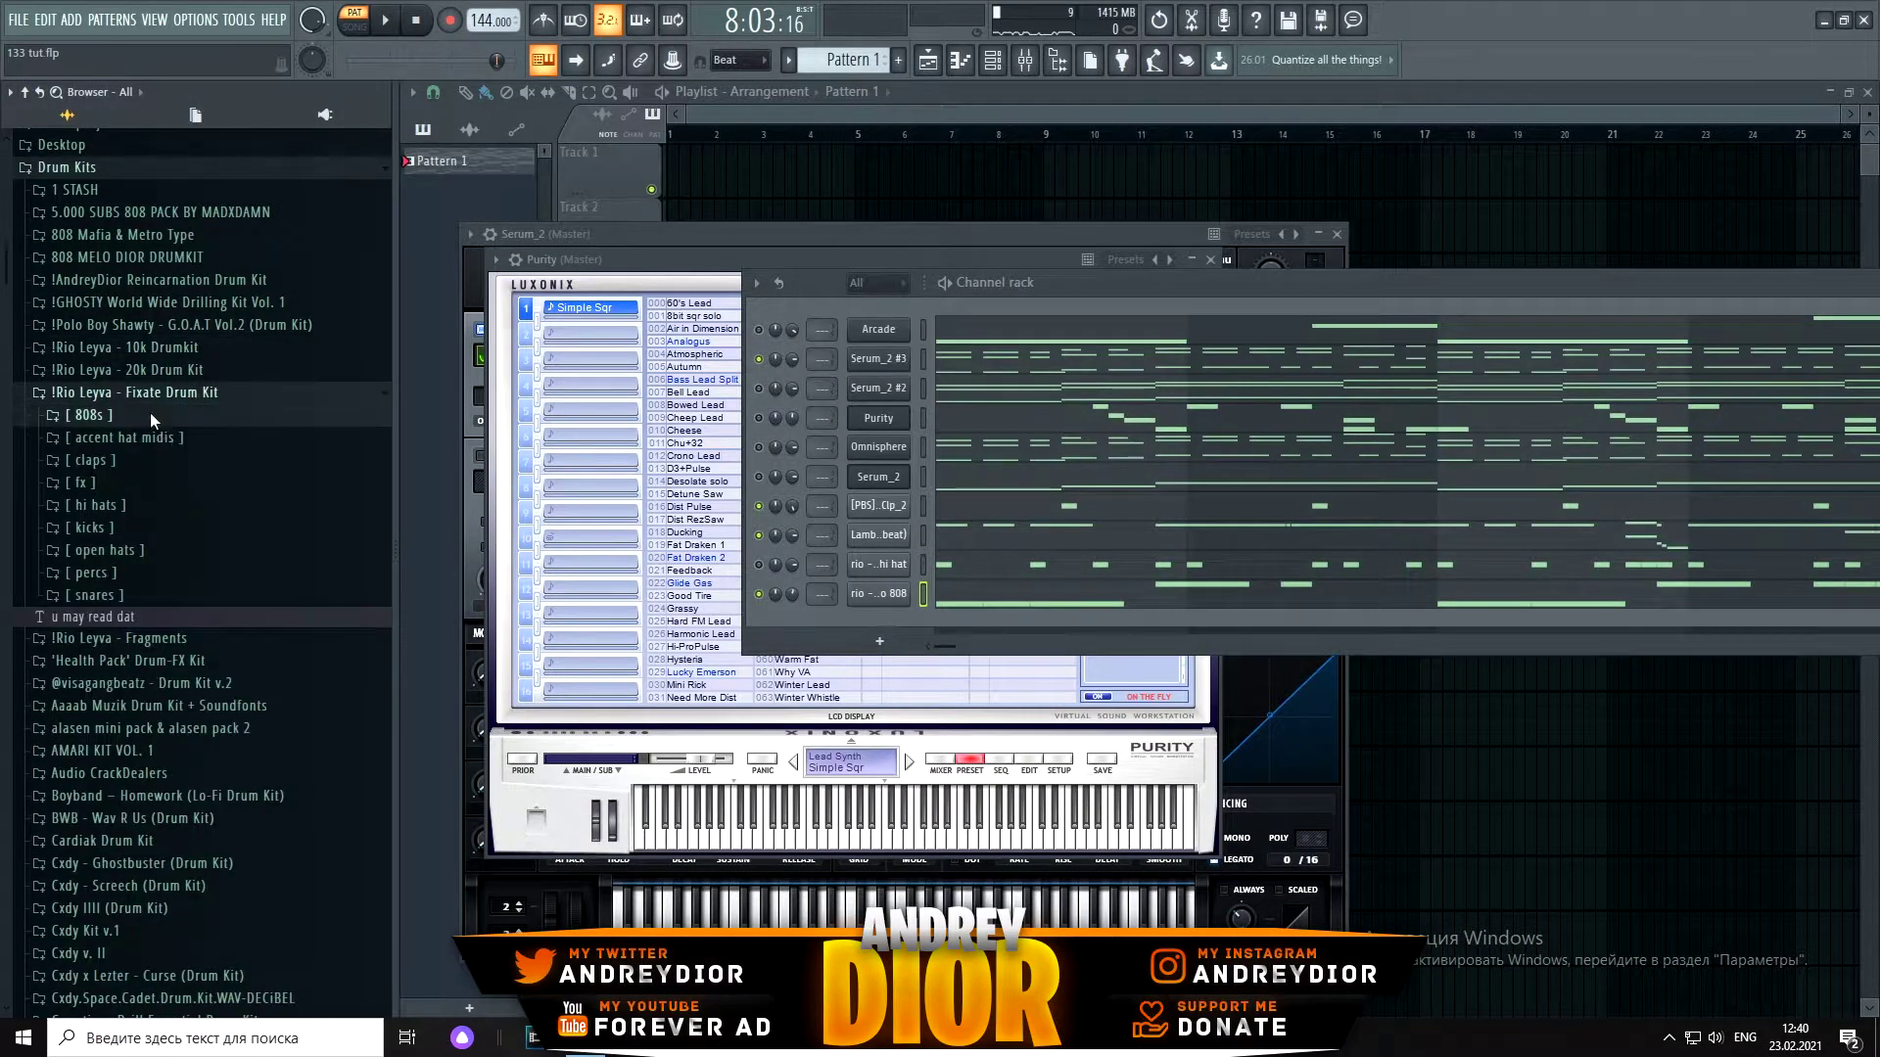
{"action": "left_click", "coordinate": [151, 416]}
{"action": "left_click", "coordinate": [145, 472]}
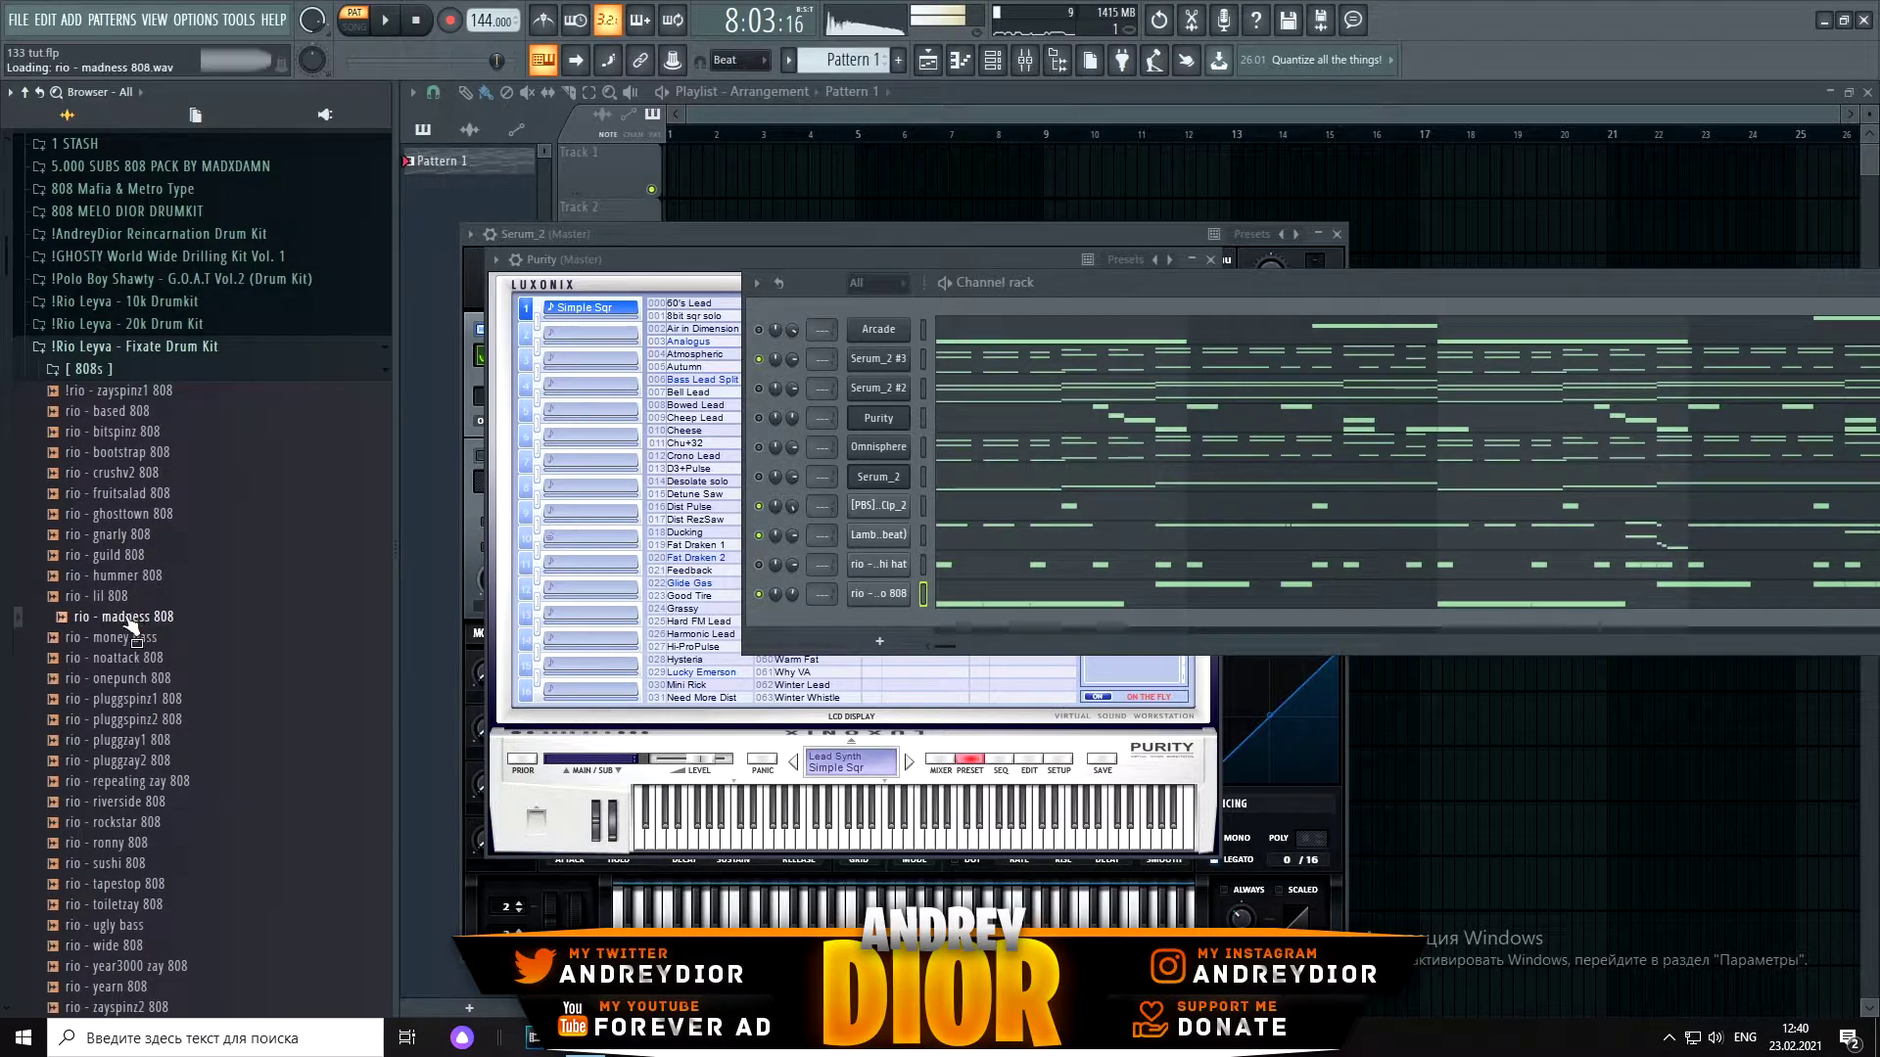
{"action": "left_click_drag", "start_coordinate": [815, 591], "coordinate": [884, 616]}
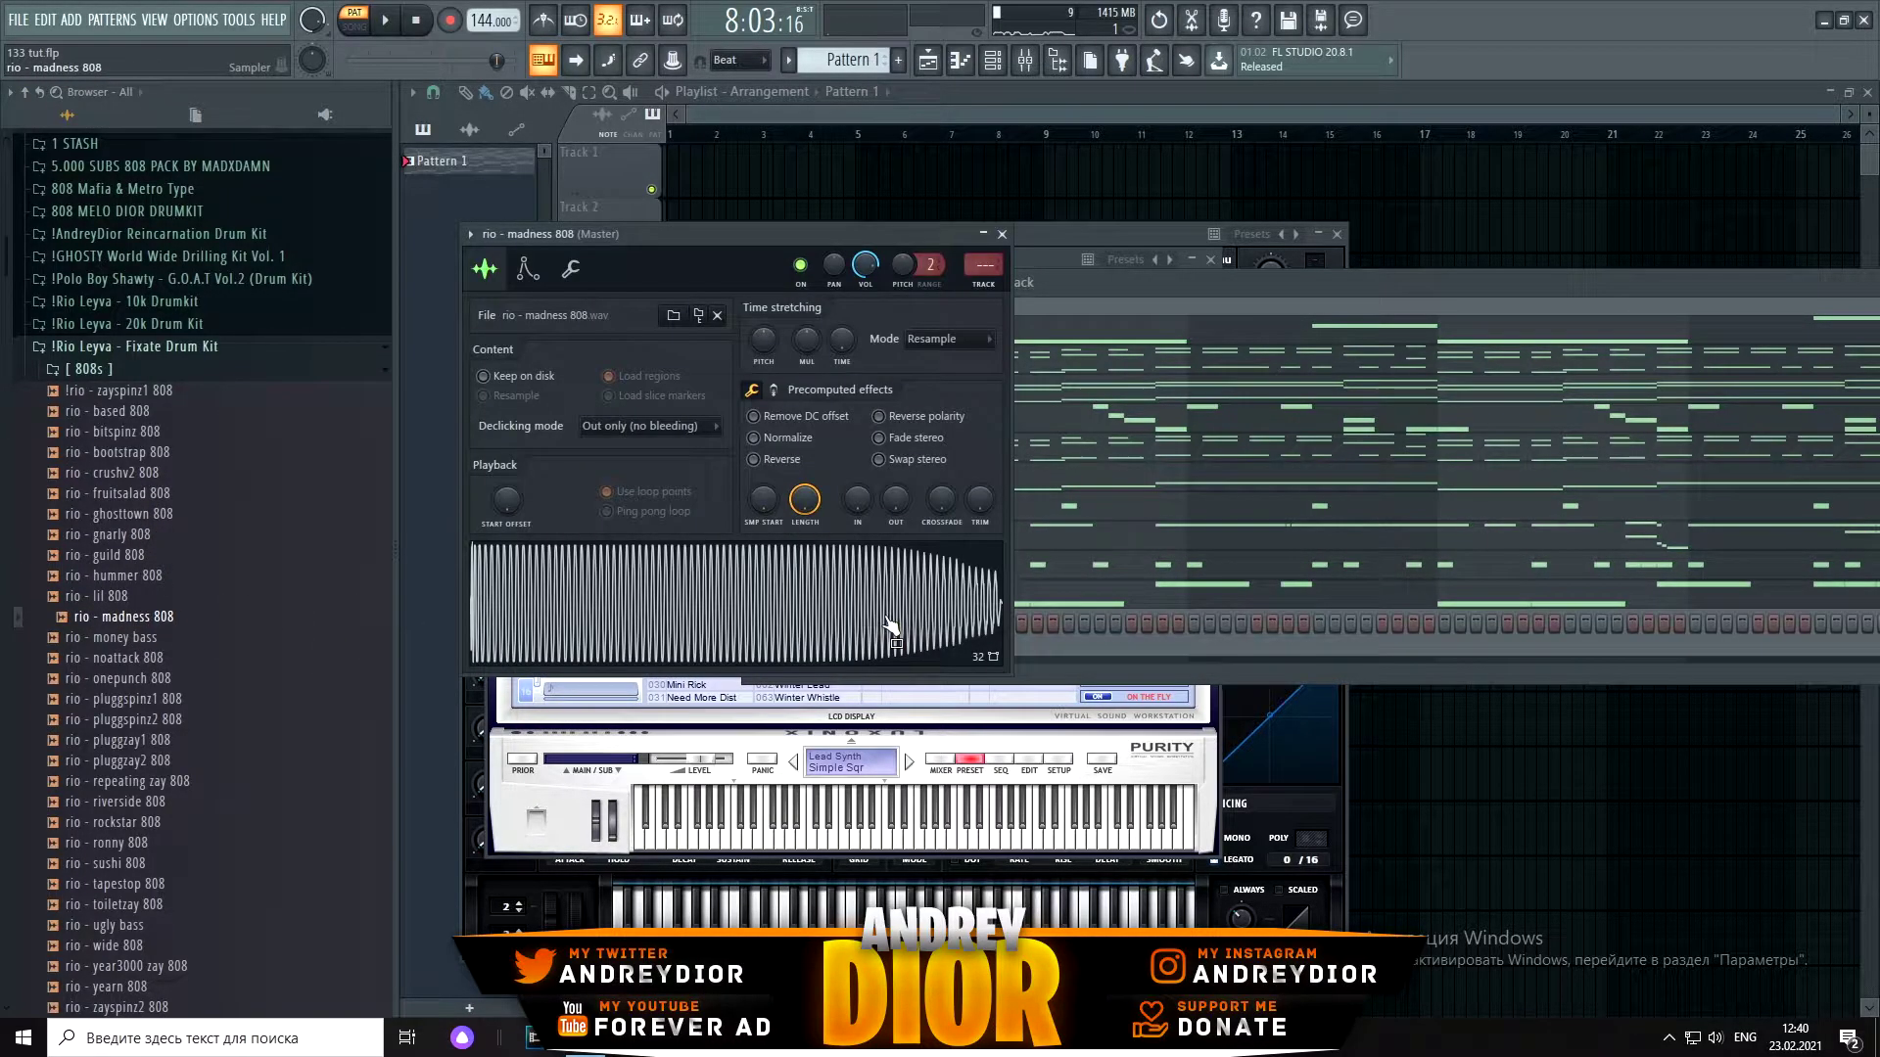
{"action": "left_click", "coordinate": [527, 268]}
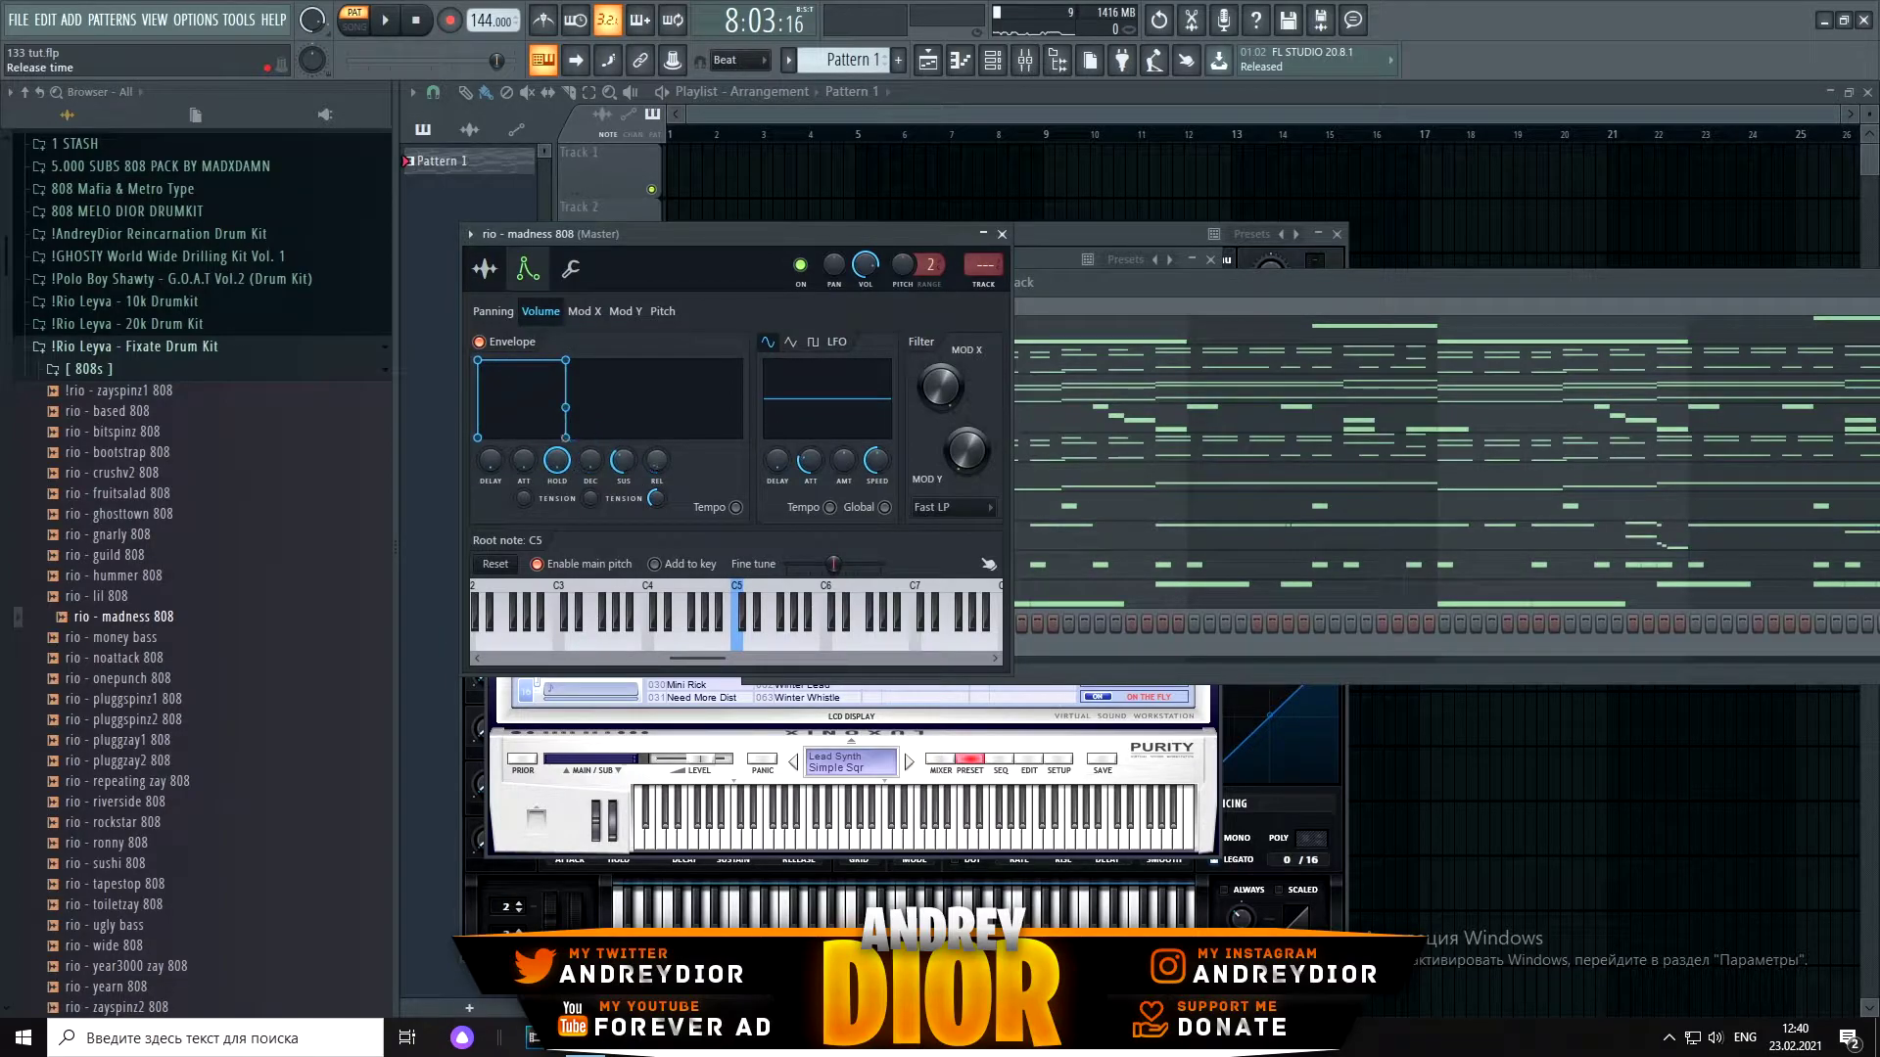
{"action": "key", "text": "Escape"}
Step: Write a bar 2 fill of A#4 and A#5 notes with short higher accents in the rio - madness 808 piano roll and play it back
{"action": "right_click", "coordinate": [906, 616]}
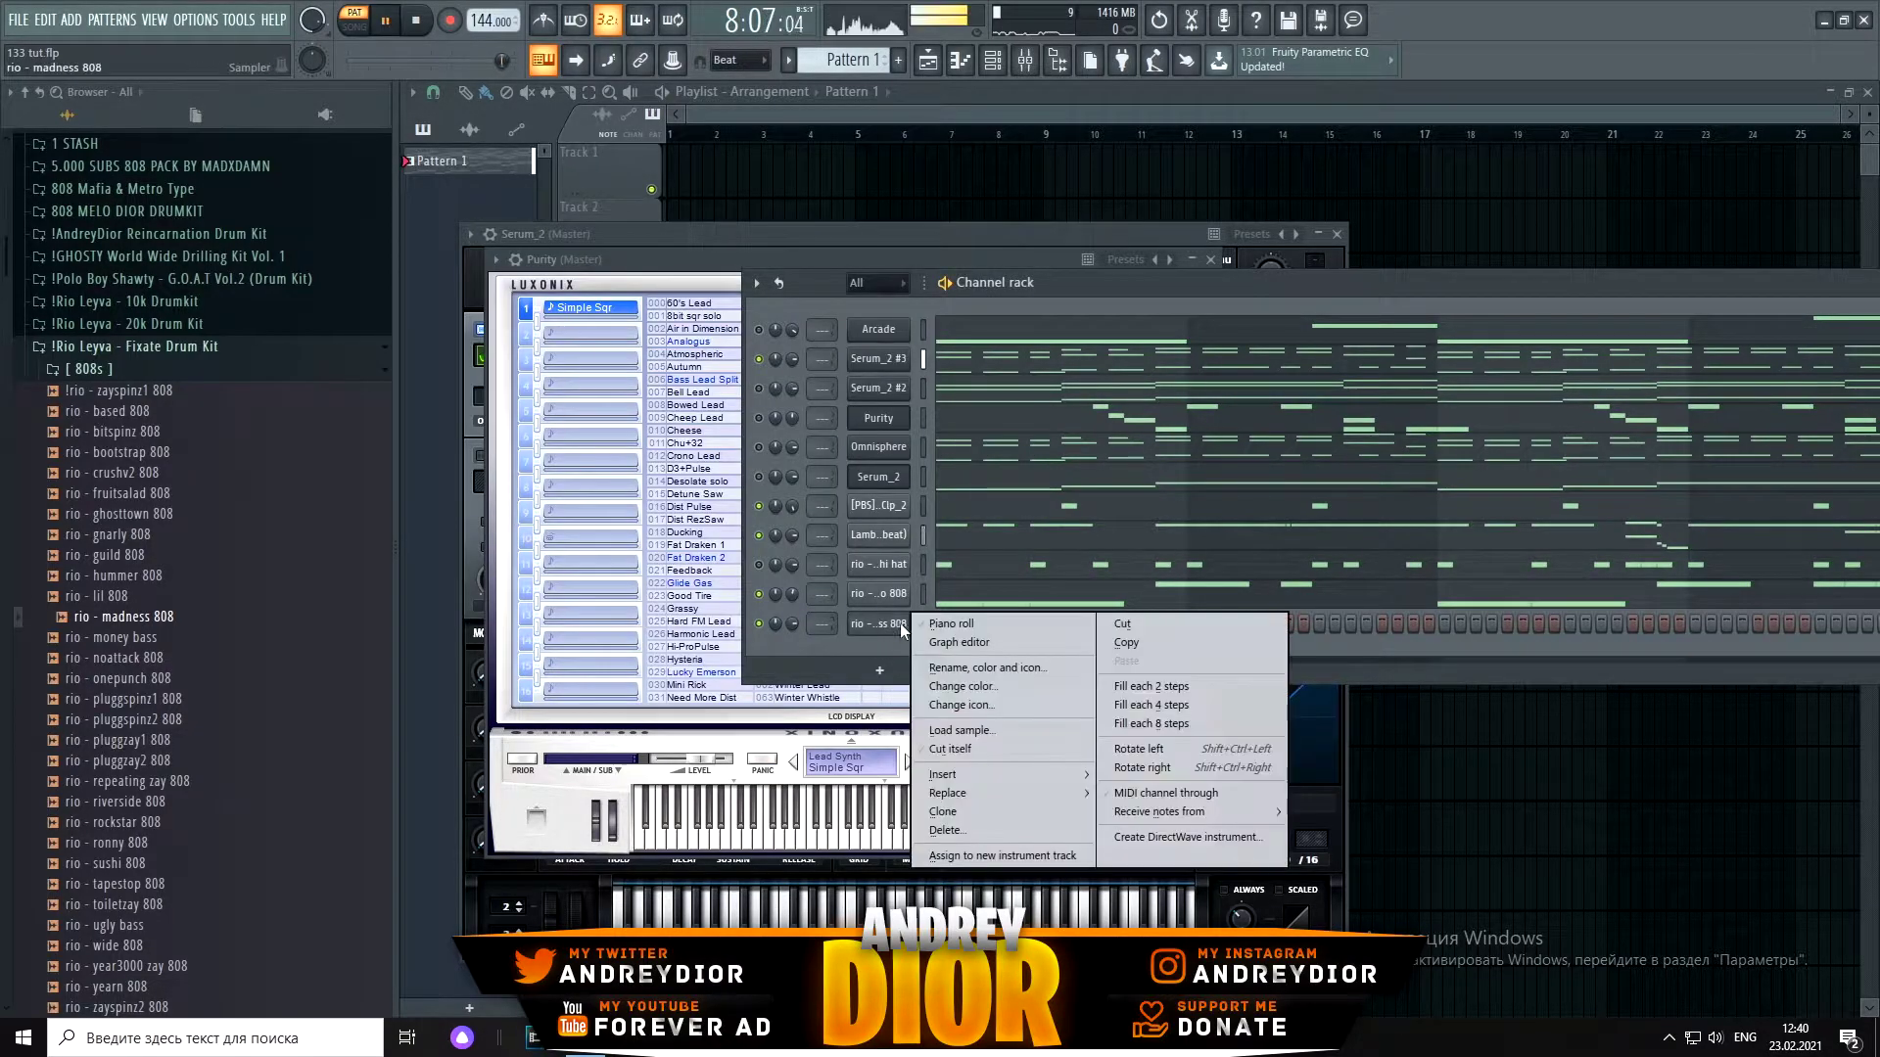
{"action": "left_click", "coordinate": [942, 624]}
{"action": "scroll", "coordinate": [859, 489], "scroll_direction": "down", "scroll_amount": 3}
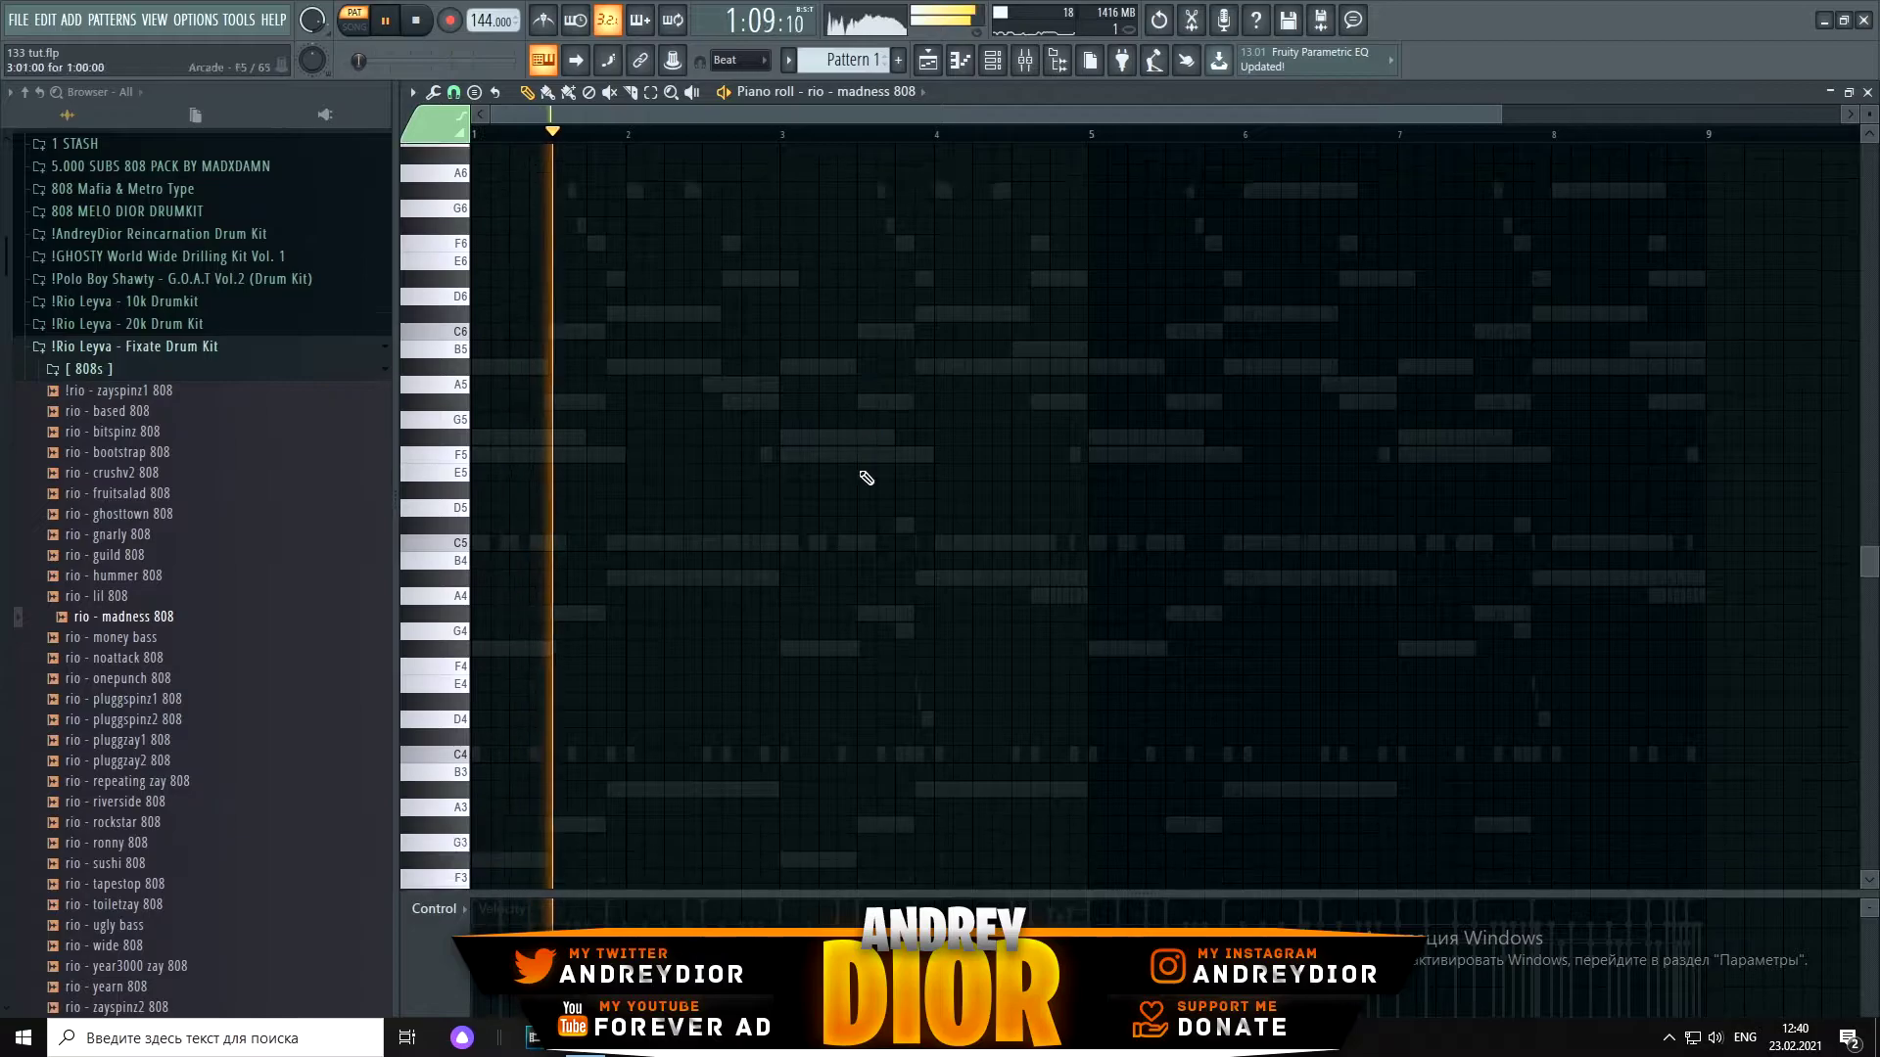
{"action": "scroll", "coordinate": [867, 478], "scroll_direction": "up", "scroll_amount": 1}
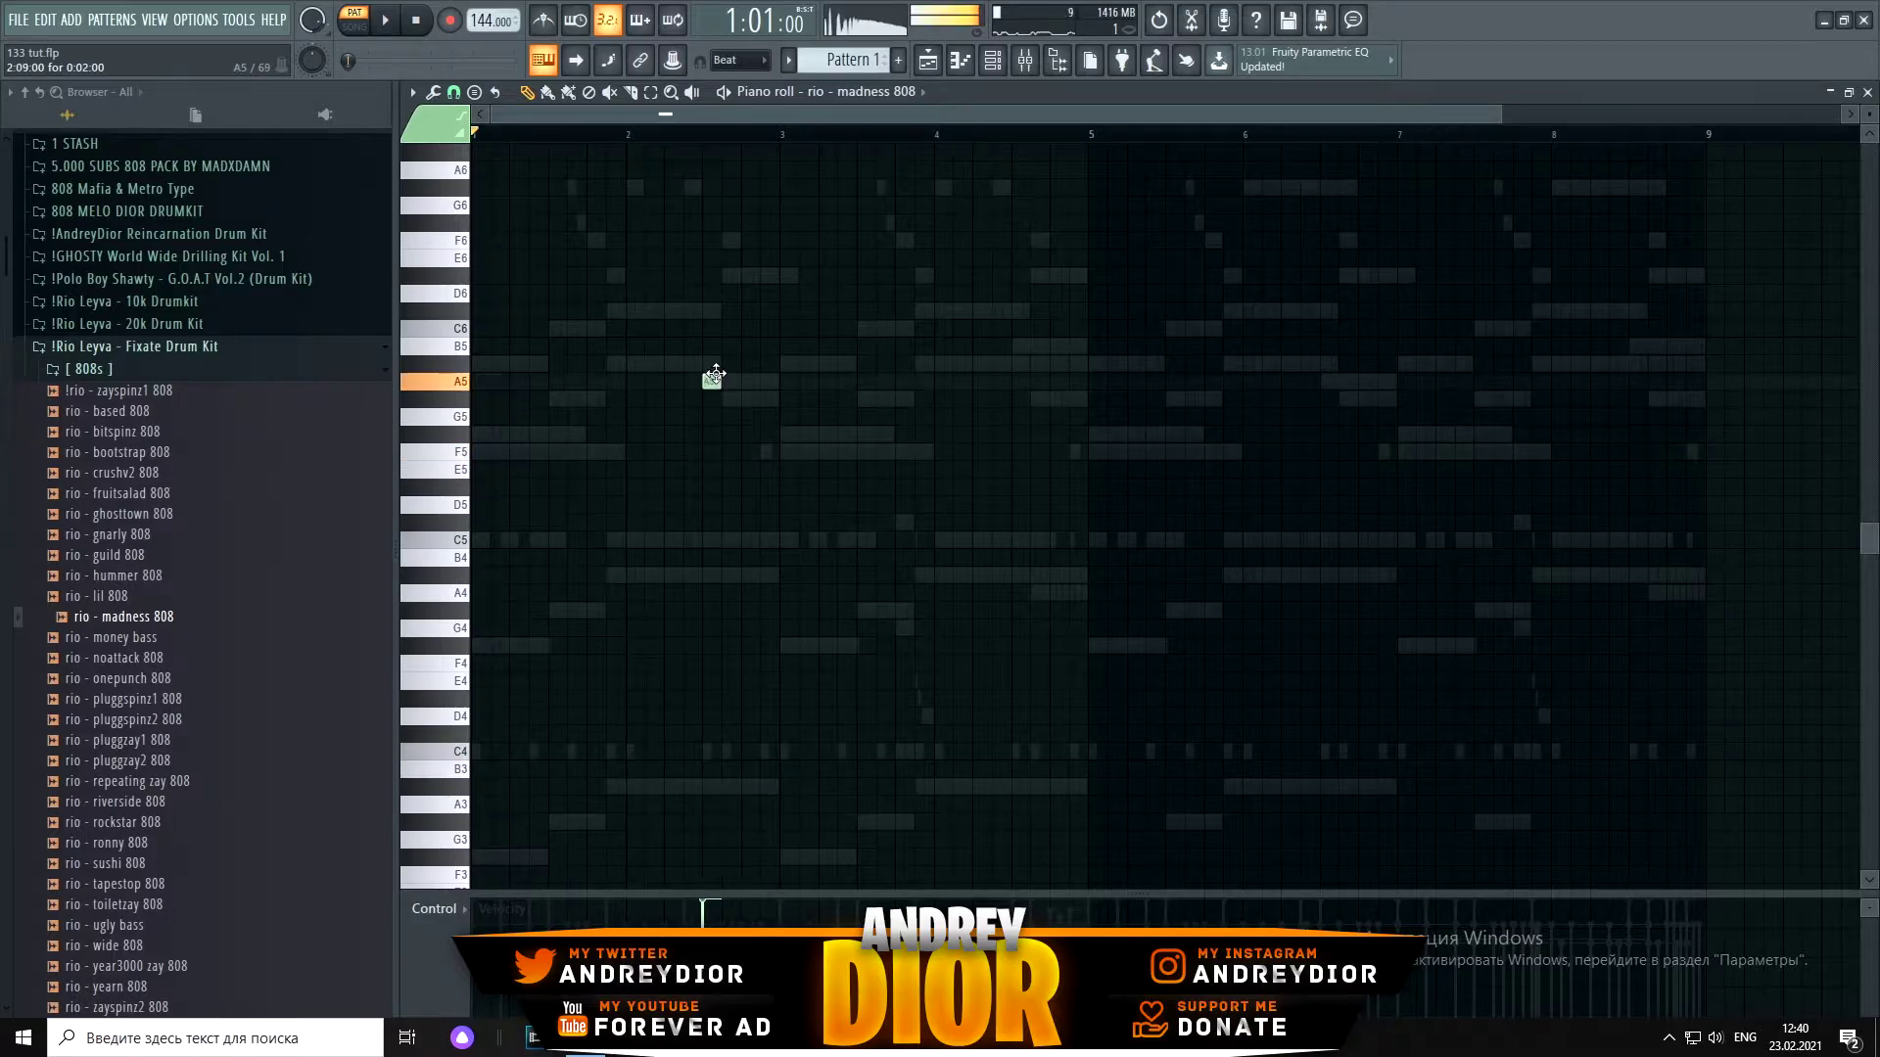
{"action": "scroll", "coordinate": [730, 397], "scroll_direction": "up", "scroll_amount": 3}
{"action": "scroll", "coordinate": [720, 489], "scroll_direction": "down", "scroll_amount": 2}
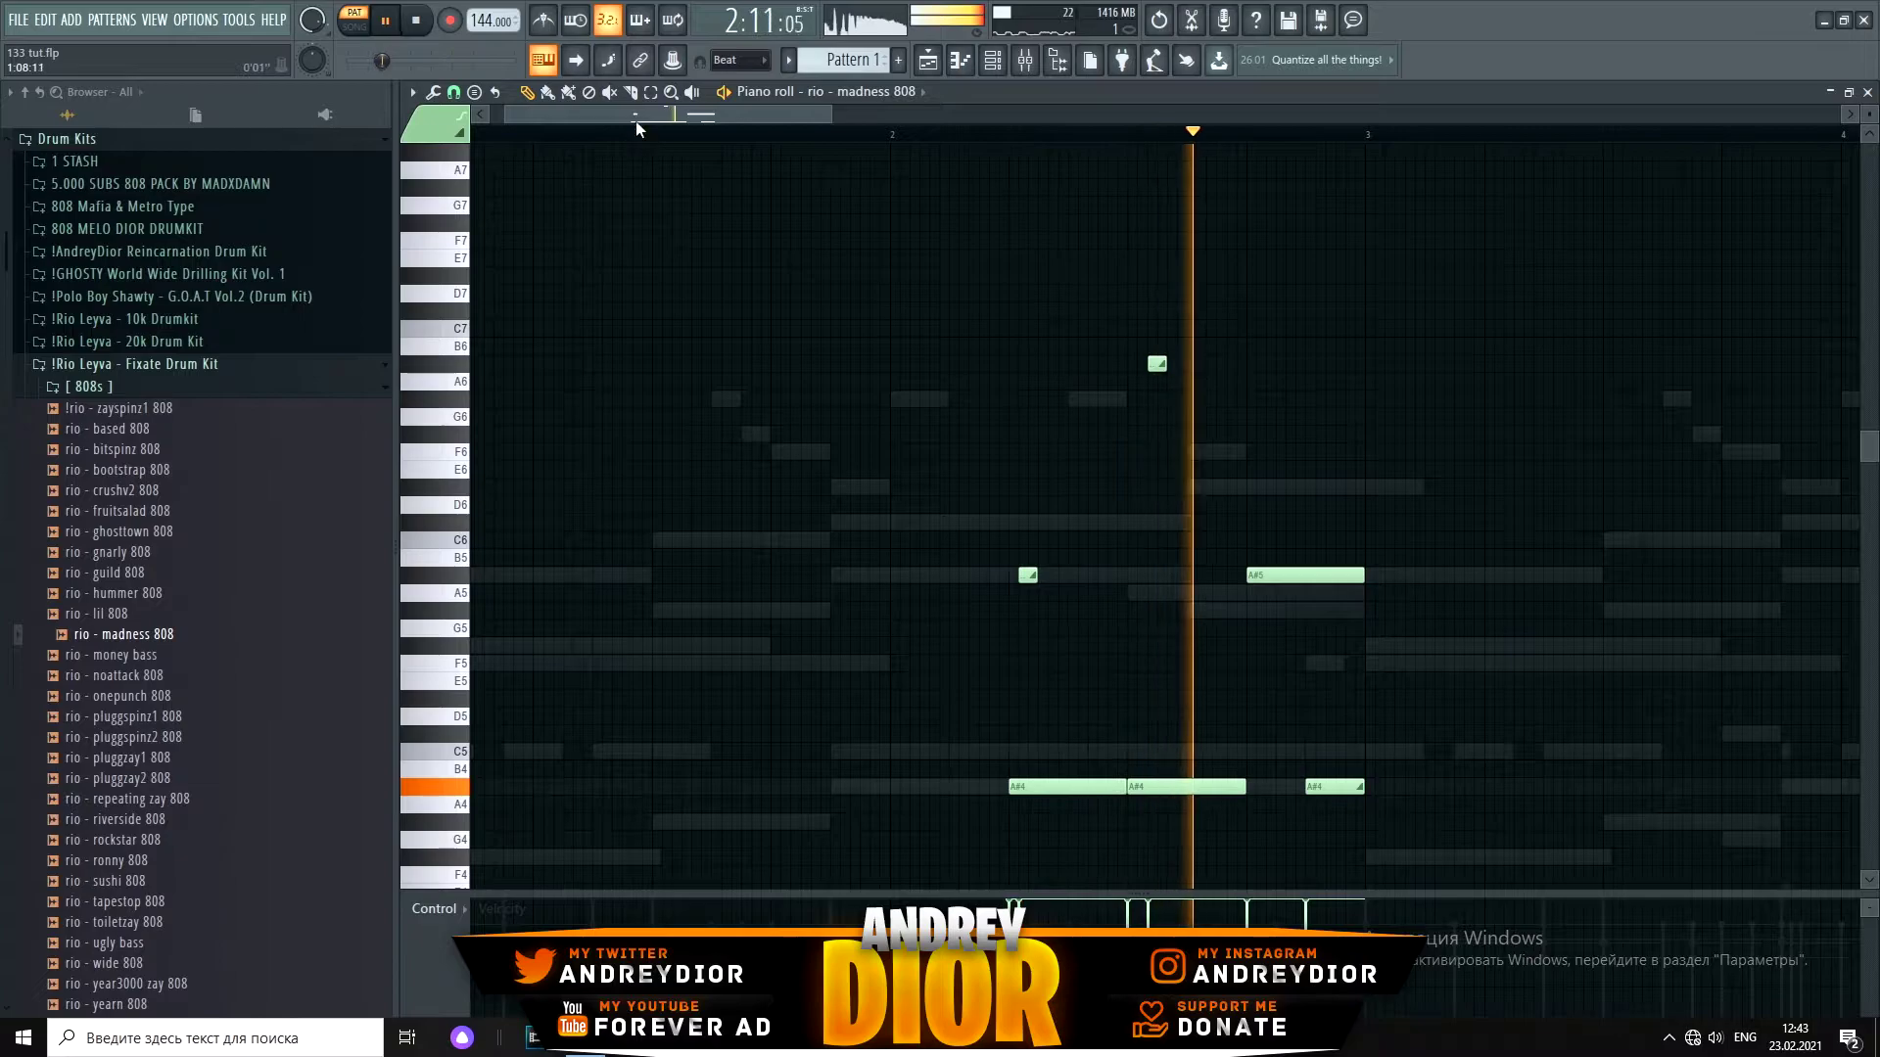
{"action": "left_click_drag", "start_coordinate": [827, 110], "coordinate": [1403, 111]}
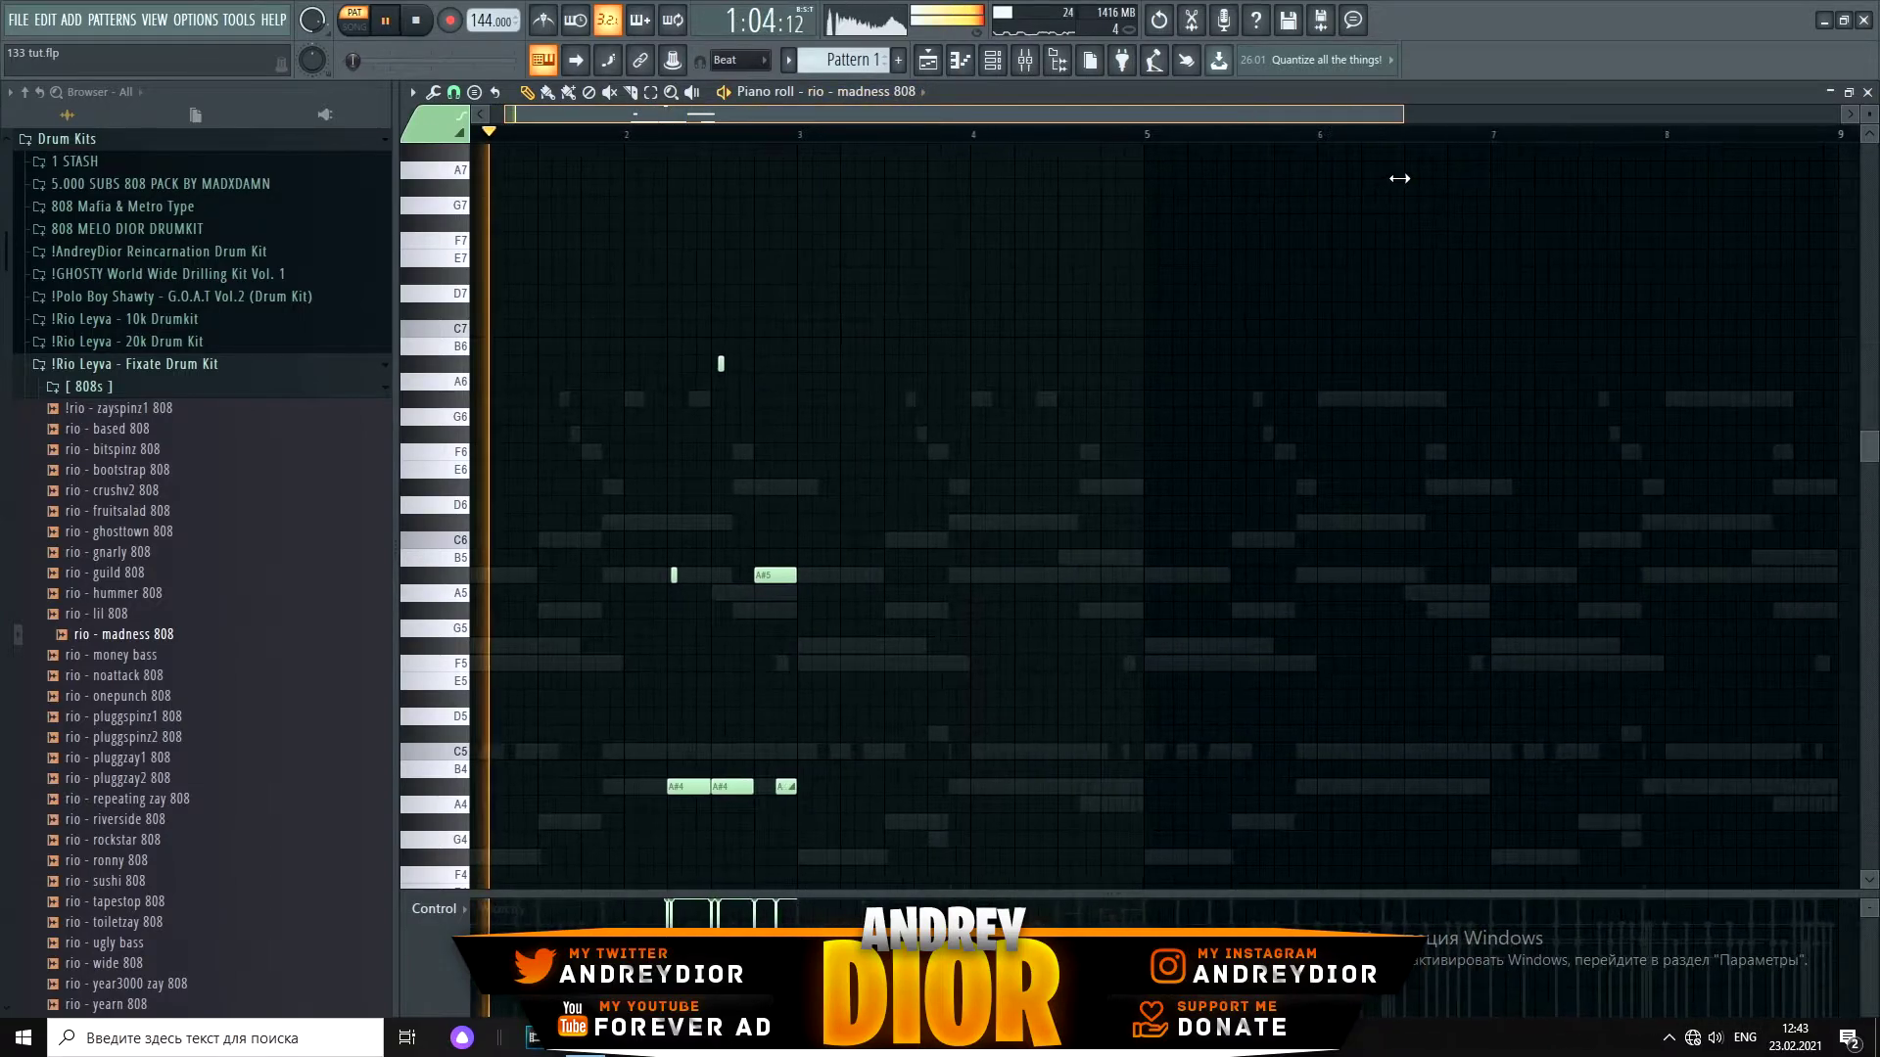
{"action": "left_click", "coordinate": [650, 91]}
{"action": "key", "text": "space"}
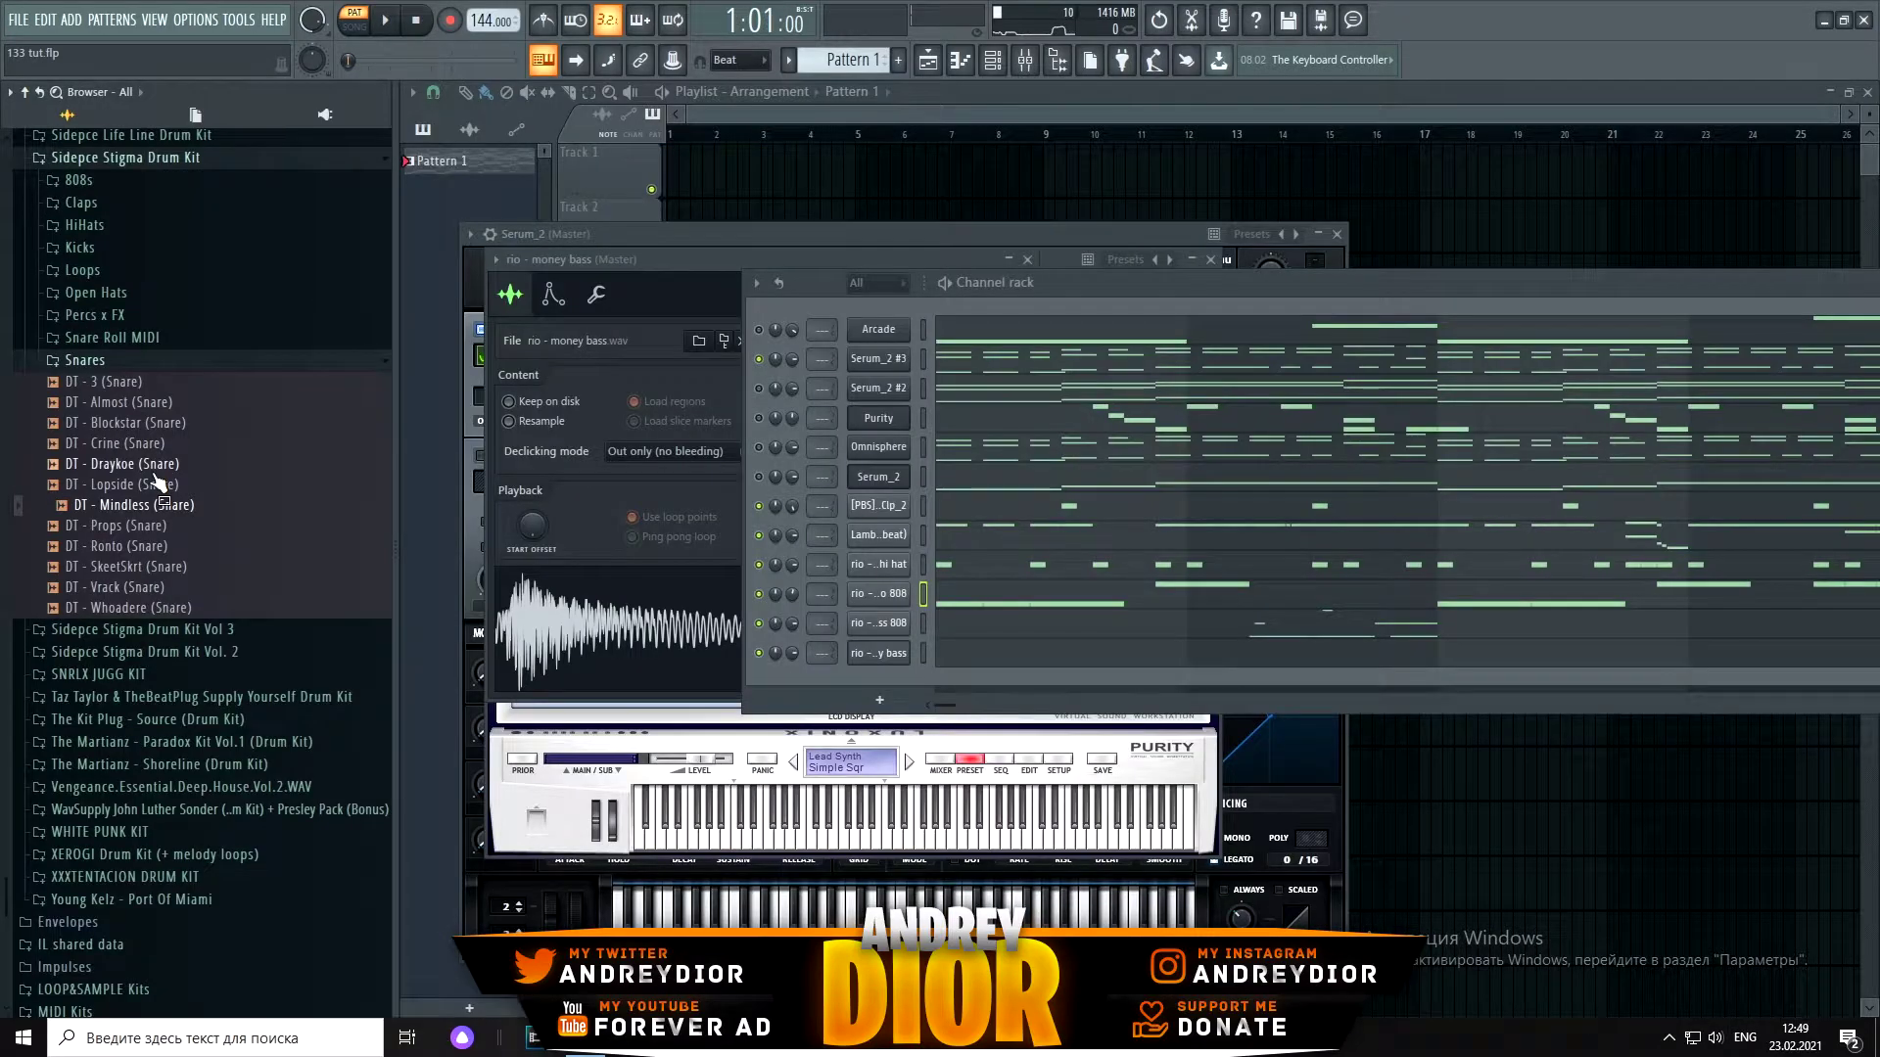
Step: Add the DT - Draykoe (Snare) sample from the Sidepce Stigma Drum Kit as a new channel and open its piano roll
{"action": "right_click", "coordinate": [157, 475]}
{"action": "left_click", "coordinate": [223, 558]}
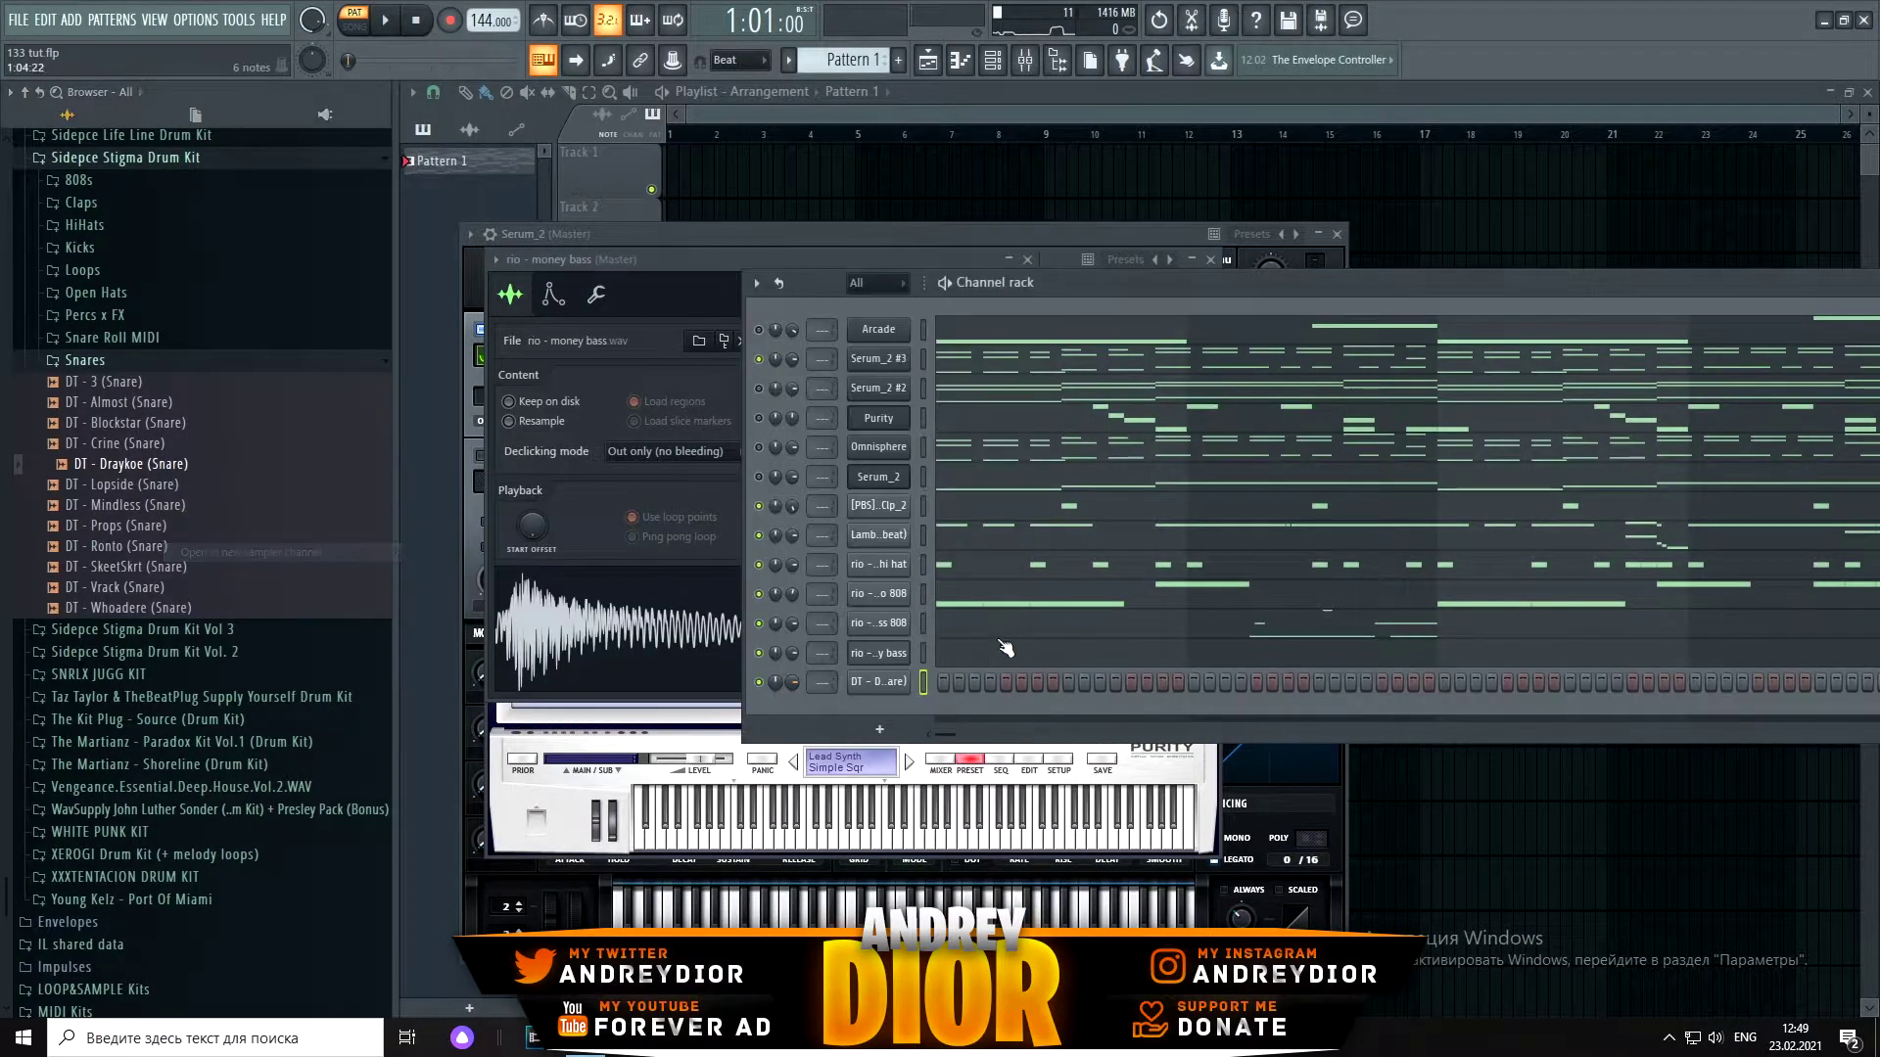
{"action": "right_click", "coordinate": [878, 682]}
{"action": "left_click", "coordinate": [945, 683]}
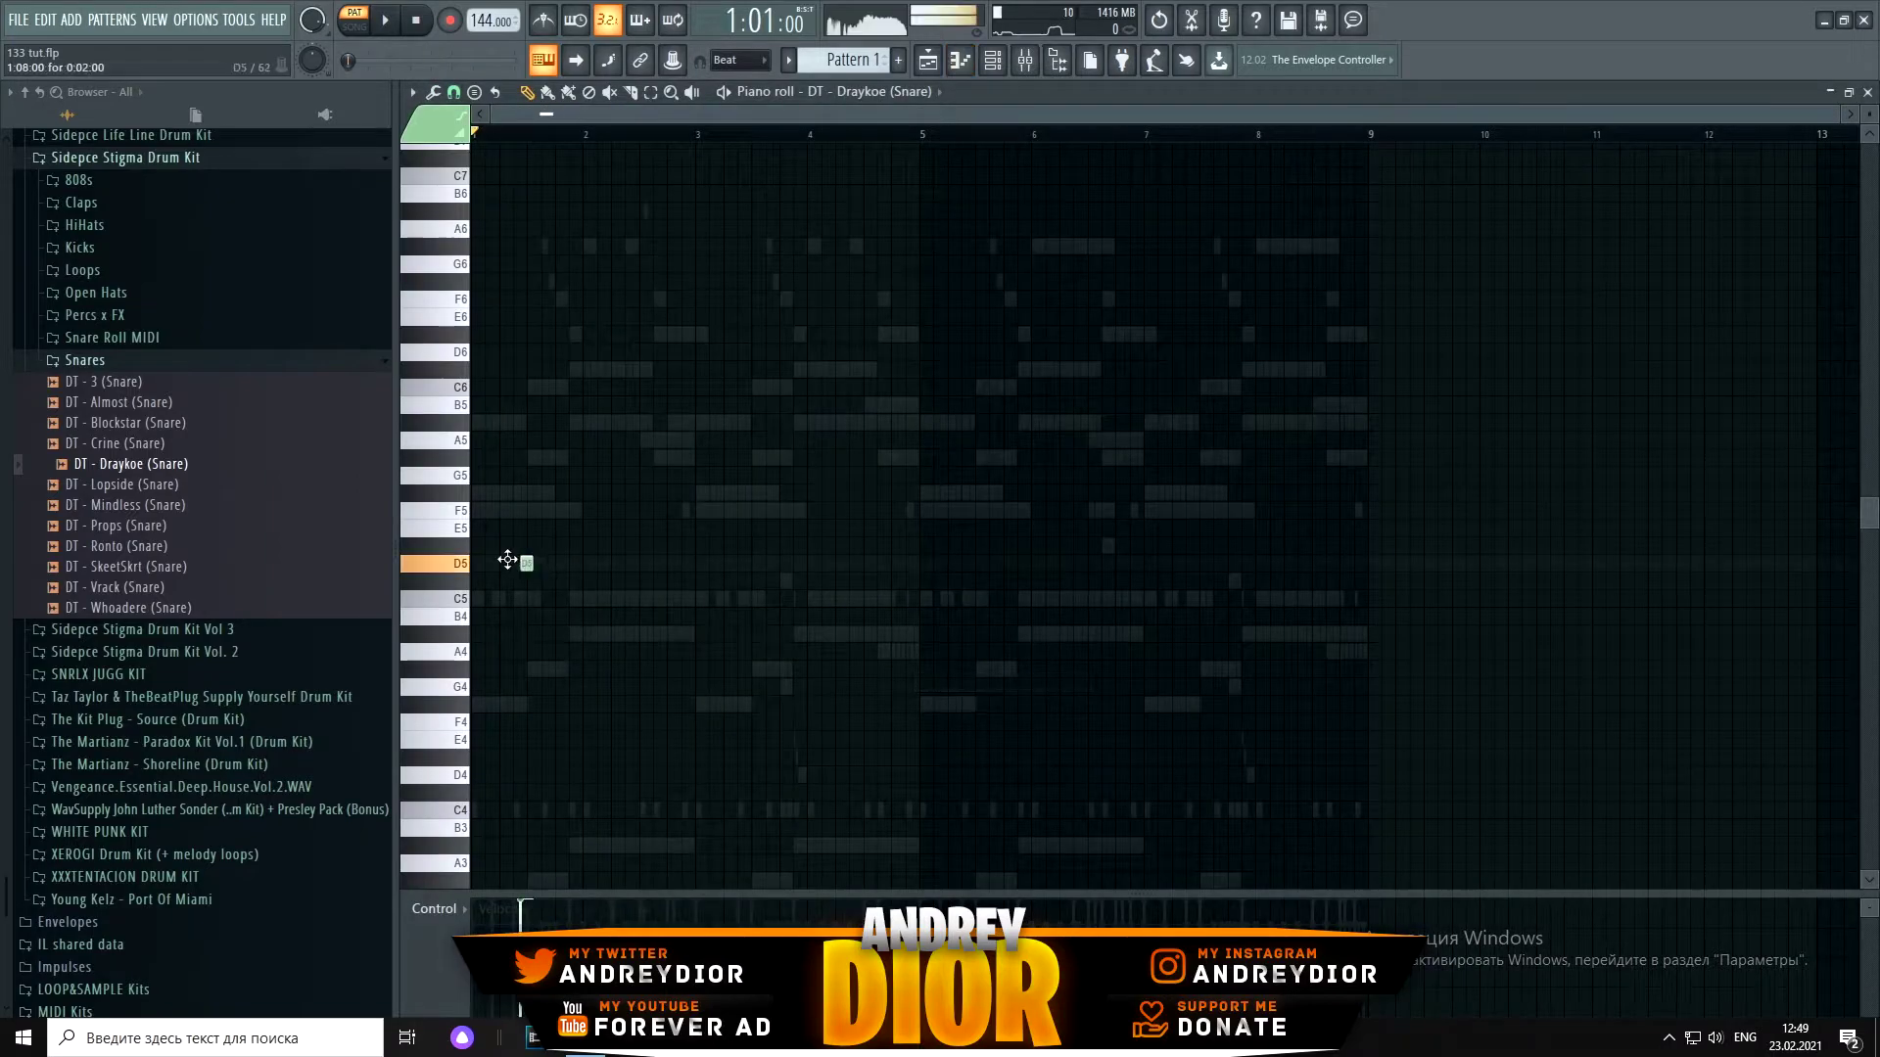
Step: Test Draykoe snare positions against the playback and keep a single E5 hit early in bar 3
{"action": "key", "text": "space"}
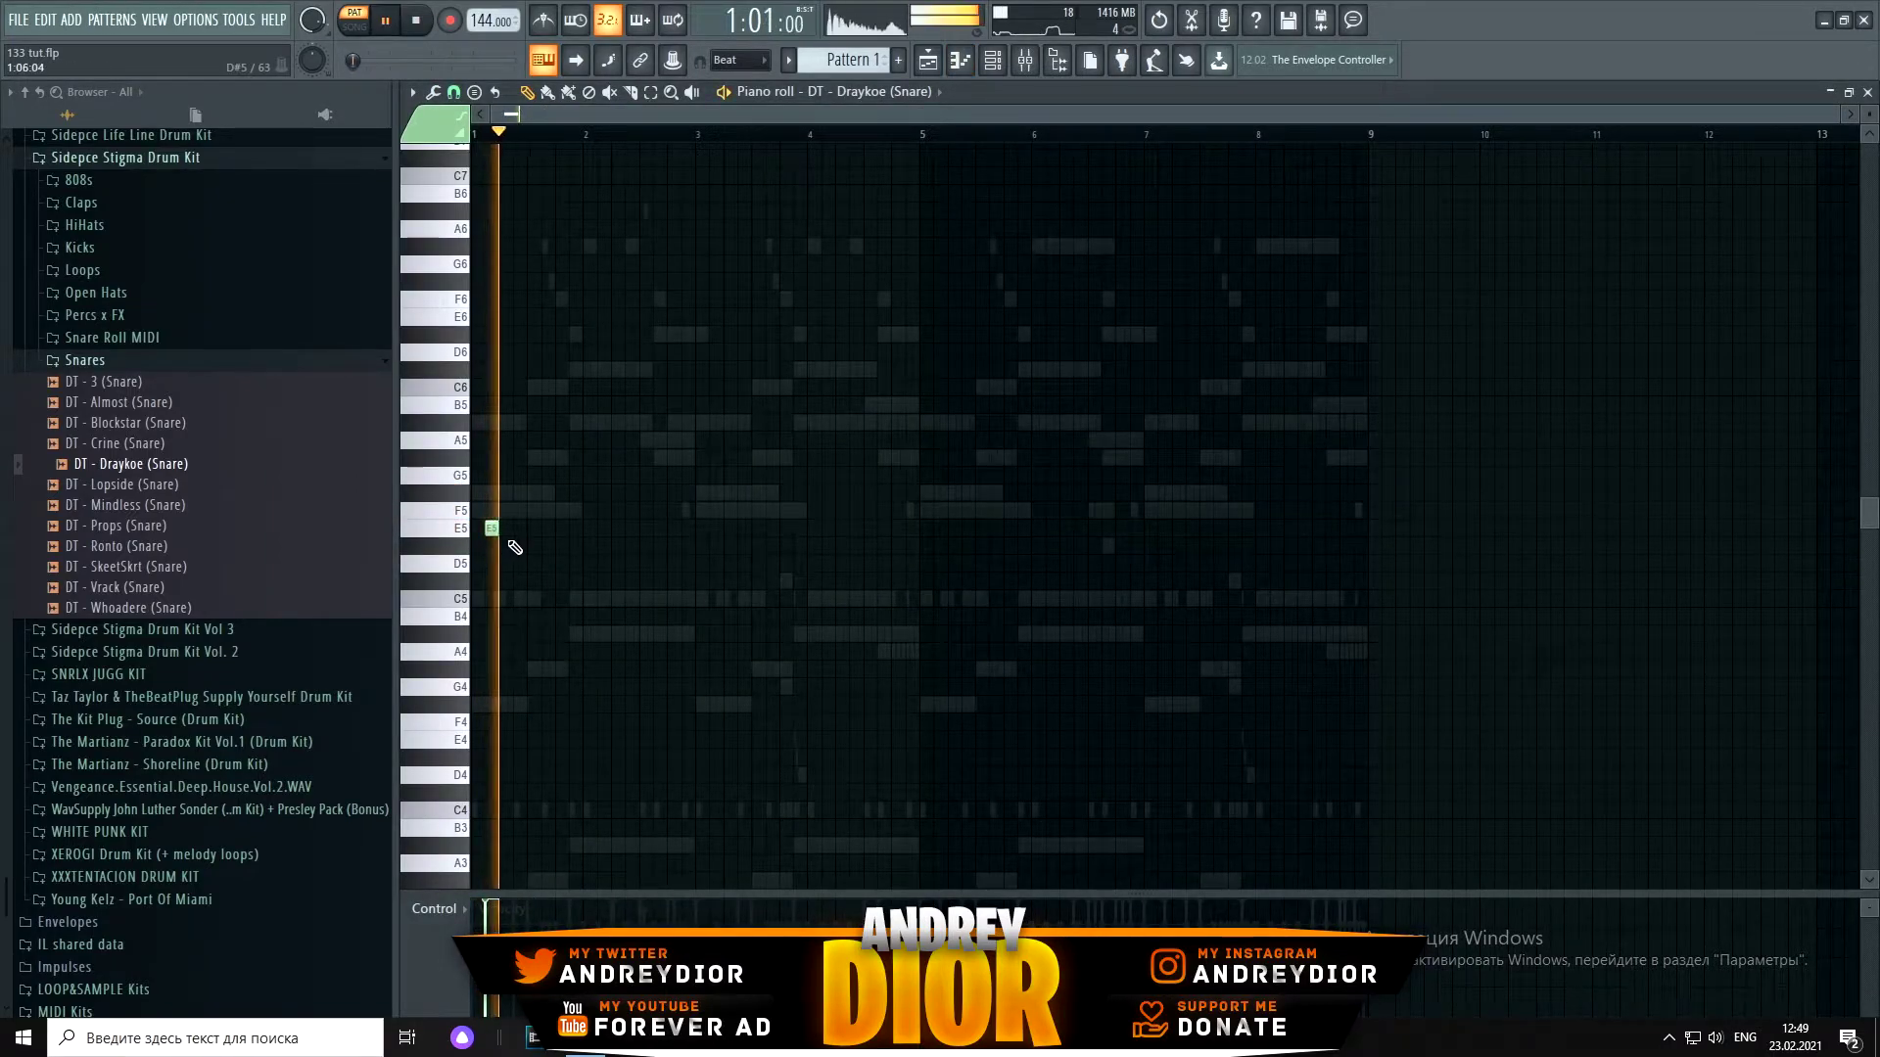
{"action": "key", "text": "space"}
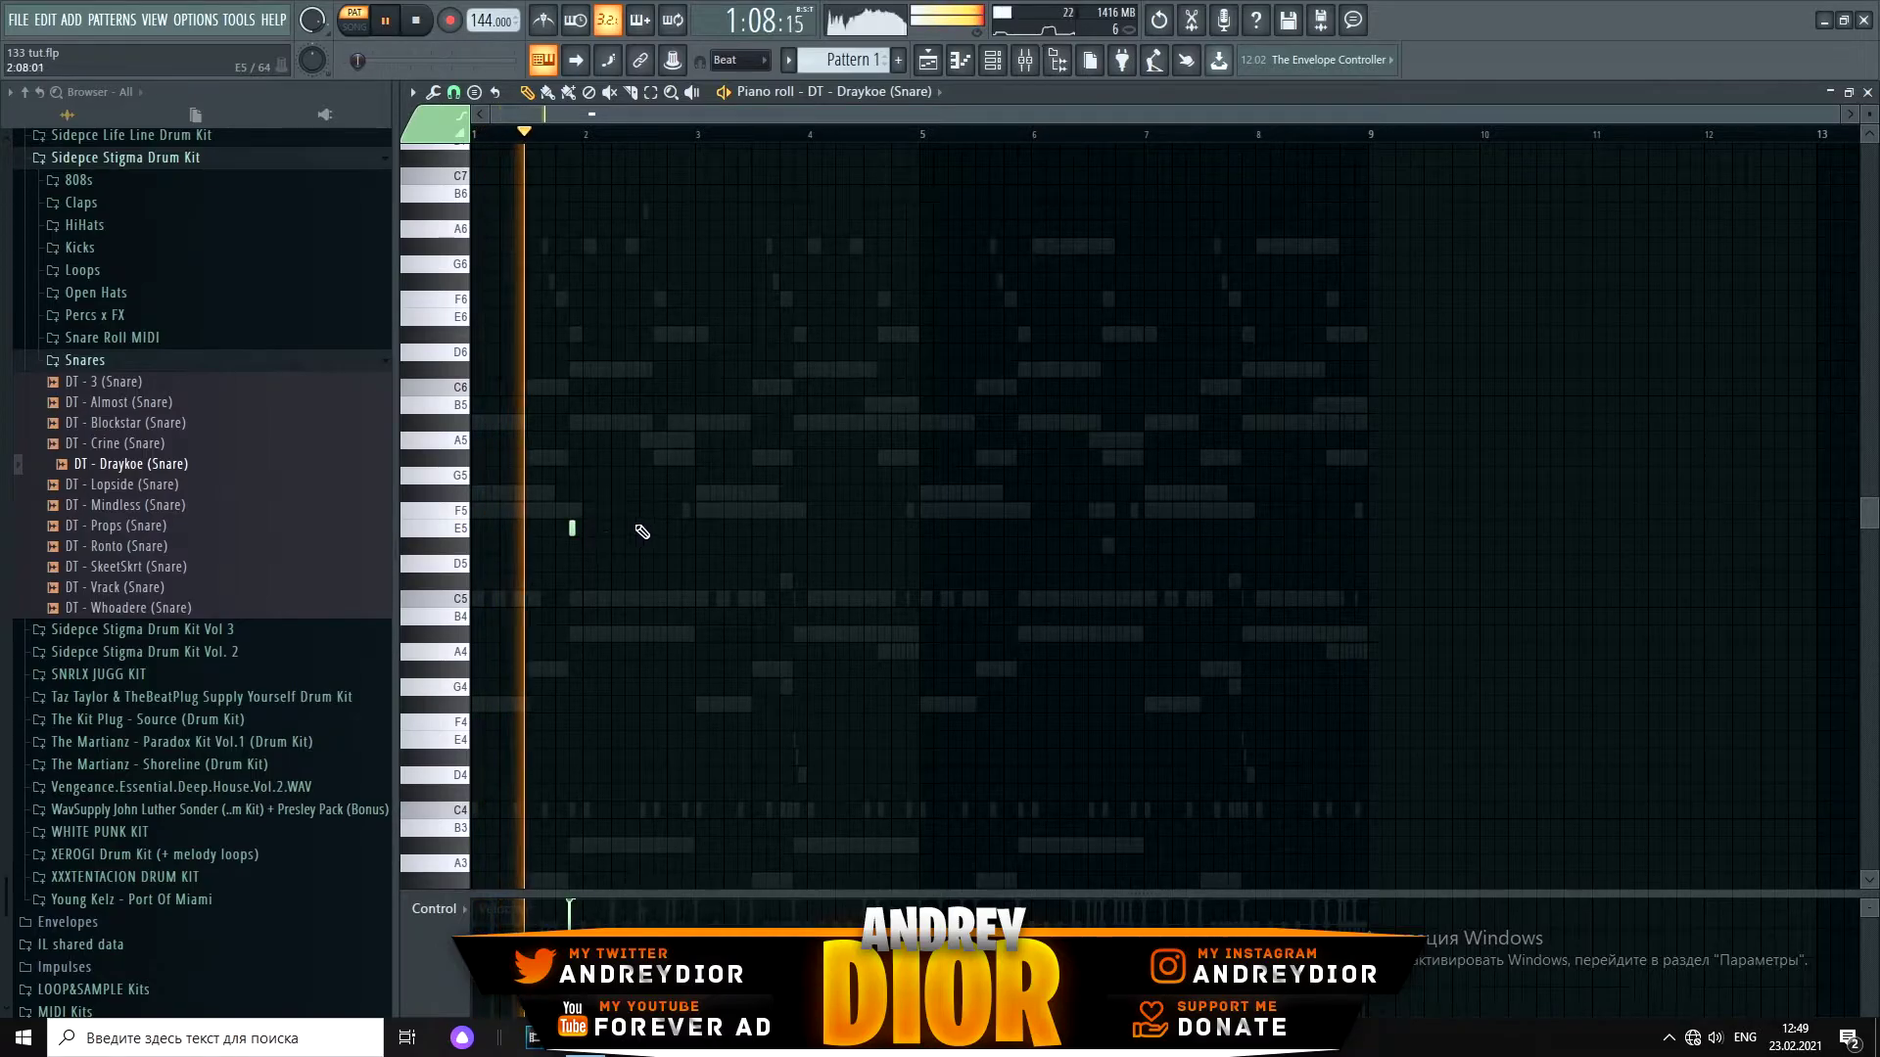
{"action": "key", "text": "space"}
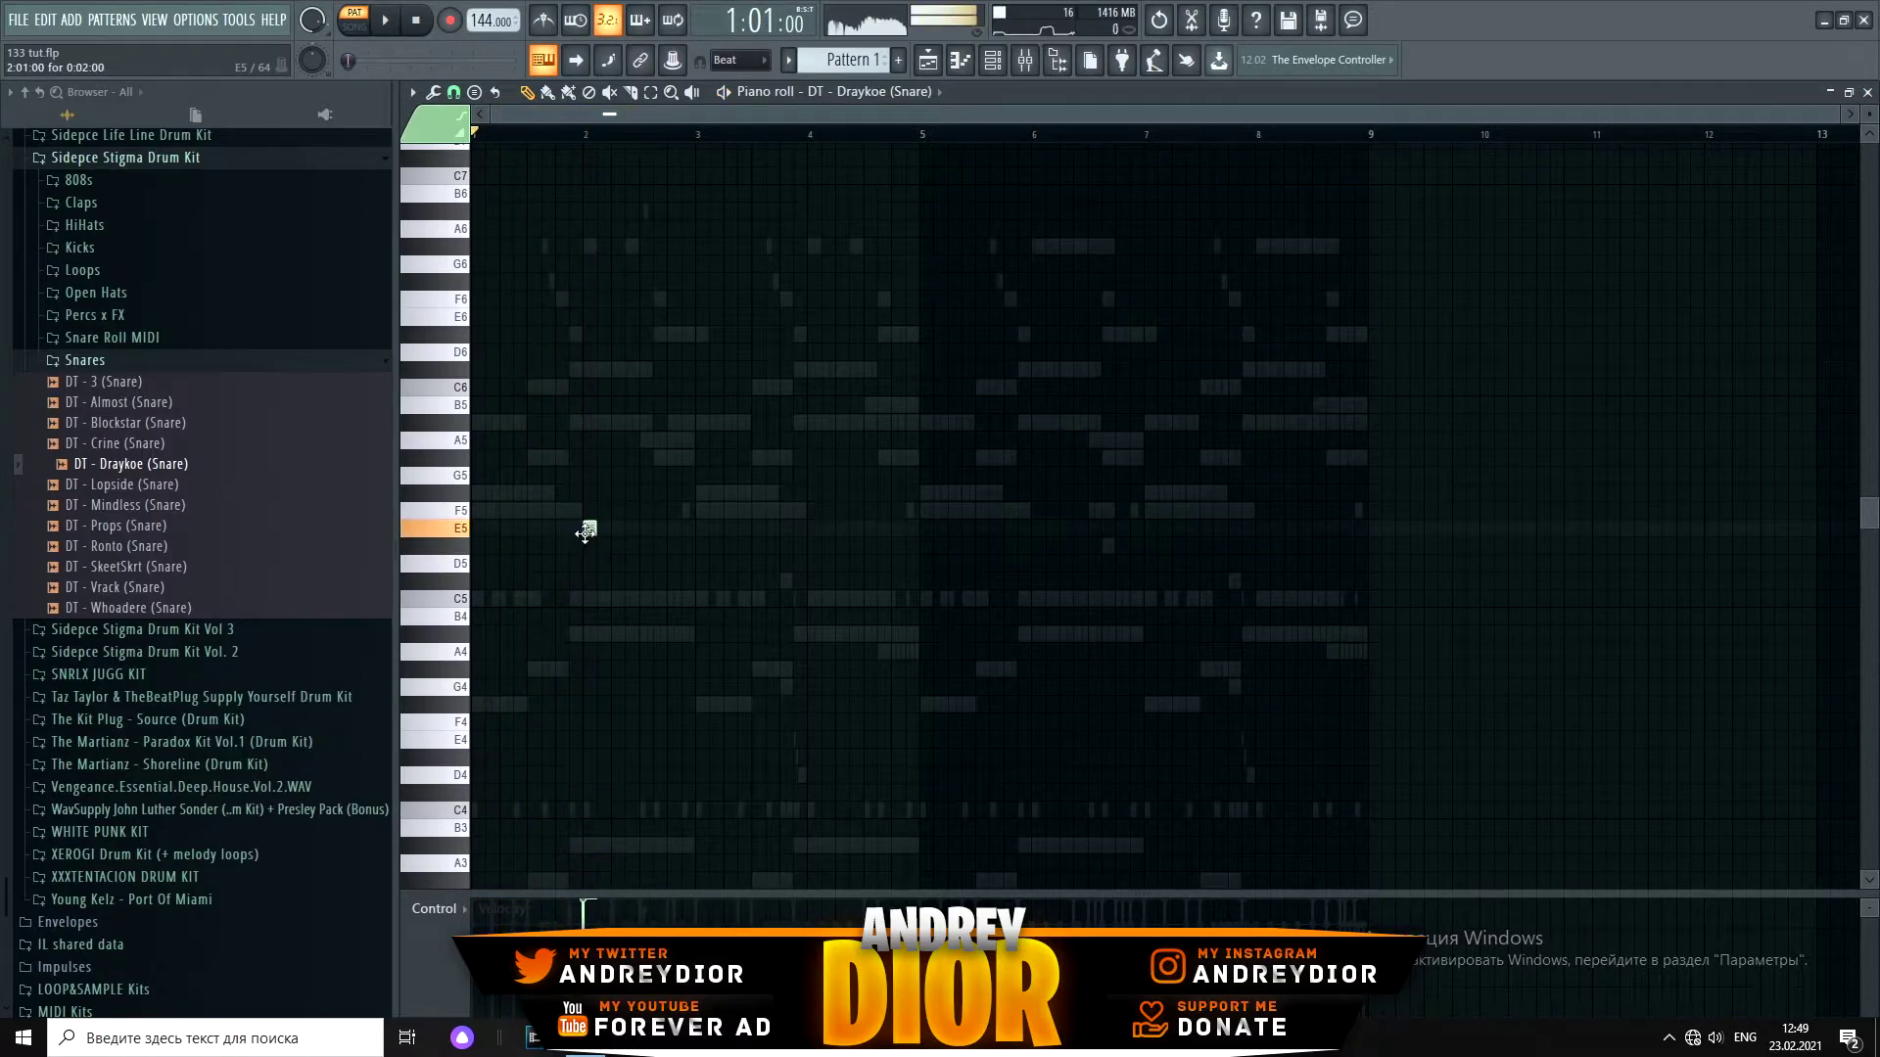
{"action": "key", "text": "space"}
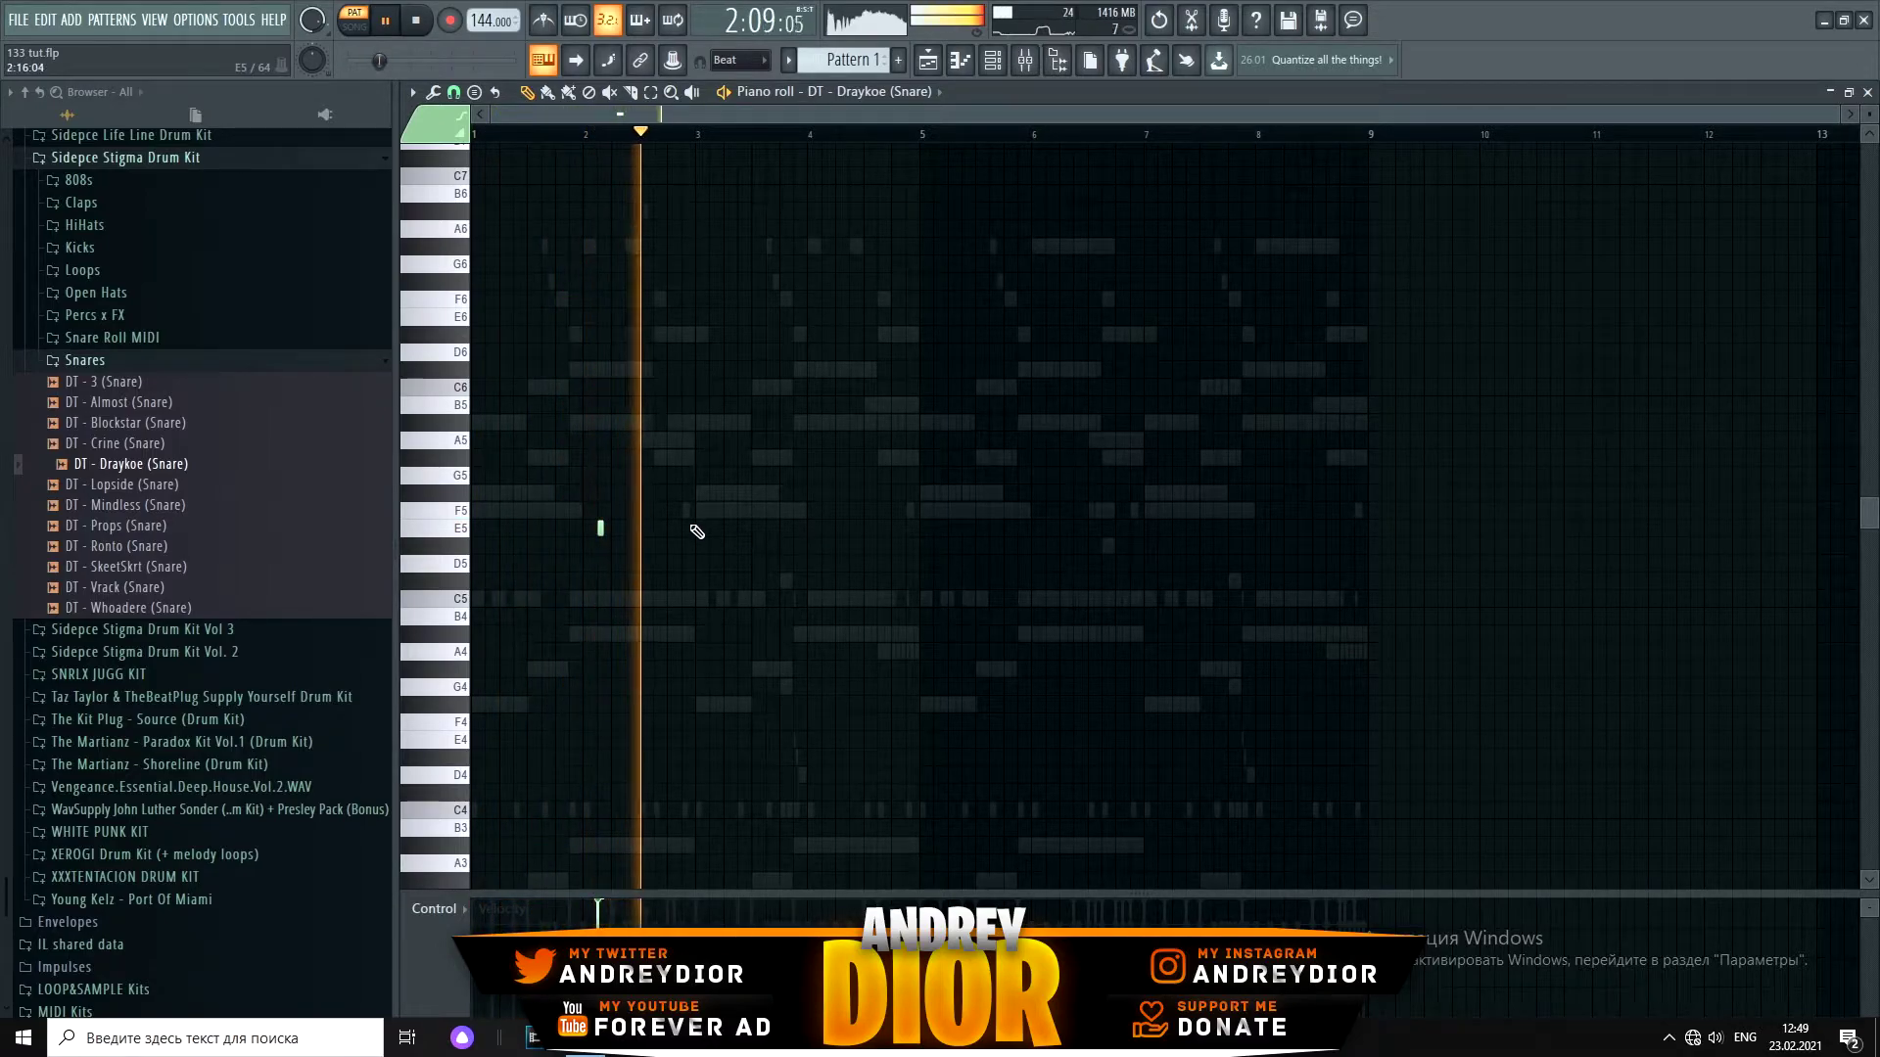
{"action": "key", "text": "space"}
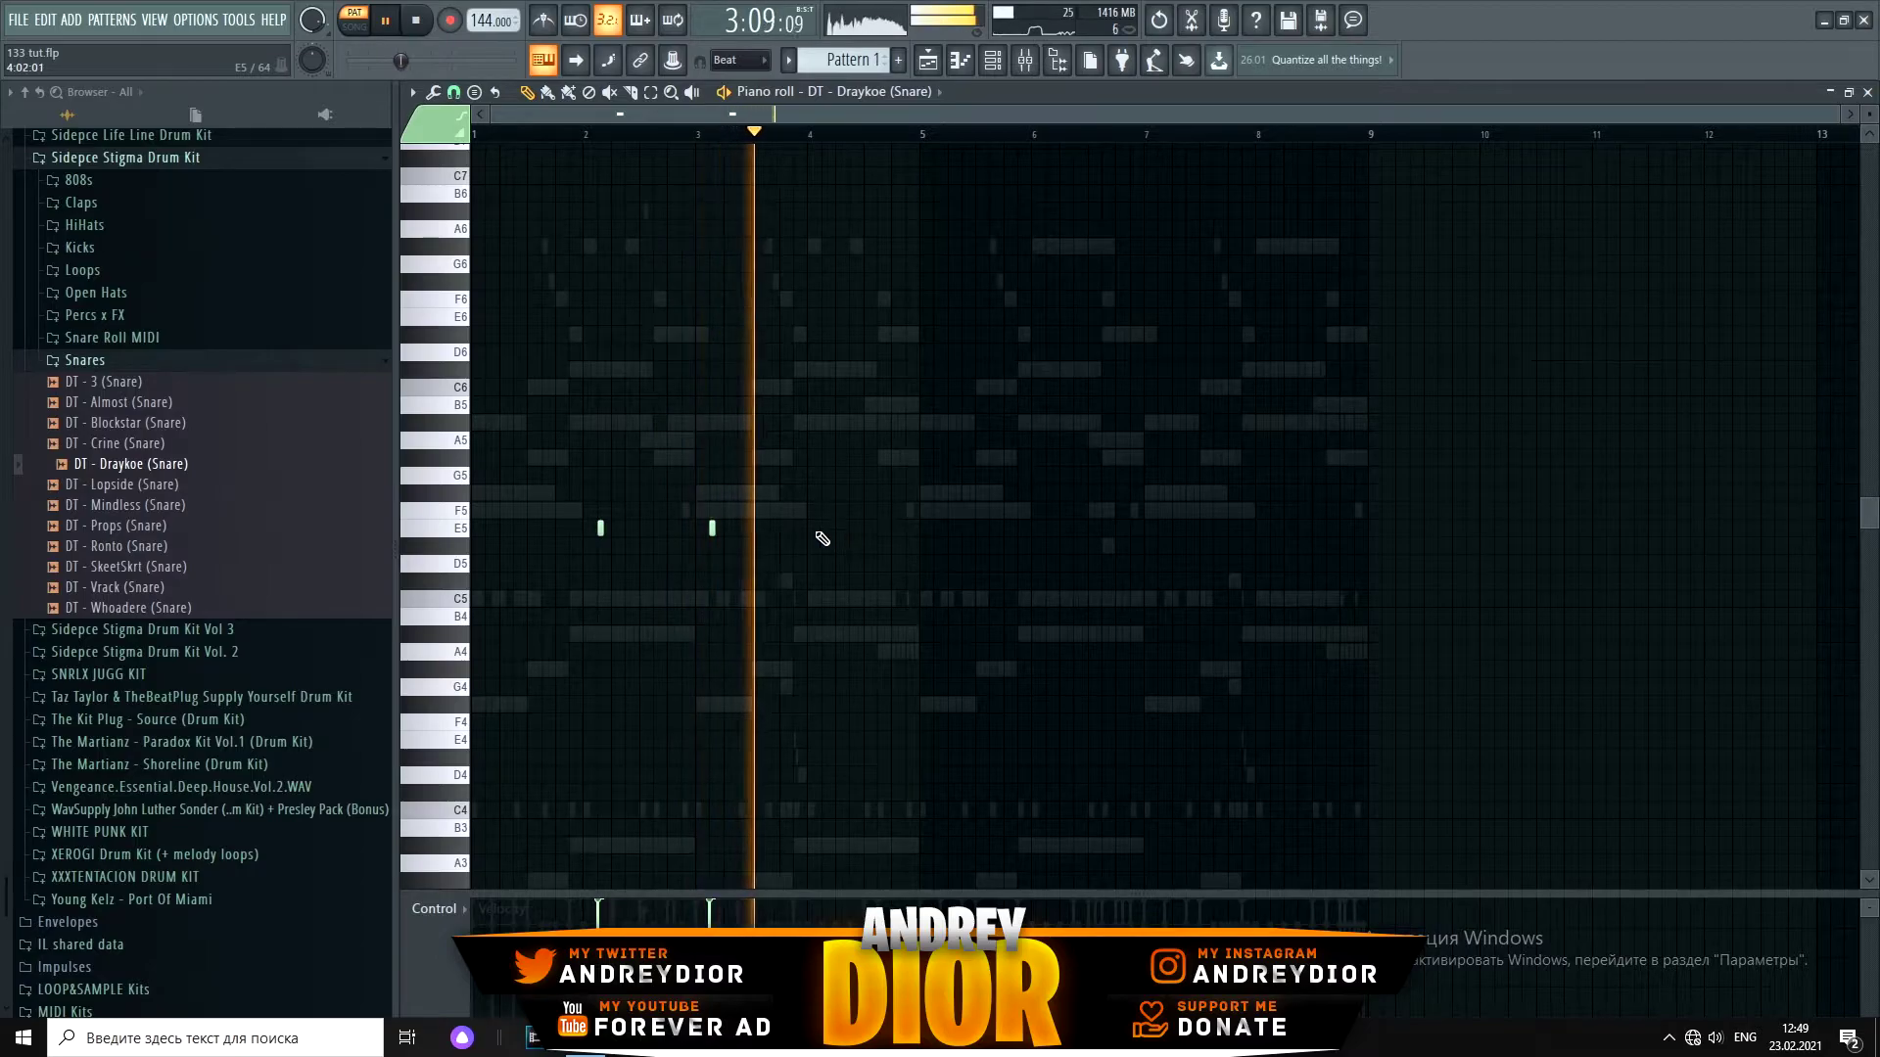
{"action": "right_click", "coordinate": [601, 527]}
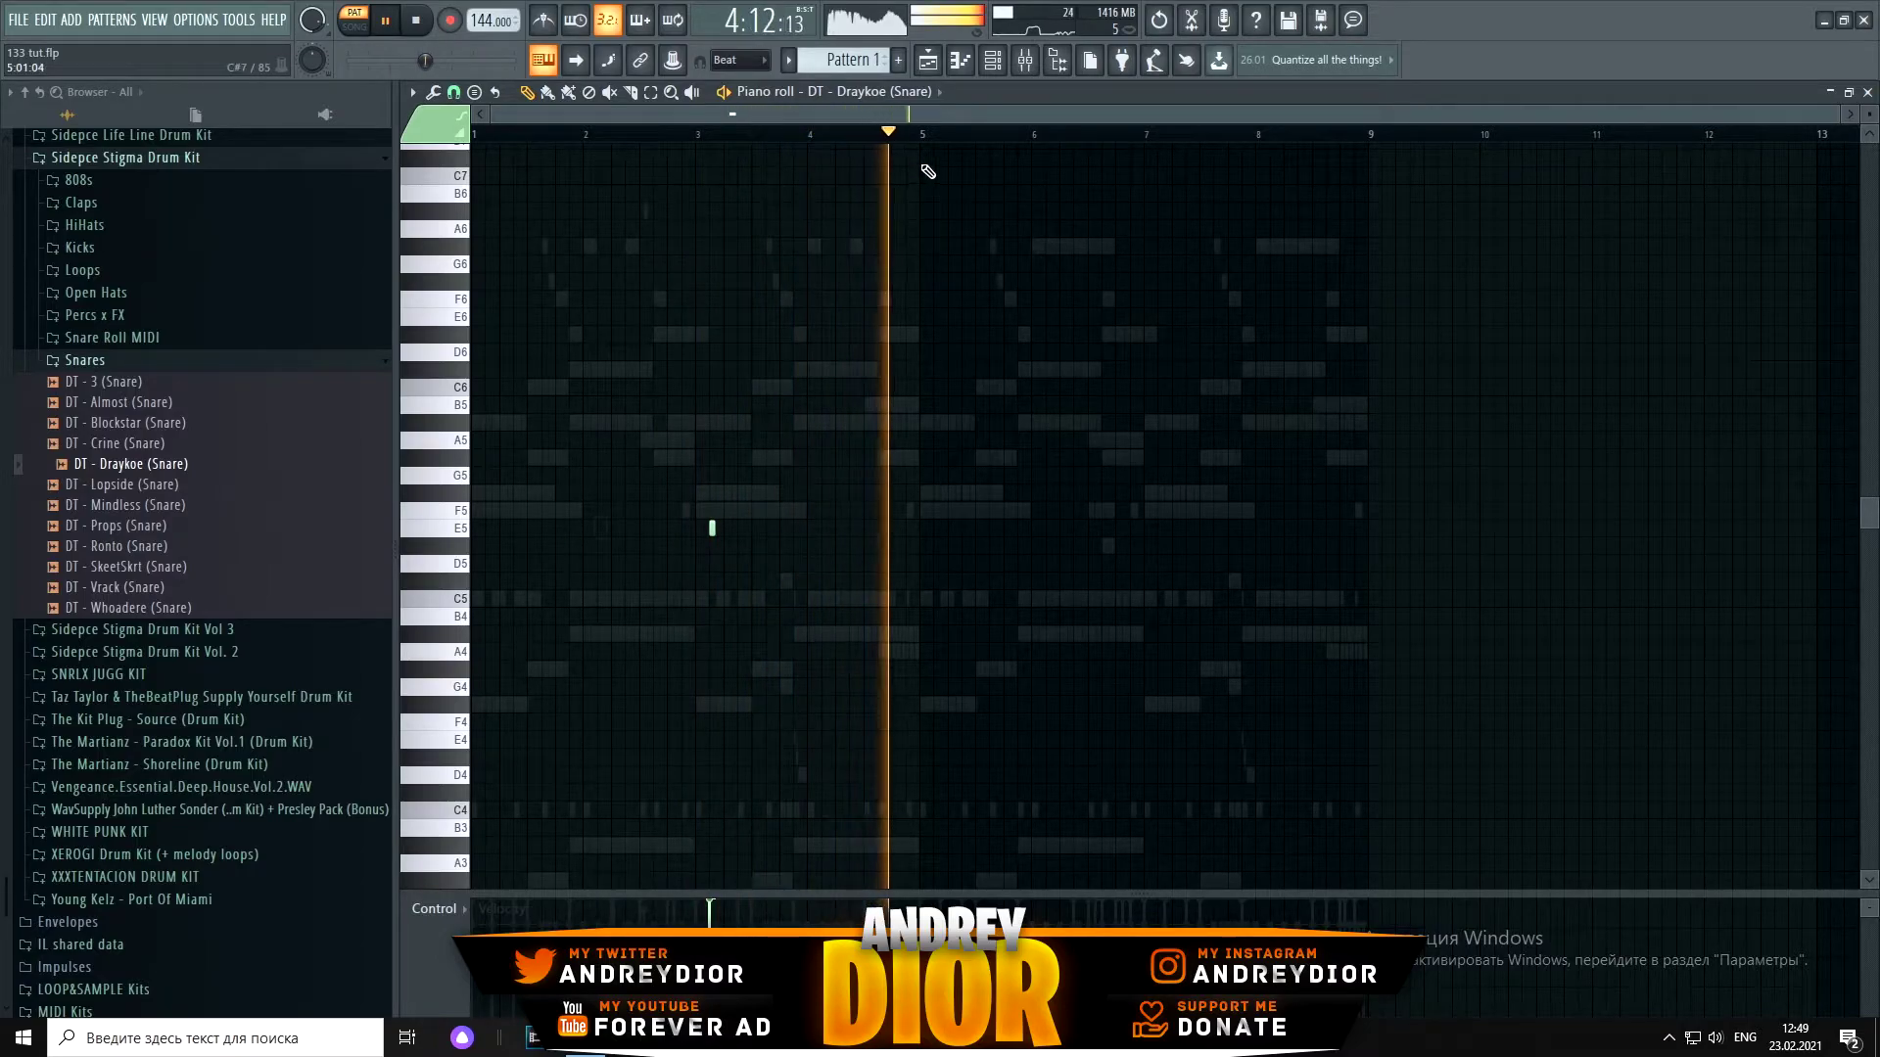
Step: Duplicate the first four bars of the Draykoe snare pattern into bars 5 to 8 and close its piano roll
{"action": "left_click_drag", "start_coordinate": [922, 134], "coordinate": [472, 143]}
{"action": "key", "text": "ctrl+b"}
{"action": "key", "text": "ctrl+d"}
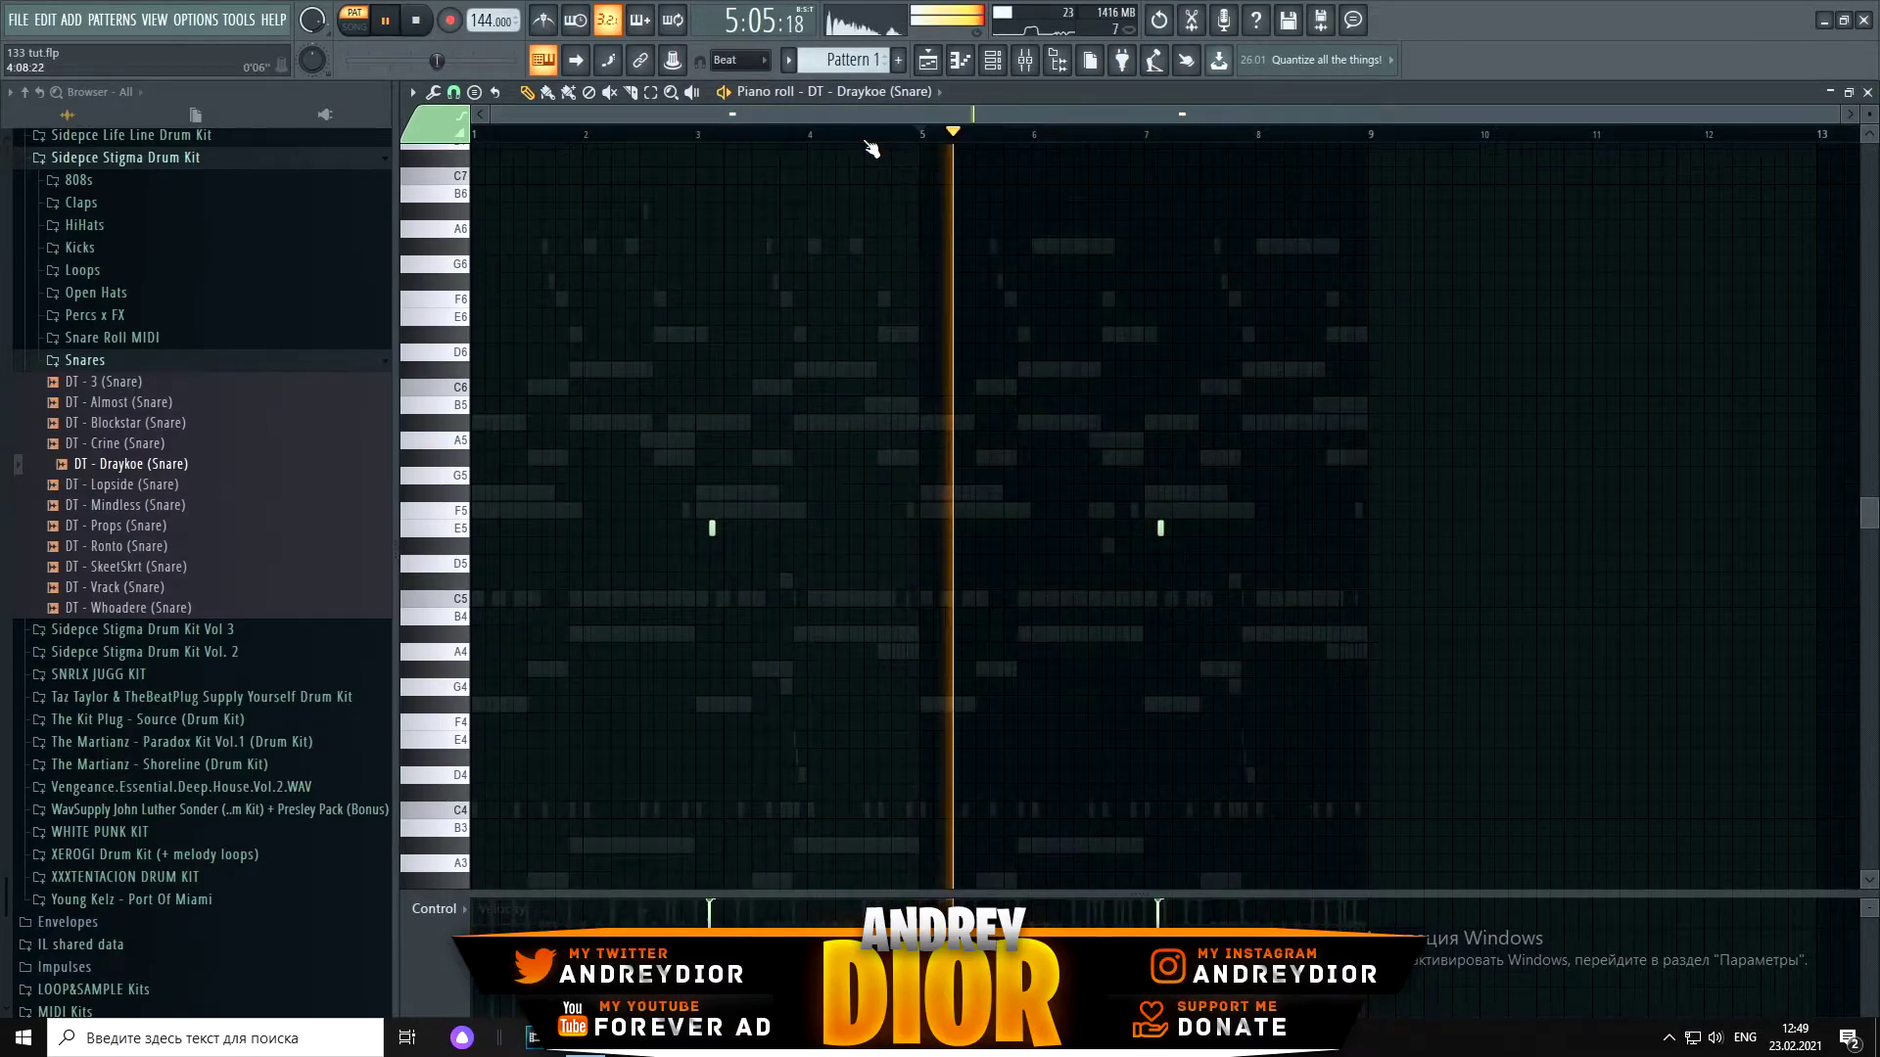
{"action": "key", "text": "Escape"}
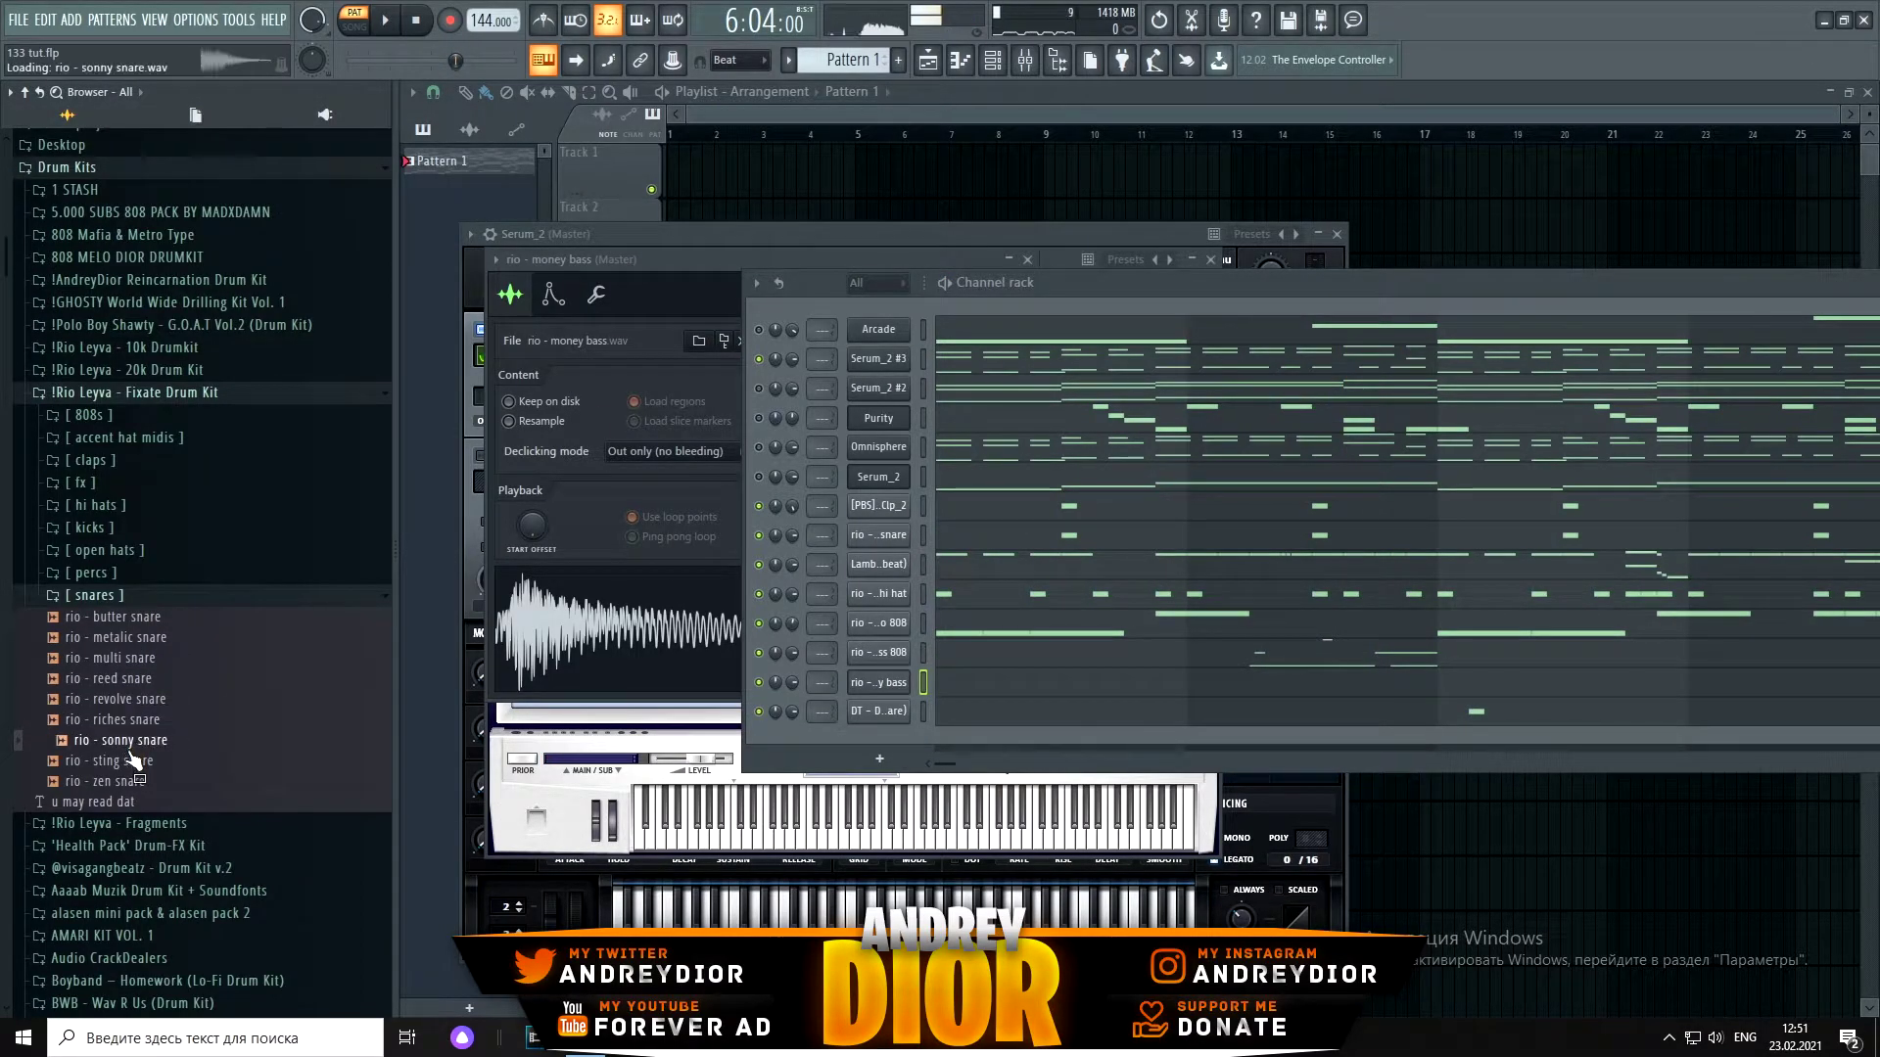
Step: Audition the zen and metalic snares of the !Rio Leyva - Fixate Drum Kit and look through the other drum kits
{"action": "right_click", "coordinate": [129, 783]}
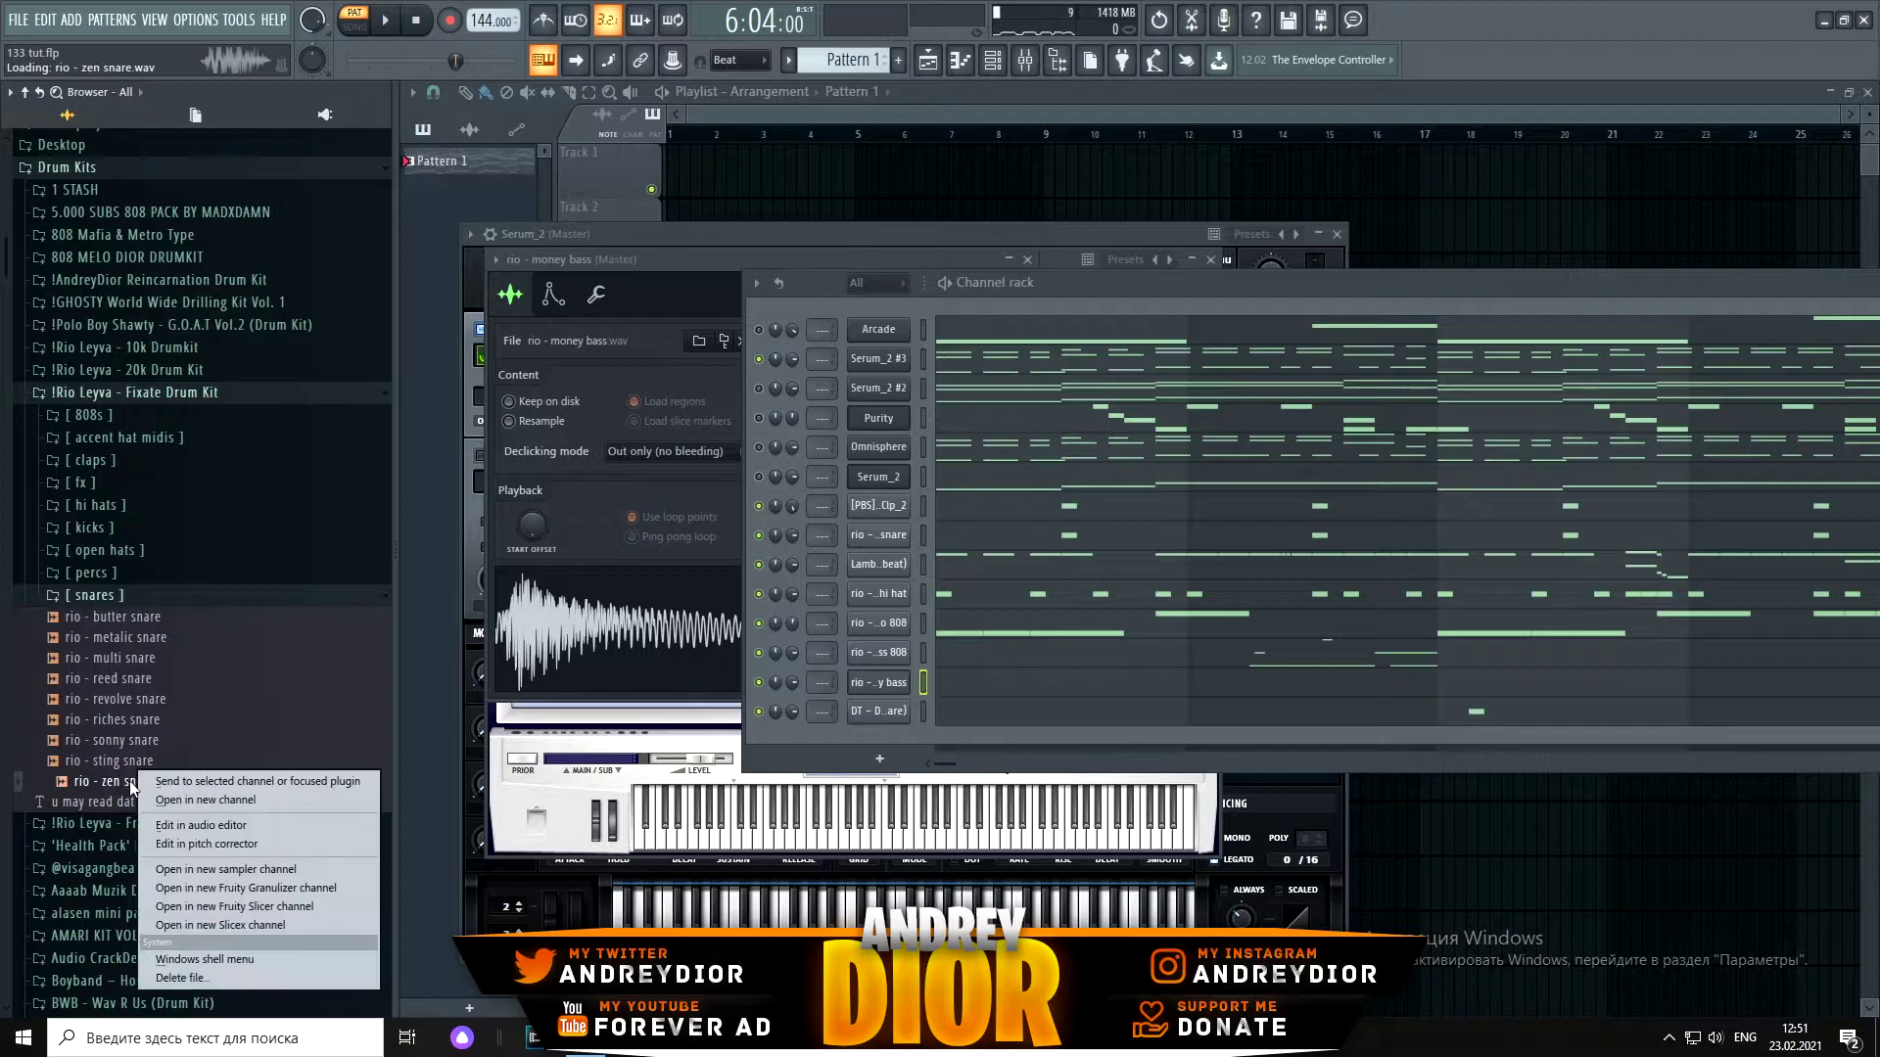
{"action": "left_click", "coordinate": [117, 678]}
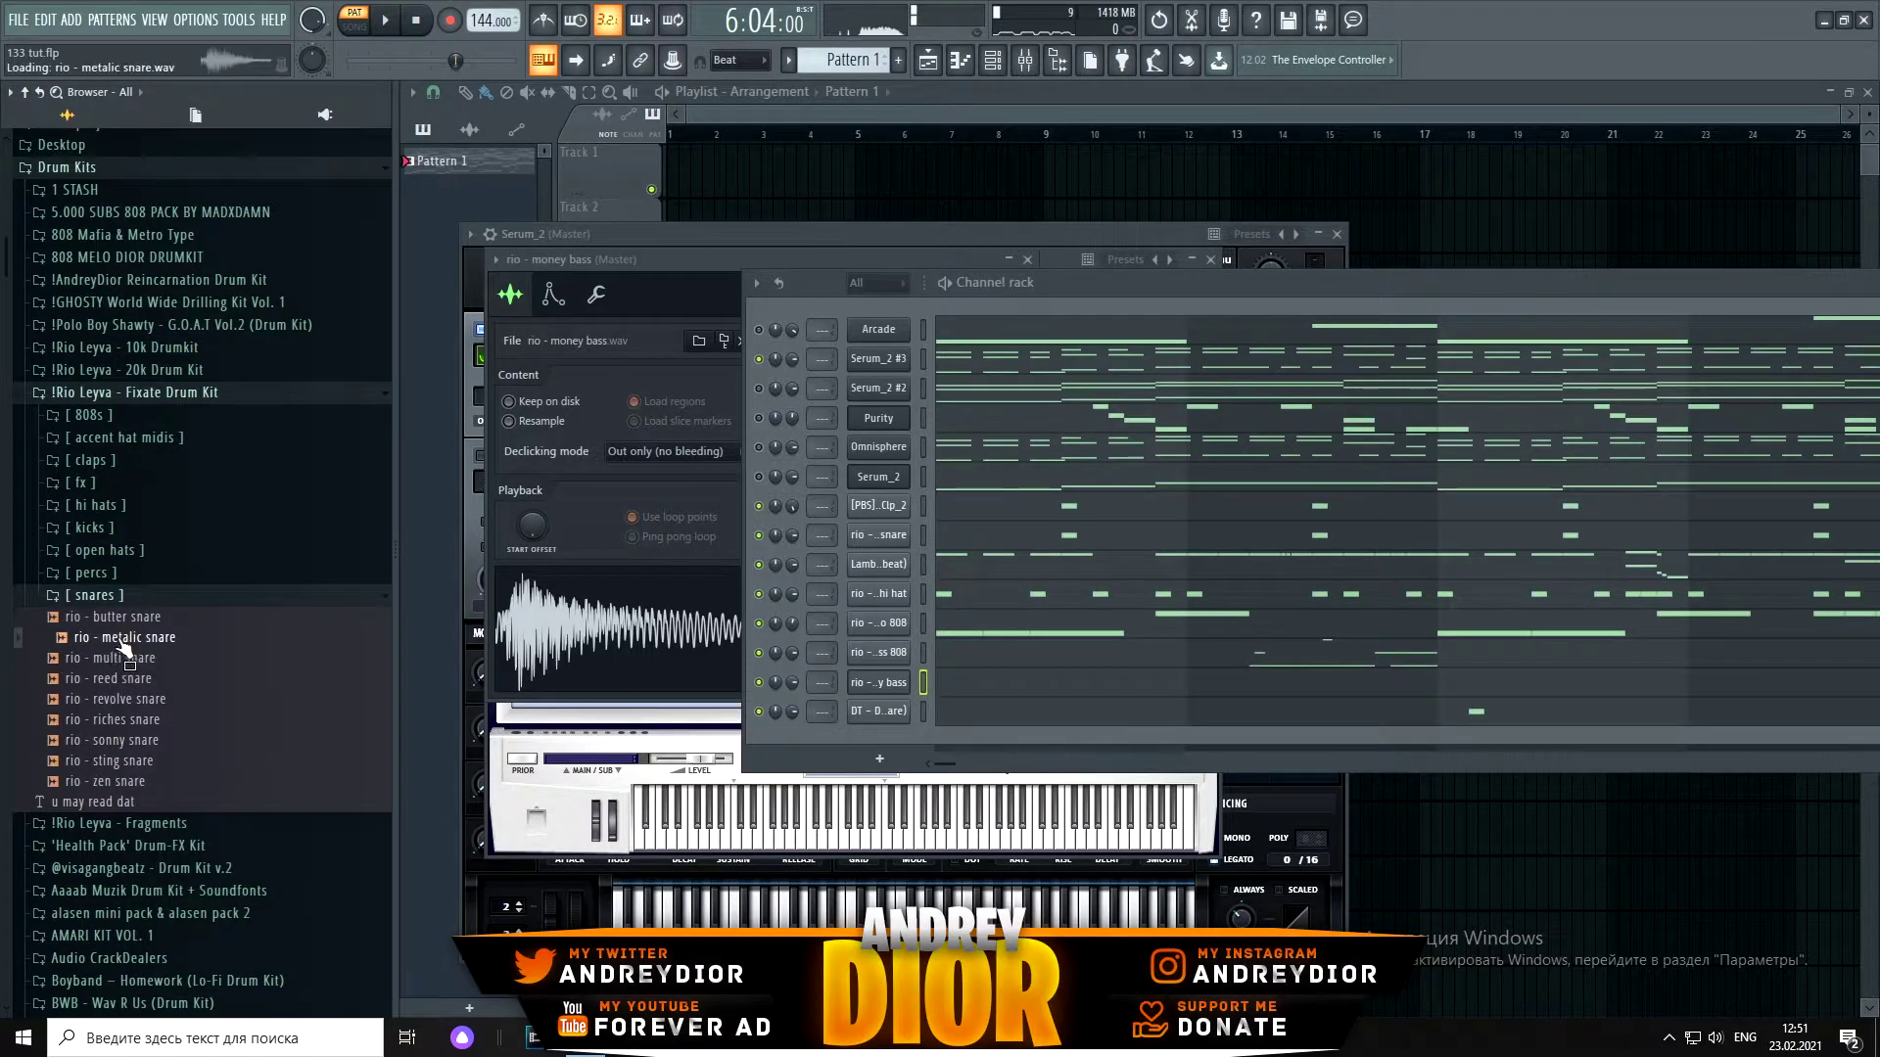
{"action": "left_click", "coordinate": [132, 391]}
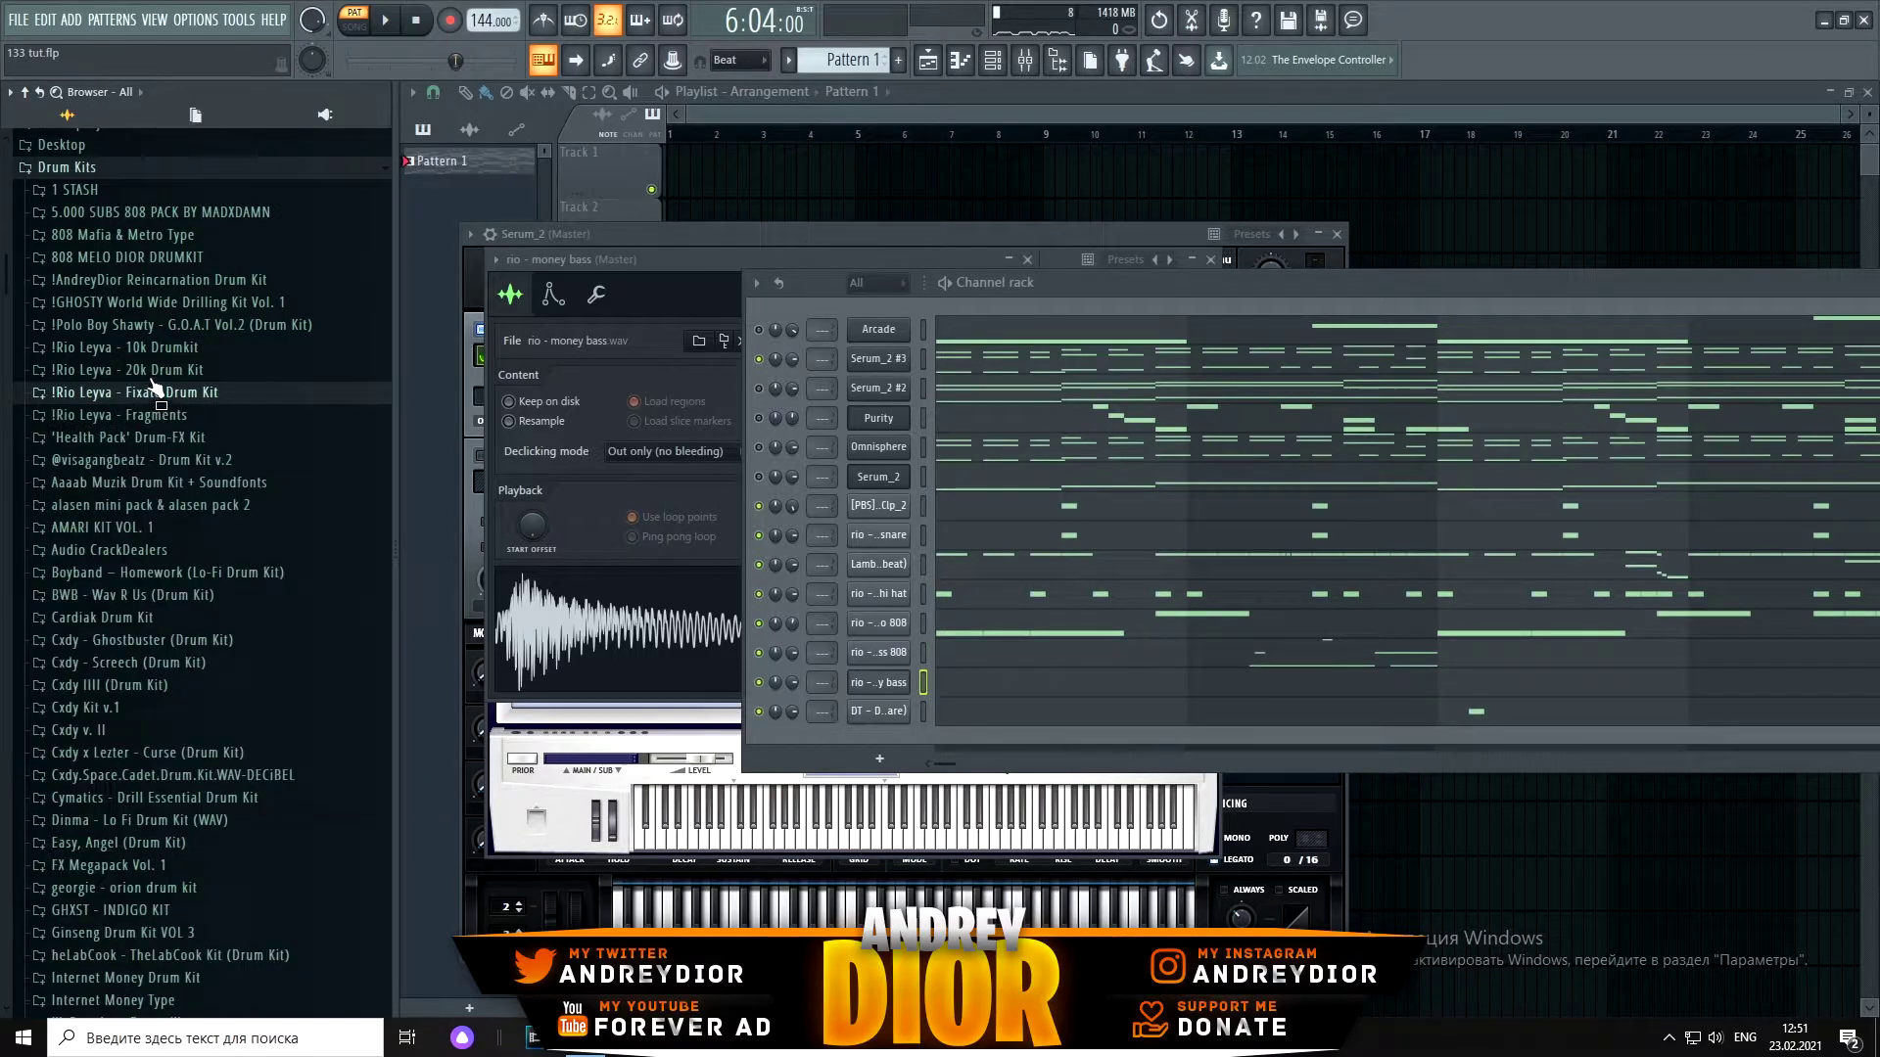
{"action": "left_click", "coordinate": [152, 348]}
{"action": "key", "text": "space"}
{"action": "scroll", "coordinate": [190, 744], "scroll_direction": "down", "scroll_amount": 20}
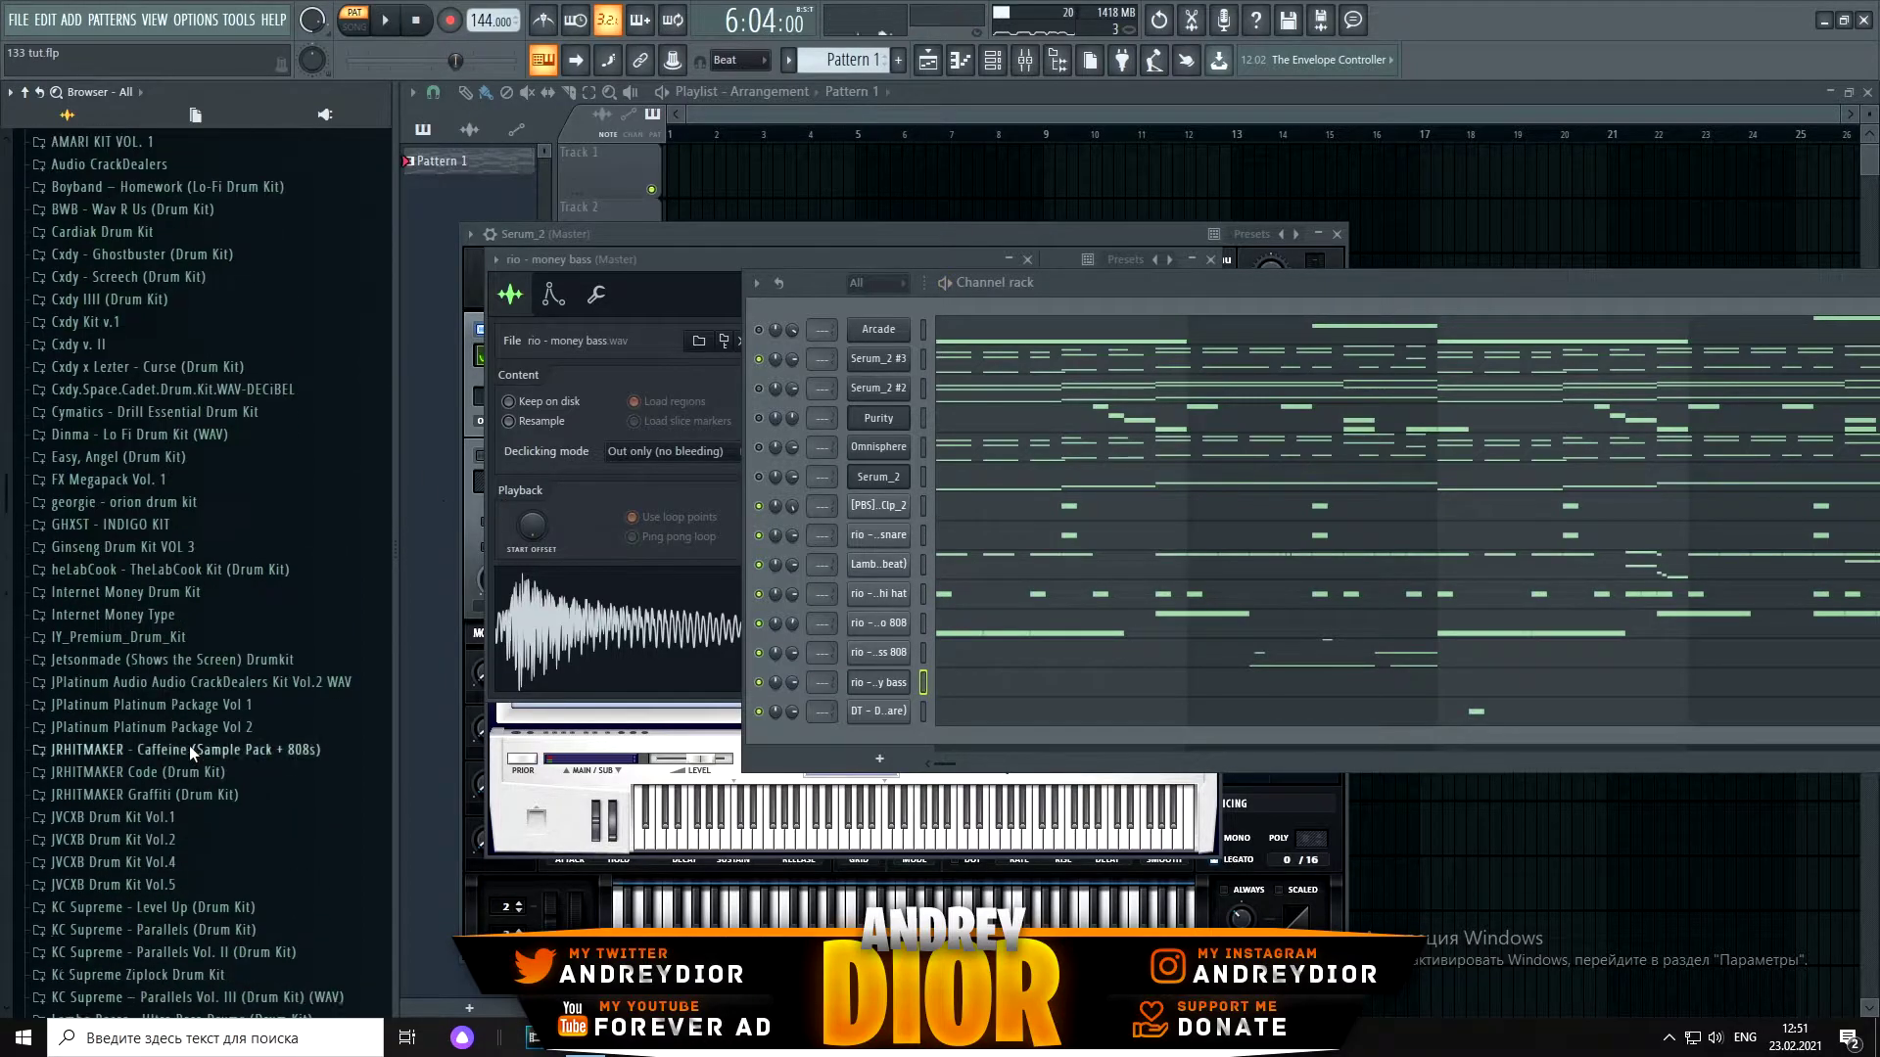
Step: Add the DT - Almost (Snare) sample from the Sidepce Stigma Drum Kit as a new channel and open its piano roll
{"action": "left_click", "coordinate": [192, 384]}
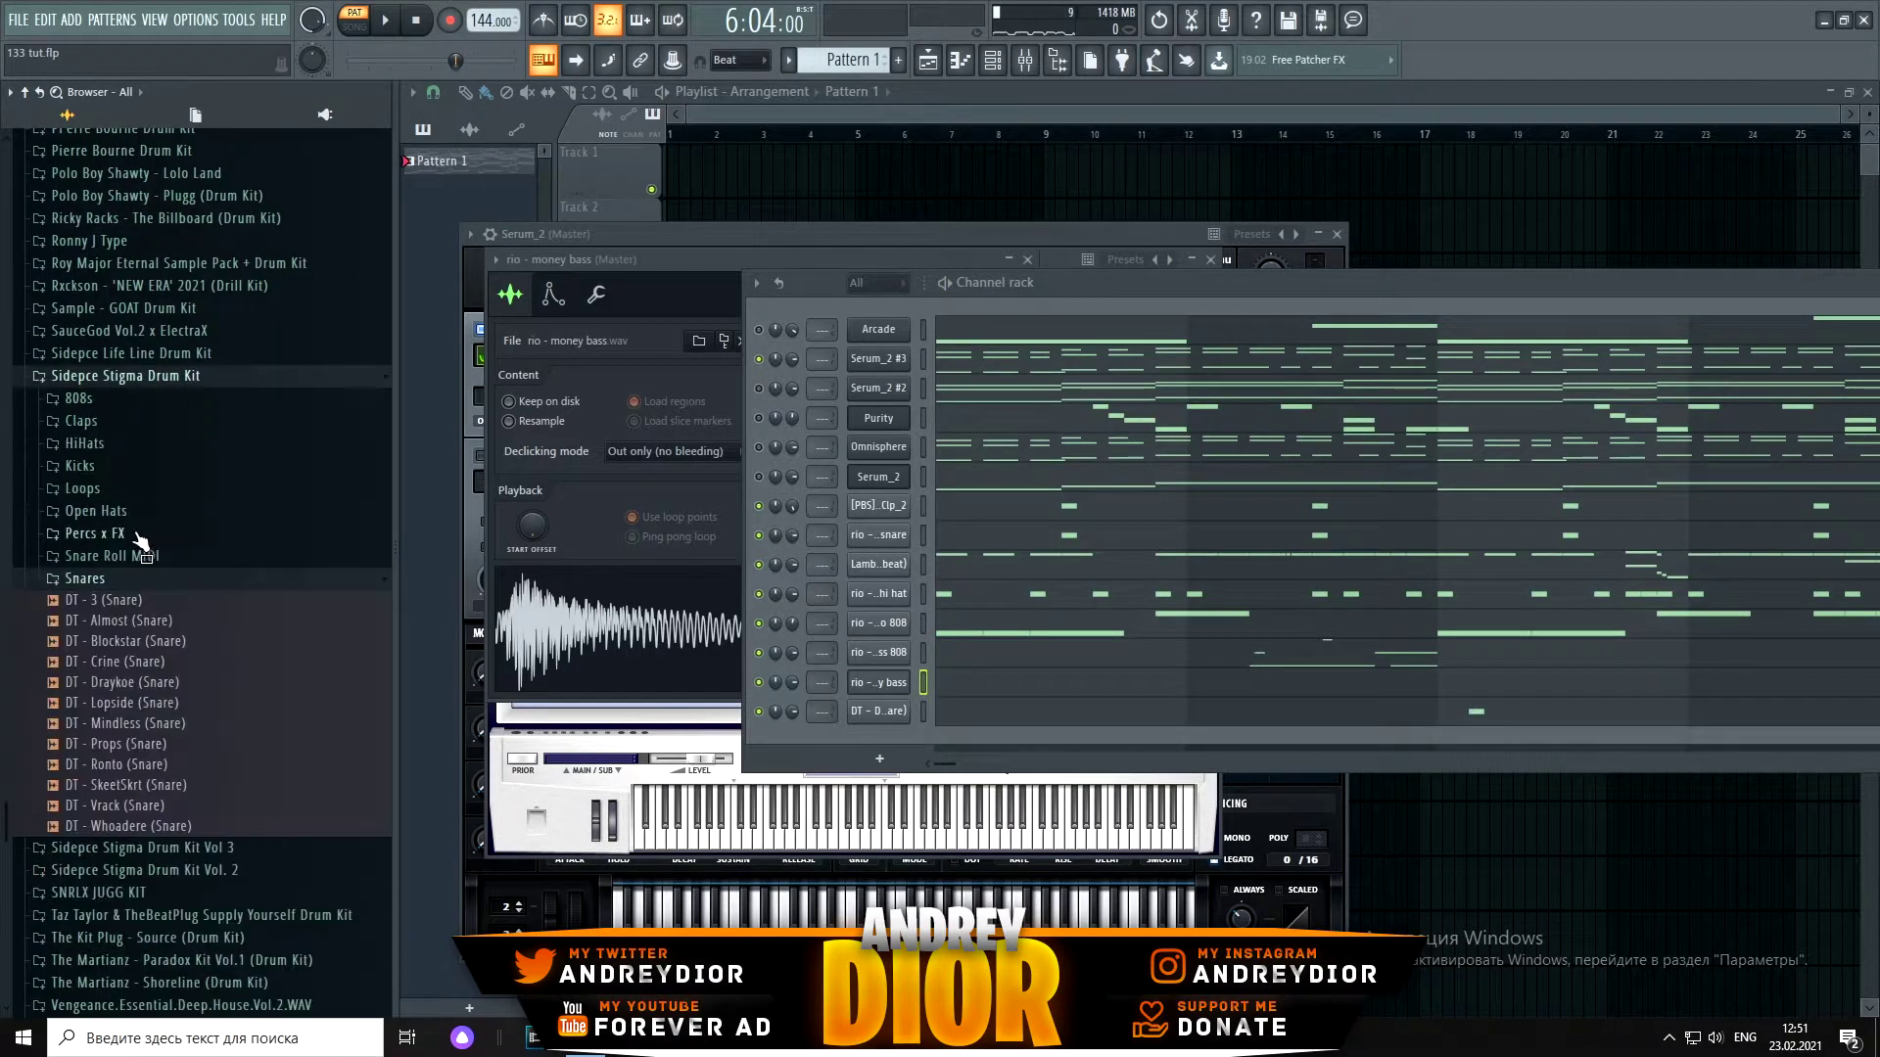
{"action": "right_click", "coordinate": [145, 634]}
{"action": "left_click", "coordinate": [208, 709]}
{"action": "right_click", "coordinate": [893, 744]}
{"action": "left_click", "coordinate": [970, 732]}
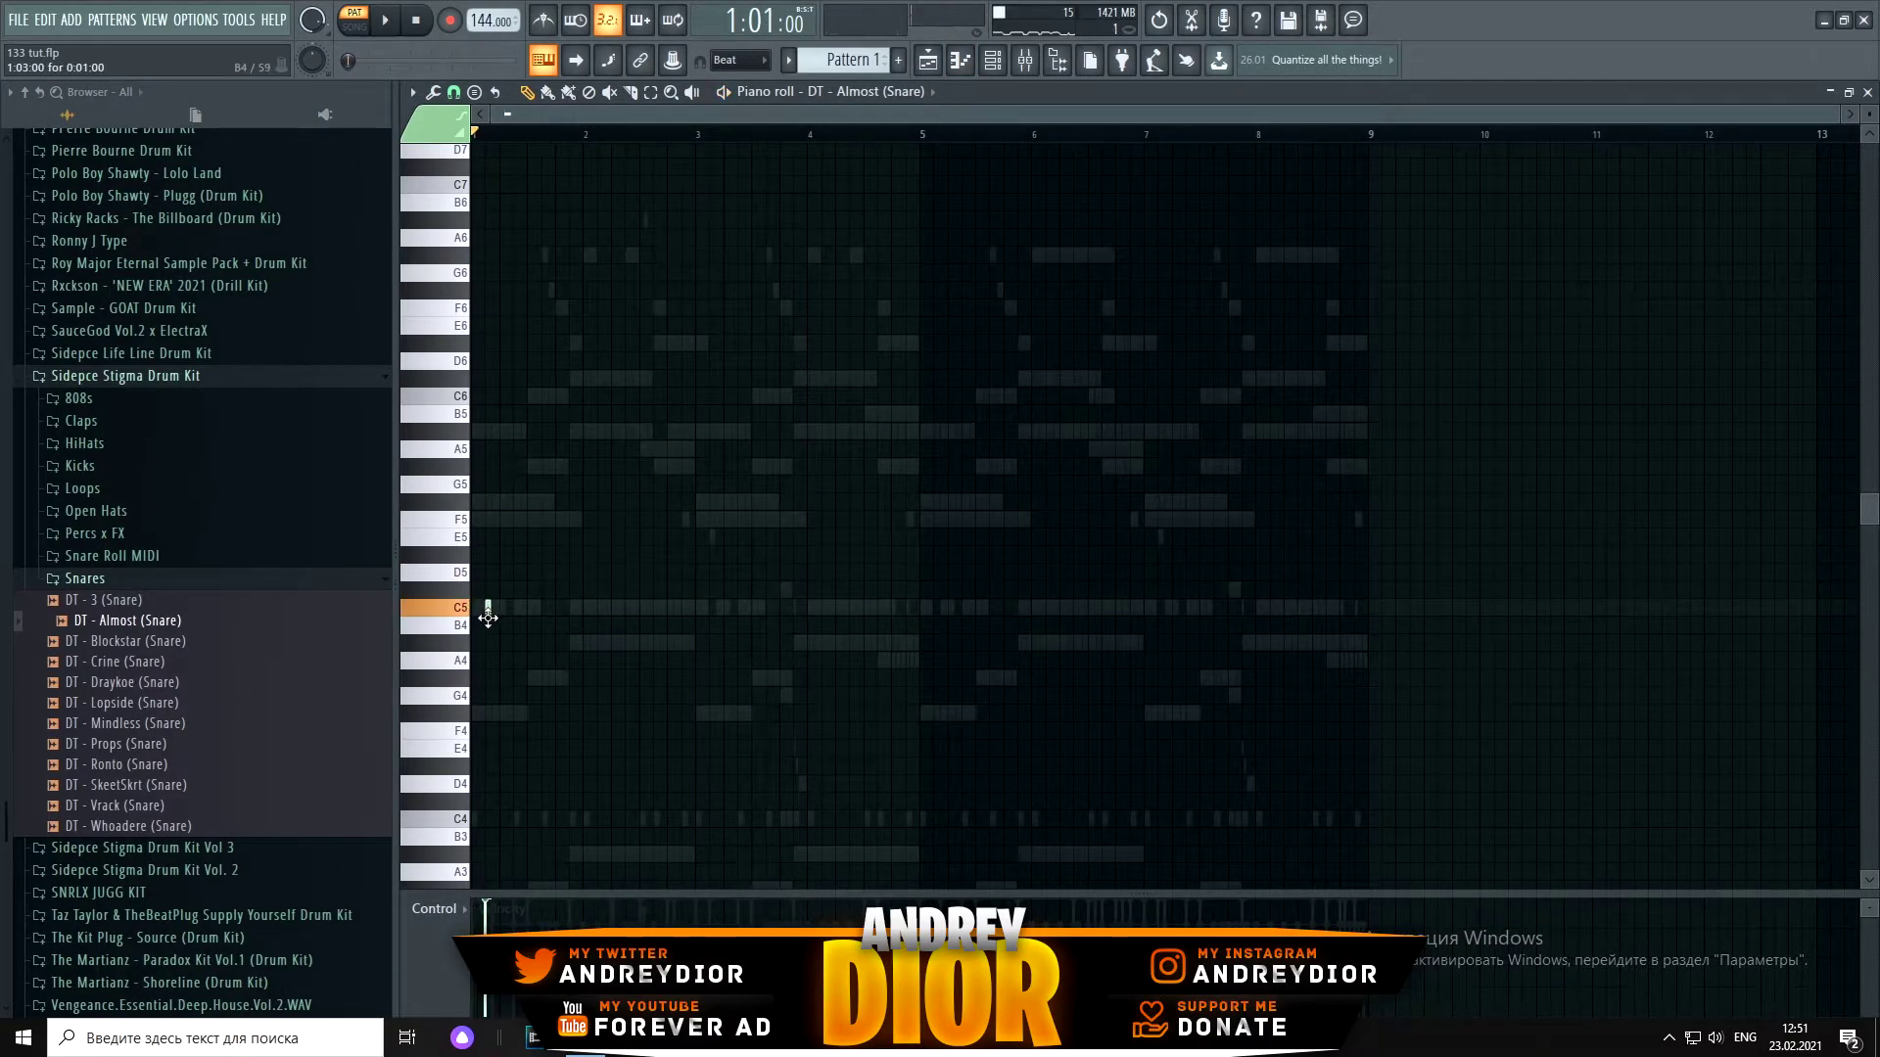
Step: Place C5 hits for the DT - Almost snare early in bars 1 and 5 and at the ends of bars 4 and 8
{"action": "key", "text": "space"}
{"action": "left_click", "coordinate": [576, 607]}
{"action": "key", "text": "space"}
{"action": "left_click", "coordinate": [543, 574]}
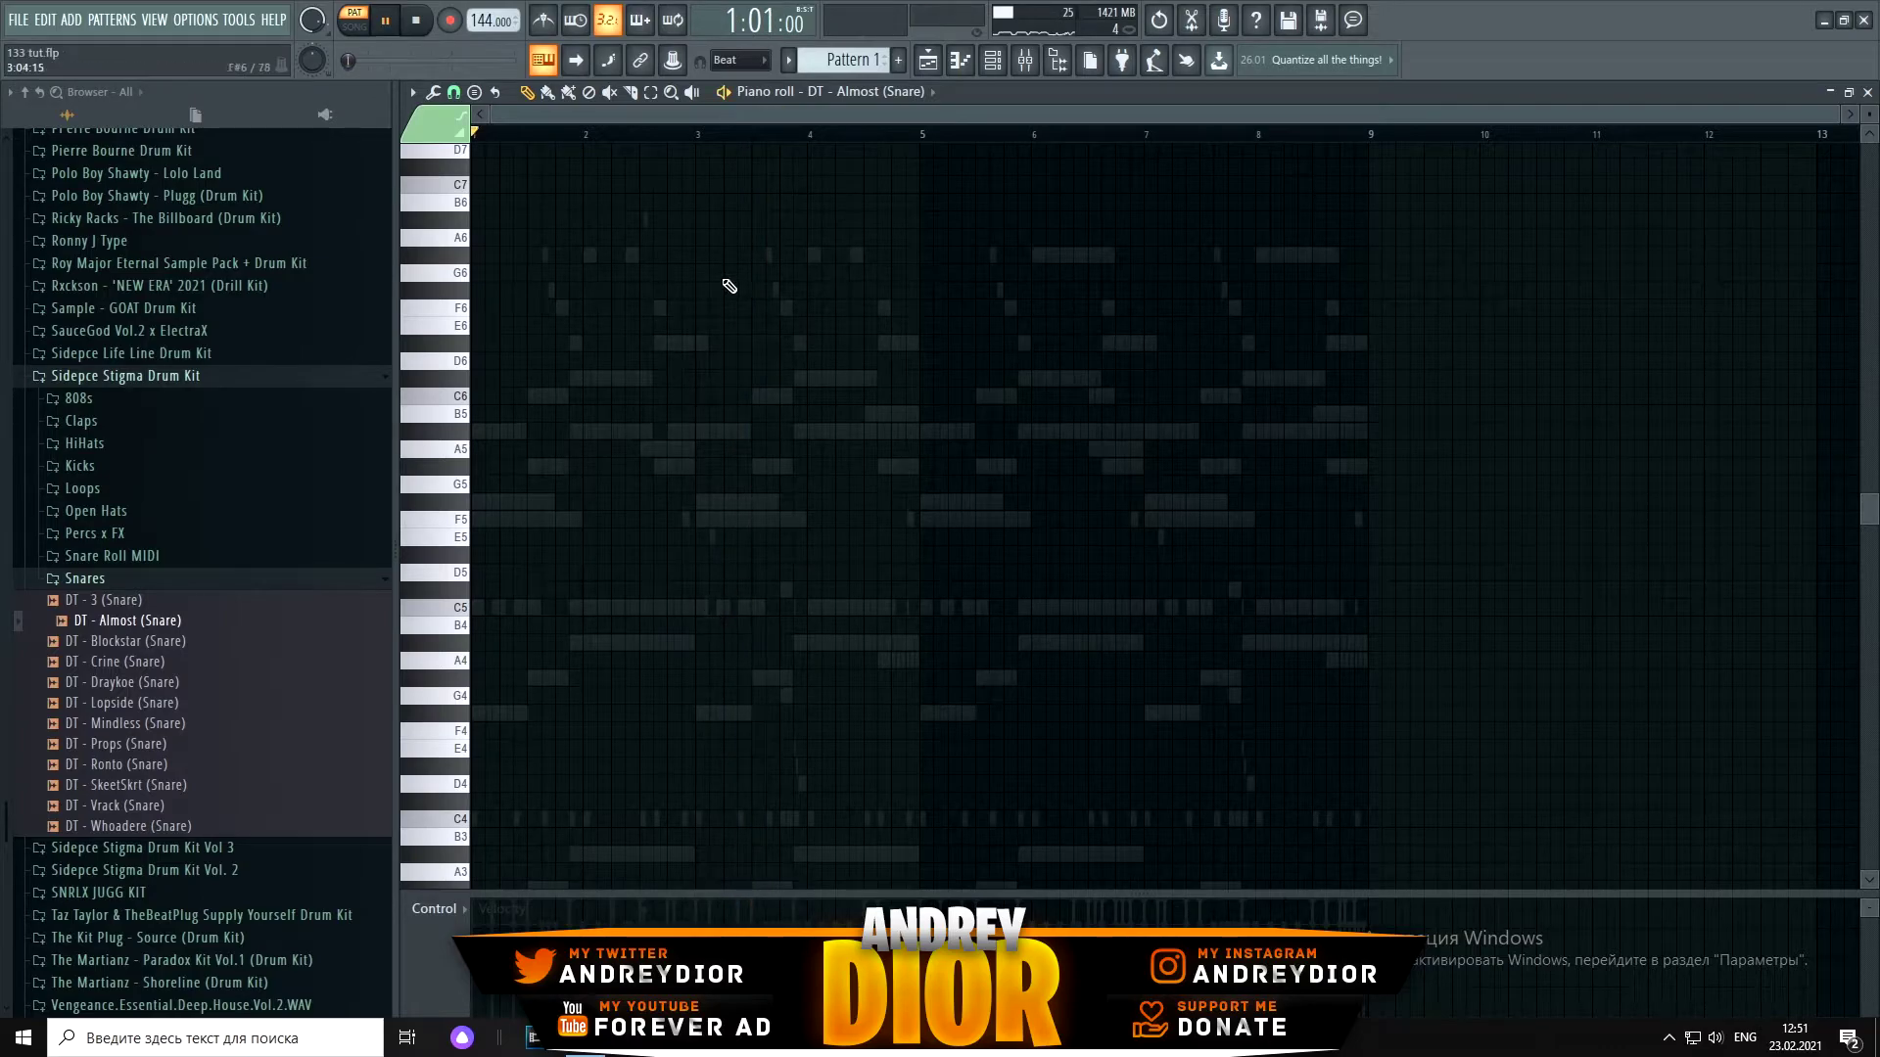
{"action": "left_click", "coordinate": [678, 123]}
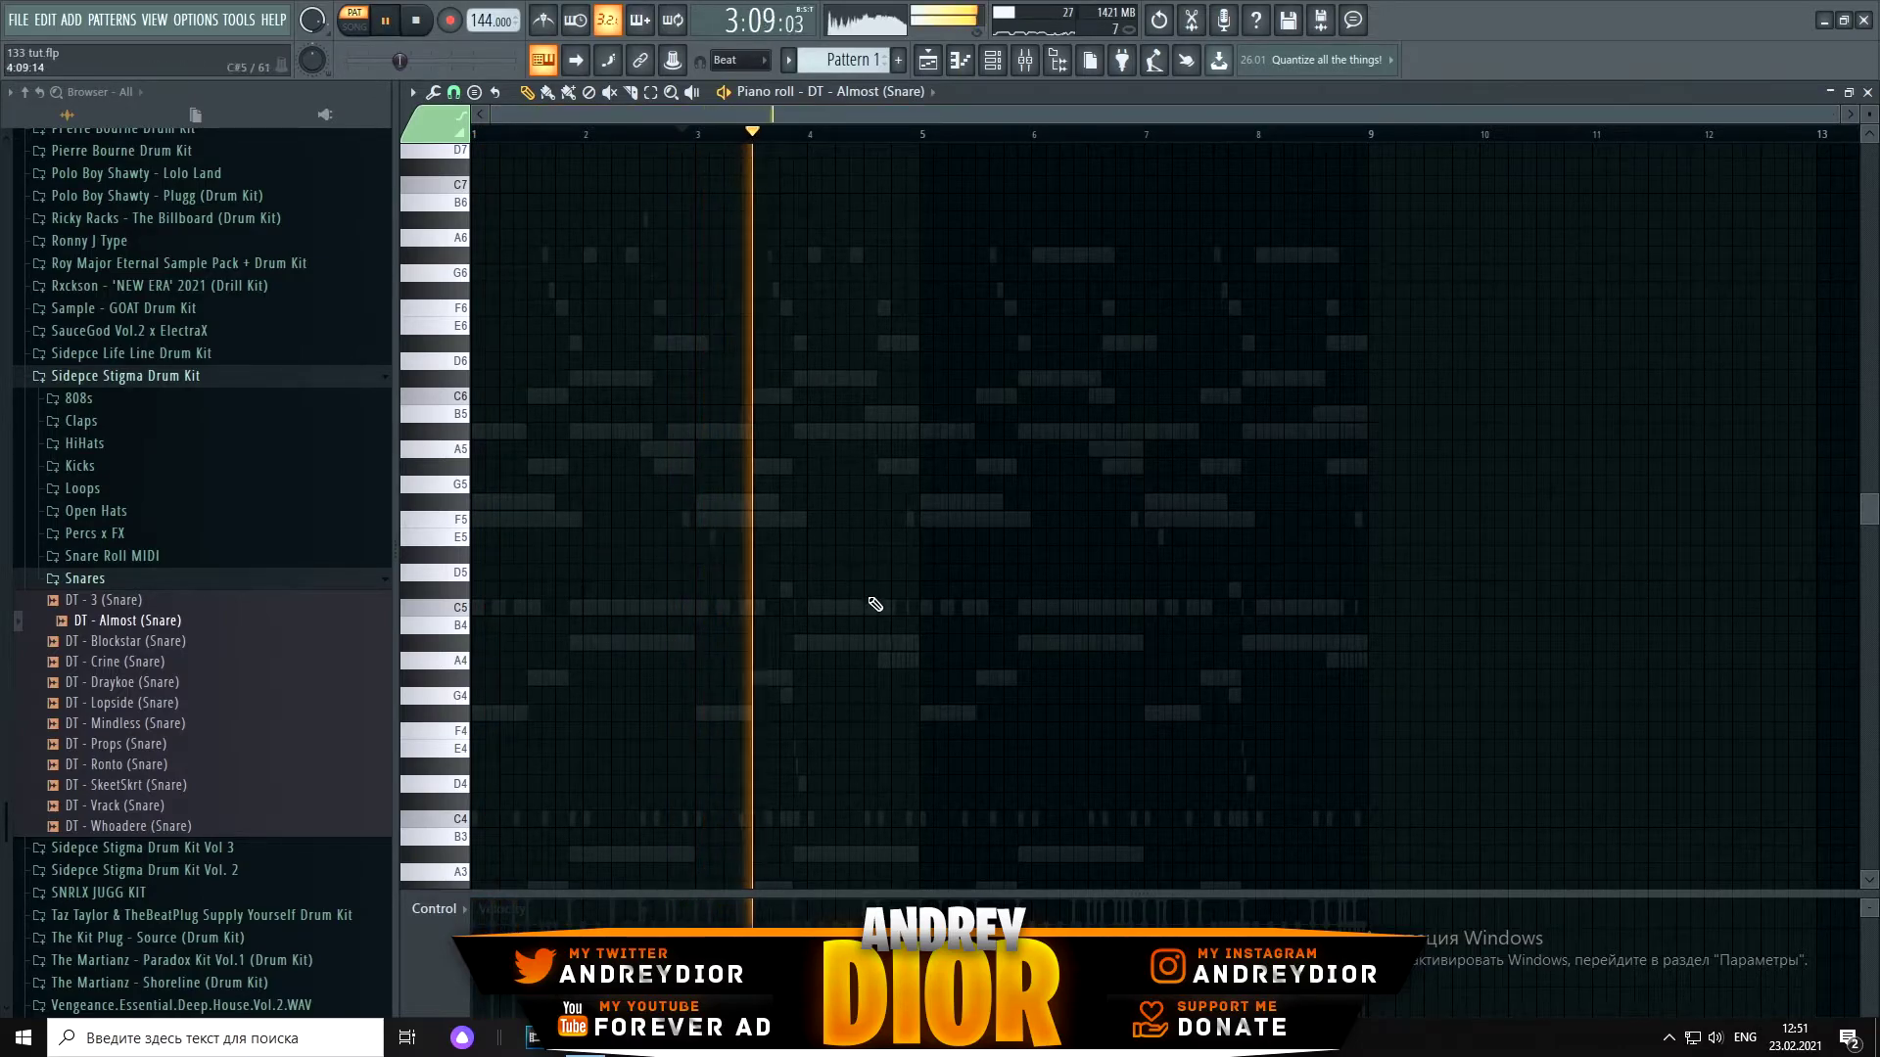
{"action": "left_click", "coordinate": [911, 607]}
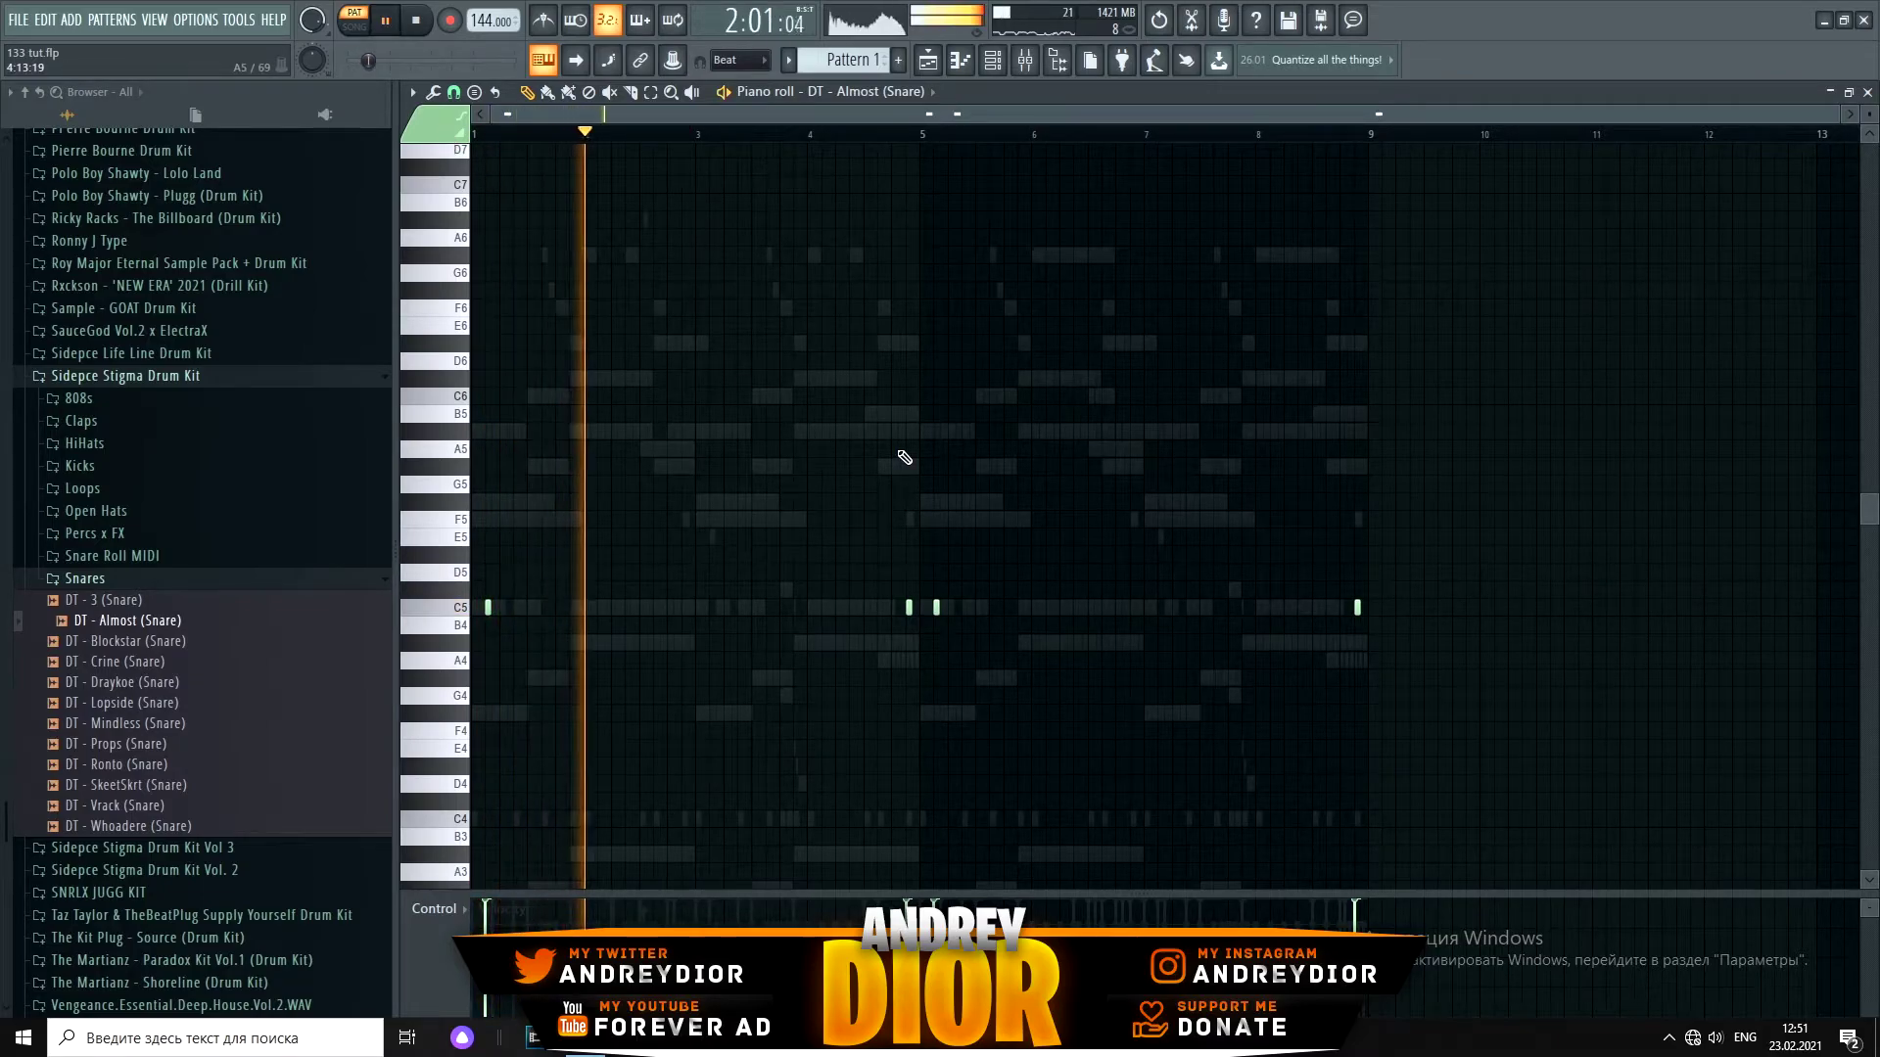
{"action": "key", "text": "F7"}
{"action": "right_click", "coordinate": [932, 714]}
{"action": "left_click", "coordinate": [944, 734]}
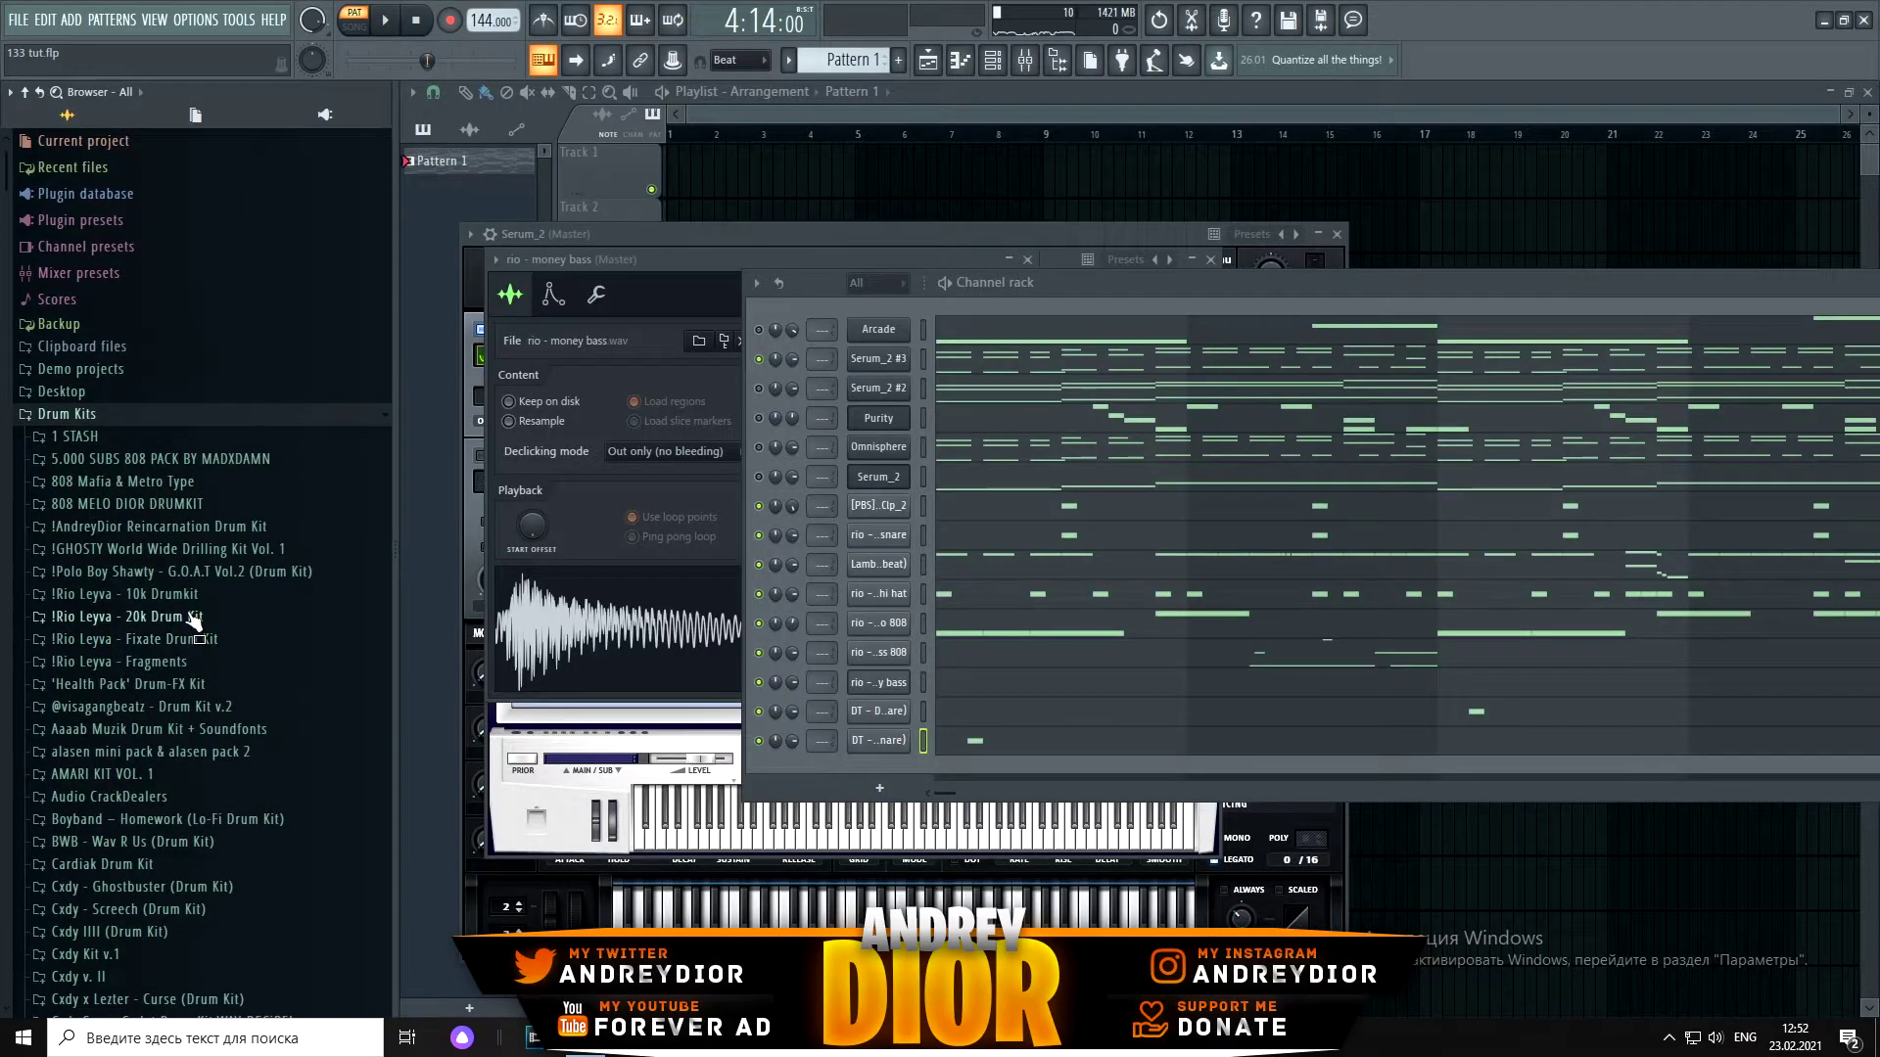
Step: Add the rio - westcoast crash sample from the crashes of the !Rio Leyva - 10k Drumkit as a new channel
{"action": "left_click", "coordinate": [191, 619]}
{"action": "left_click", "coordinate": [186, 595]}
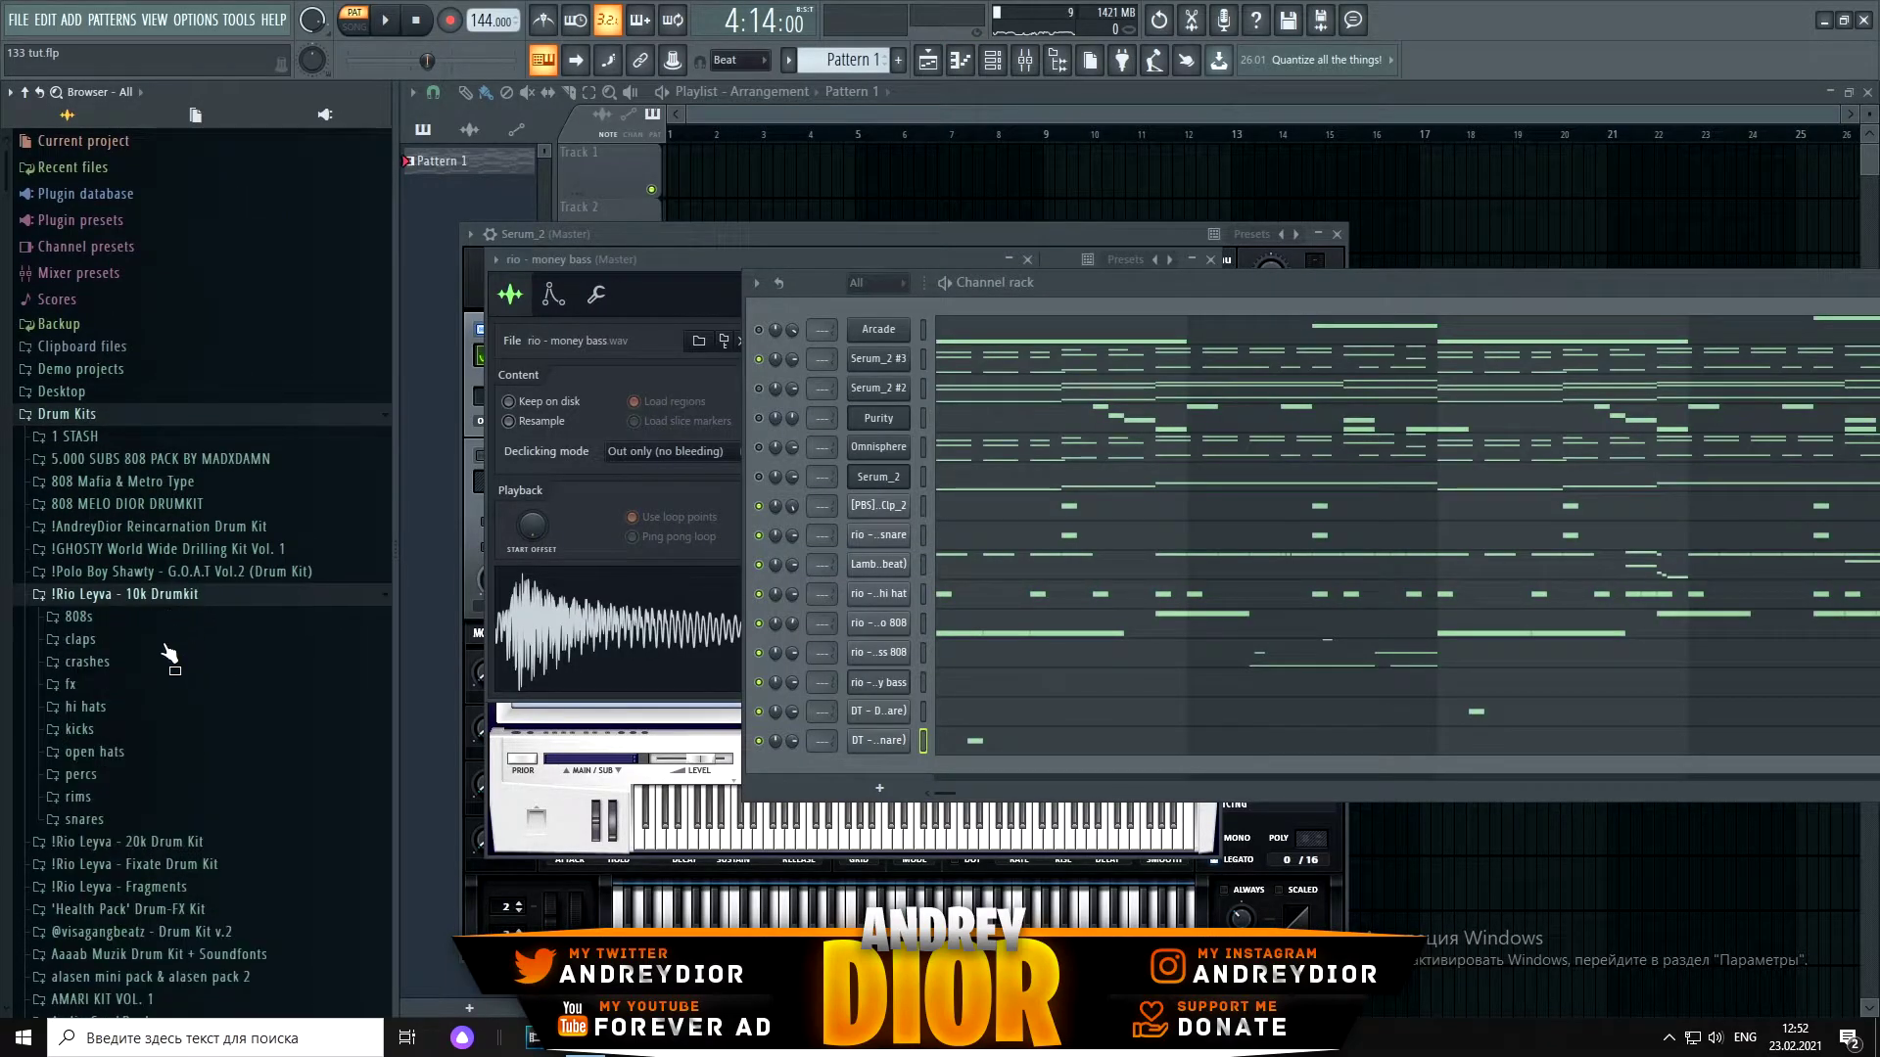
{"action": "left_click", "coordinate": [129, 661]}
{"action": "right_click", "coordinate": [127, 705]}
{"action": "left_click", "coordinate": [196, 791]}
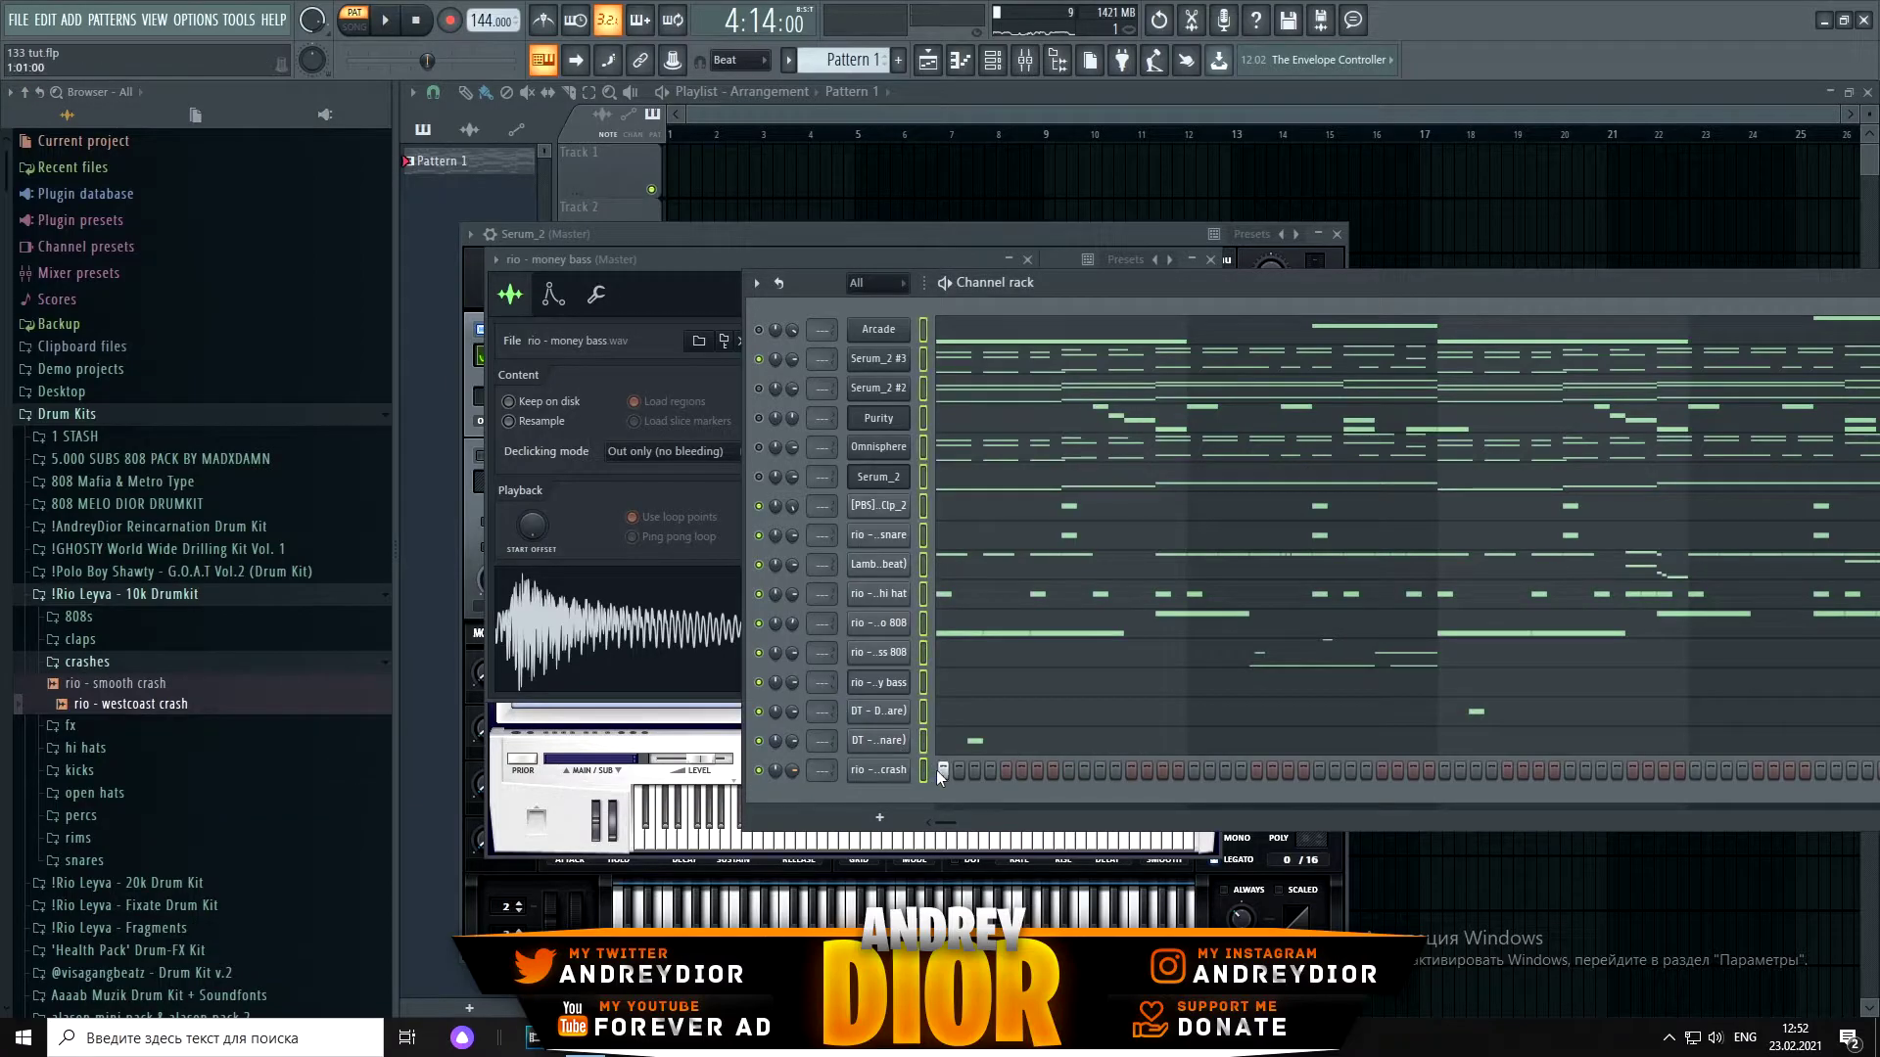
Step: Place C5 westcoast crash hits at the start of bars 1 and 5 and near the end of bar 4 during playback
{"action": "right_click", "coordinate": [928, 771]}
{"action": "left_click", "coordinate": [926, 760]}
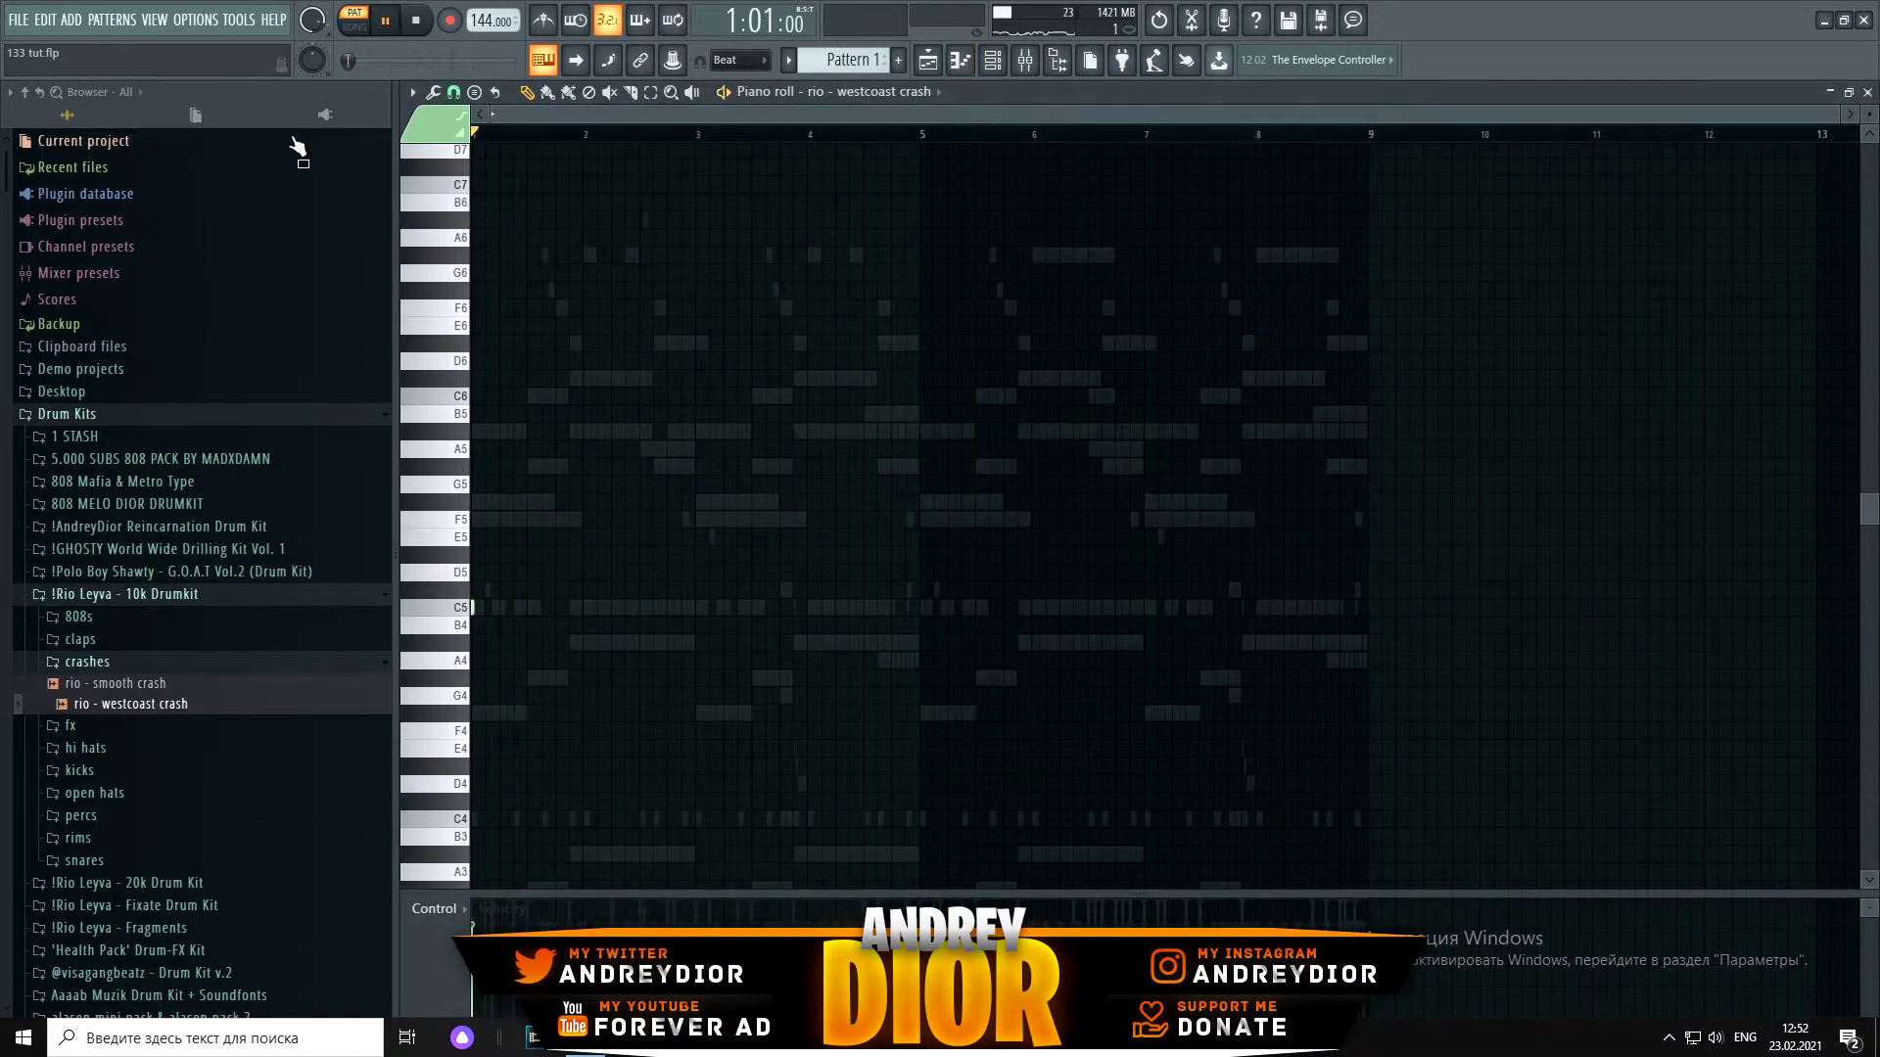
{"action": "key", "text": "space"}
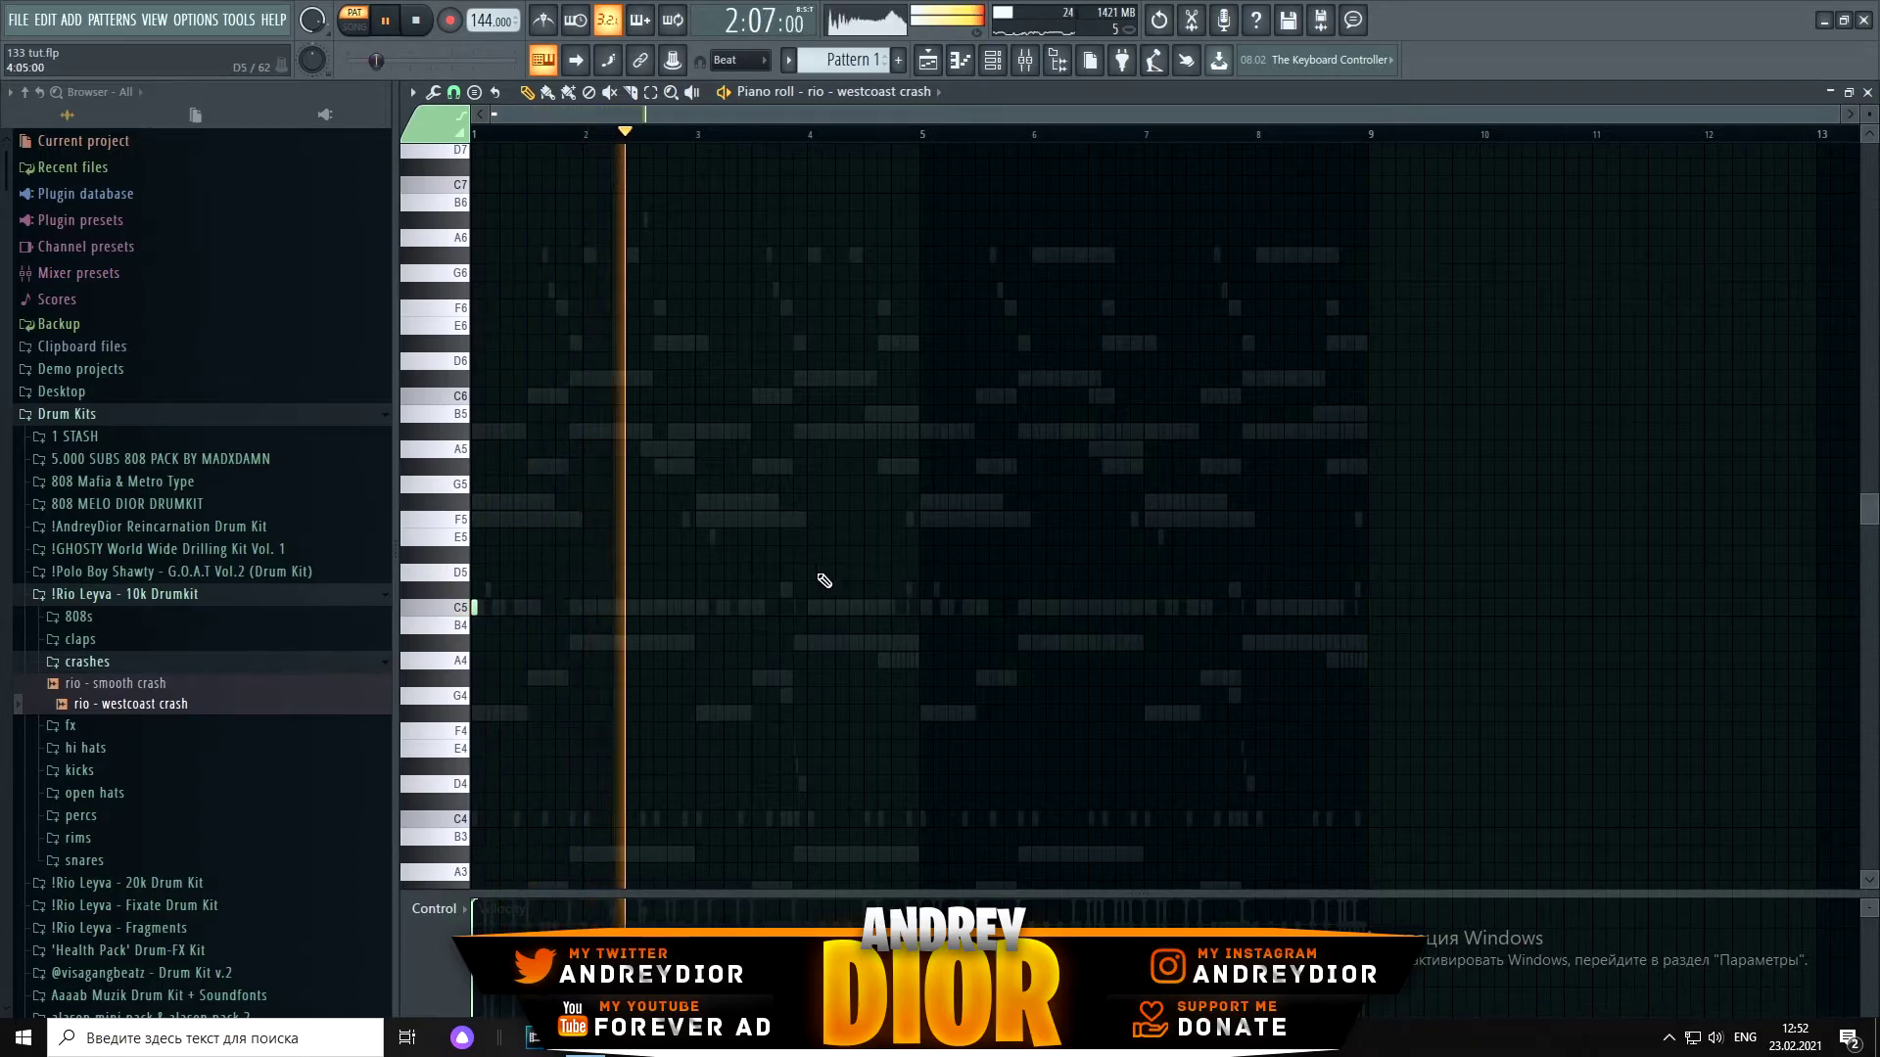
{"action": "left_click_drag", "start_coordinate": [925, 589], "coordinate": [923, 608]}
{"action": "left_click", "coordinate": [895, 611]}
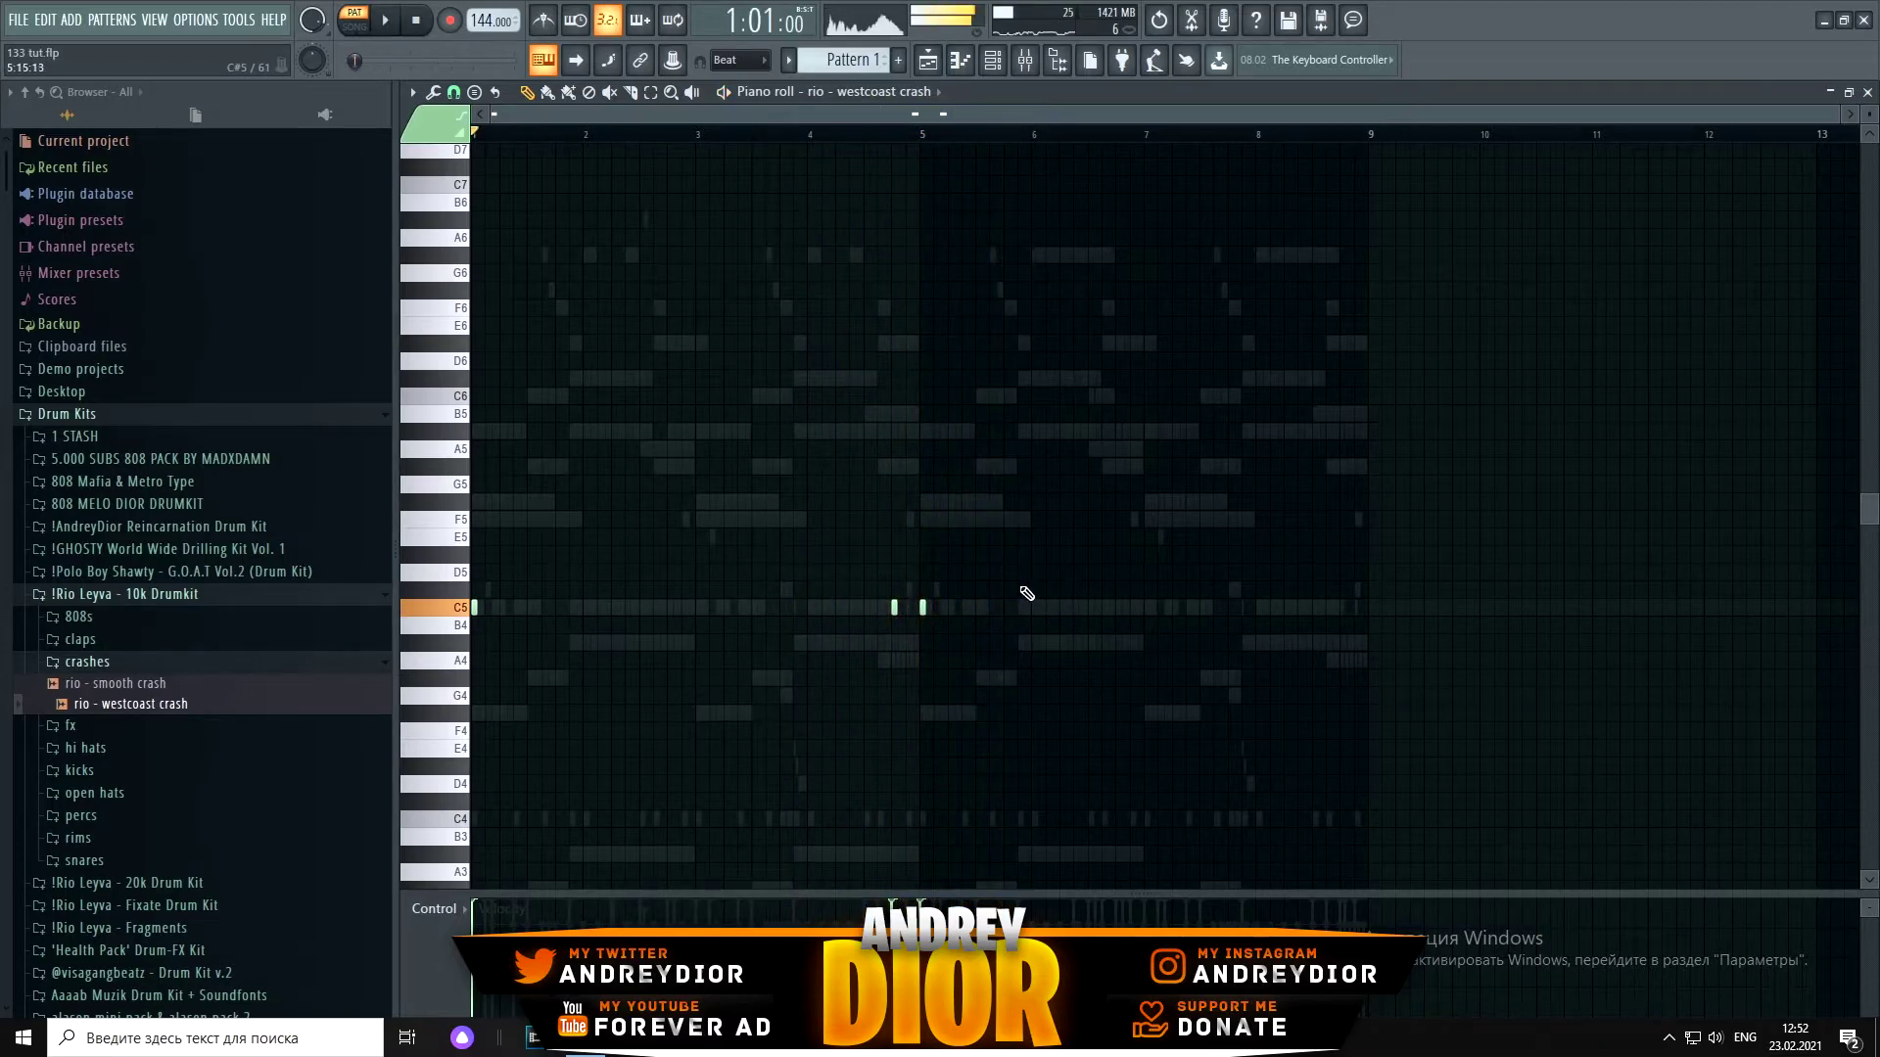
Step: Play the pattern from late in bar 4 and remove the extra westcoast crash hit near the end of bar 5
{"action": "left_click", "coordinate": [895, 134]}
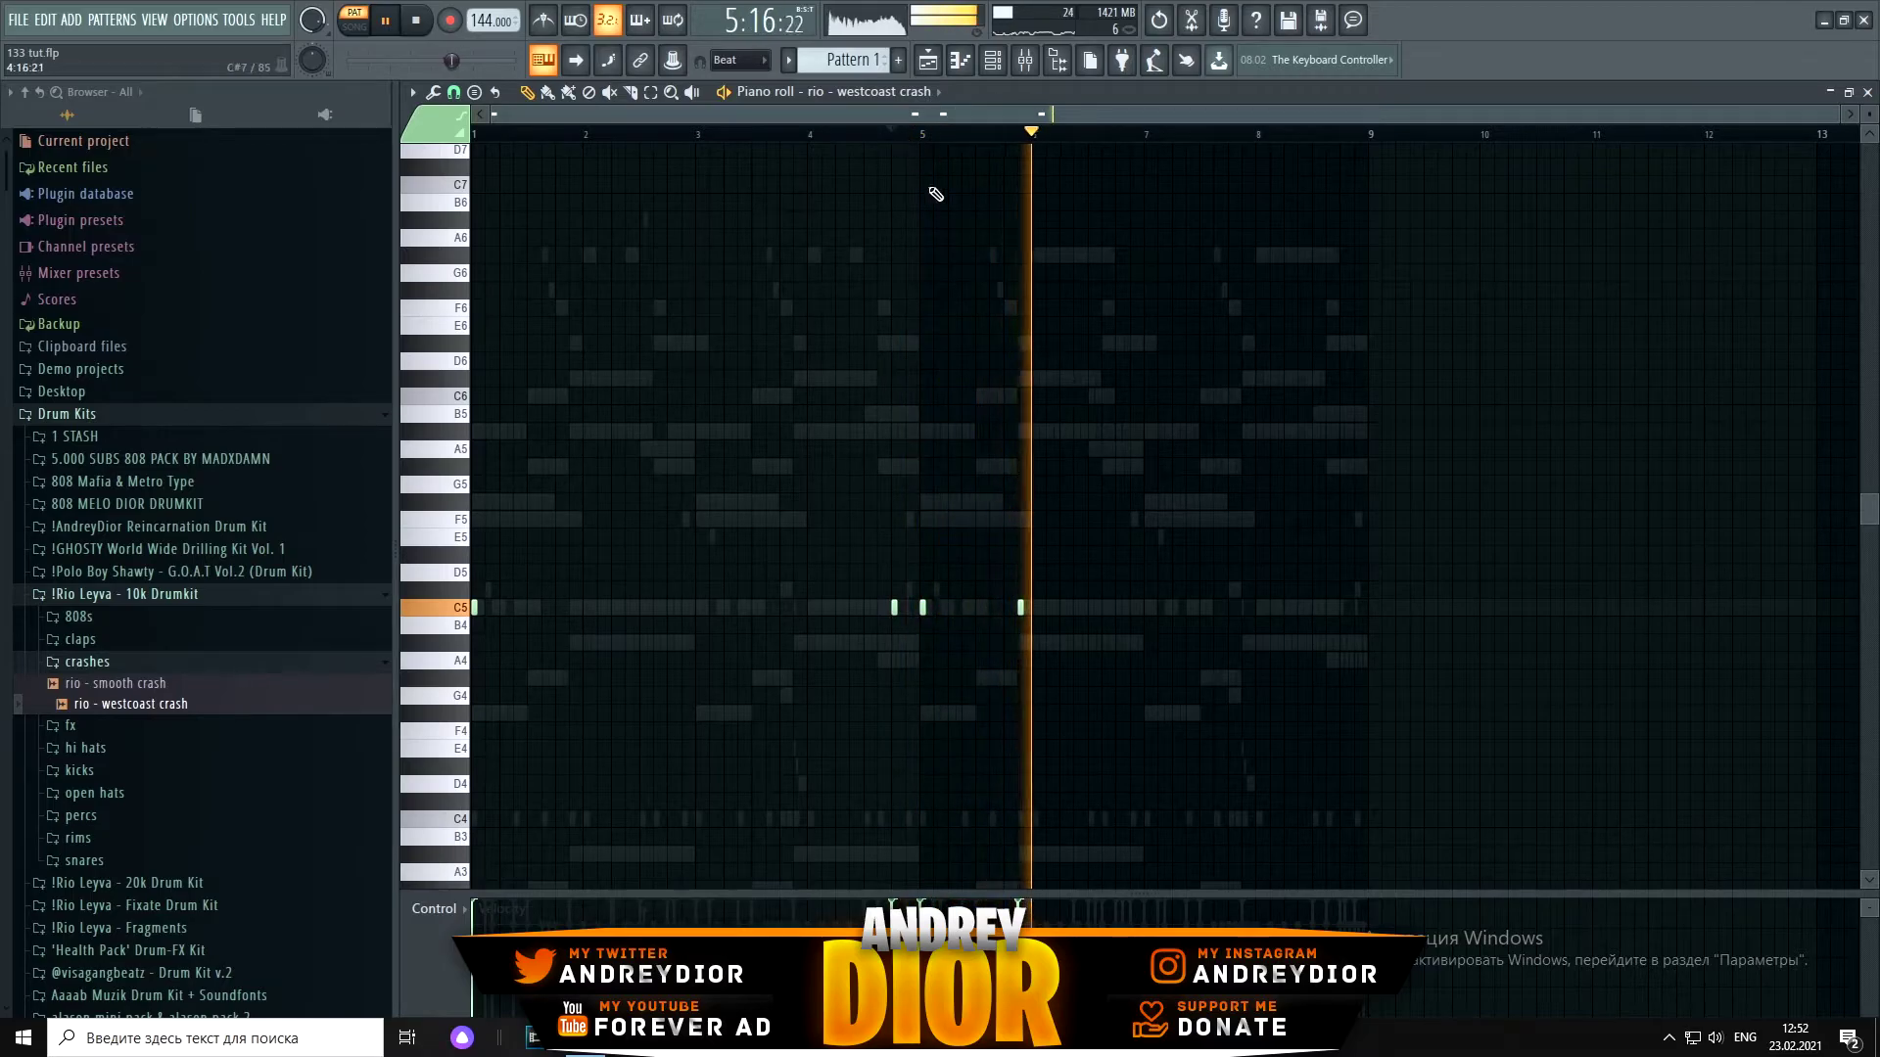
{"action": "right_click", "coordinate": [1021, 607]}
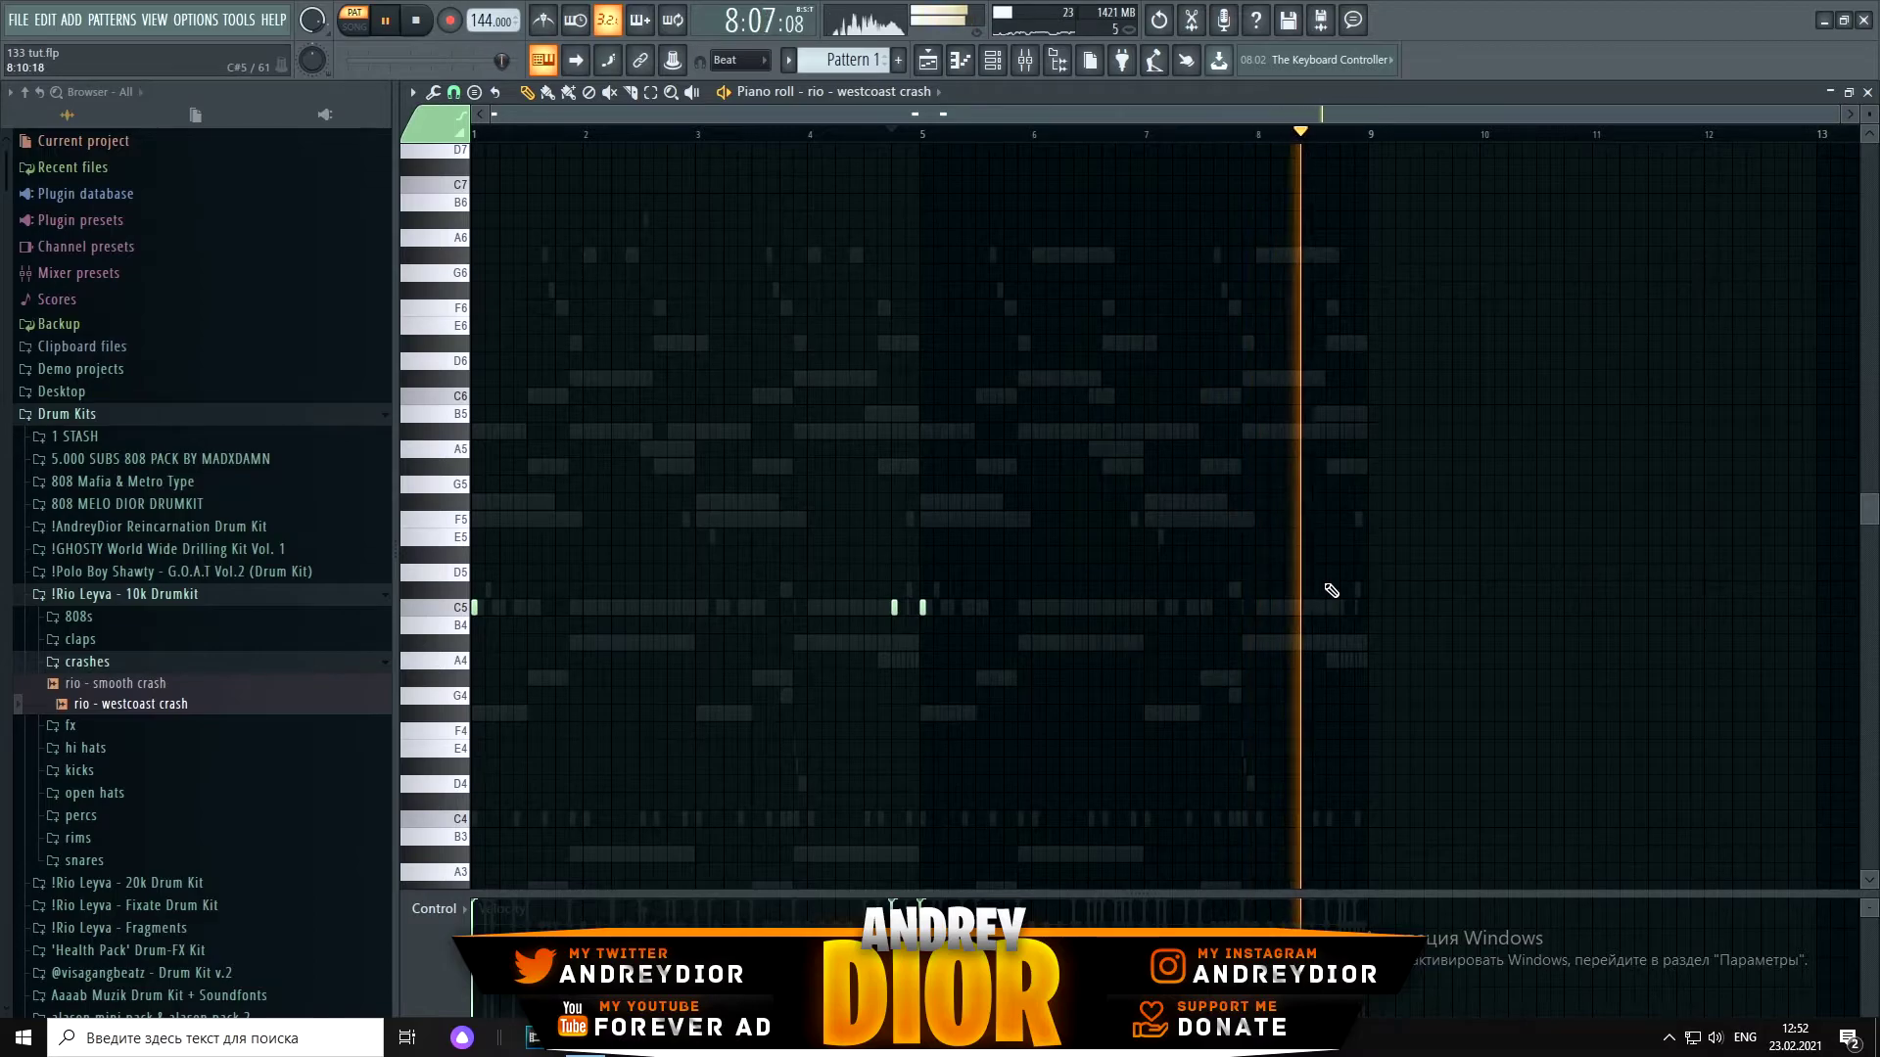
{"action": "key", "text": "Escape"}
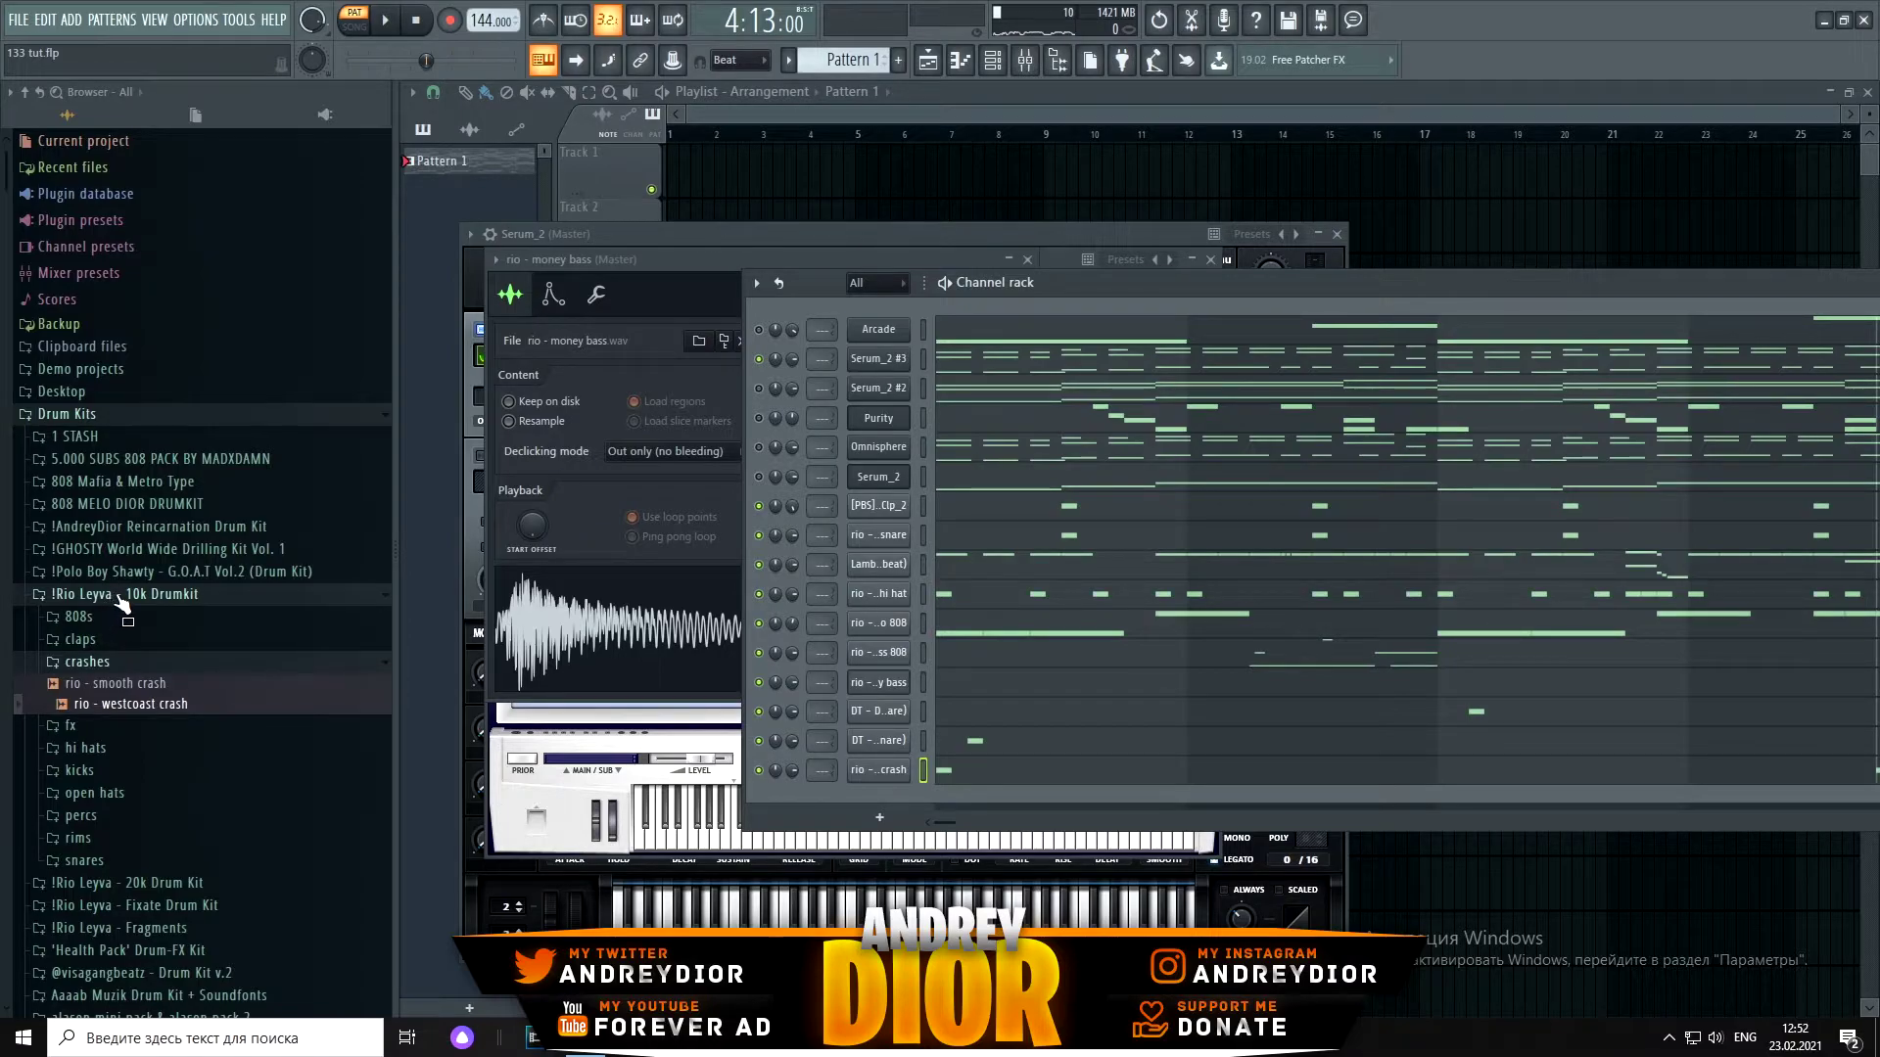
Step: Add the rio - killer open hat sample from the open hats of the !Rio Leyva - 10k Drumkit as a new channel
{"action": "left_click", "coordinate": [125, 814]}
{"action": "left_click", "coordinate": [145, 757]}
{"action": "right_click", "coordinate": [143, 772]}
{"action": "left_click", "coordinate": [196, 862]}
Step: Place C5 killer open hat hits at the start of bars 1 and 5
{"action": "left_click", "coordinate": [942, 801]}
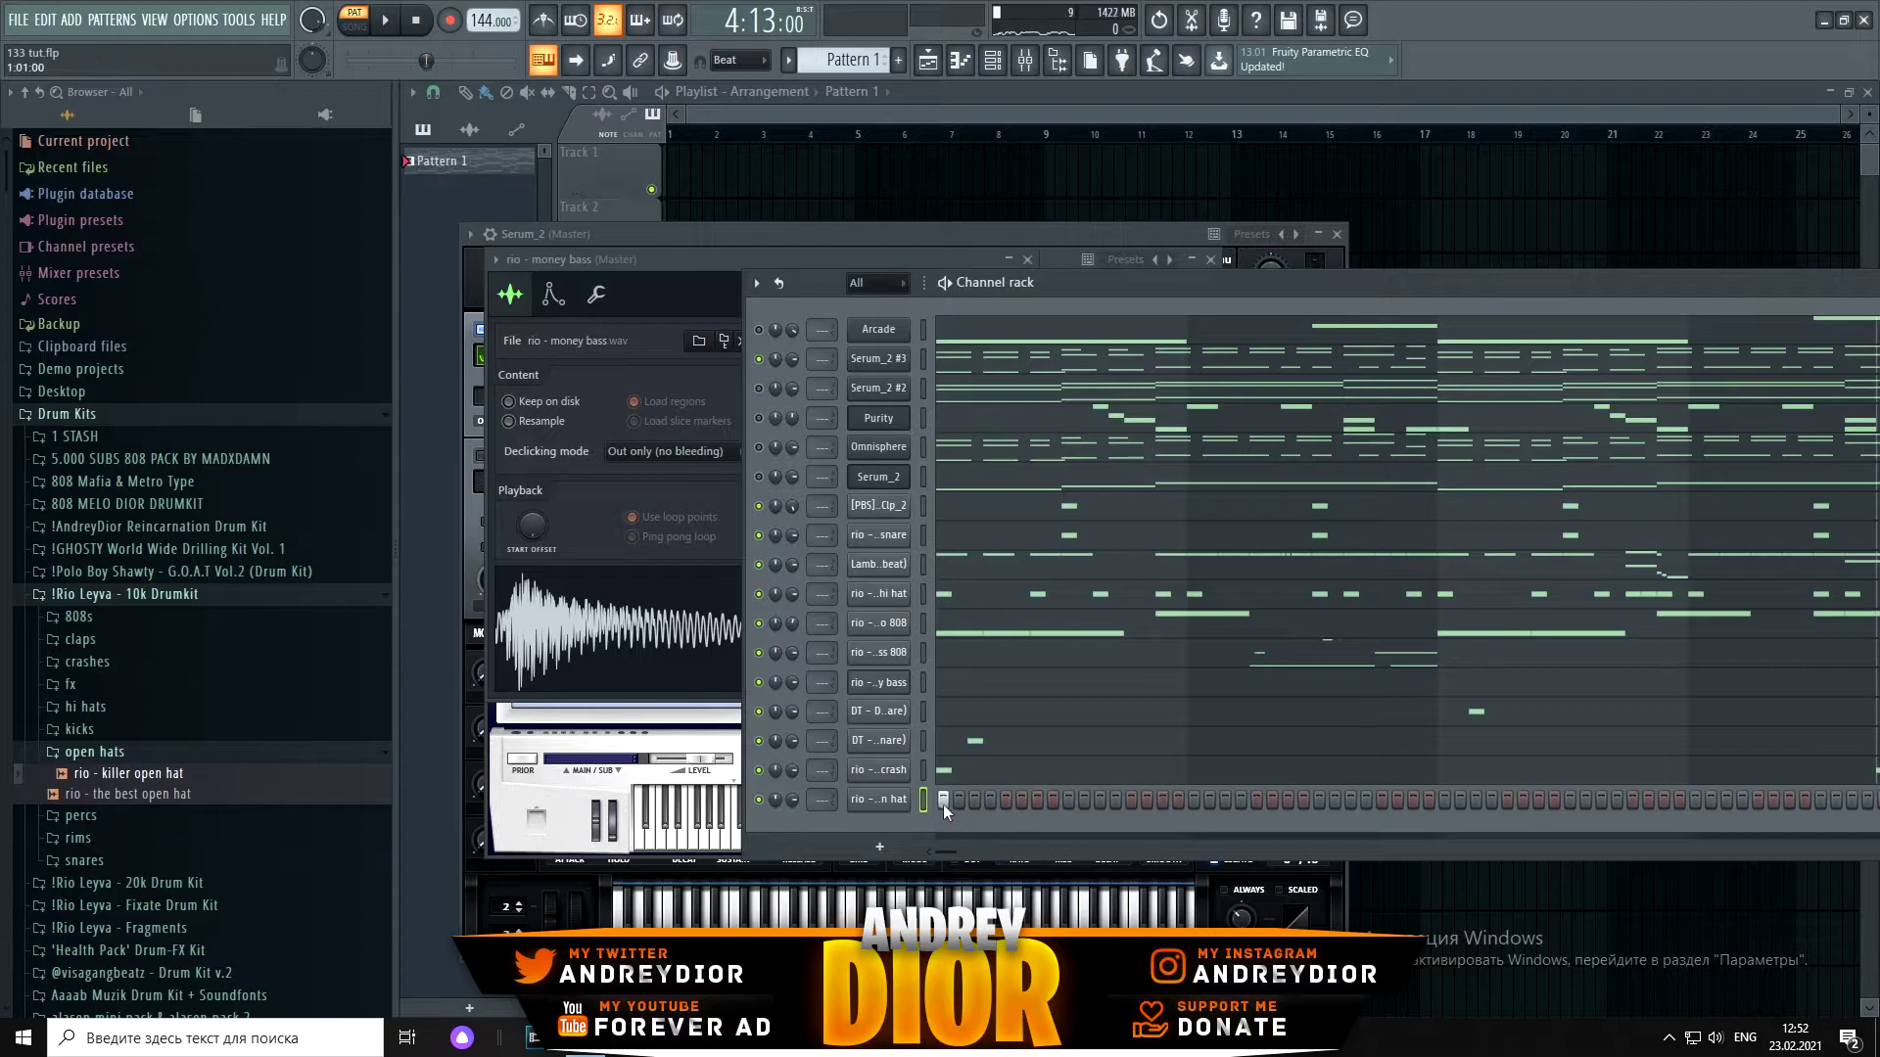
{"action": "key", "text": "space"}
{"action": "right_click", "coordinate": [900, 794]}
{"action": "left_click", "coordinate": [958, 756]}
{"action": "key", "text": "space"}
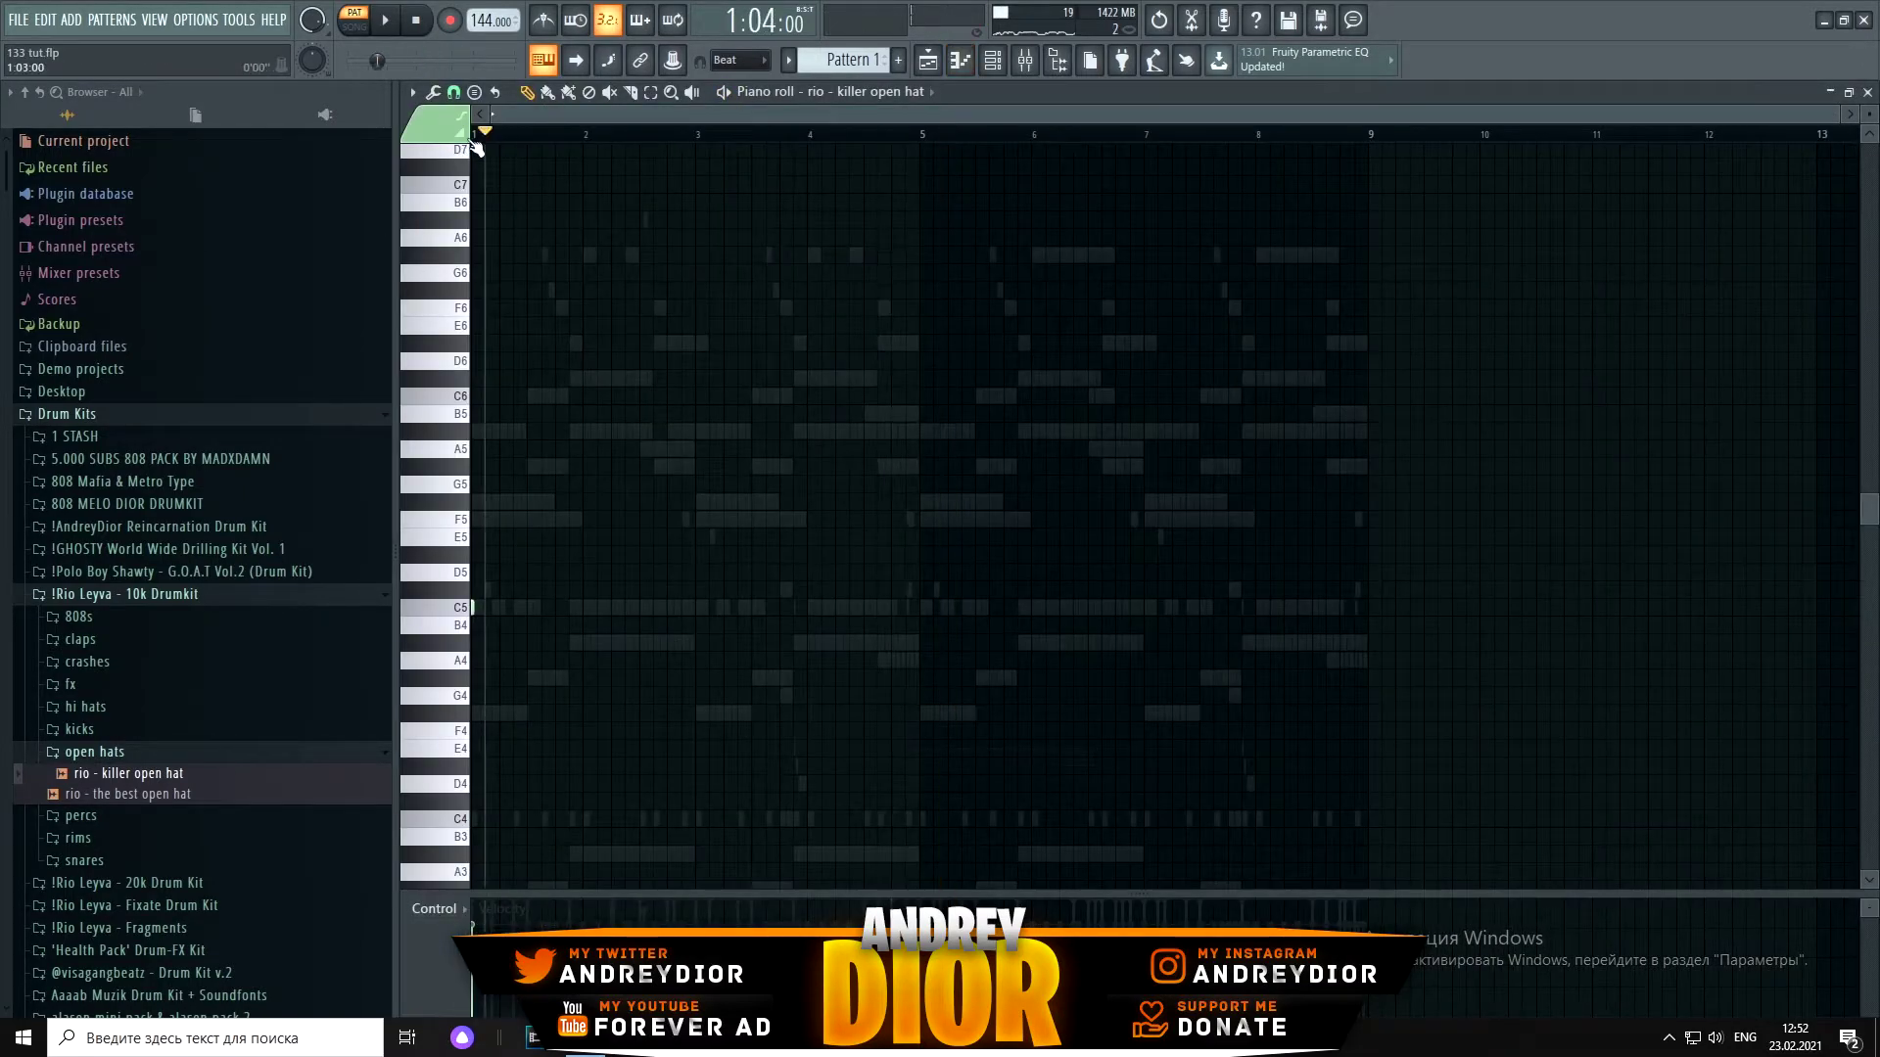
{"action": "key", "text": "space"}
{"action": "left_click", "coordinate": [931, 596]}
{"action": "left_click_drag", "start_coordinate": [933, 591], "coordinate": [668, 584]}
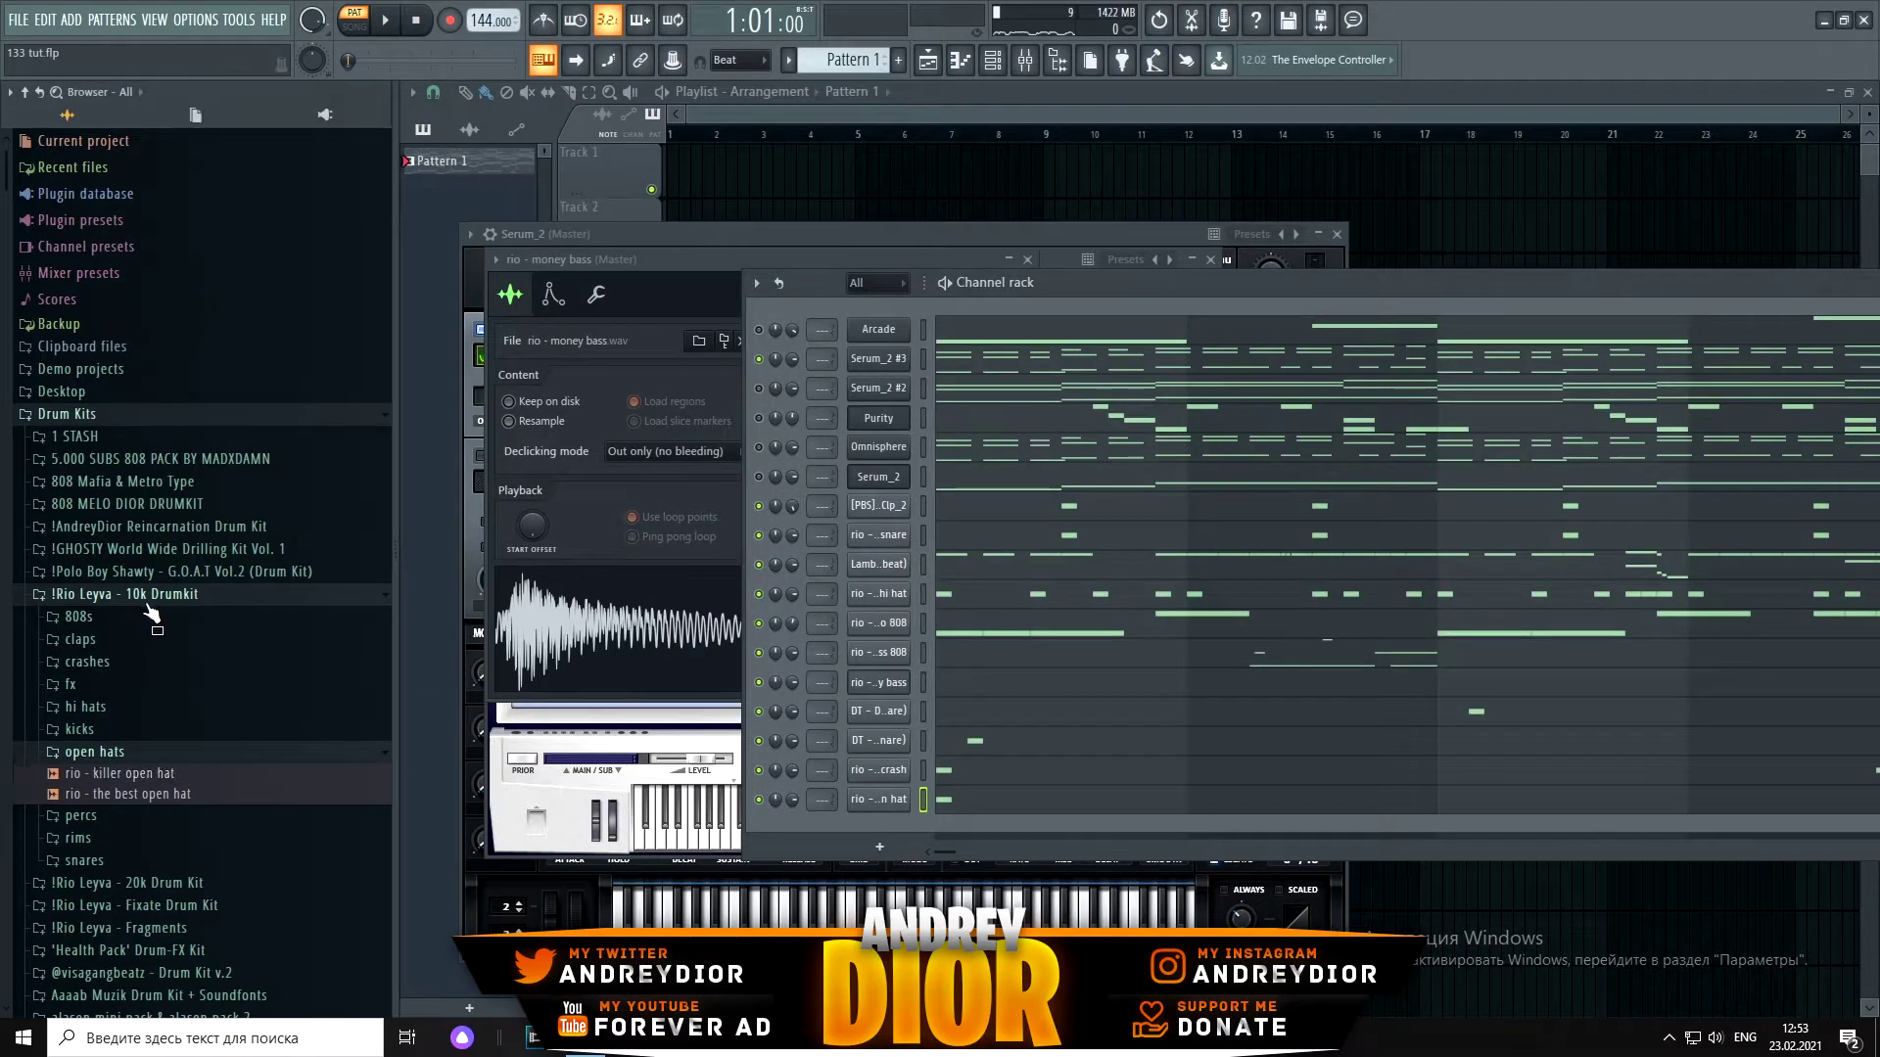
Step: Add the rio - cali open hat sample from the open hats of the !Rio Leyva - Fixate Drum Kit as a new sampler channel
{"action": "left_click", "coordinate": [147, 600]}
{"action": "left_click", "coordinate": [146, 617]}
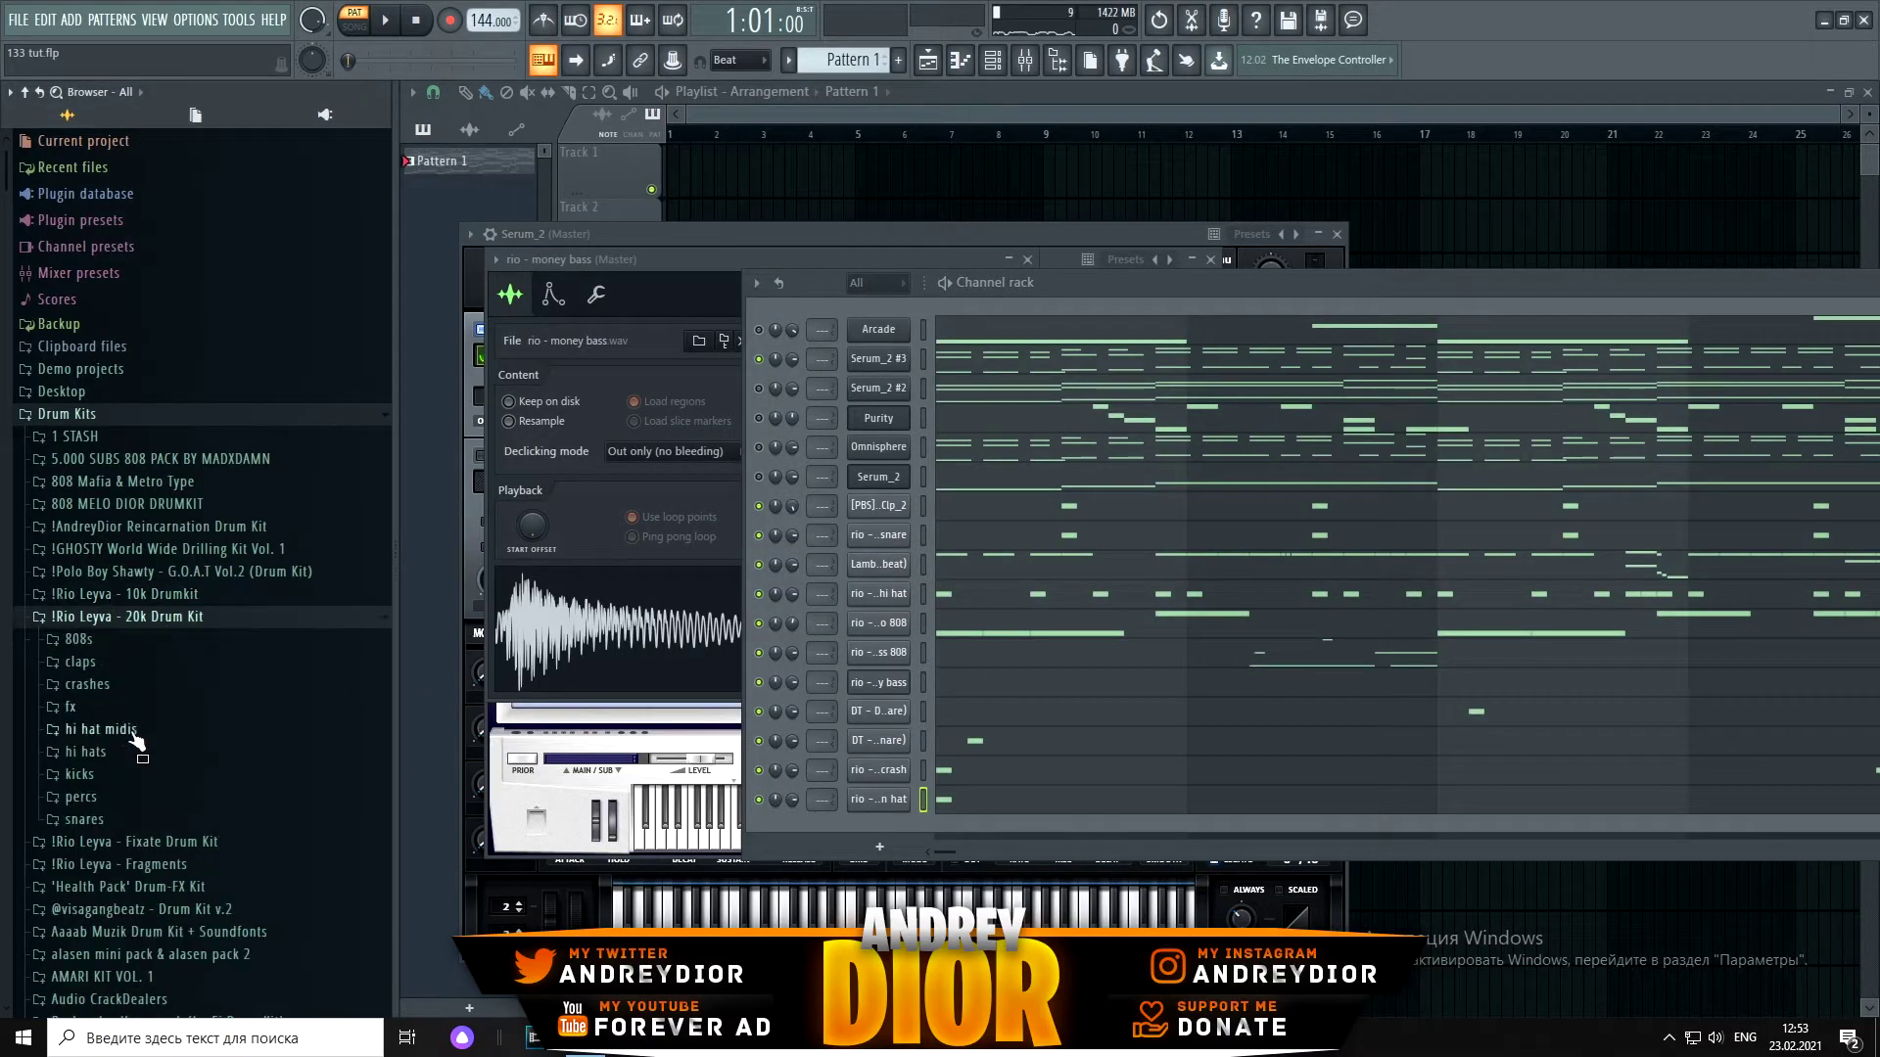
{"action": "left_click", "coordinate": [152, 619]}
{"action": "left_click", "coordinate": [147, 639]}
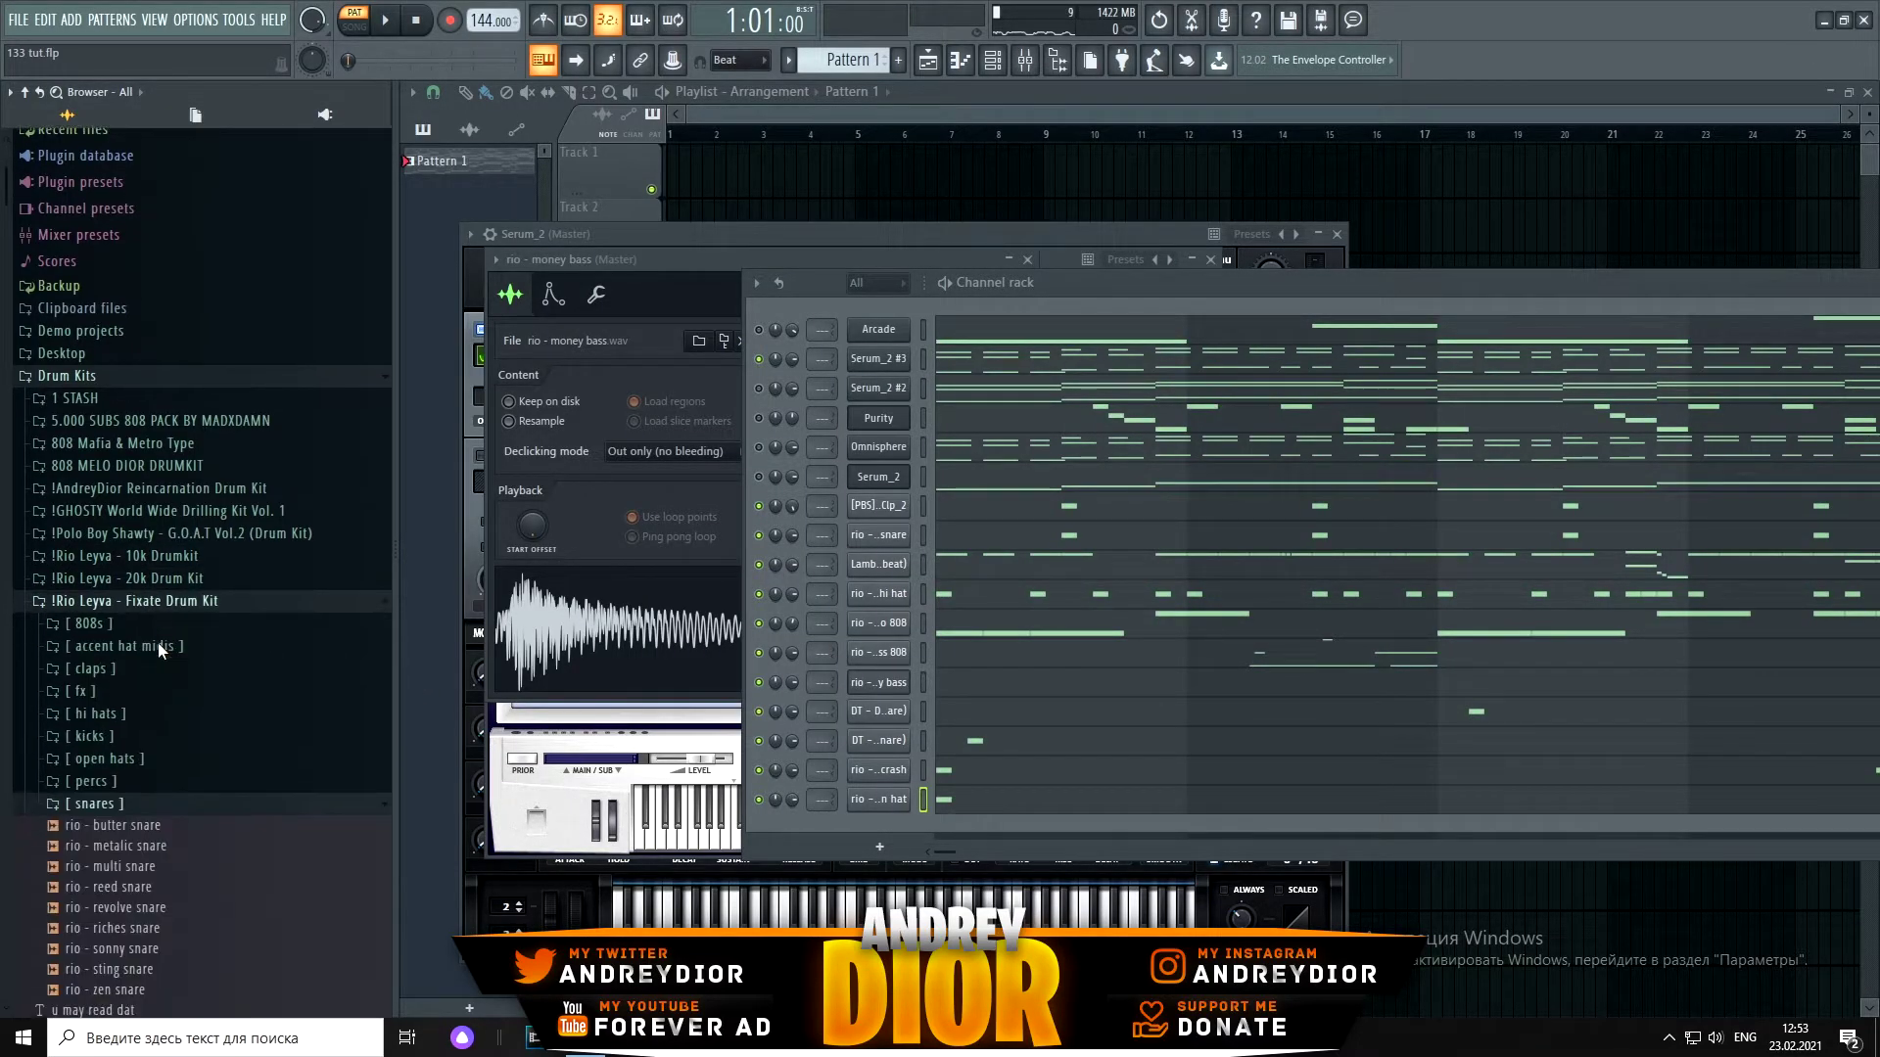
{"action": "left_click", "coordinate": [108, 756]}
{"action": "left_click", "coordinate": [123, 777]}
{"action": "right_click", "coordinate": [133, 783]}
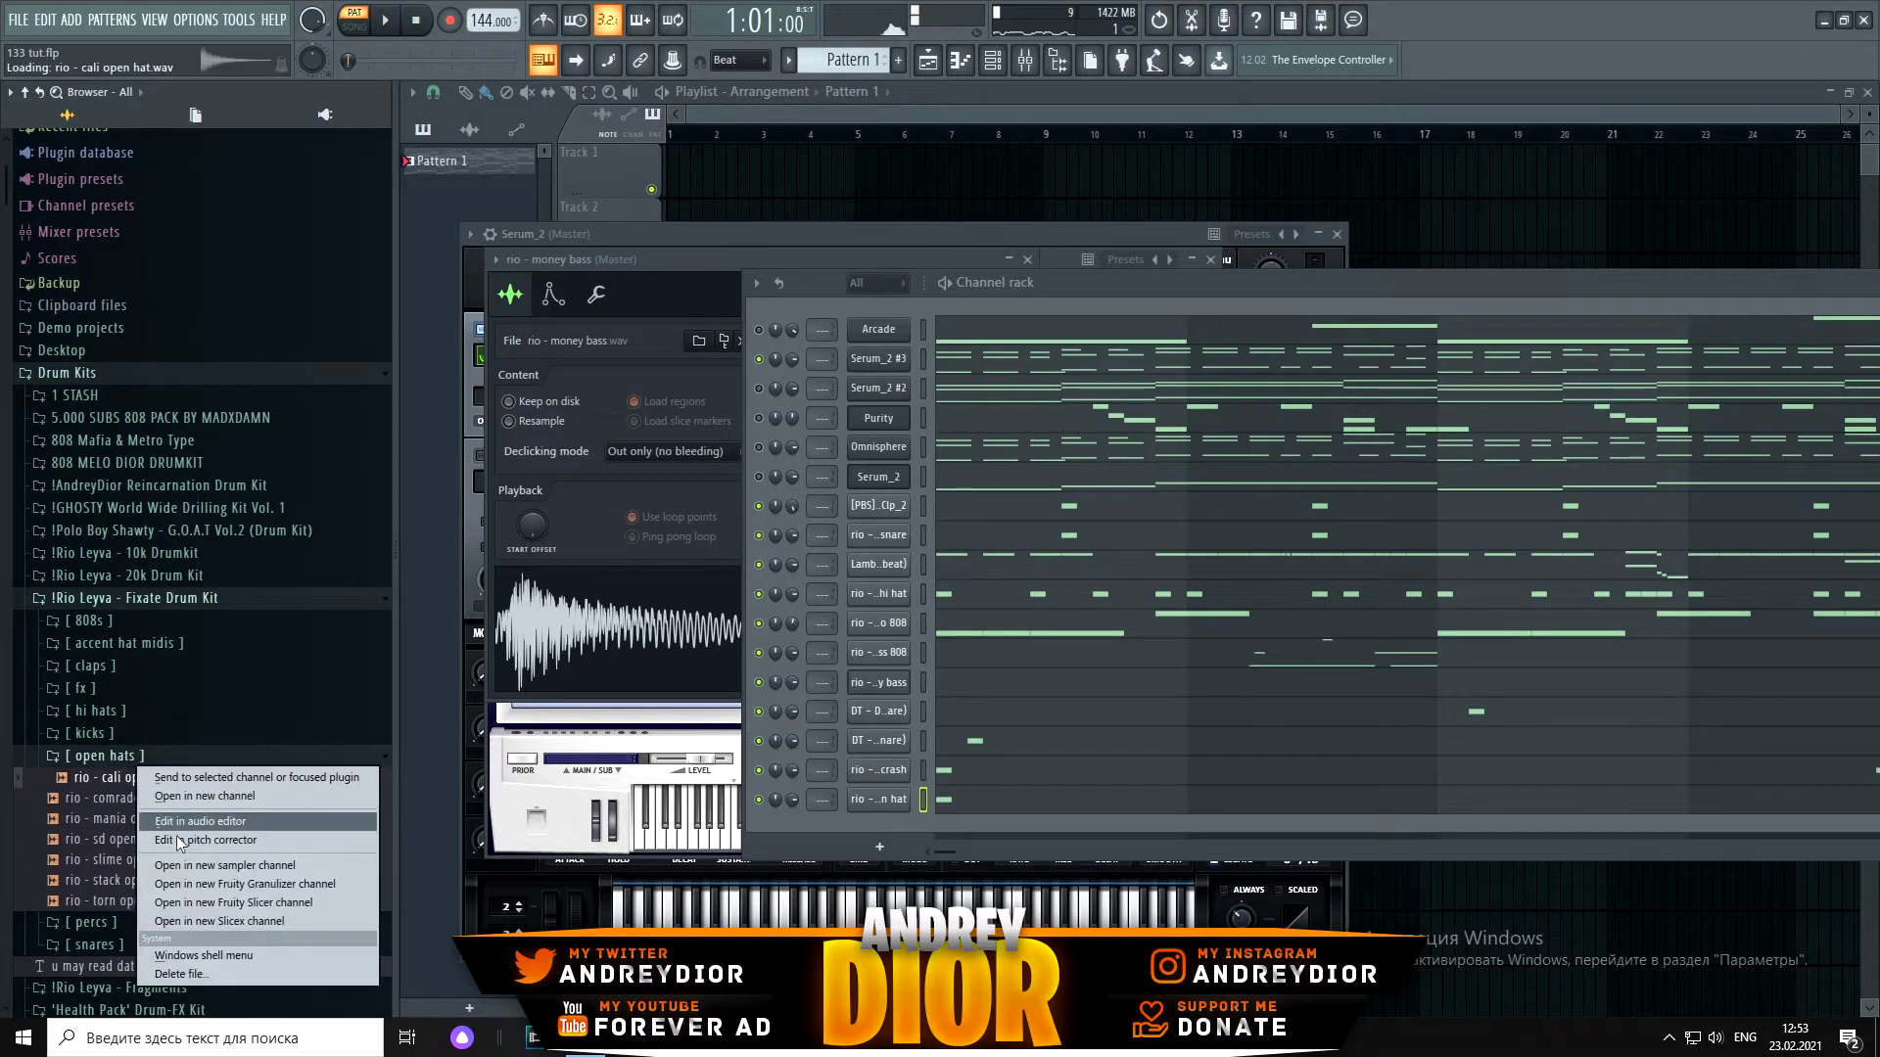
{"action": "left_click", "coordinate": [196, 865]}
Step: Place C5 cali open hat hits at the start and near the end of bars 3 and 7, checking them during playback
{"action": "key", "text": "space"}
{"action": "right_click", "coordinate": [903, 824]}
{"action": "left_click", "coordinate": [955, 759]}
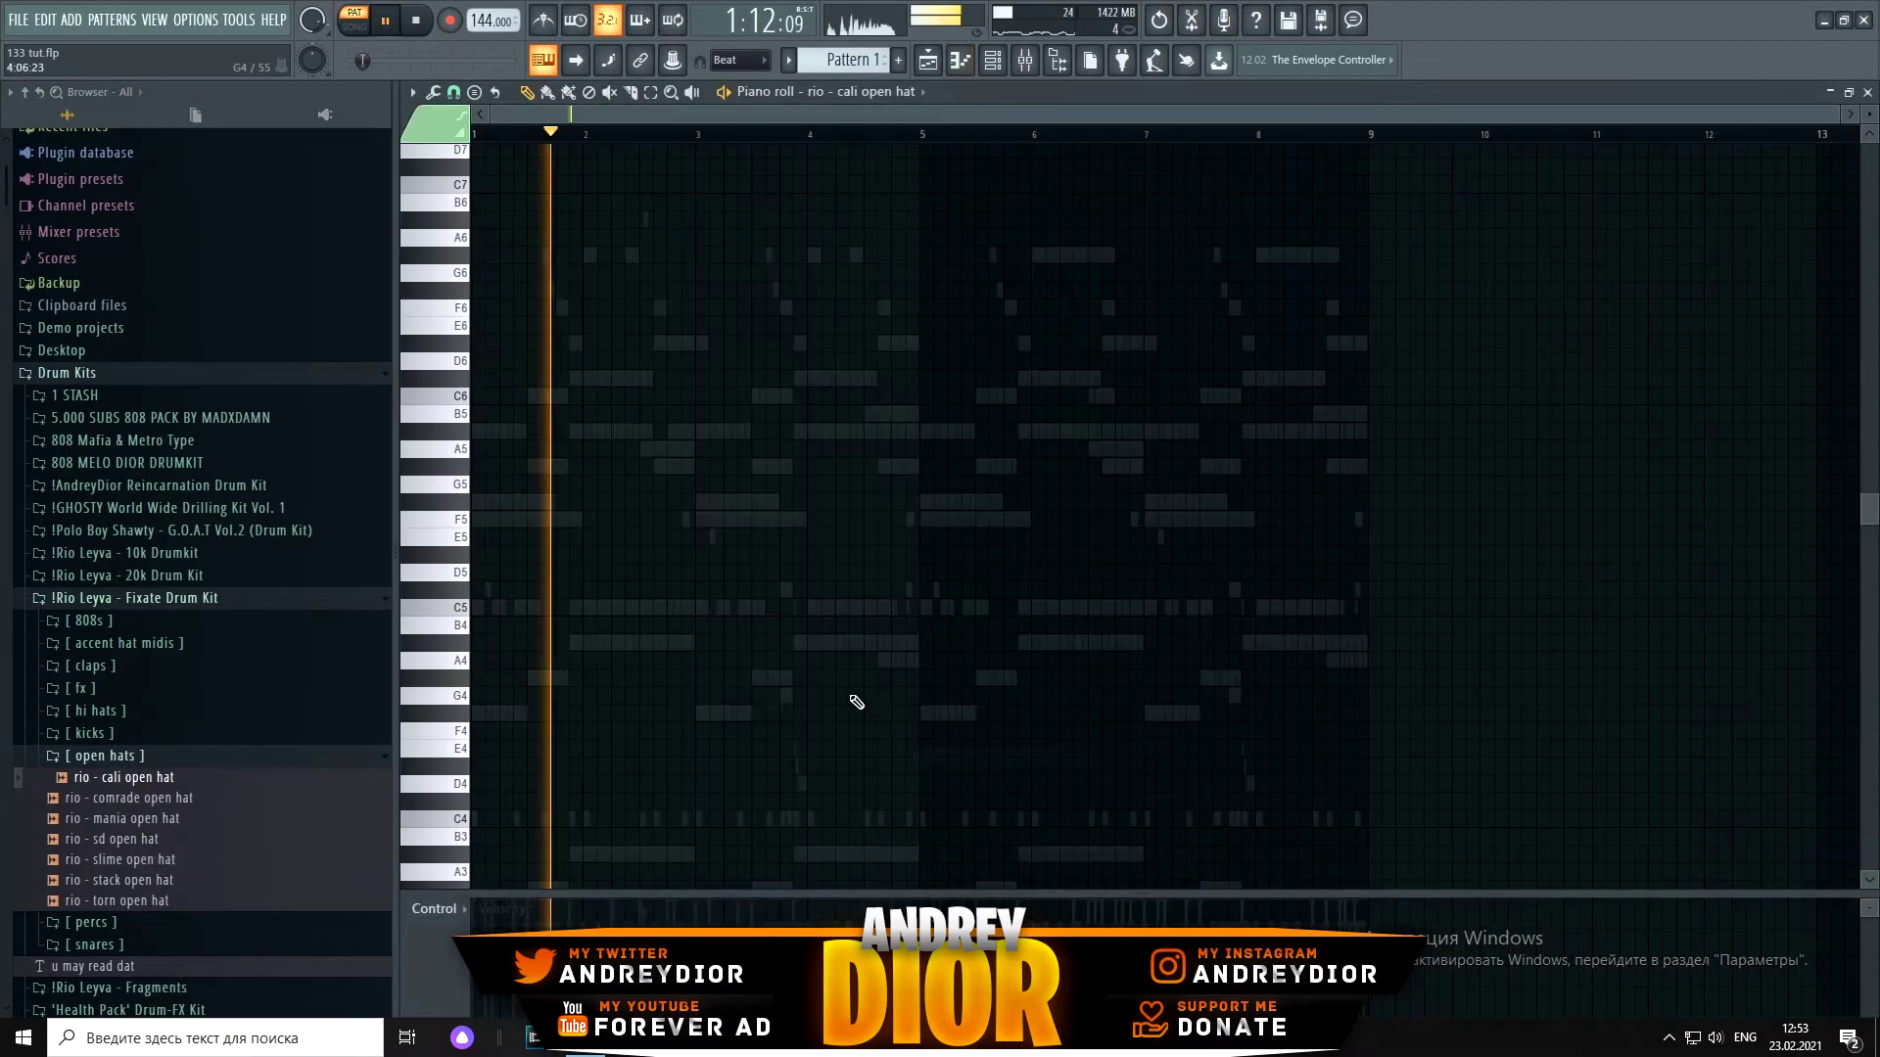
{"action": "left_click", "coordinate": [697, 608]}
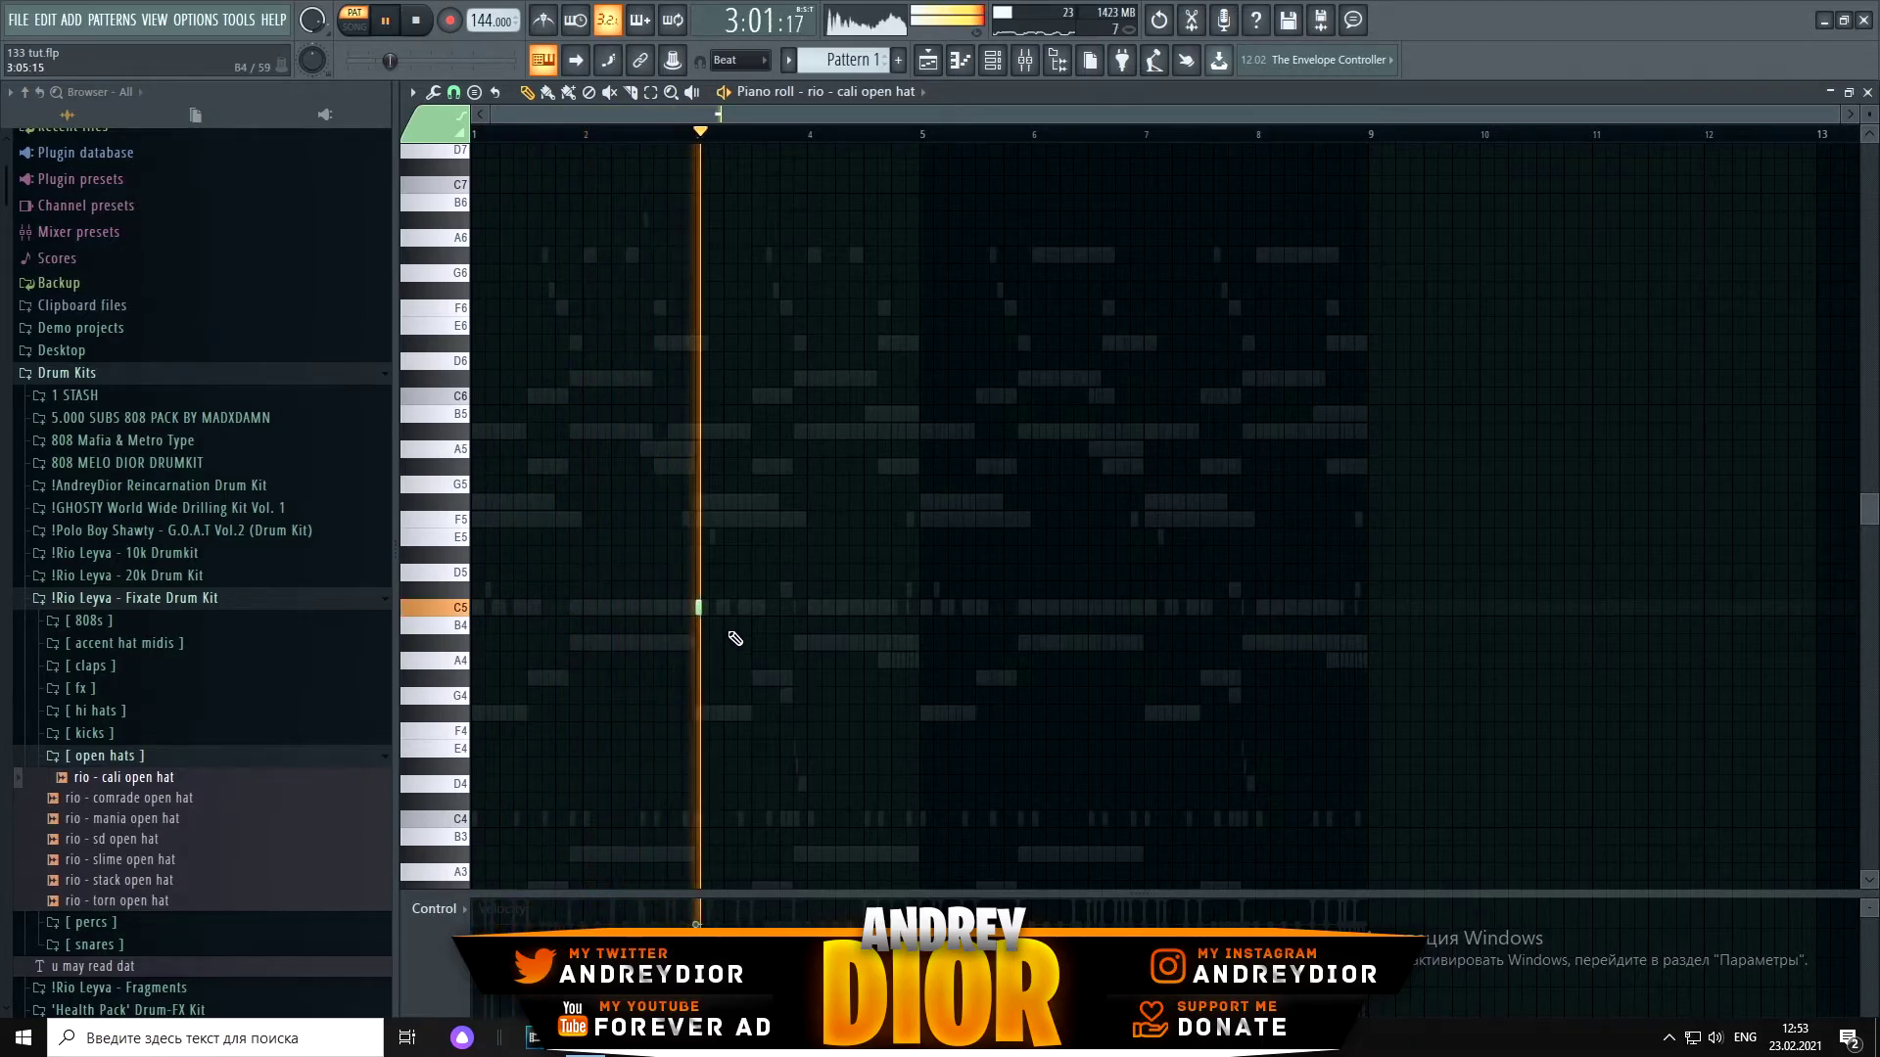
{"action": "key", "text": "space"}
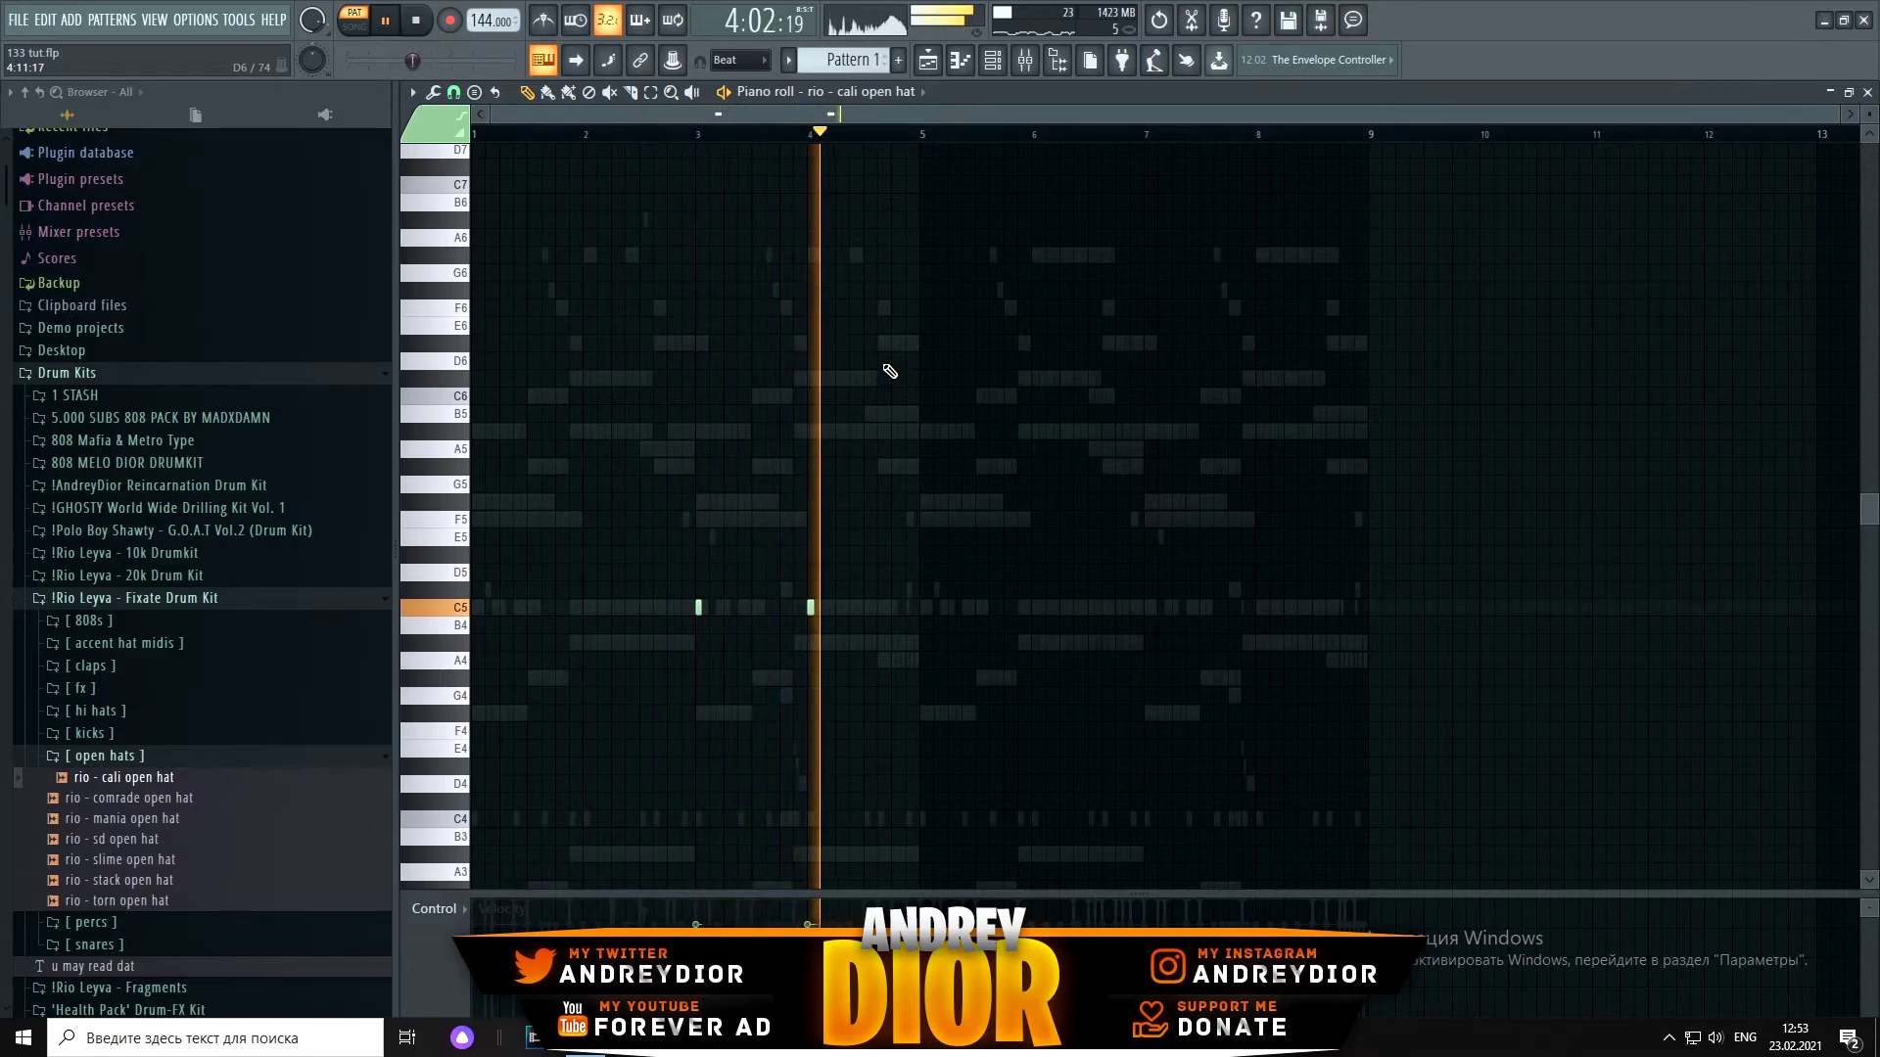
{"action": "key", "text": "space"}
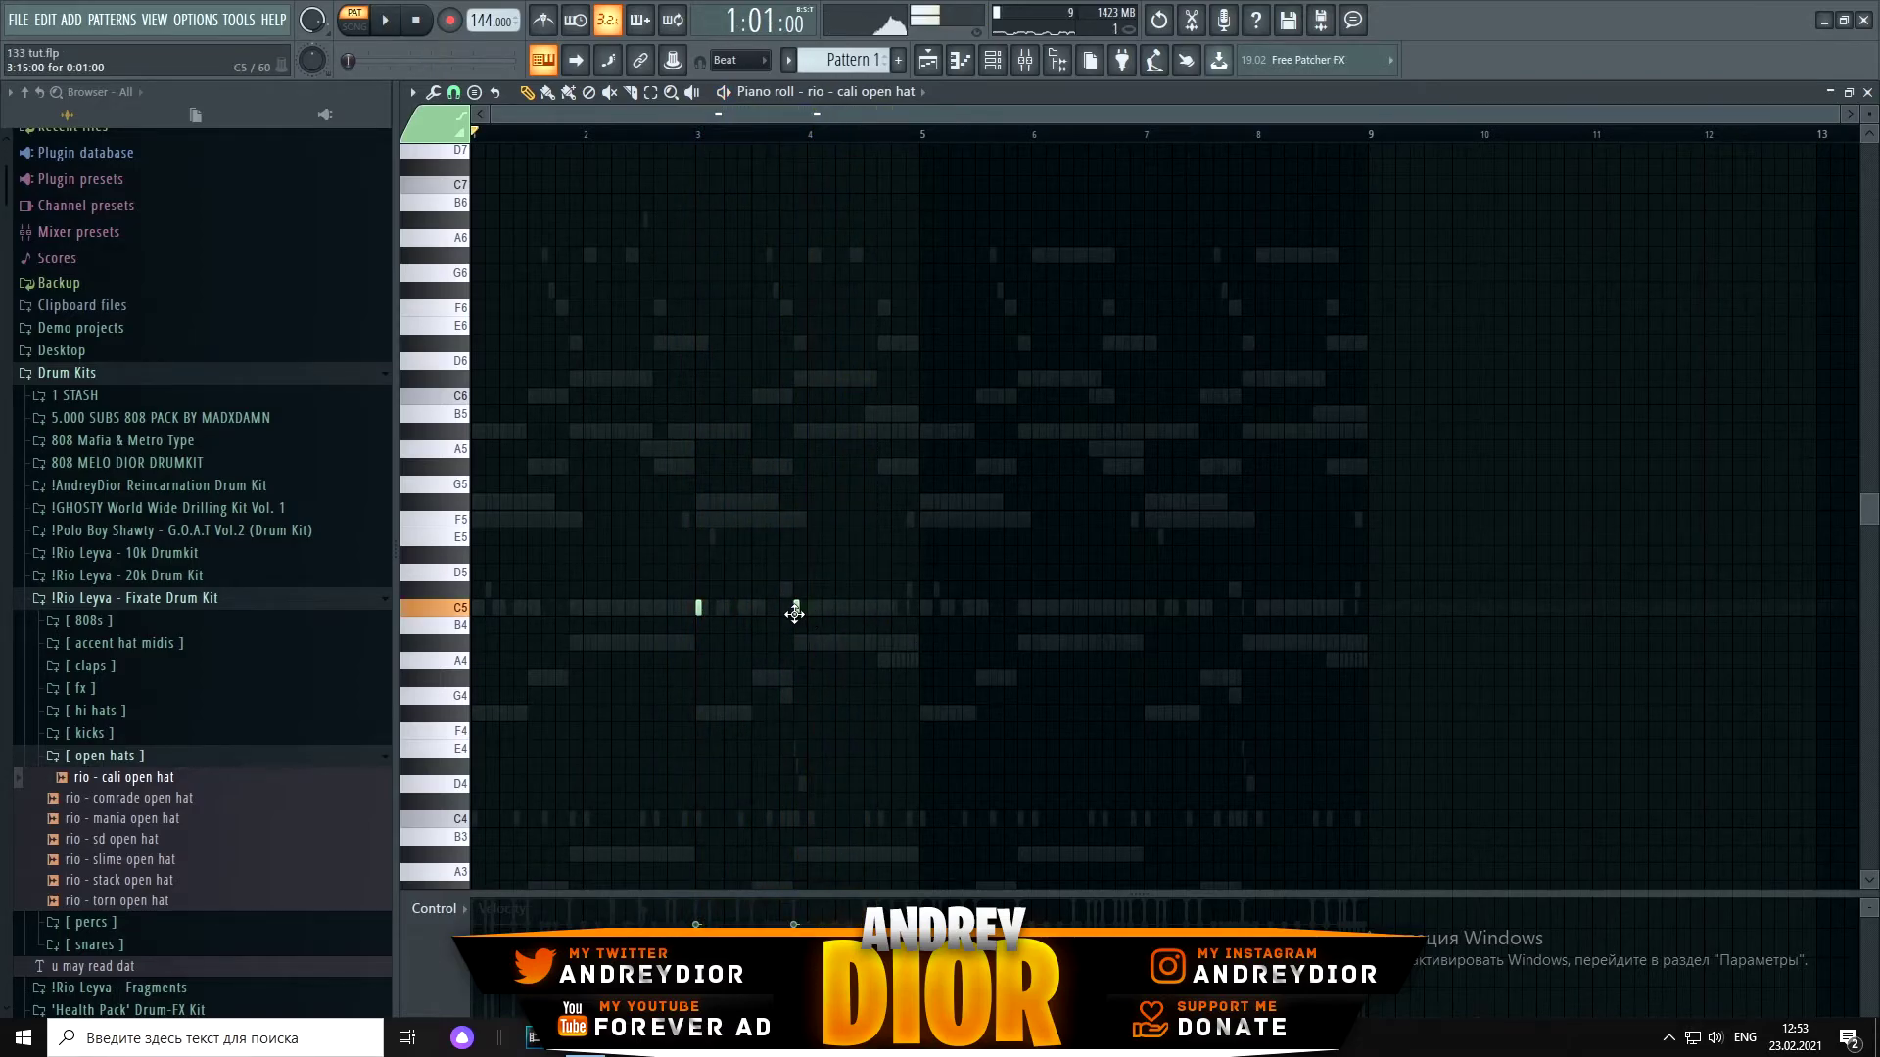
{"action": "key", "text": "space"}
{"action": "left_click", "coordinate": [697, 135]}
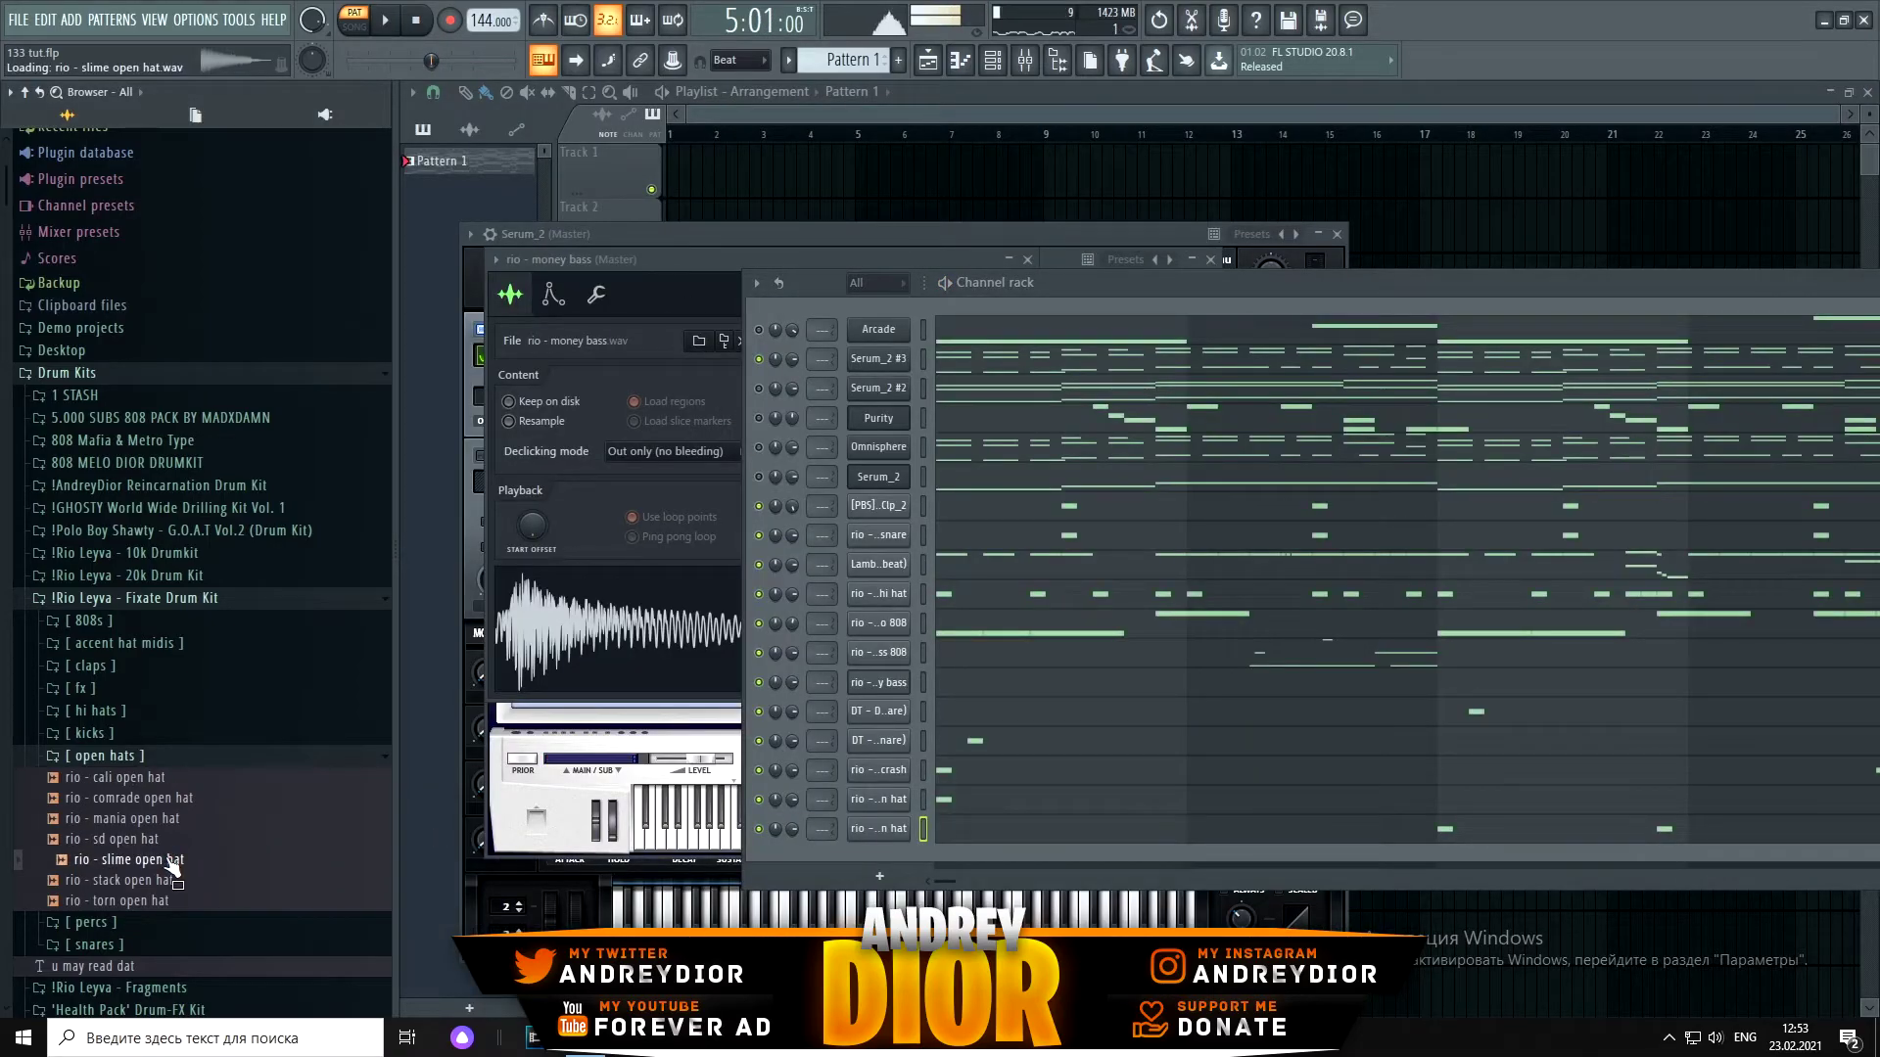
Step: Audition the Fixate open hats and add the rio - mania open hat sample as a new sampler channel
{"action": "left_click", "coordinate": [152, 882]}
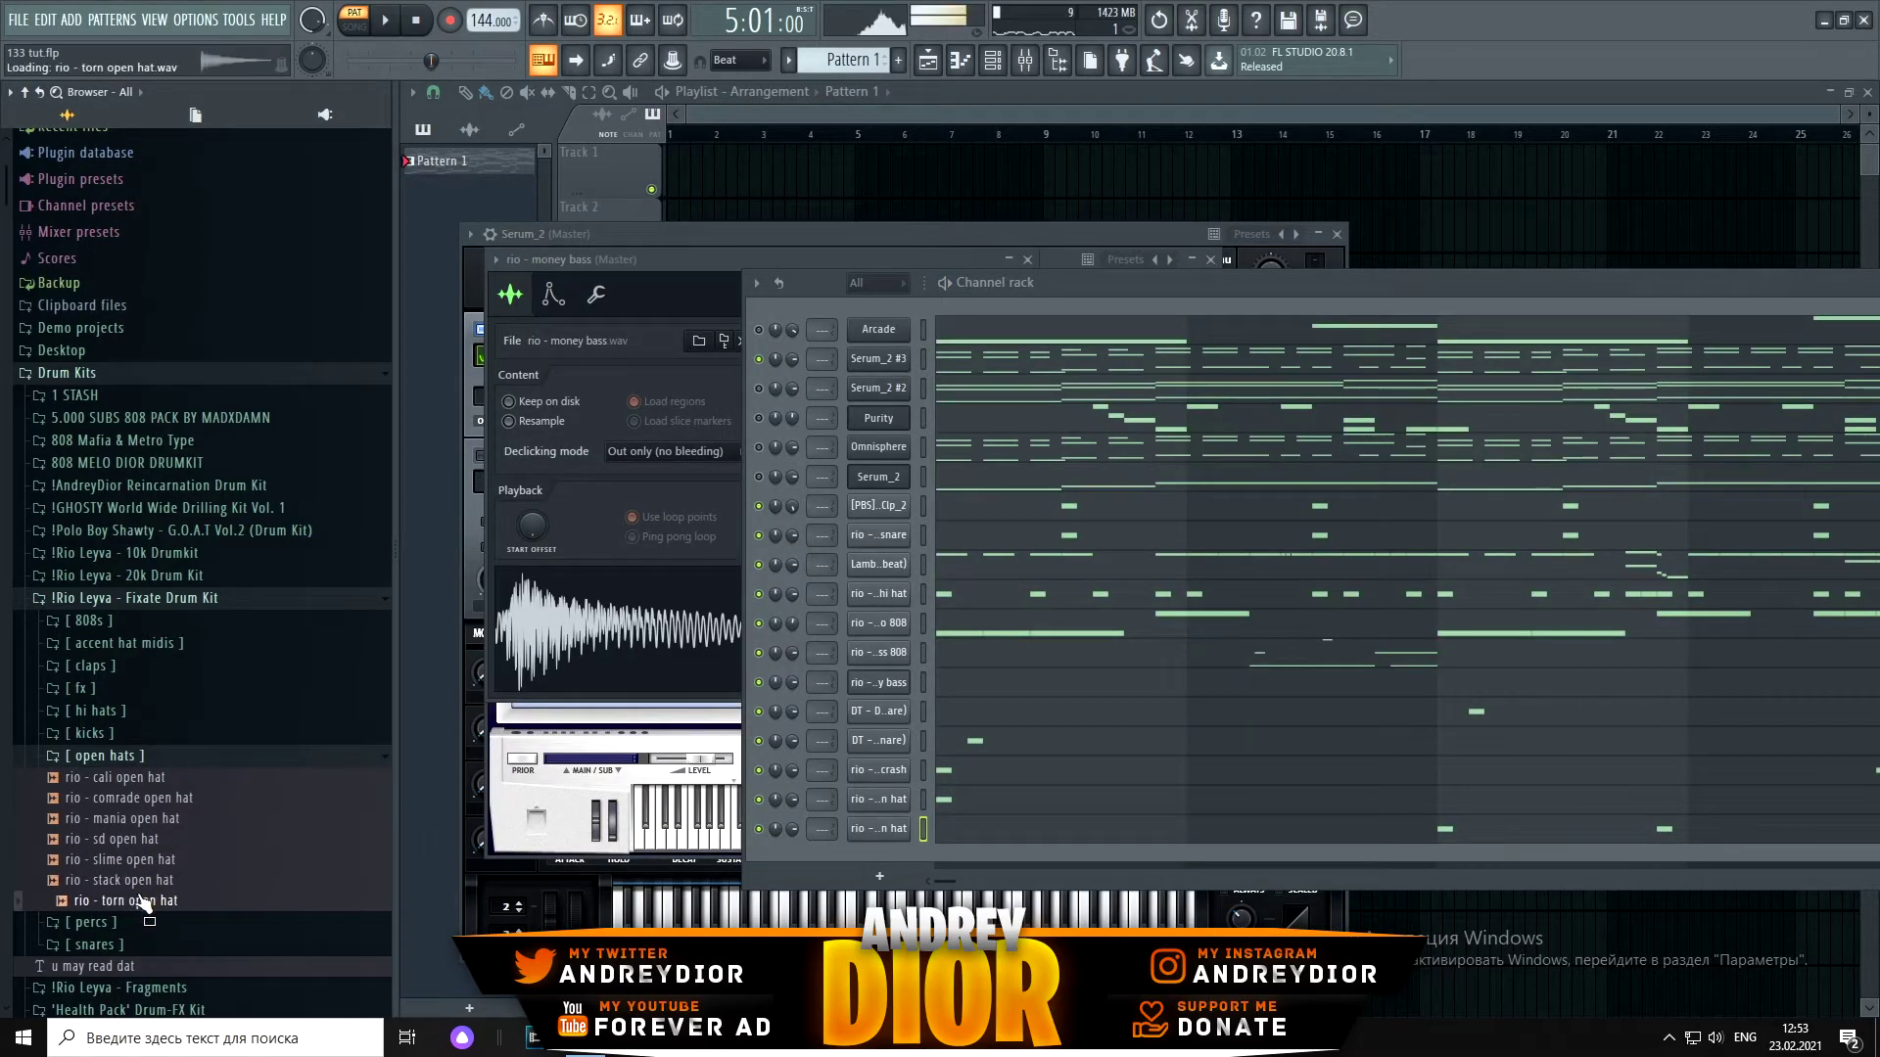
{"action": "right_click", "coordinate": [147, 823]}
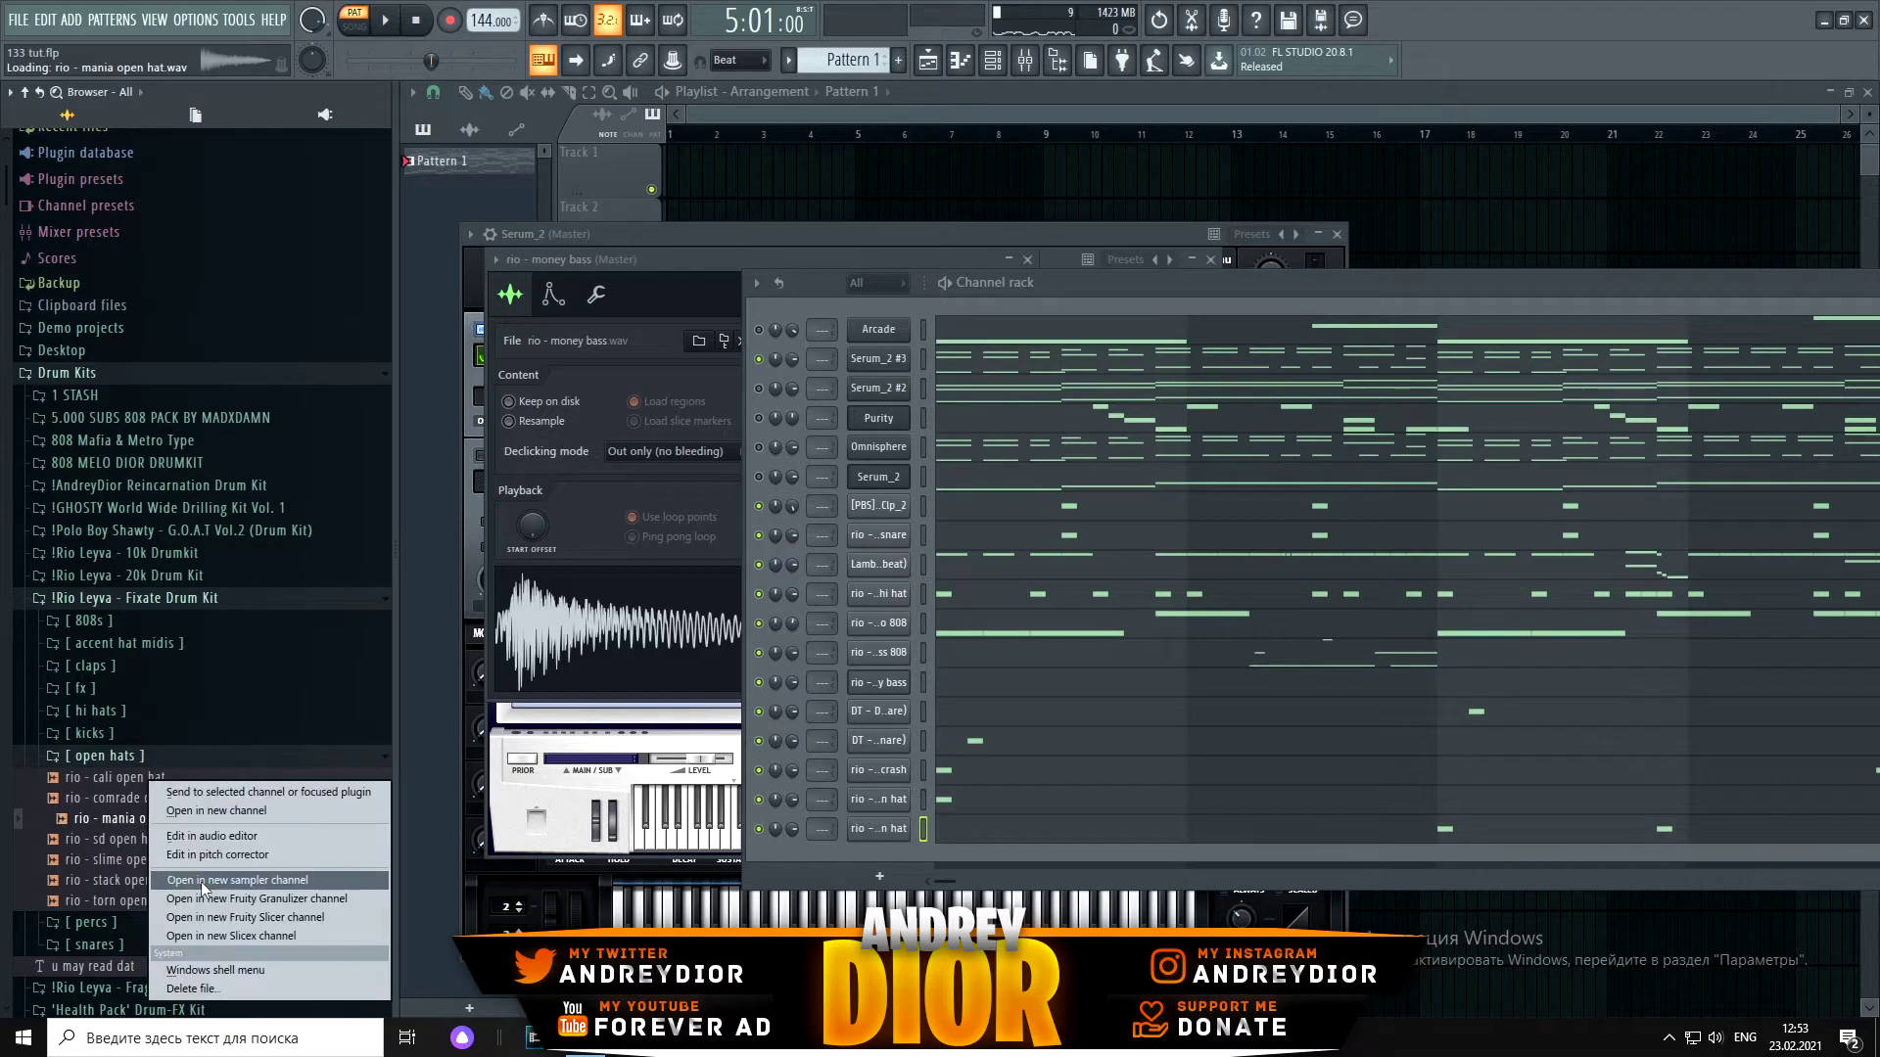
{"action": "left_click", "coordinate": [202, 881]}
Step: Place C5 mania open hat hits in the middle of bars 2 and 6 during playback
{"action": "key", "text": "space"}
{"action": "right_click", "coordinate": [905, 859]}
{"action": "left_click", "coordinate": [951, 756]}
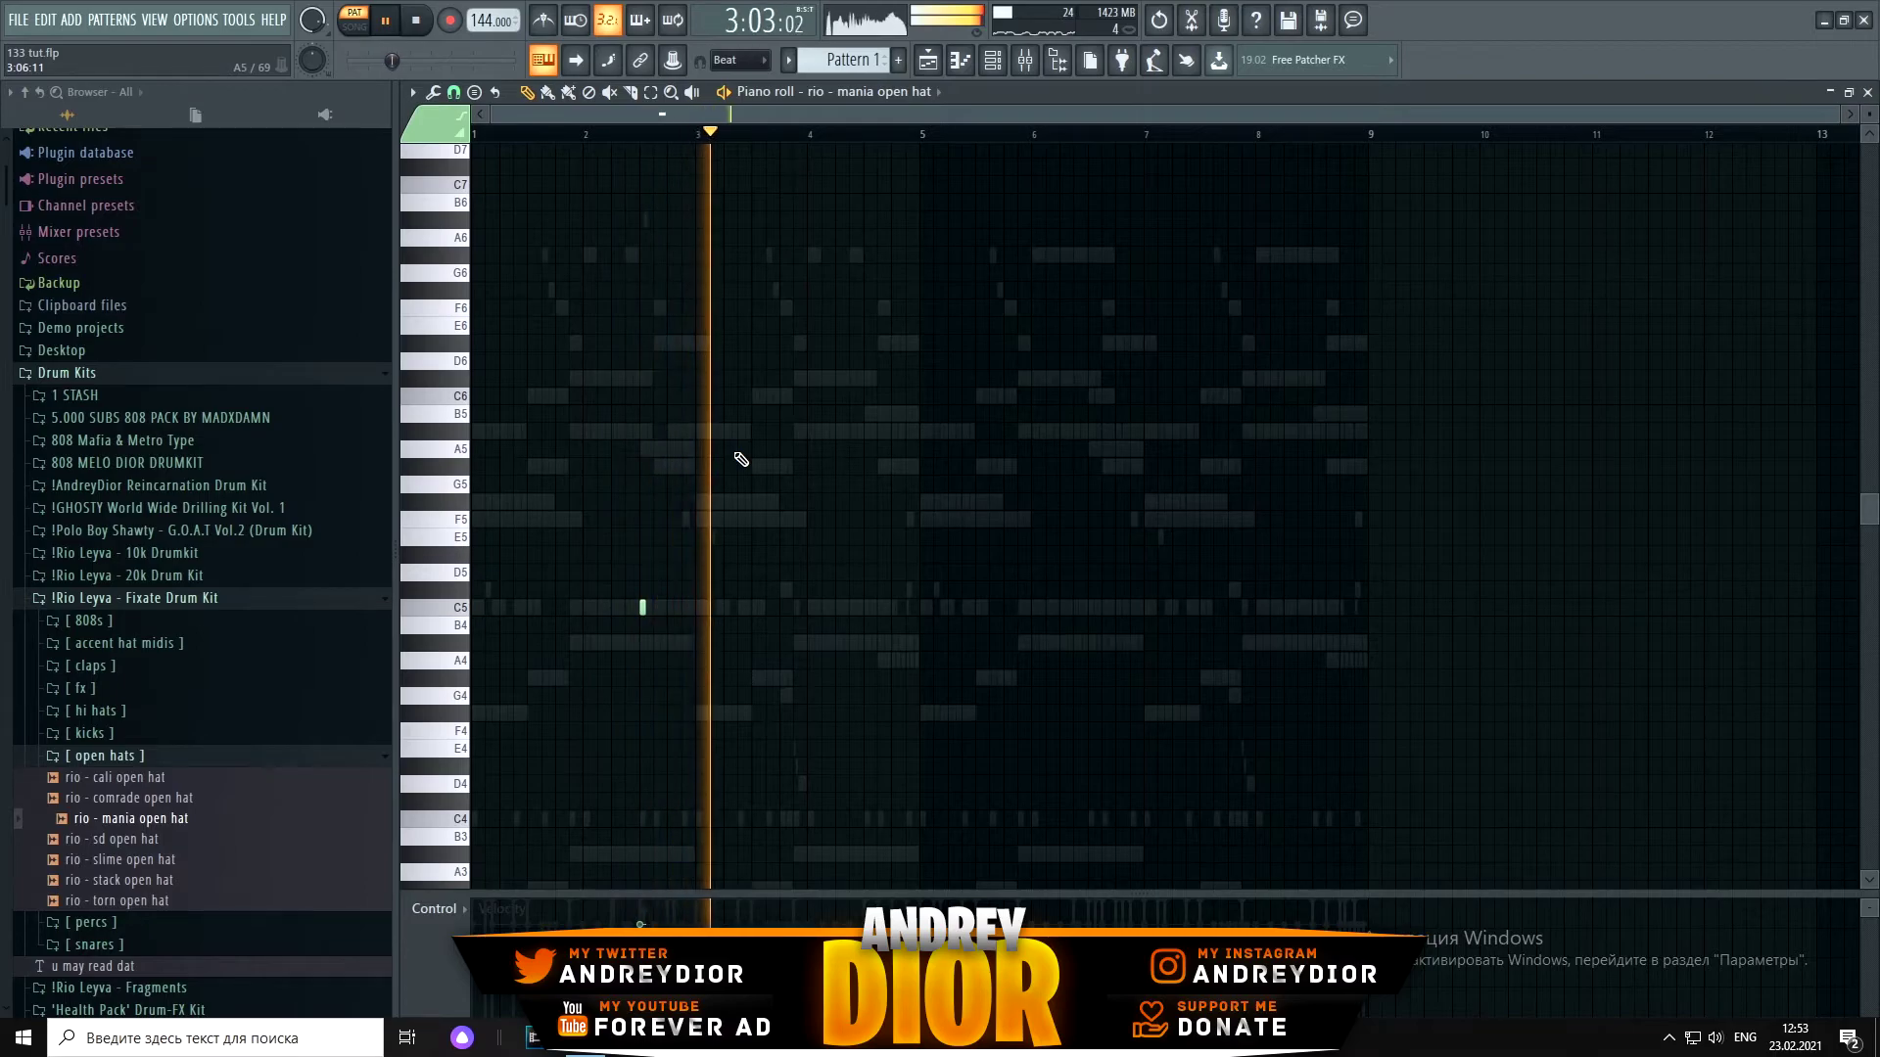
{"action": "left_click", "coordinate": [1090, 607]}
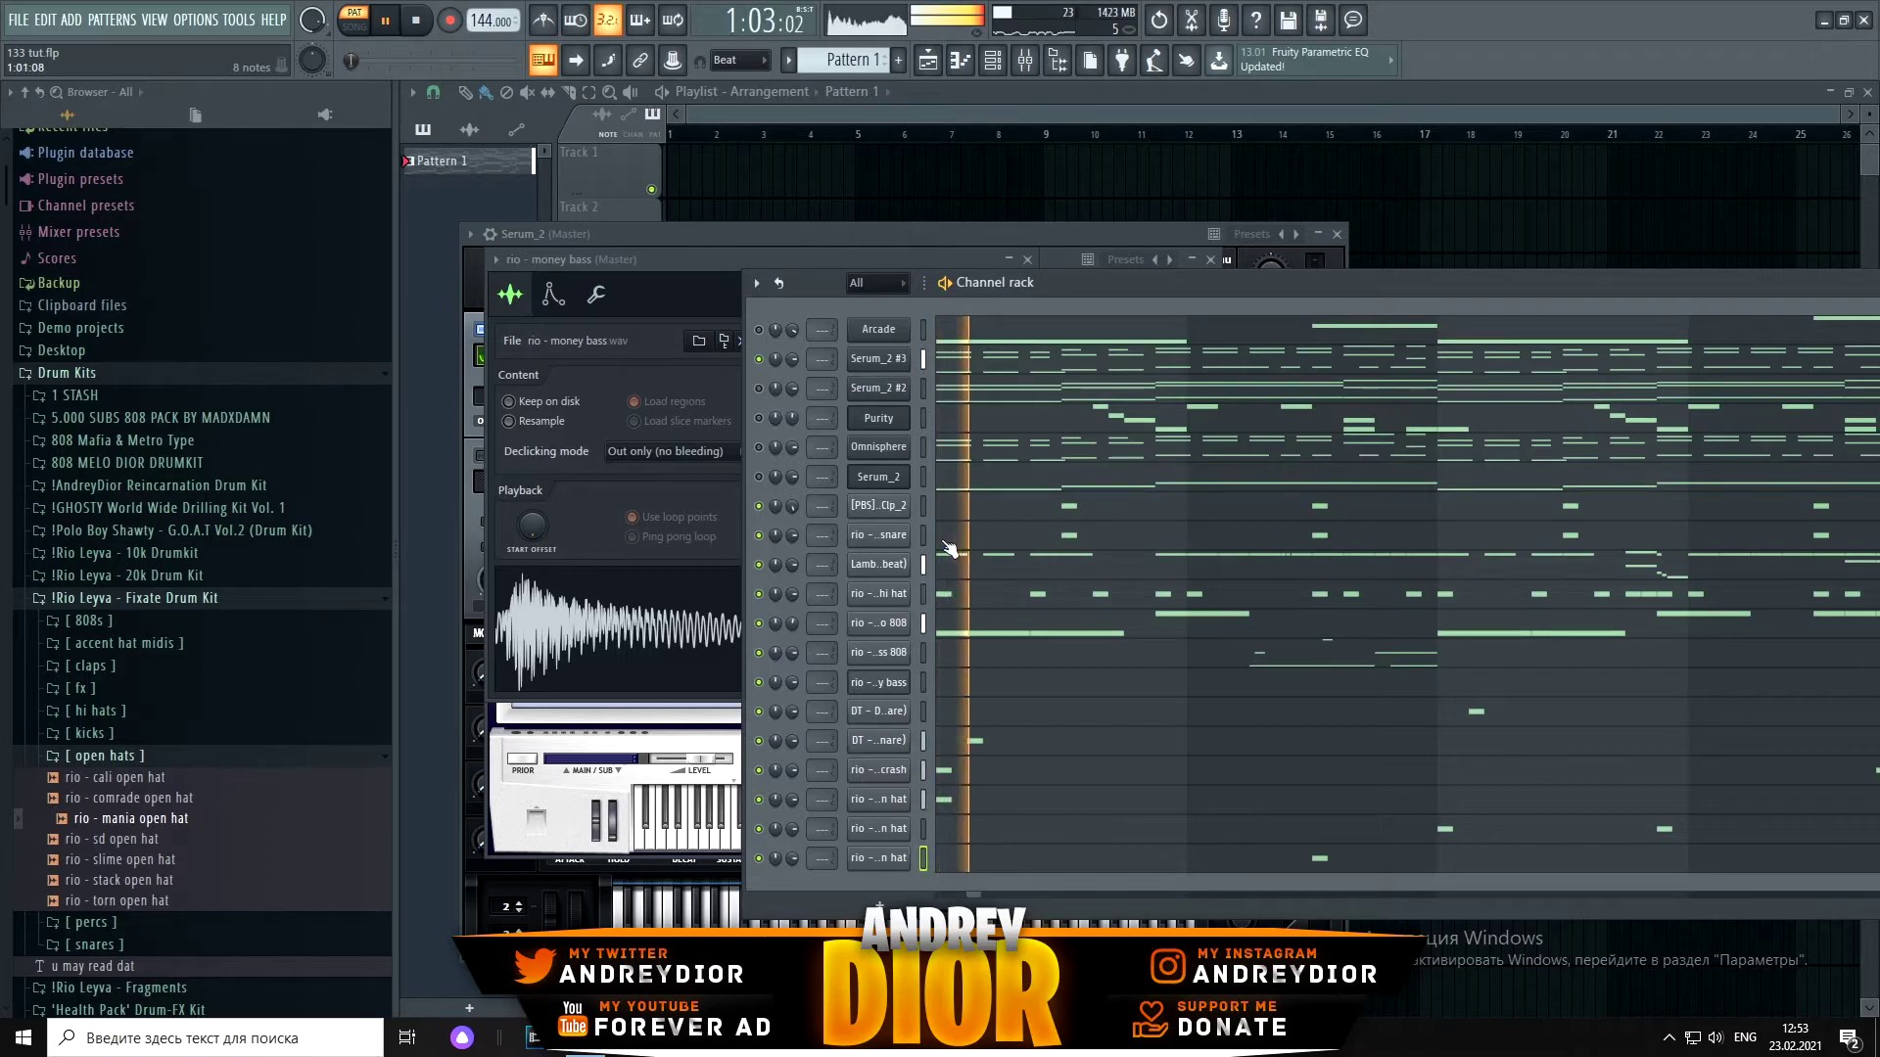
Step: Audition the percussion samples in the percs folder of the !Rio Leyva - Fixate Drum Kit
{"action": "left_click", "coordinate": [110, 755]}
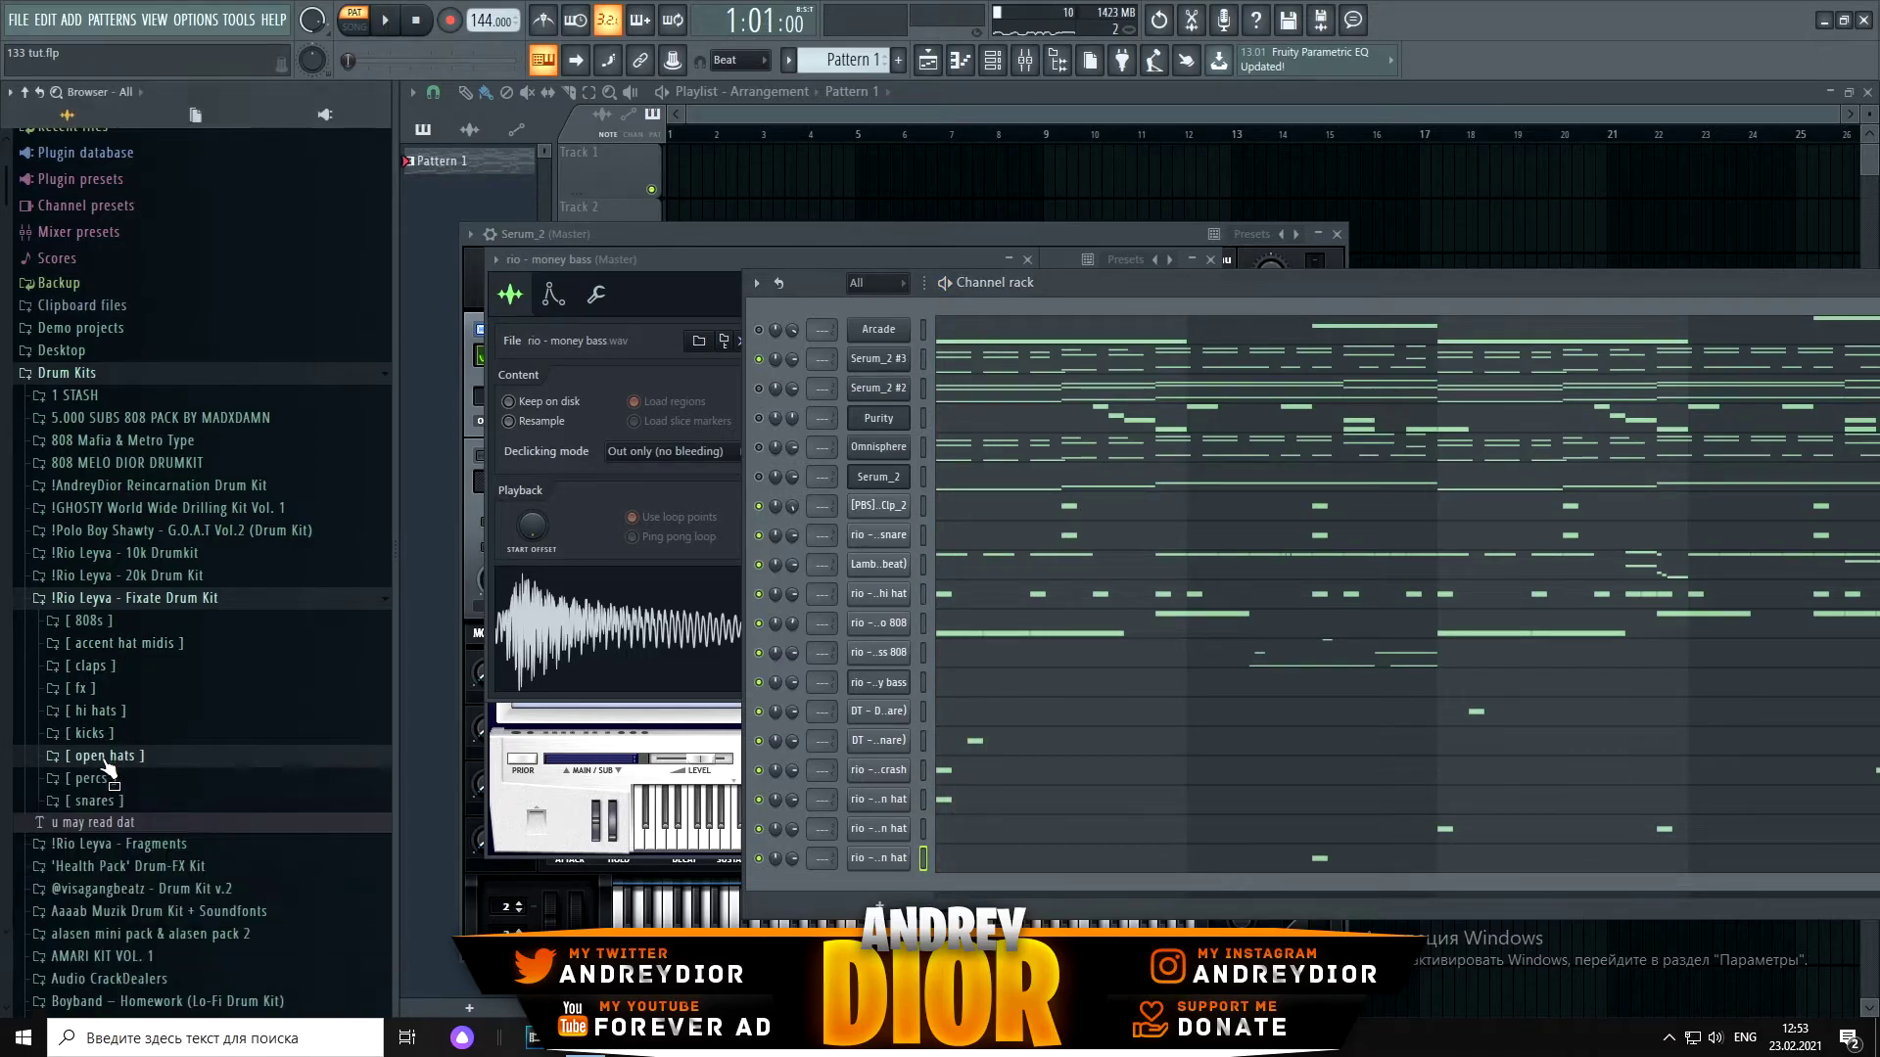
{"action": "scroll", "coordinate": [128, 715], "scroll_direction": "down", "scroll_amount": 3}
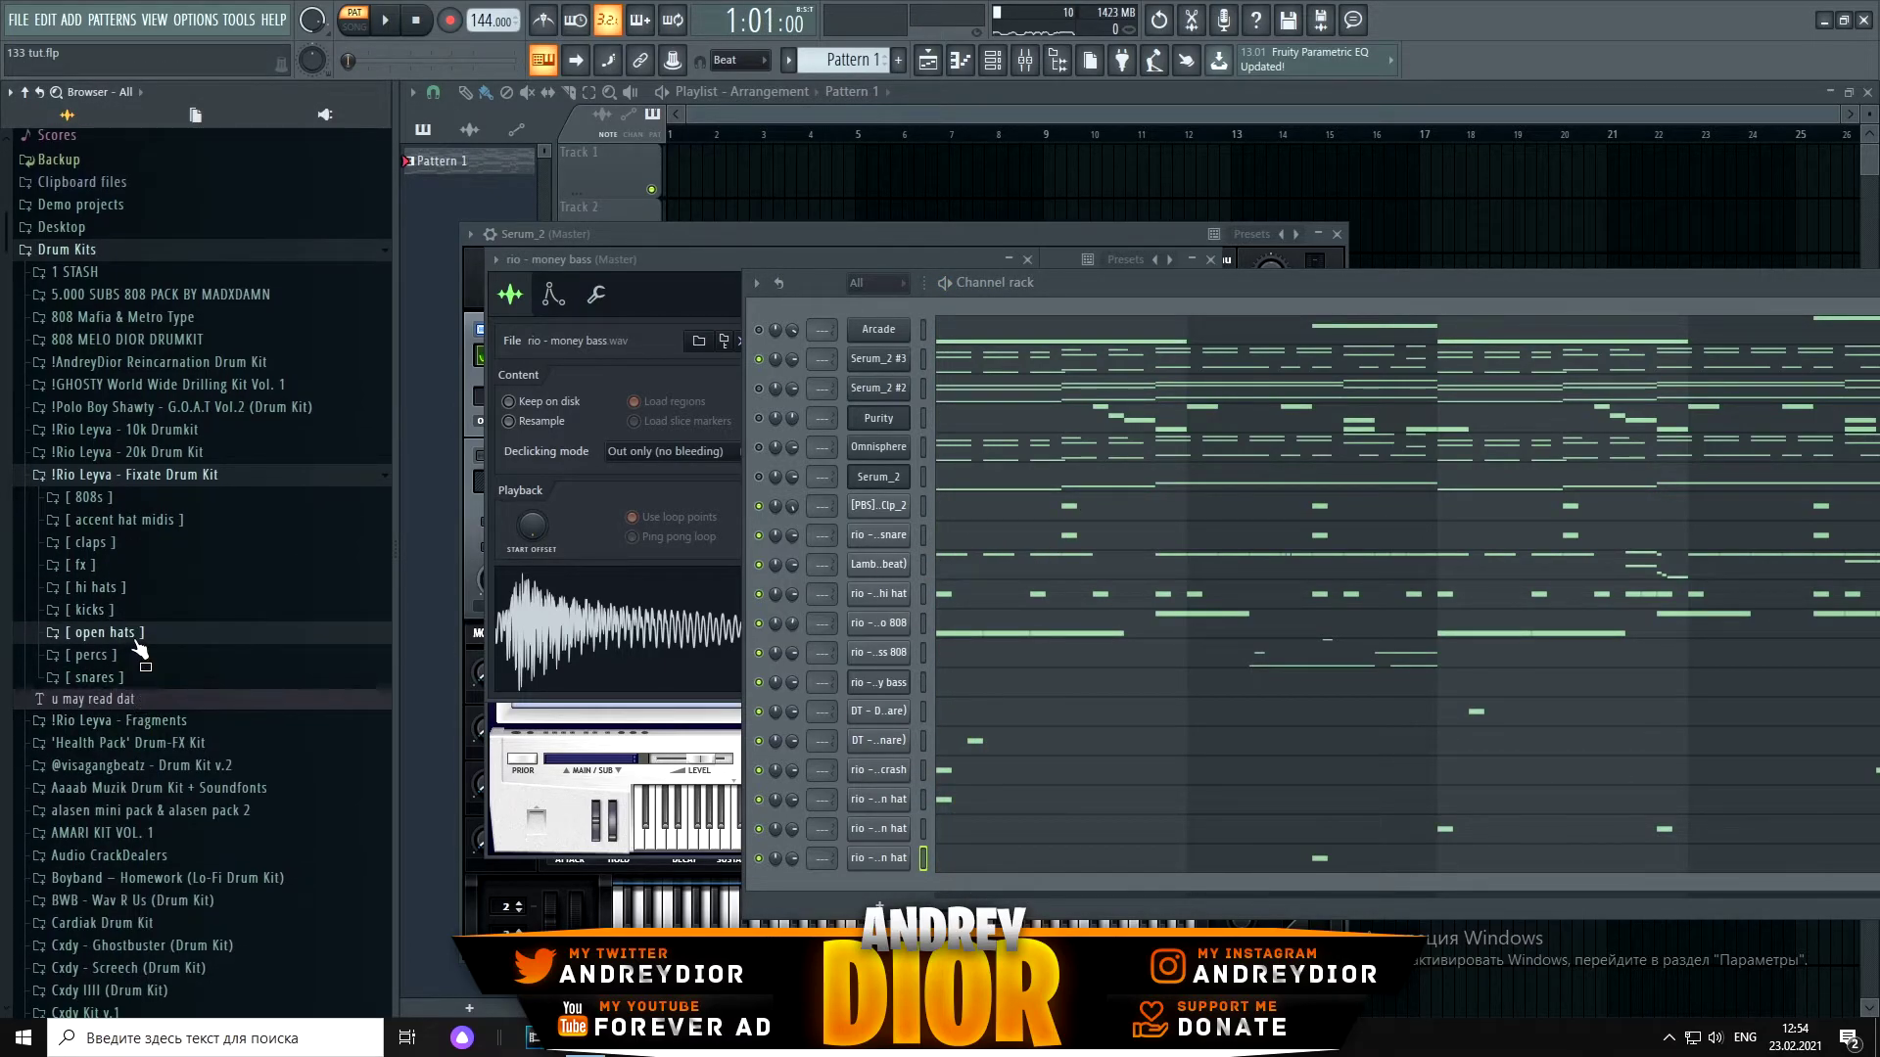
{"action": "left_click", "coordinate": [98, 655]}
{"action": "left_click", "coordinate": [135, 800]}
{"action": "left_click", "coordinate": [134, 759]}
{"action": "left_click", "coordinate": [134, 720]}
{"action": "left_click", "coordinate": [136, 697]}
{"action": "left_click", "coordinate": [134, 680]}
{"action": "right_click", "coordinate": [132, 682]}
Step: Add the Badmon Blip2 sample as a new channel and place C5 hits early in bar 1 and twice in bar 4
{"action": "left_click", "coordinate": [112, 738]}
{"action": "right_click", "coordinate": [117, 740]}
{"action": "left_click", "coordinate": [196, 826]}
{"action": "left_click", "coordinate": [86, 780]}
{"action": "right_click", "coordinate": [111, 772]}
{"action": "left_click", "coordinate": [95, 763]}
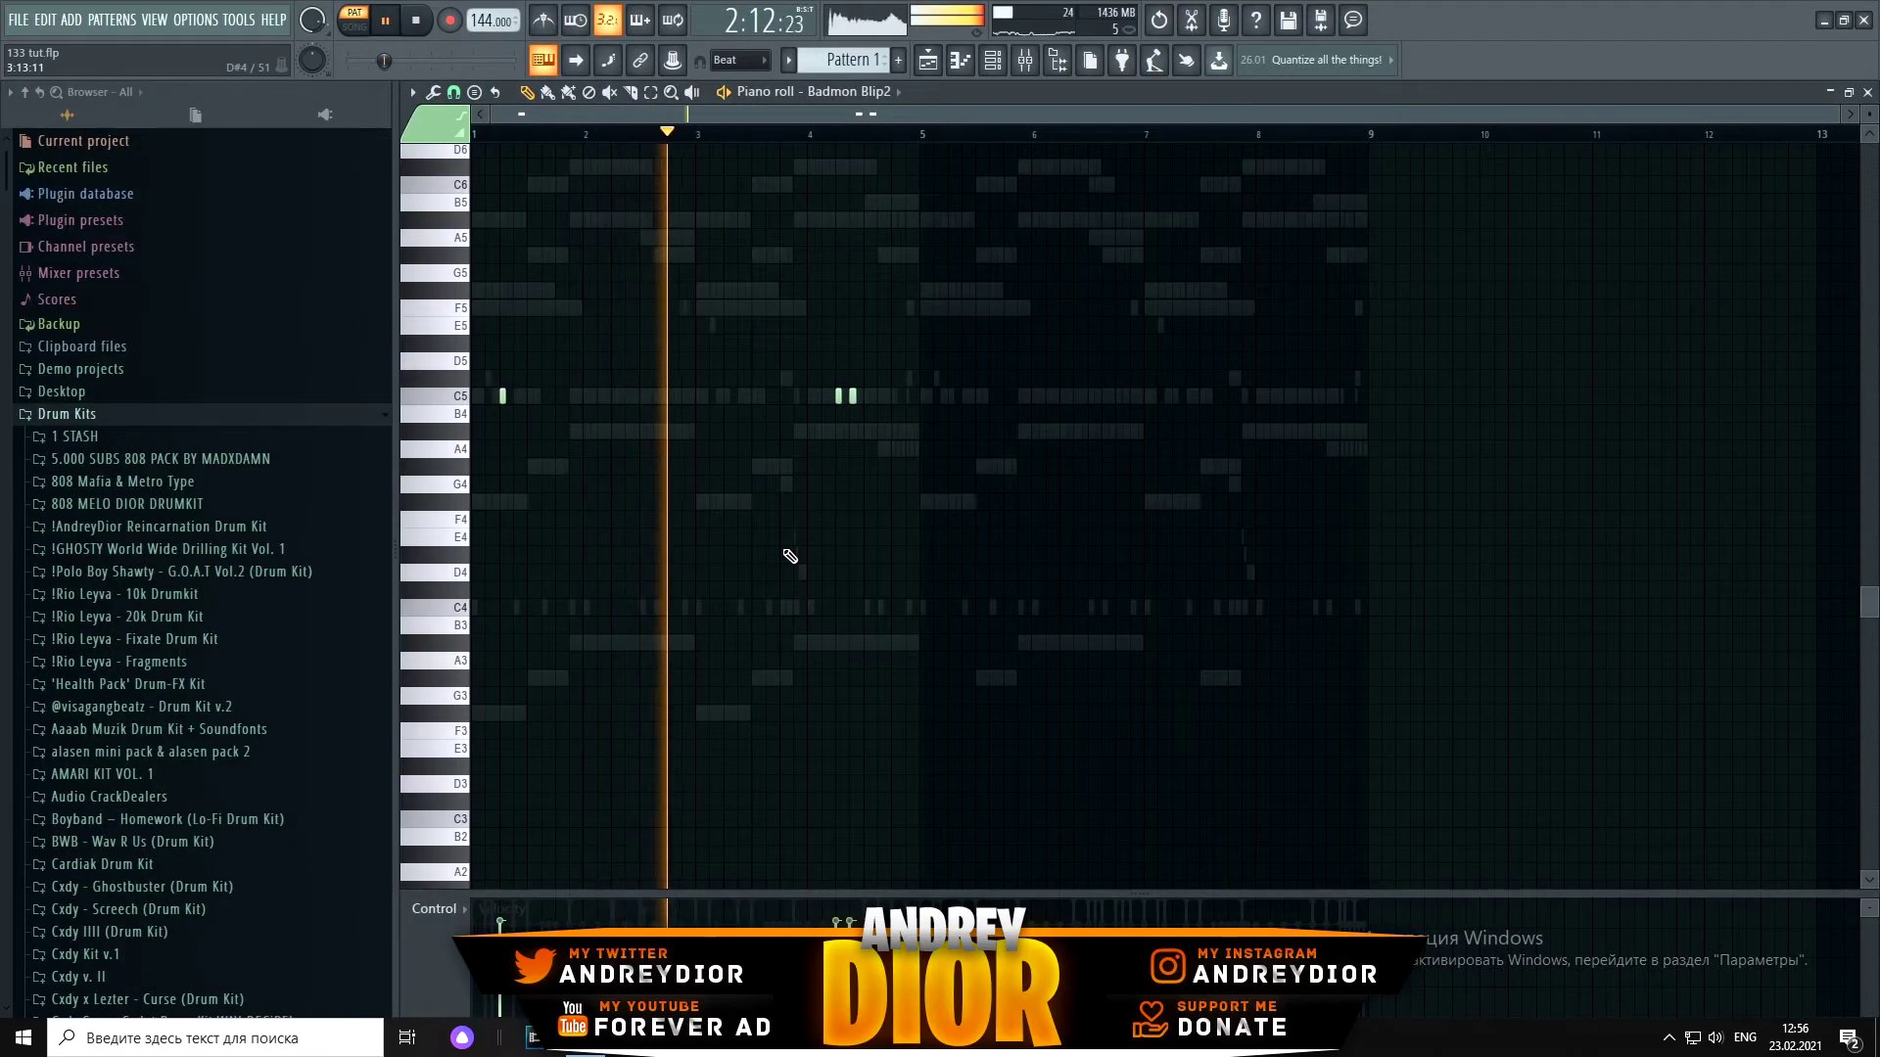
Step: Play back the Badmon Blip2 hits and duplicate them all into the second four bars
{"action": "scroll", "coordinate": [842, 466], "scroll_direction": "up", "scroll_amount": 3}
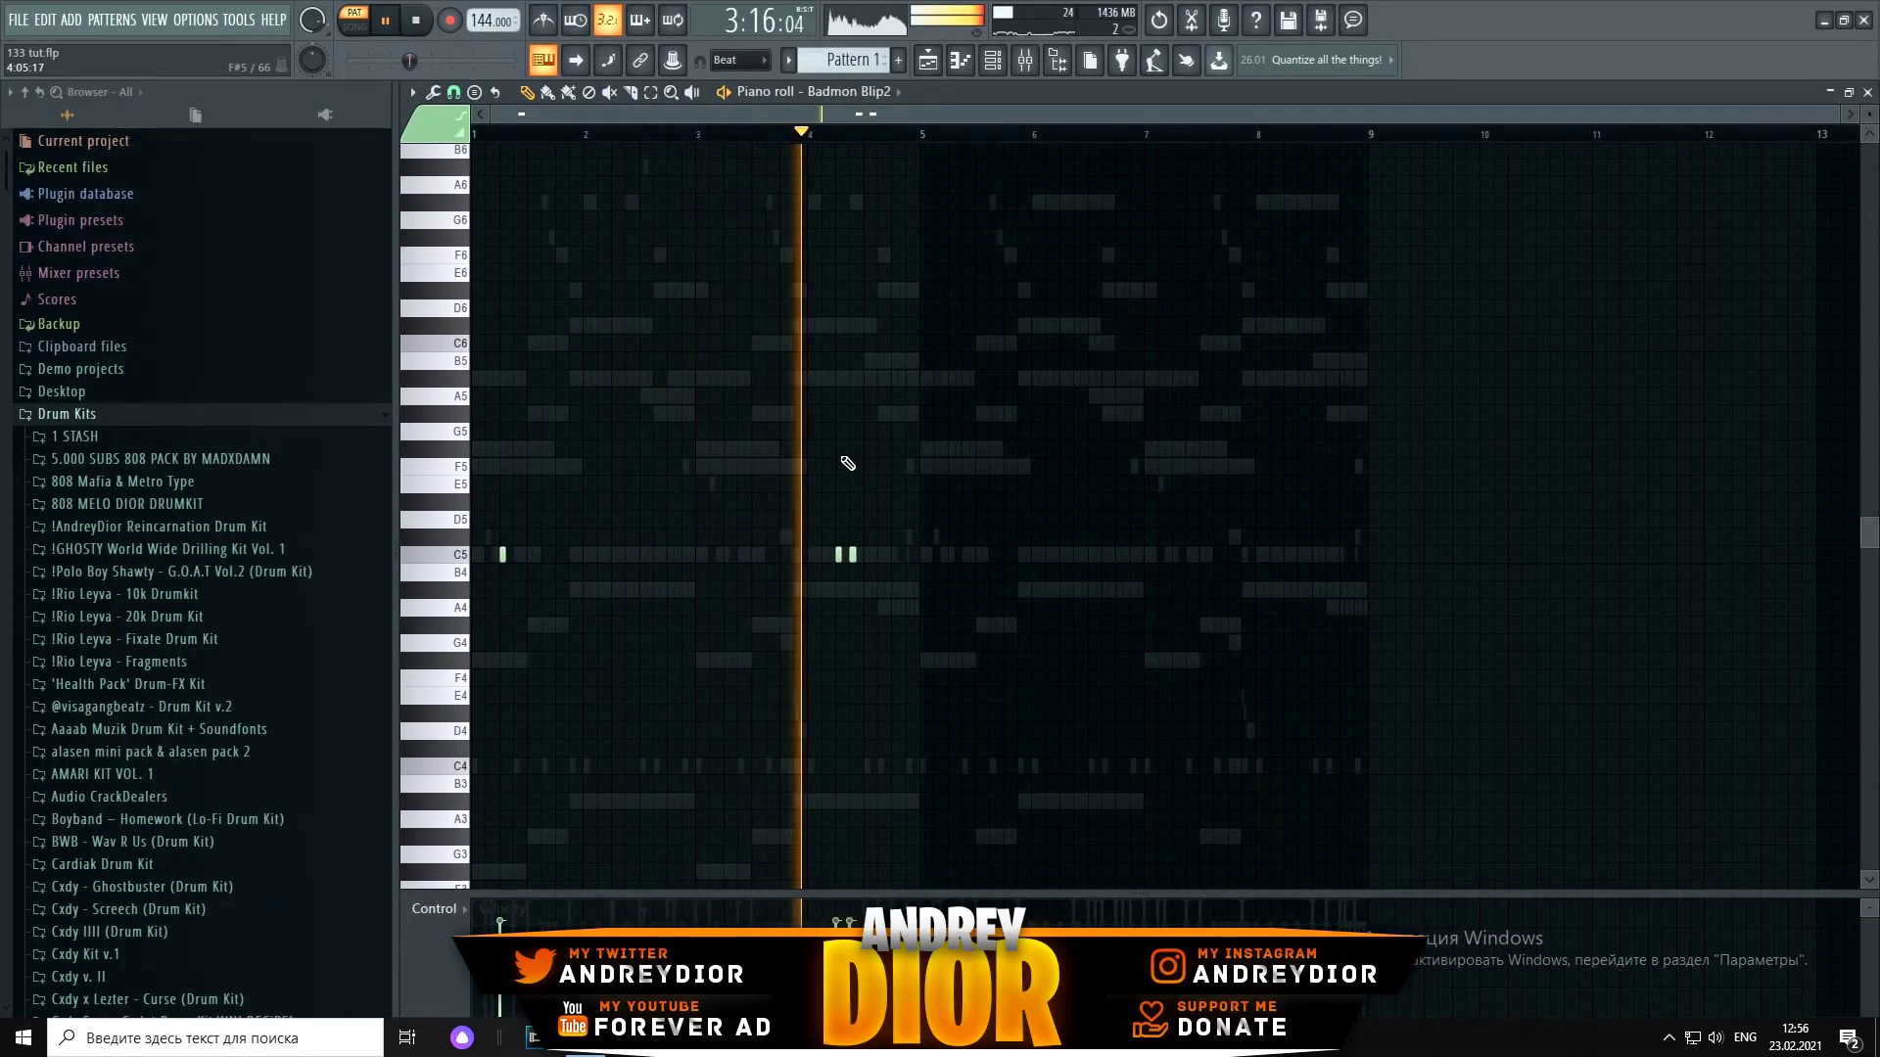
{"action": "key", "text": "space"}
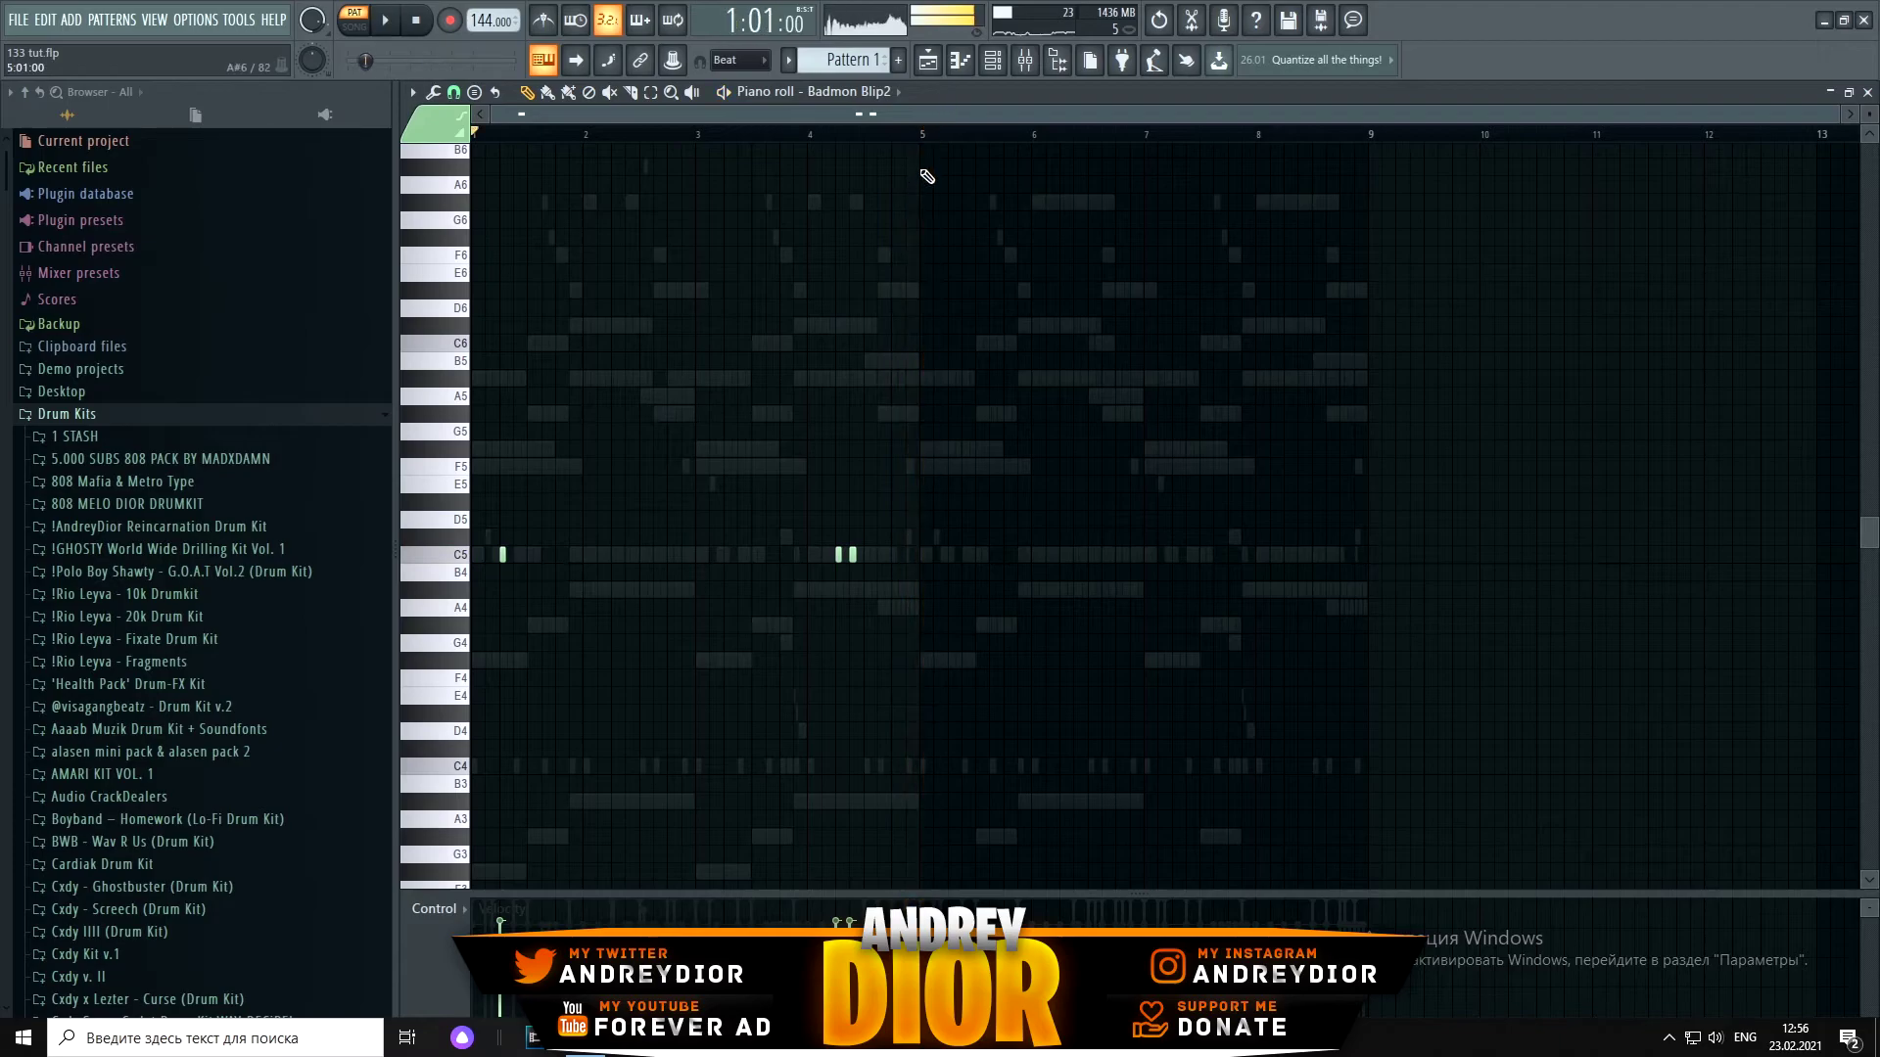
{"action": "key", "text": "ctrl+a"}
{"action": "key", "text": "ctrl+b"}
{"action": "key", "text": "ctrl+a"}
{"action": "key", "text": "ctrl+d"}
{"action": "key", "text": "F7"}
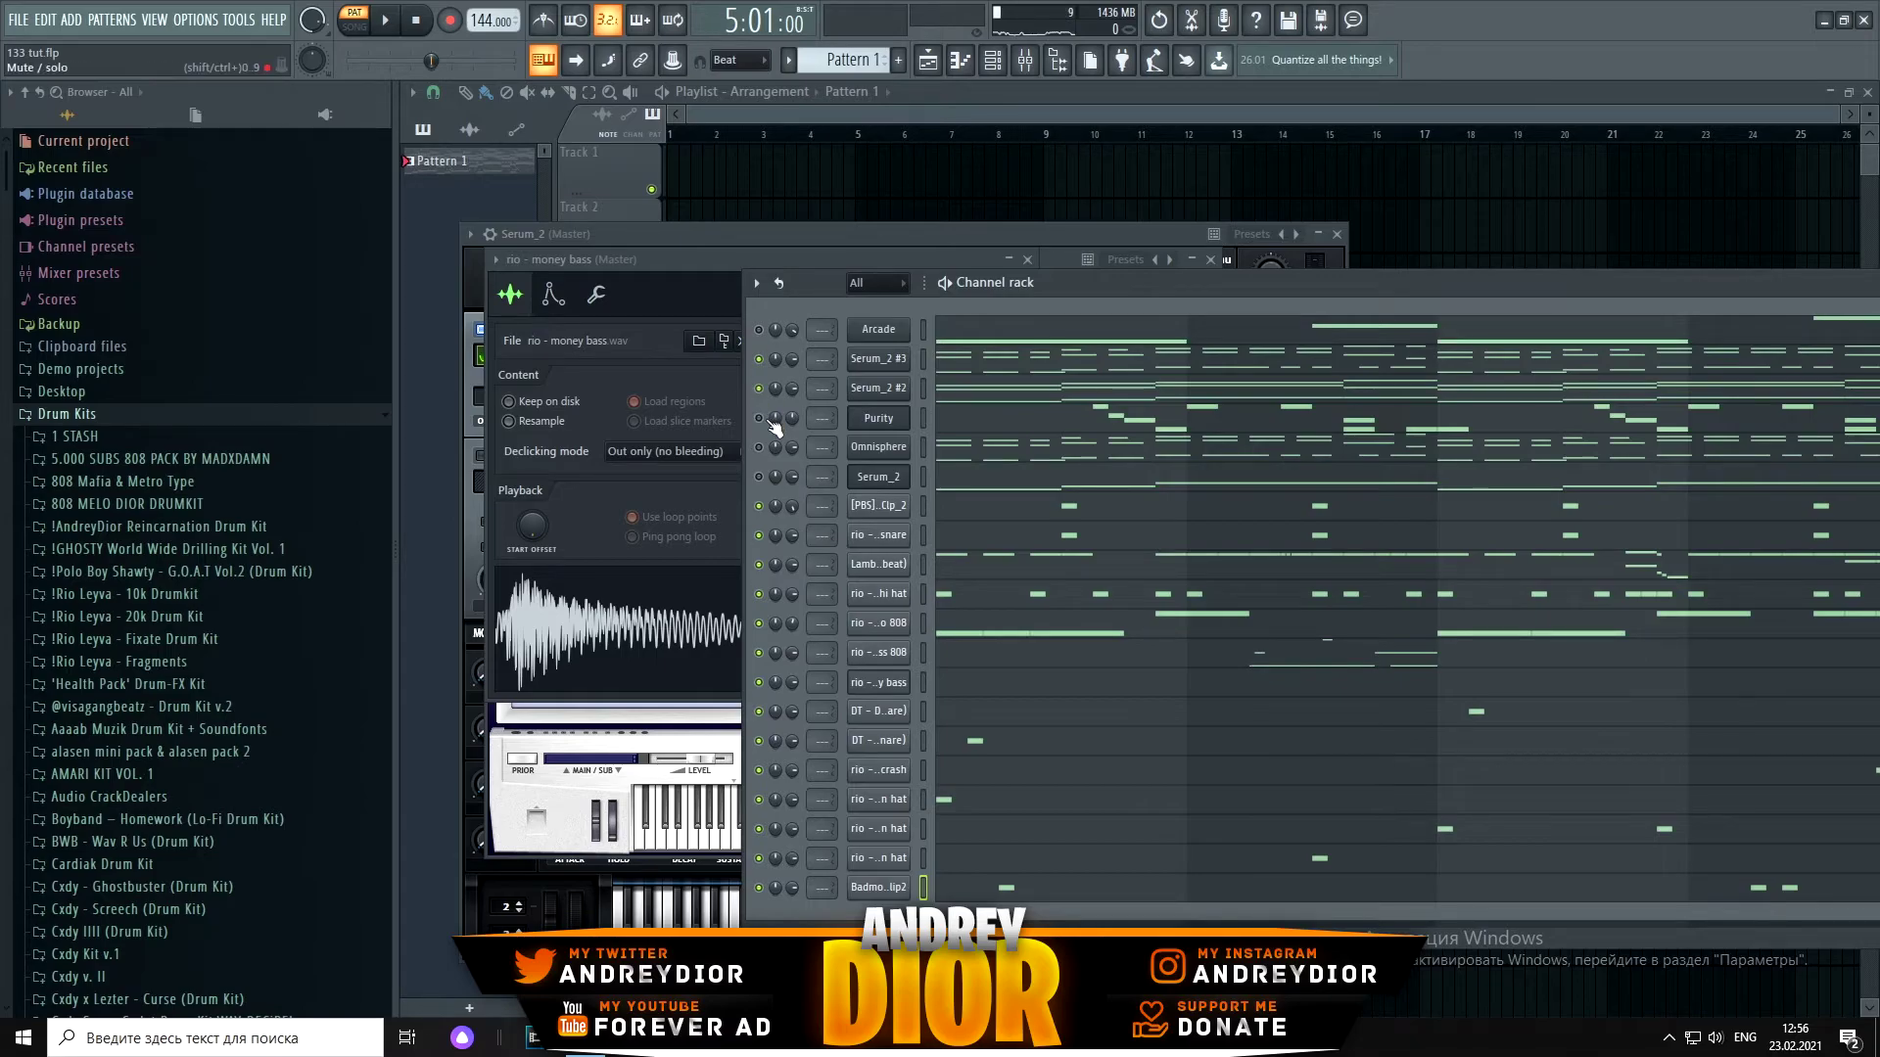
Step: Listen to the full pattern and look over the playlist arrangement down to the HalfTime and Master volume automation tracks
{"action": "left_click", "coordinate": [396, 27]}
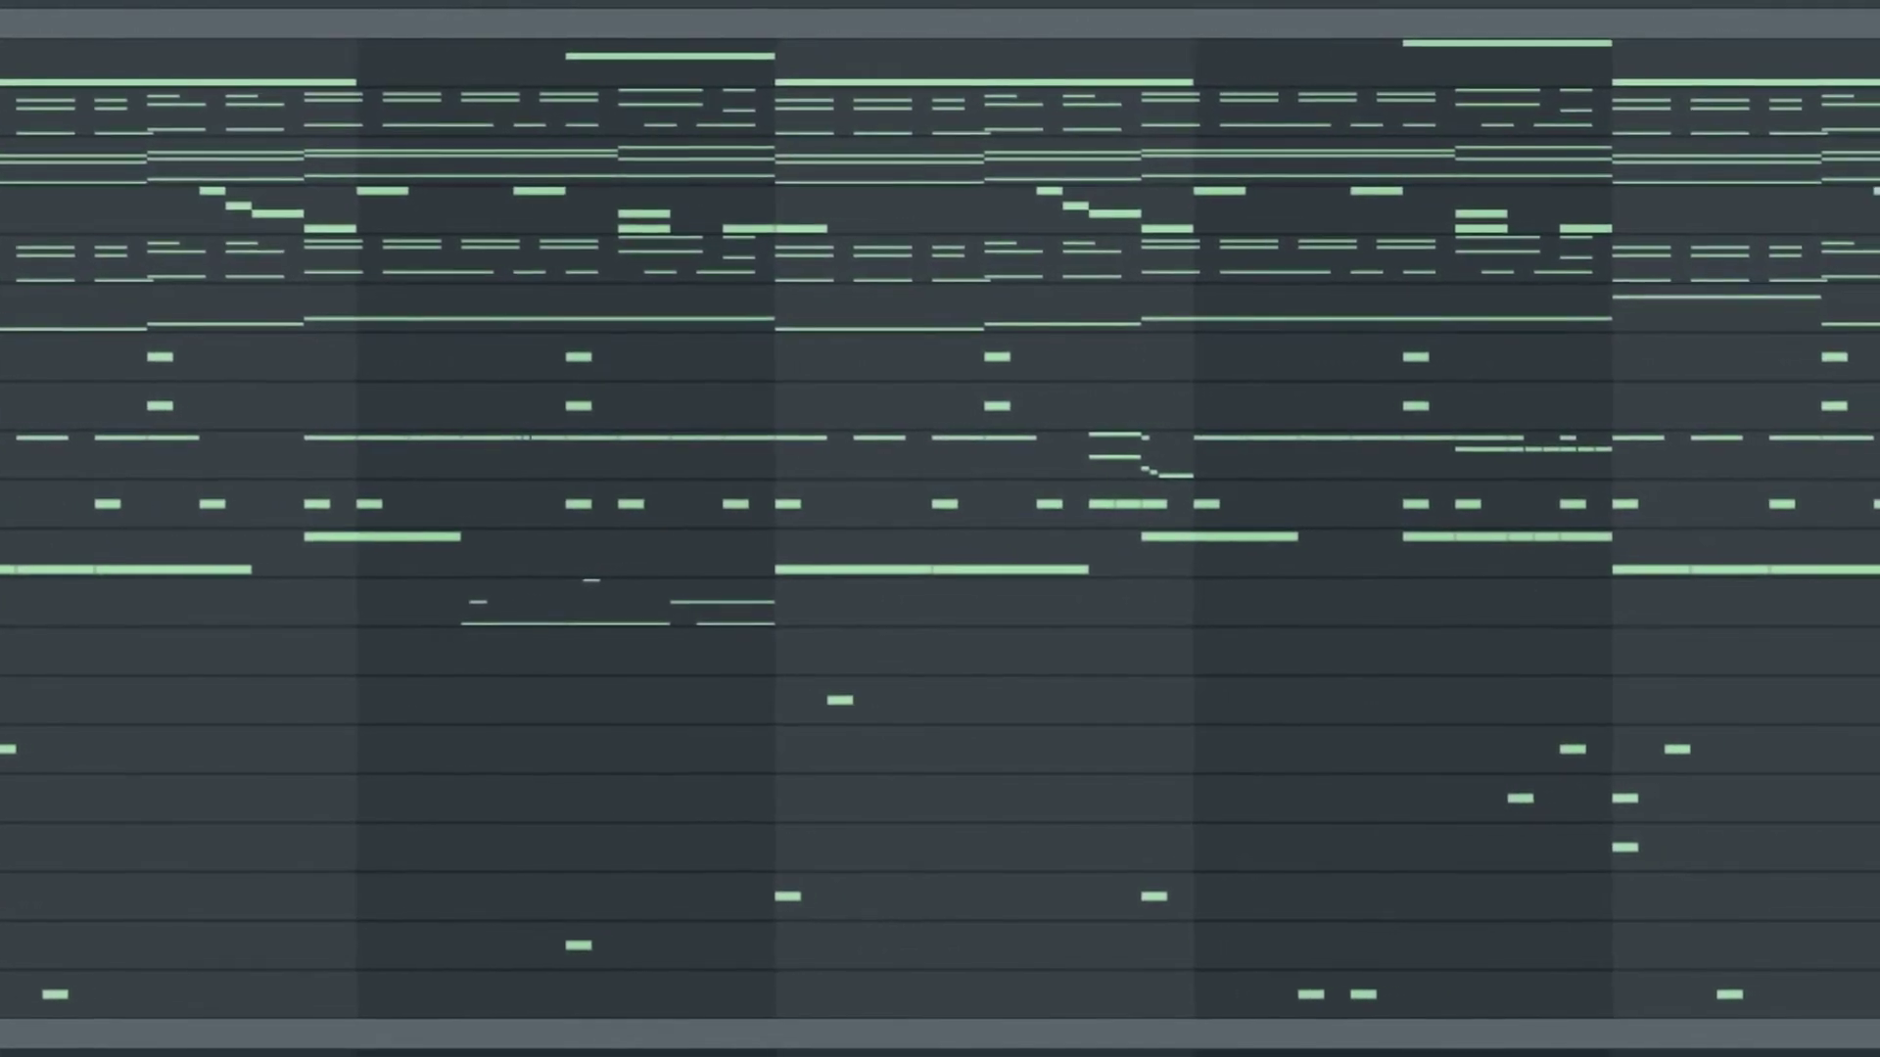
{"action": "key", "text": "Escape"}
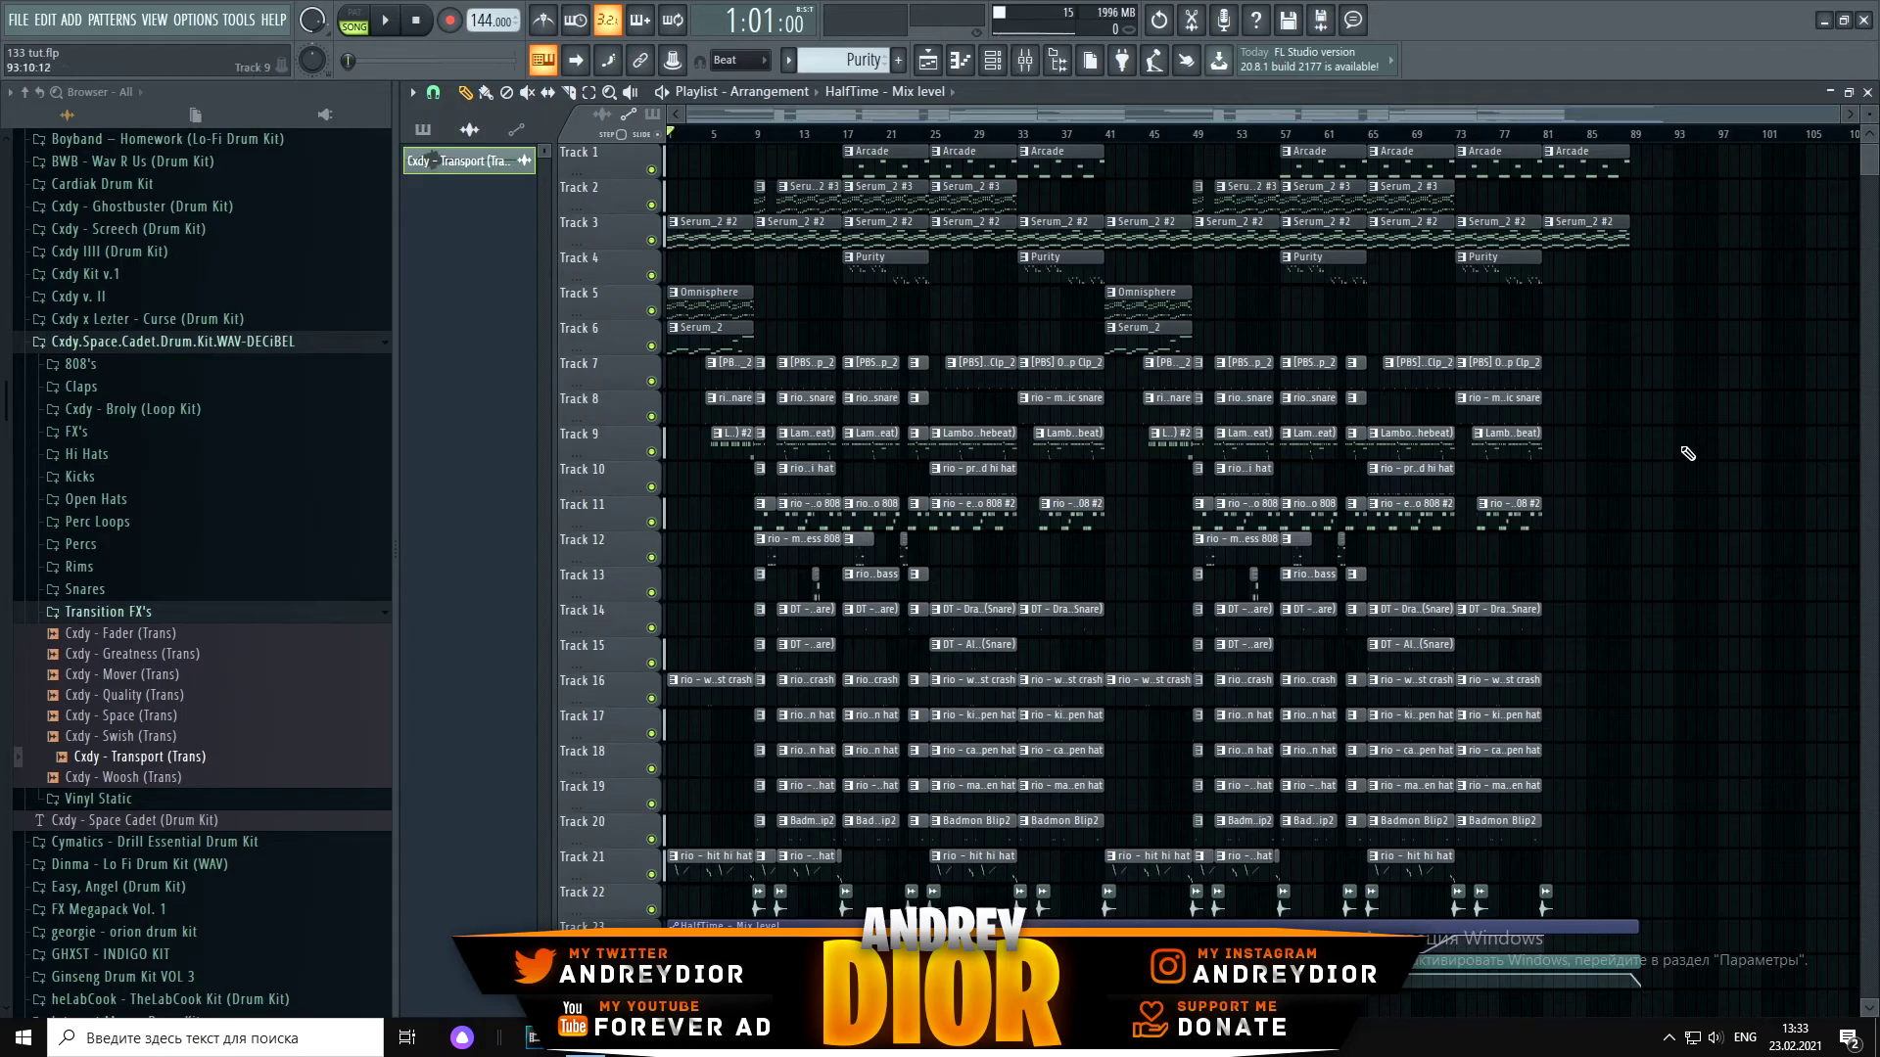
{"action": "scroll", "coordinate": [1685, 455], "scroll_direction": "down", "scroll_amount": 2}
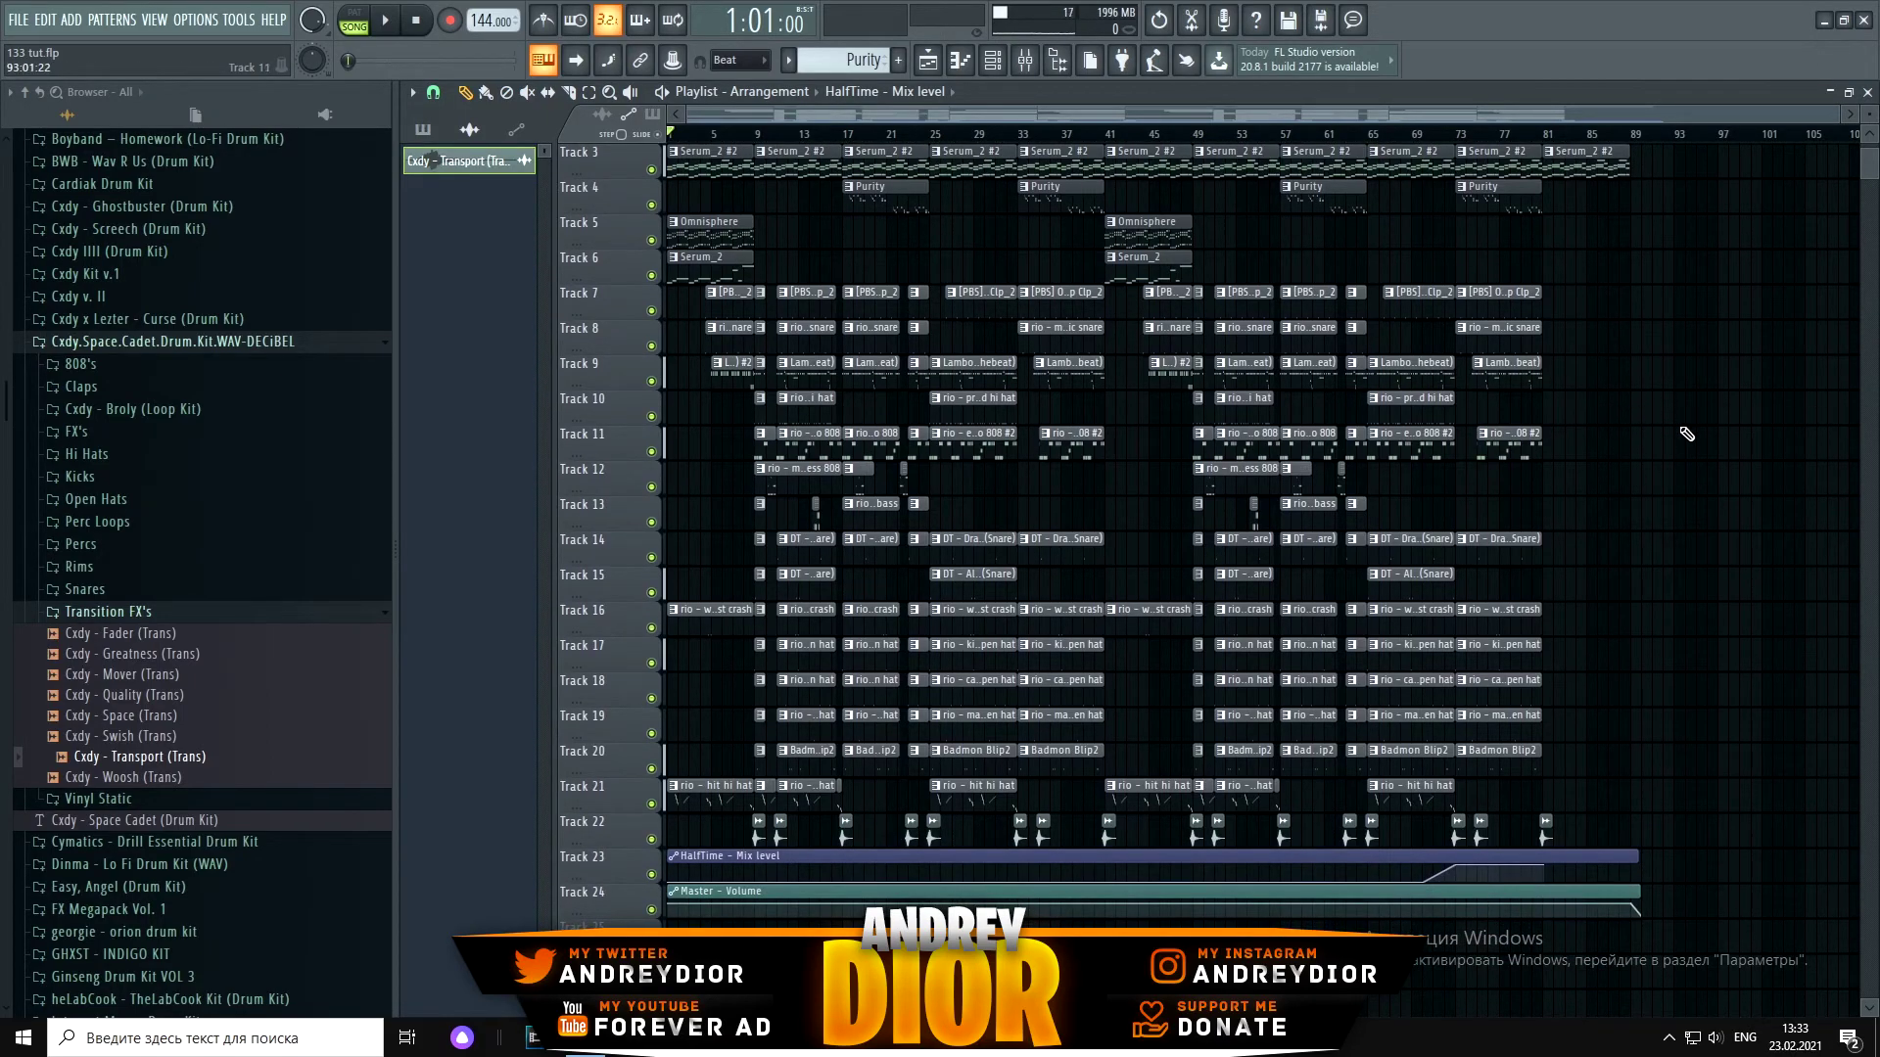
{"action": "scroll", "coordinate": [1677, 433], "scroll_direction": "up", "scroll_amount": 2}
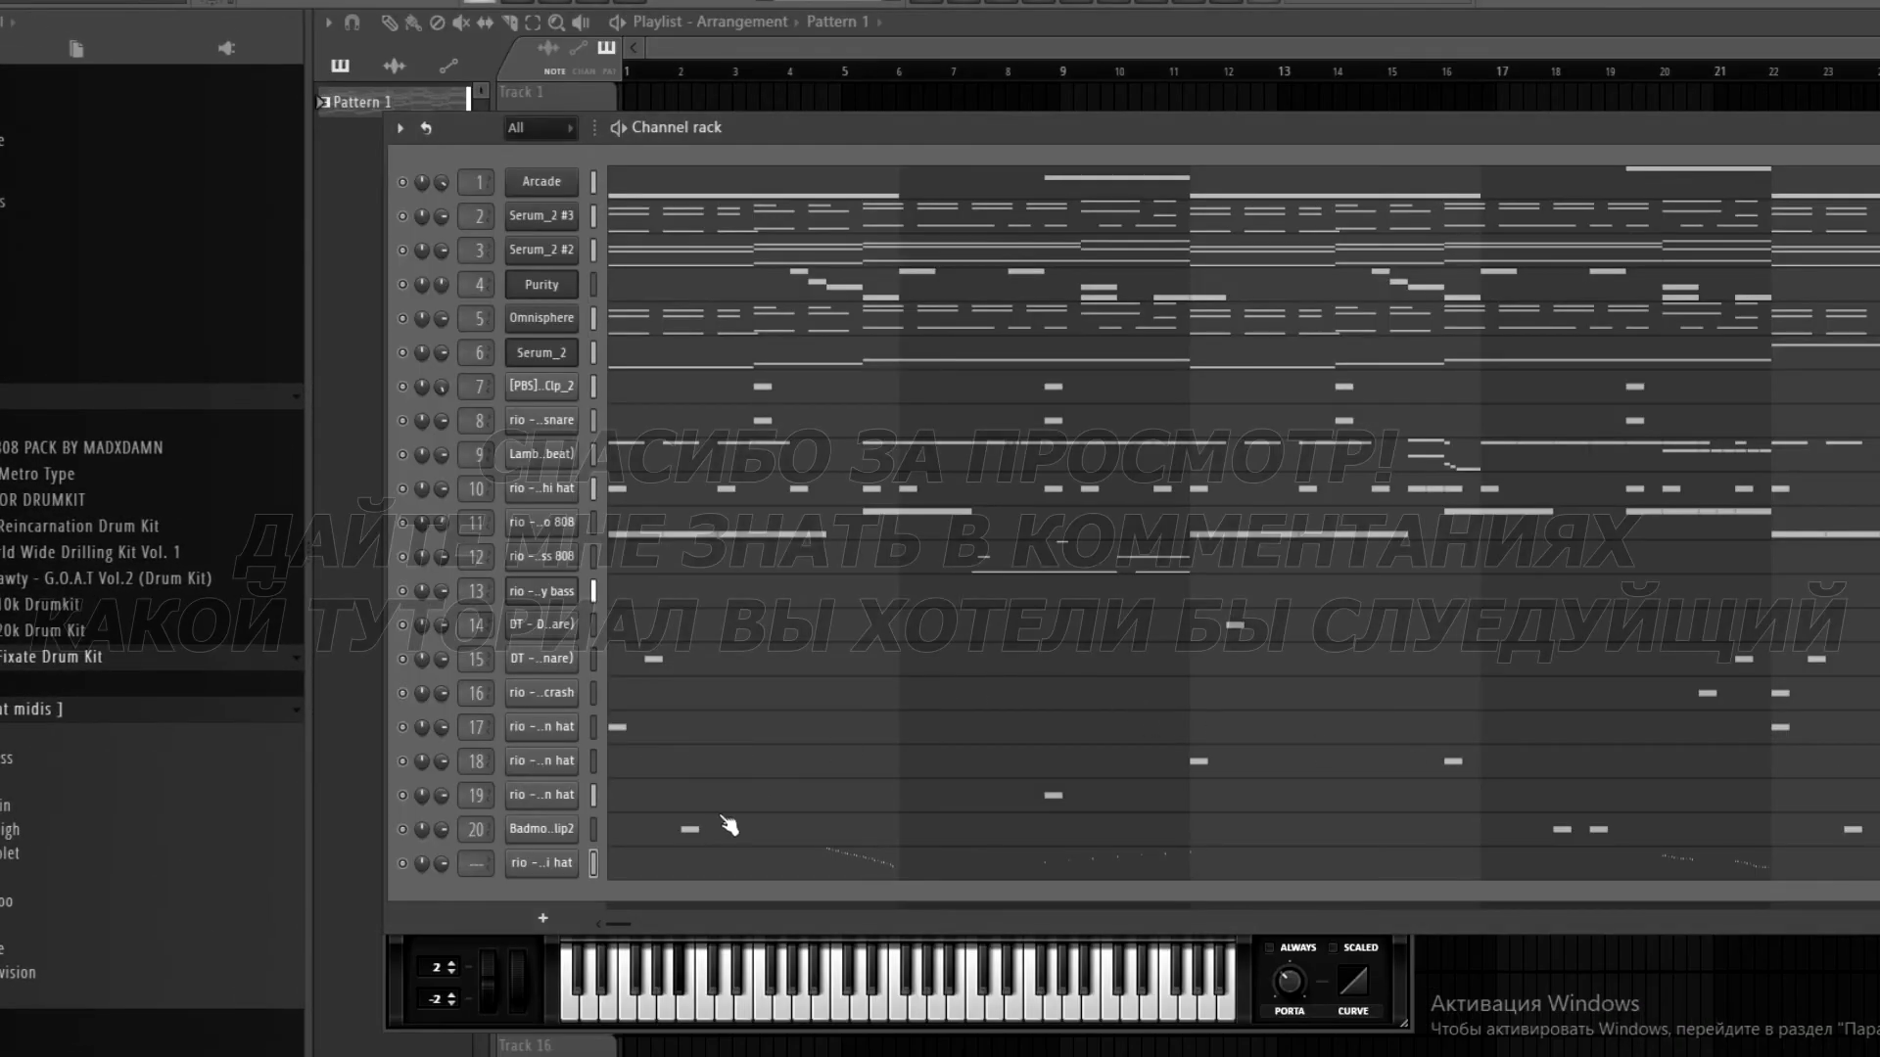
Step: Lower the rio - echo 808 mixer fader while the pattern plays
{"action": "left_click", "coordinate": [555, 862]}
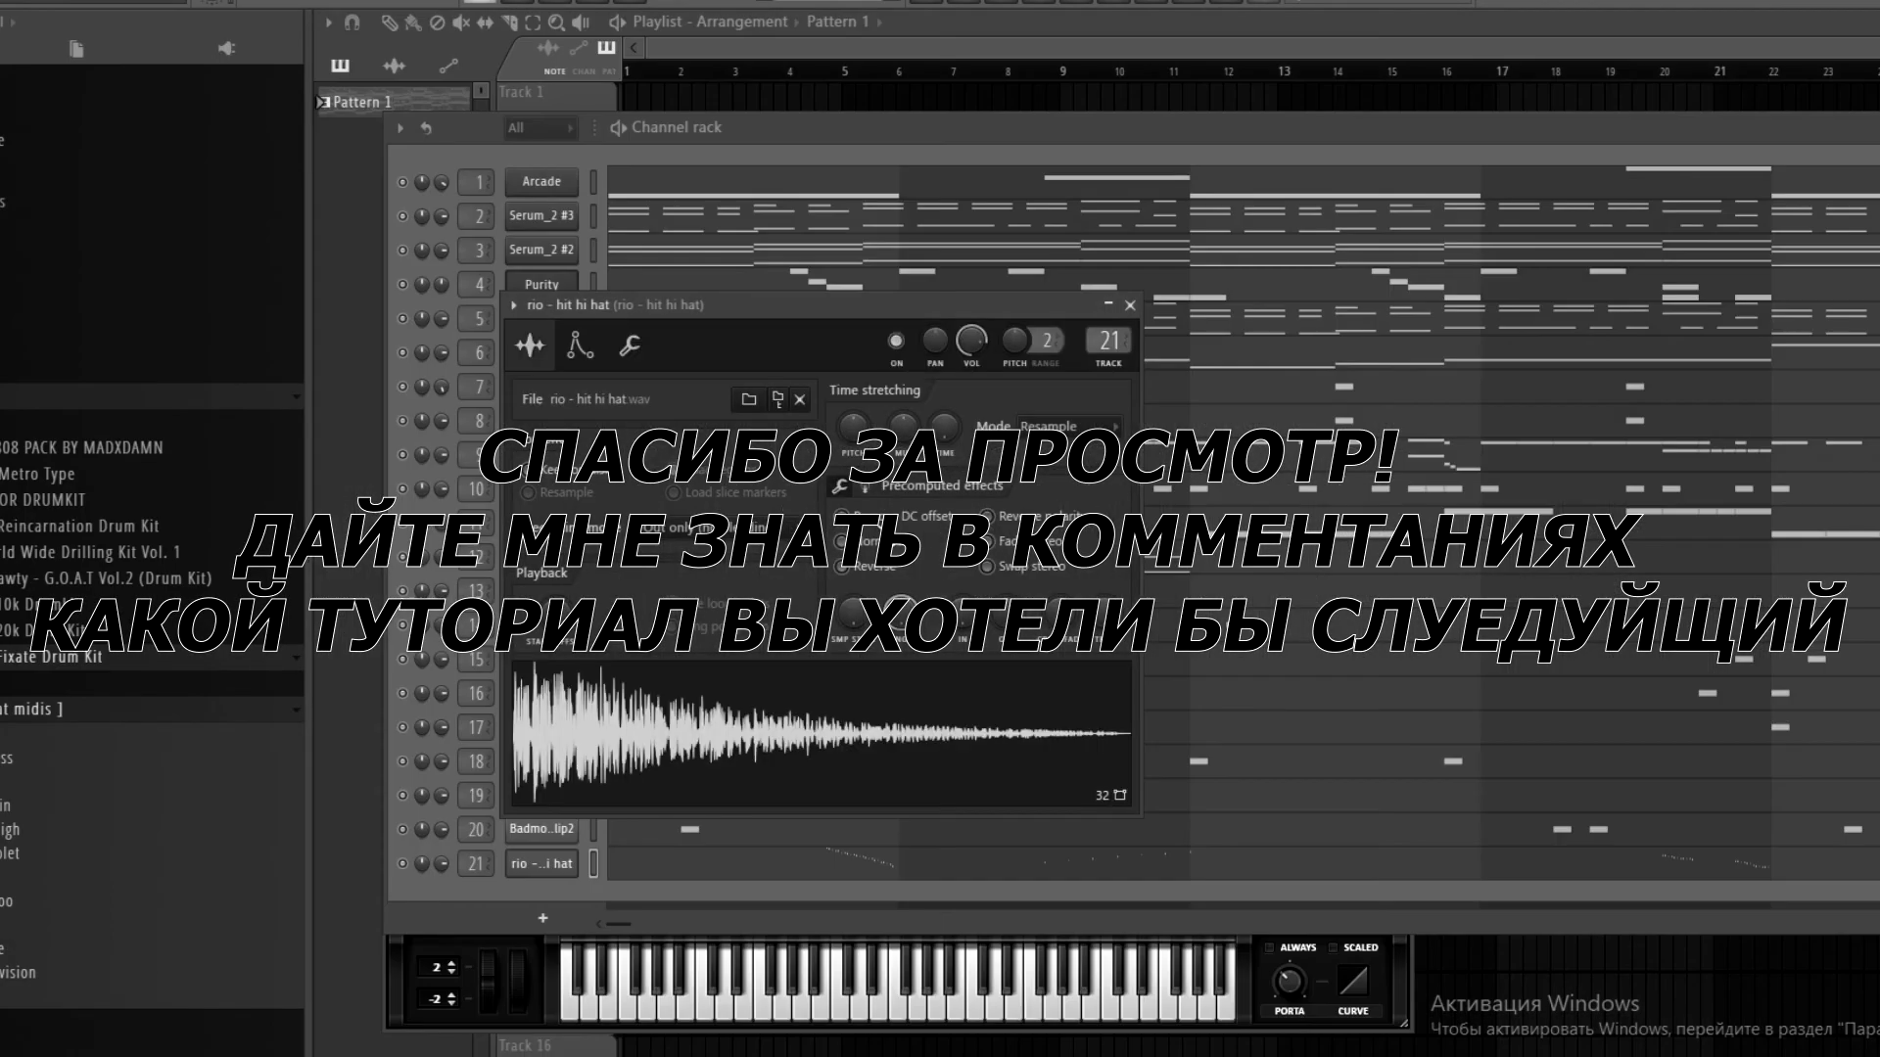
{"action": "key", "text": "space"}
{"action": "key", "text": "Escape"}
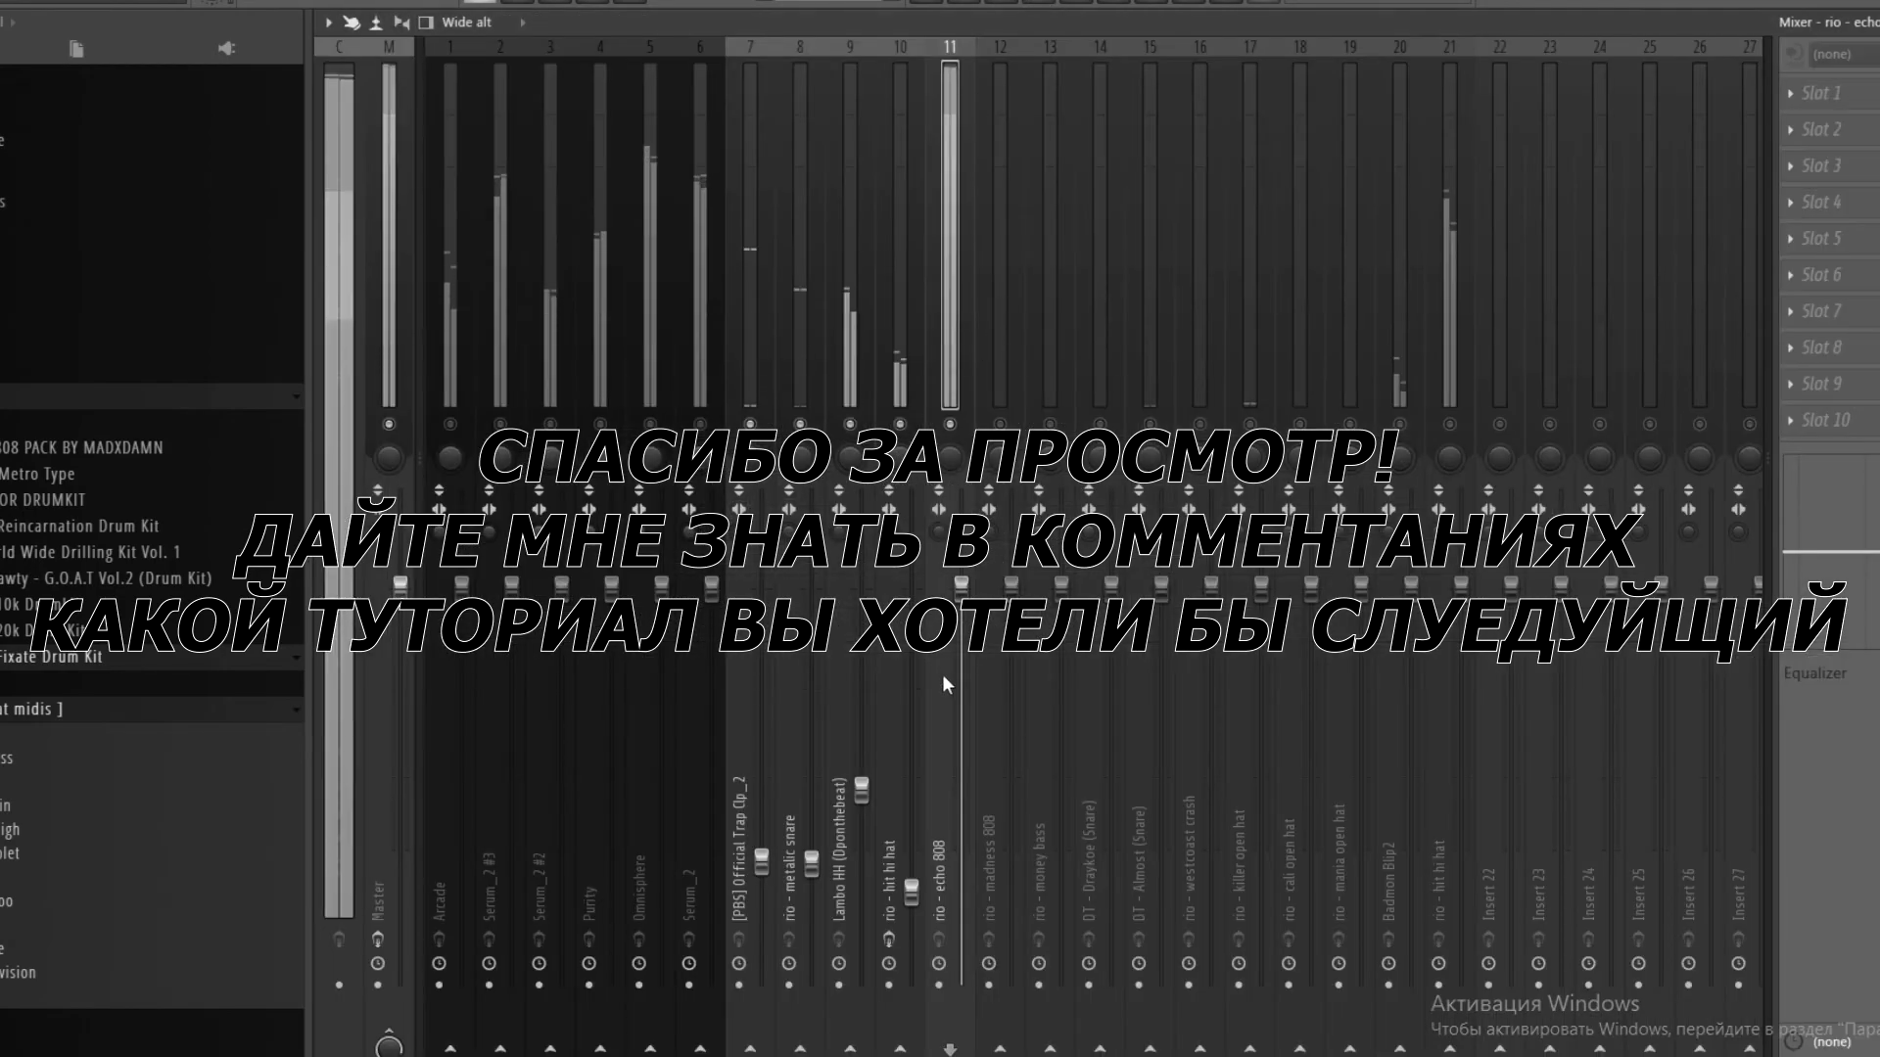
{"action": "left_click_drag", "start_coordinate": [961, 585], "coordinate": [962, 839]}
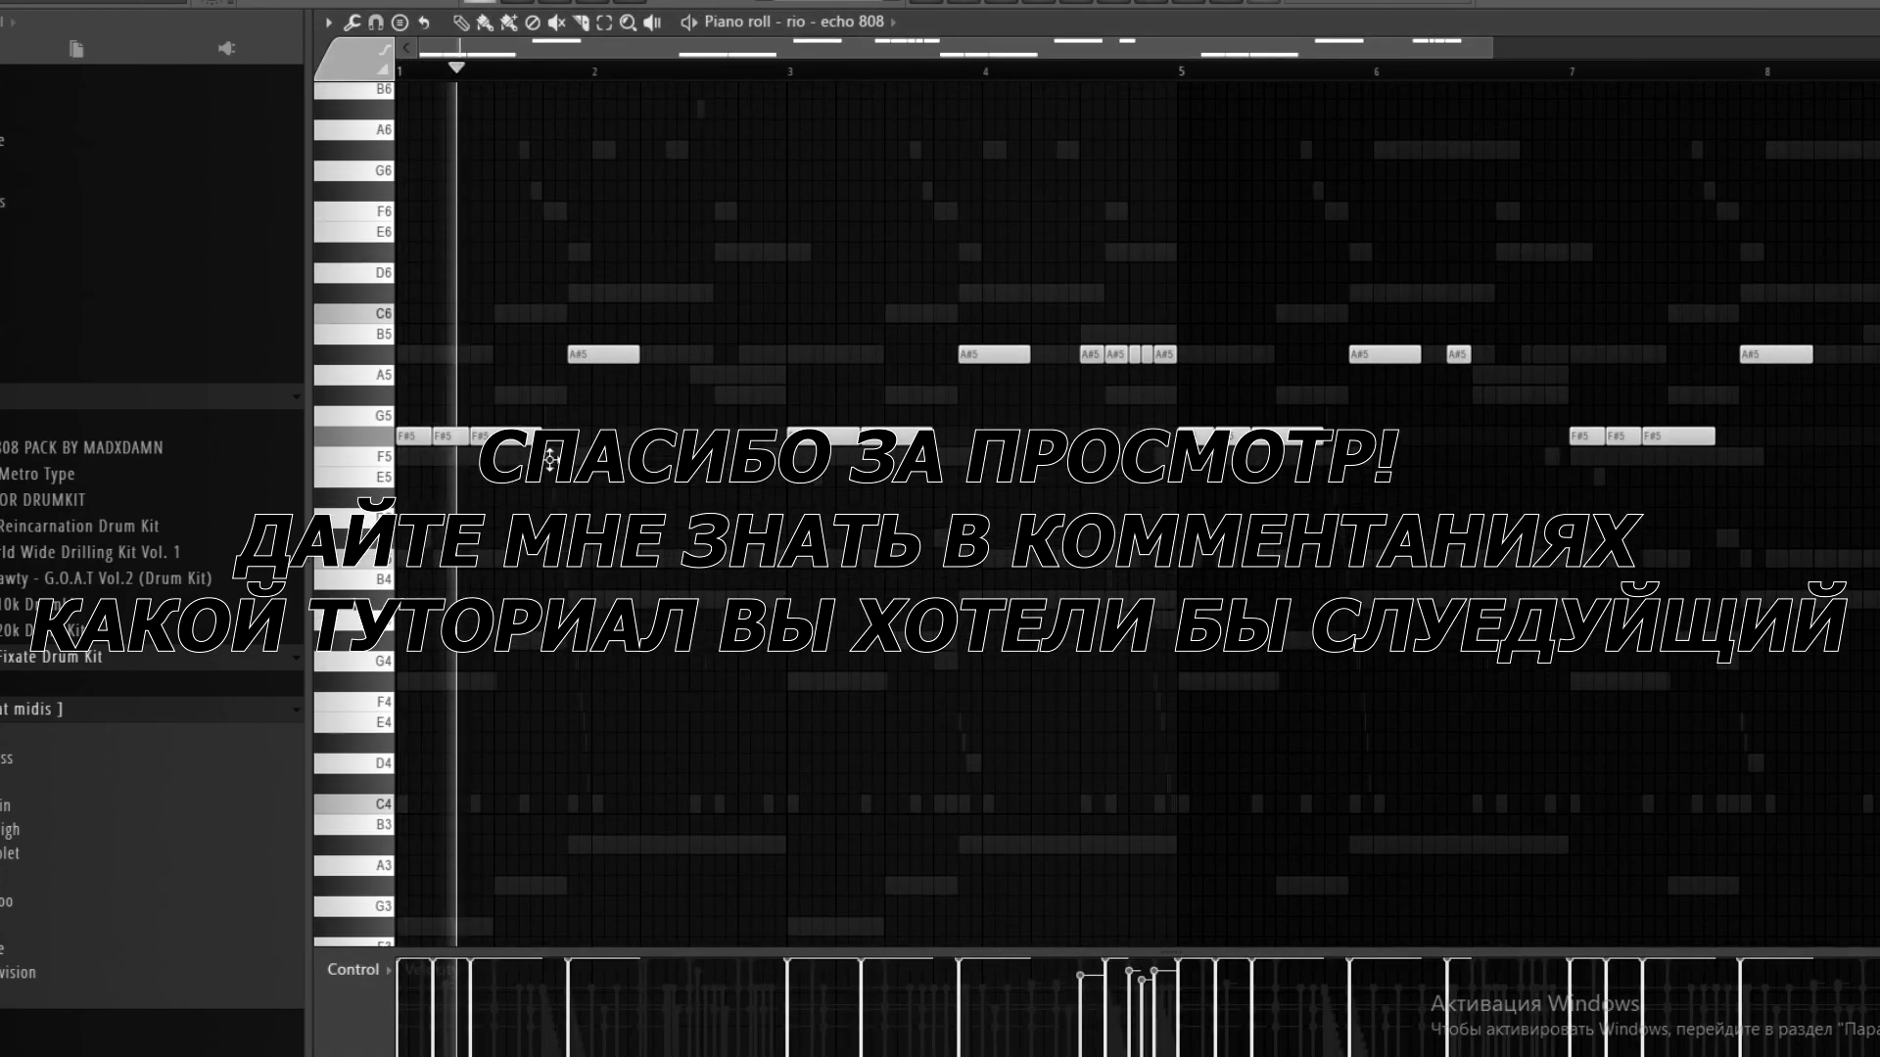
Step: Stop playback and add a C4 note near the end of bar 1 in the rio - echo 808 piano roll
{"action": "key", "text": "space"}
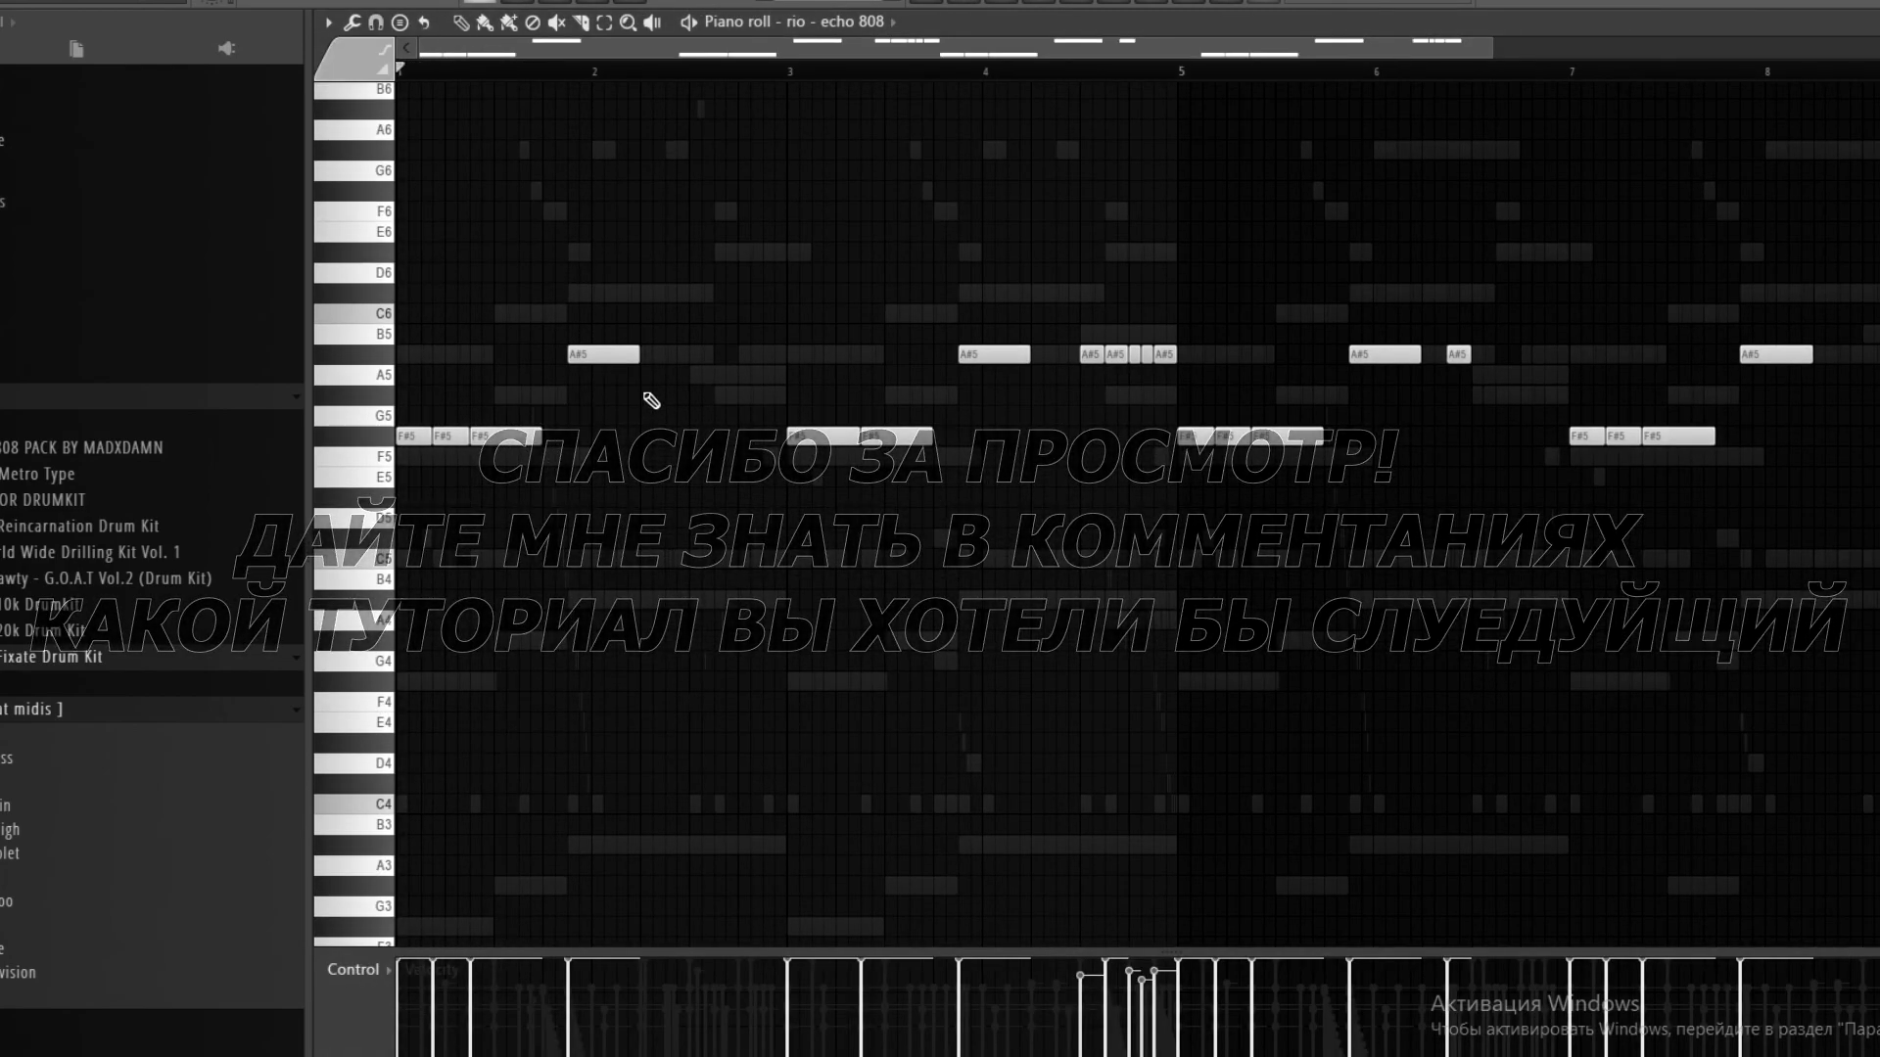
{"action": "left_click", "coordinate": [548, 395]}
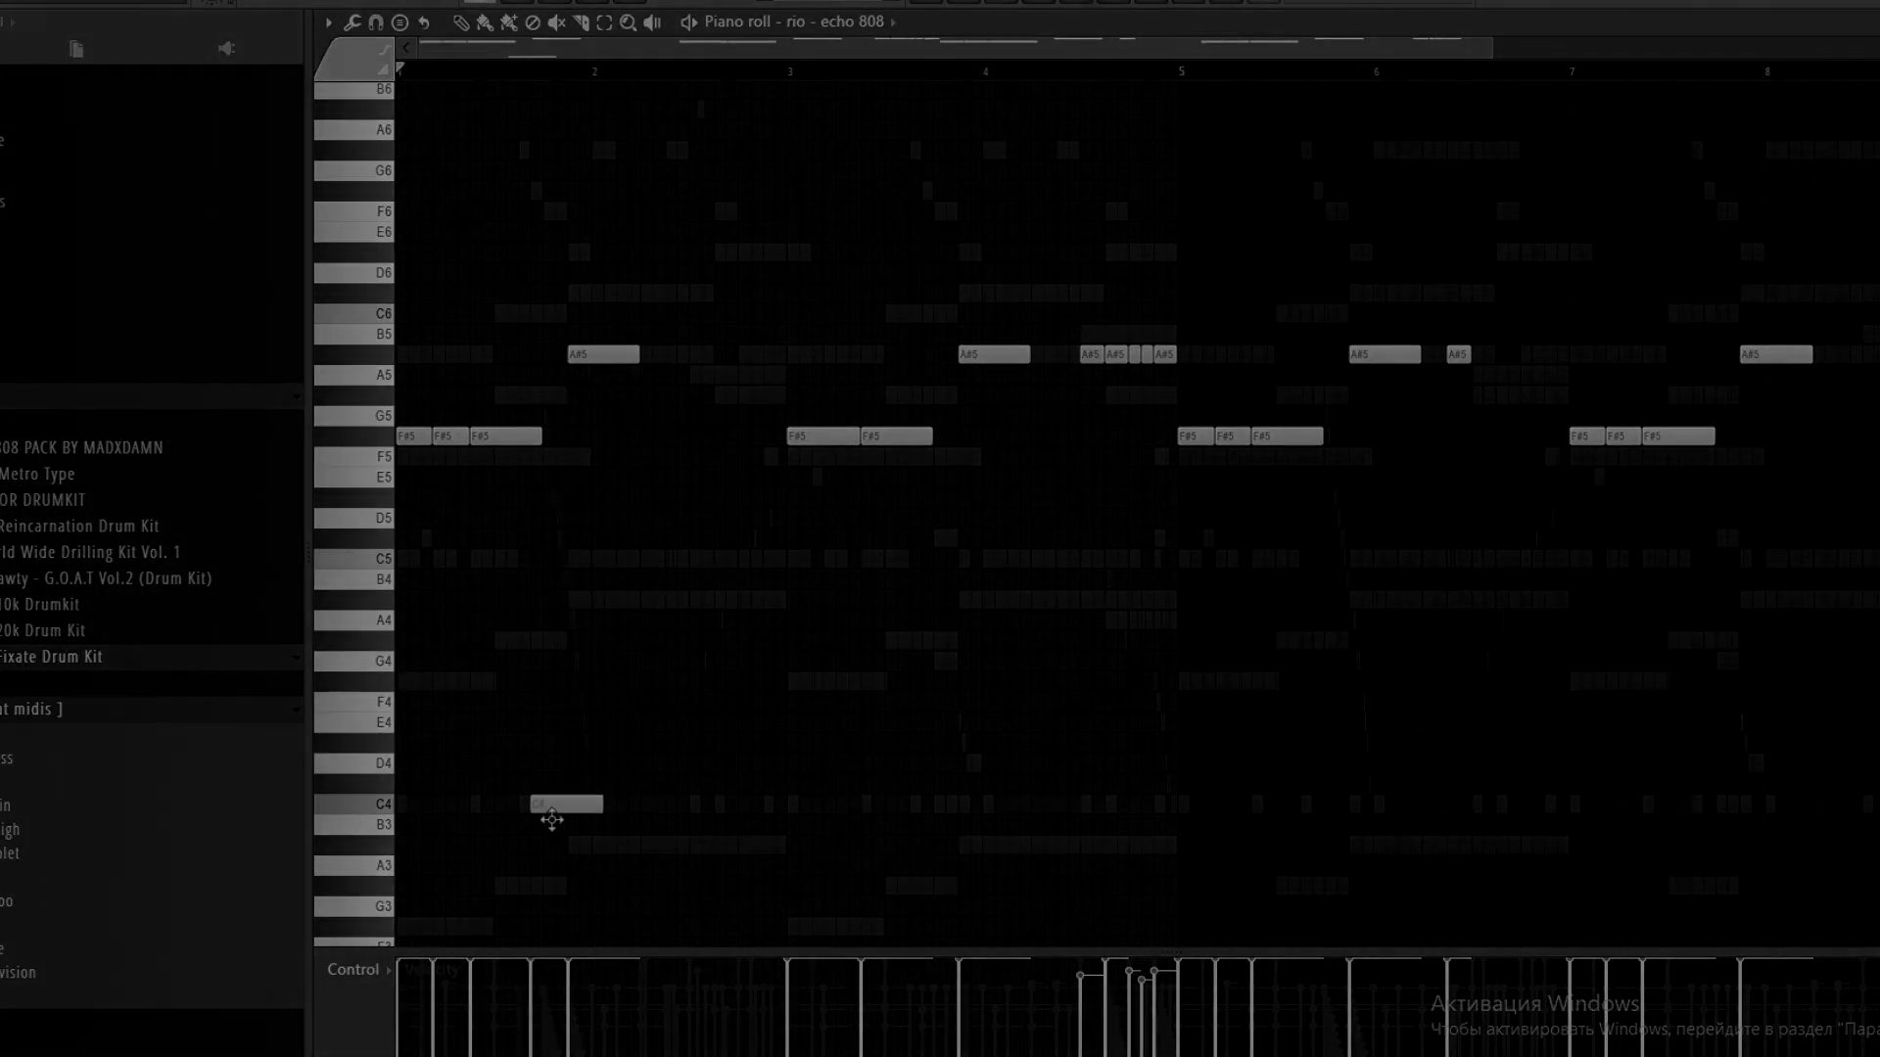